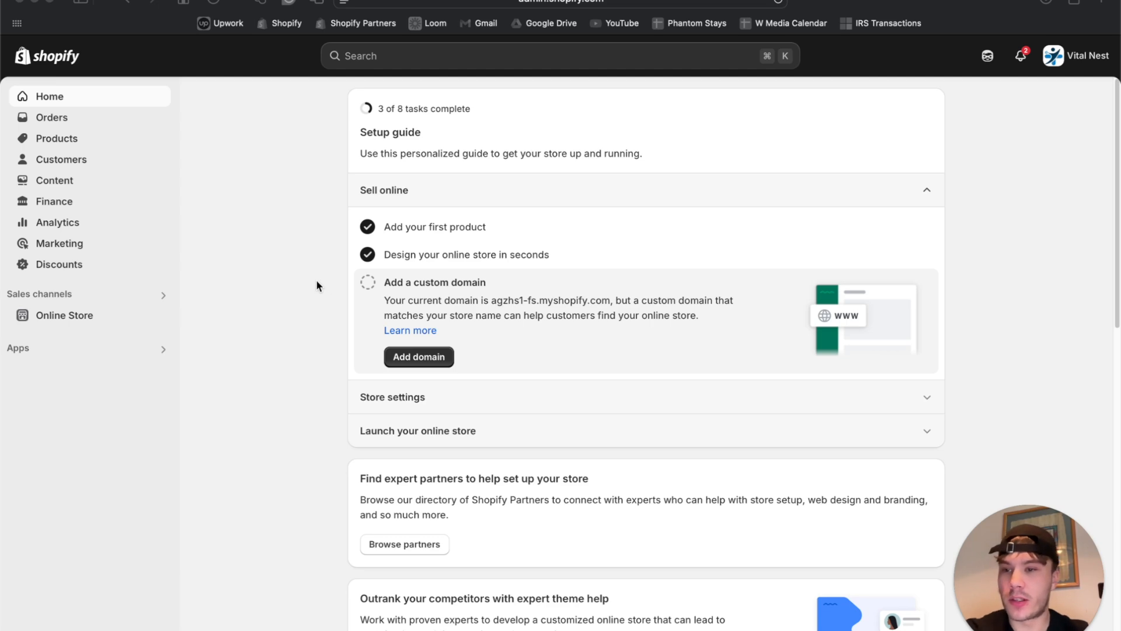
Duplicate the store admin tab, close the start page, and show Products in the first tab.
click(1087, 11)
right_click(368, 55)
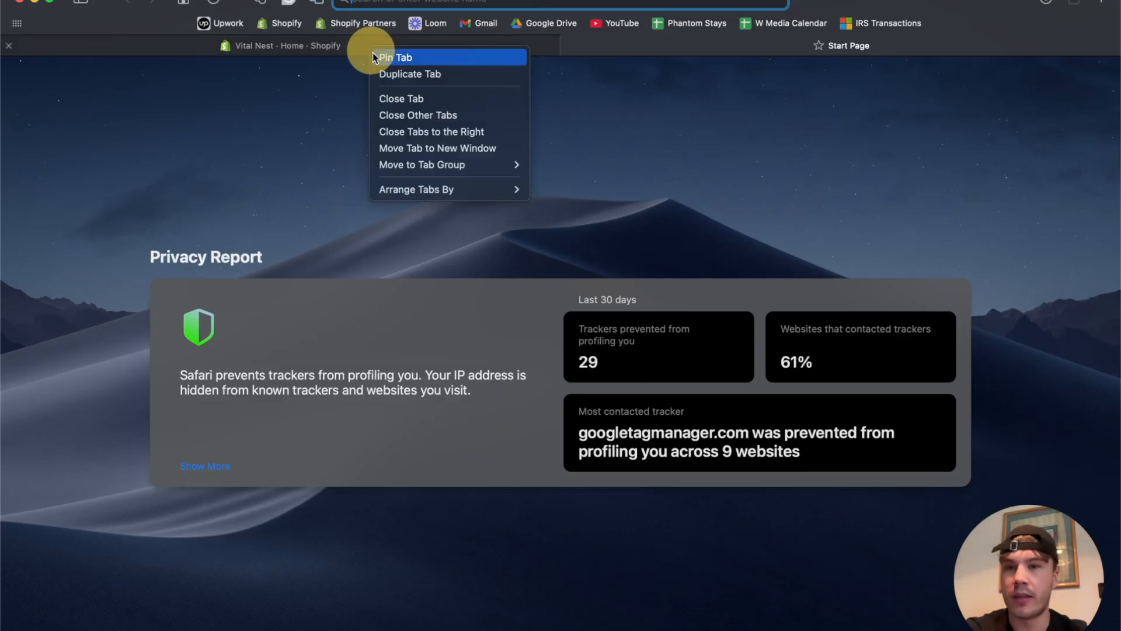
click(415, 75)
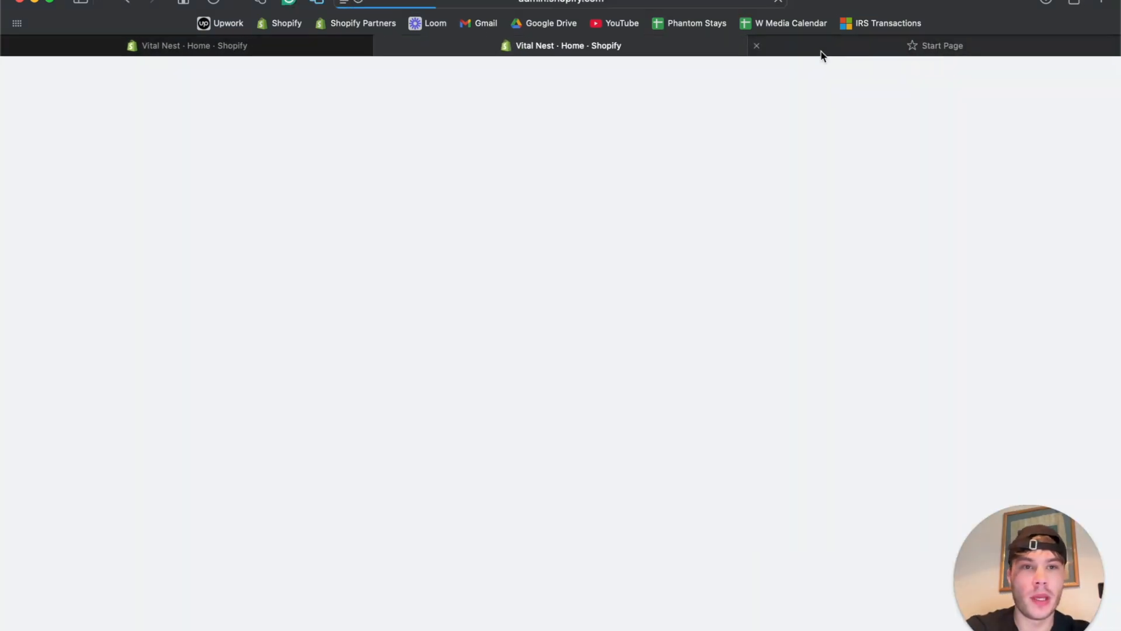
click(757, 45)
click(387, 47)
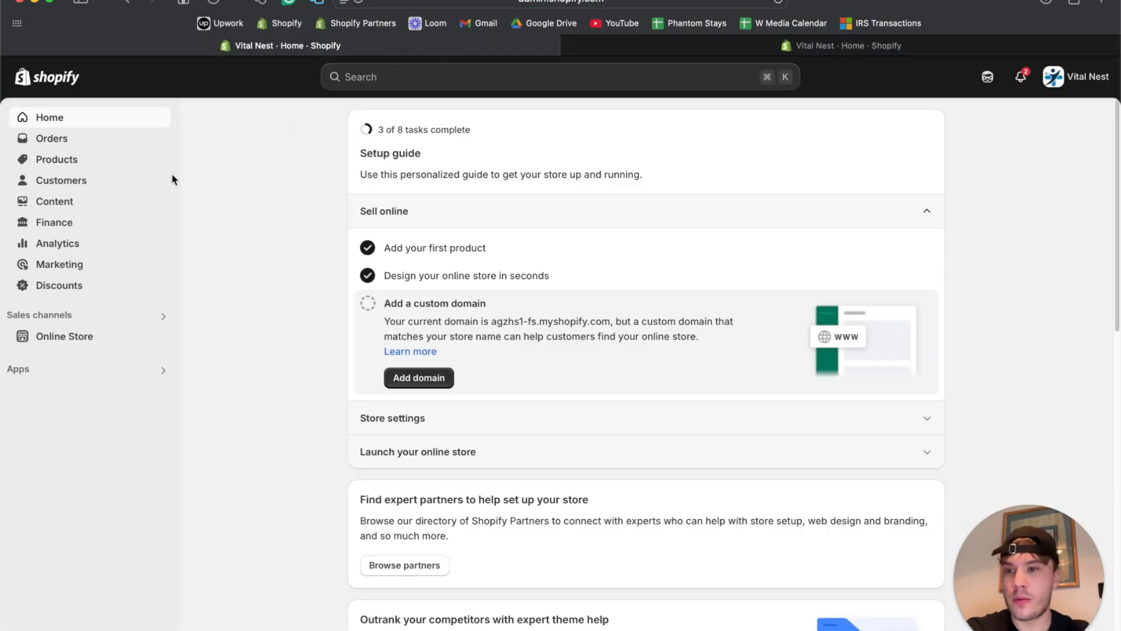
click(60, 160)
In the second tab, open the Concept theme for customizing from Online Store > Themes.
click(828, 46)
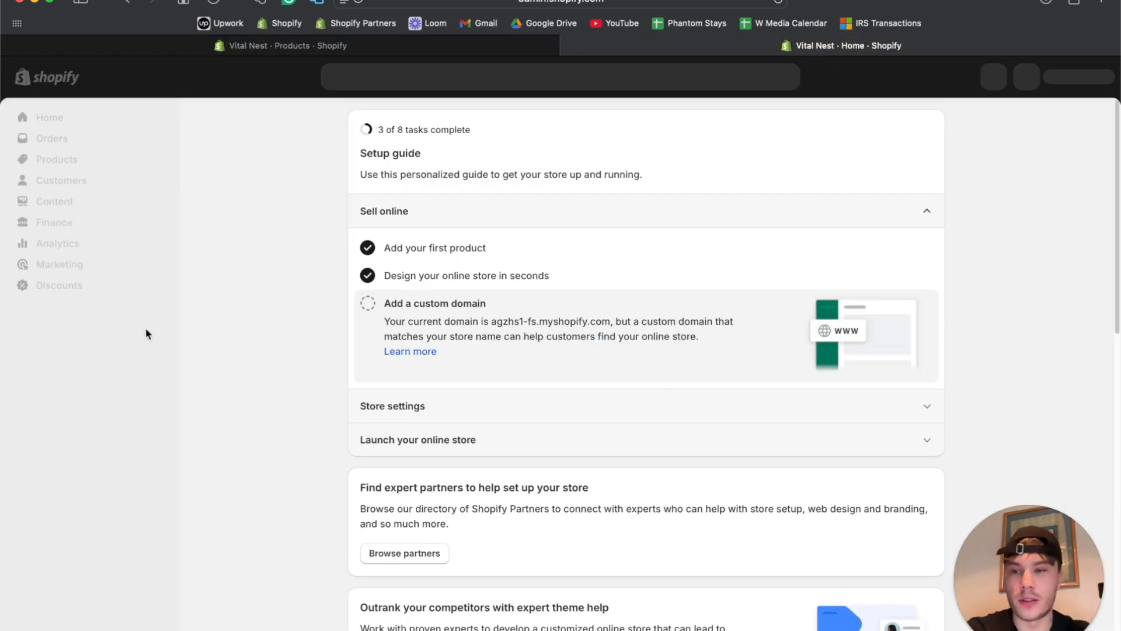
click(78, 339)
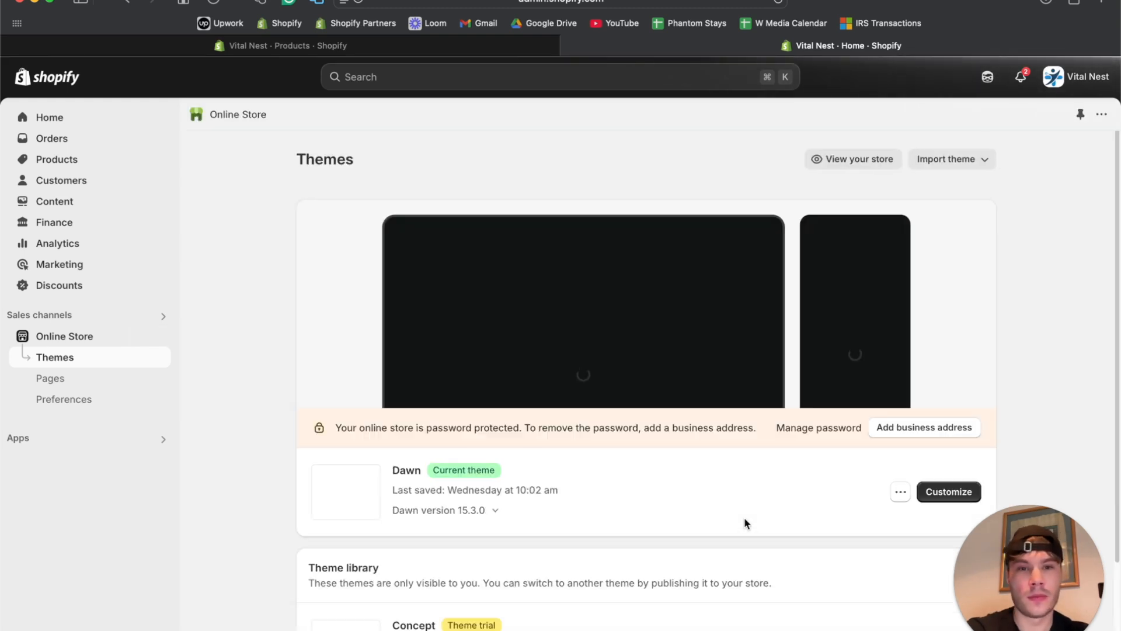
scroll(744, 516, down, 5)
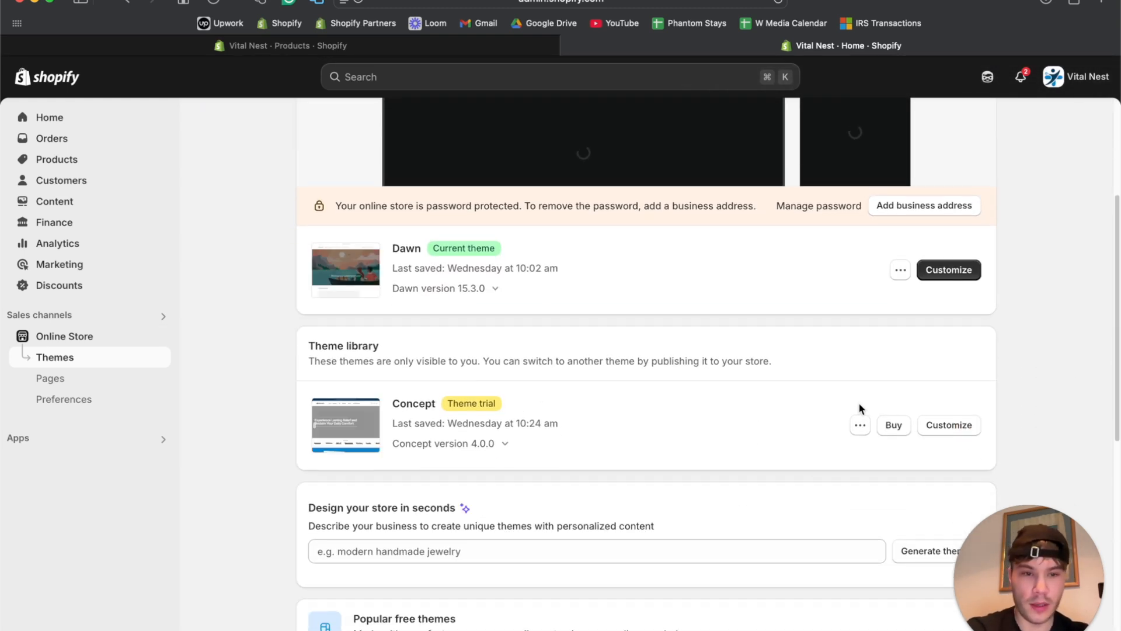
click(966, 427)
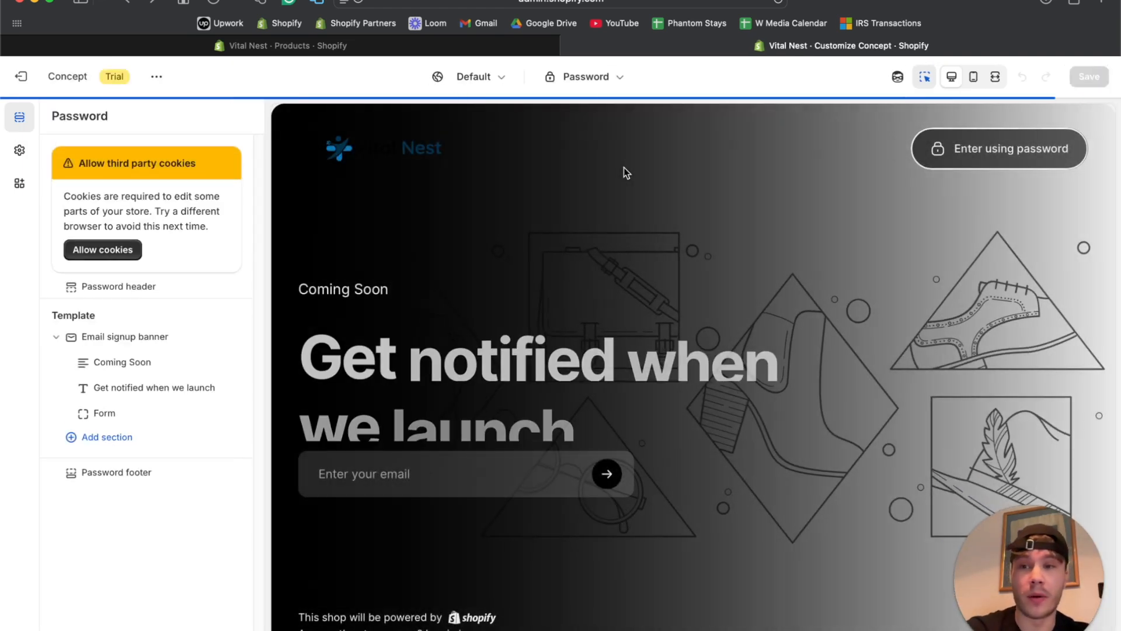
click(114, 251)
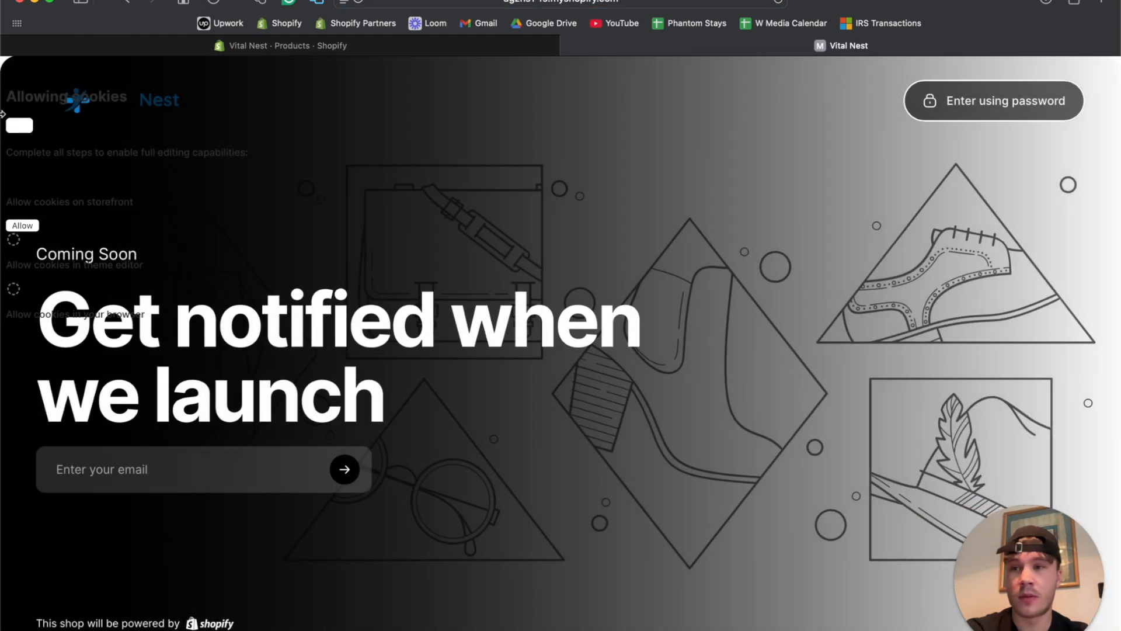
Allow third-party cookies on the storefront and confirm so the Concept editor reloads.
click(26, 227)
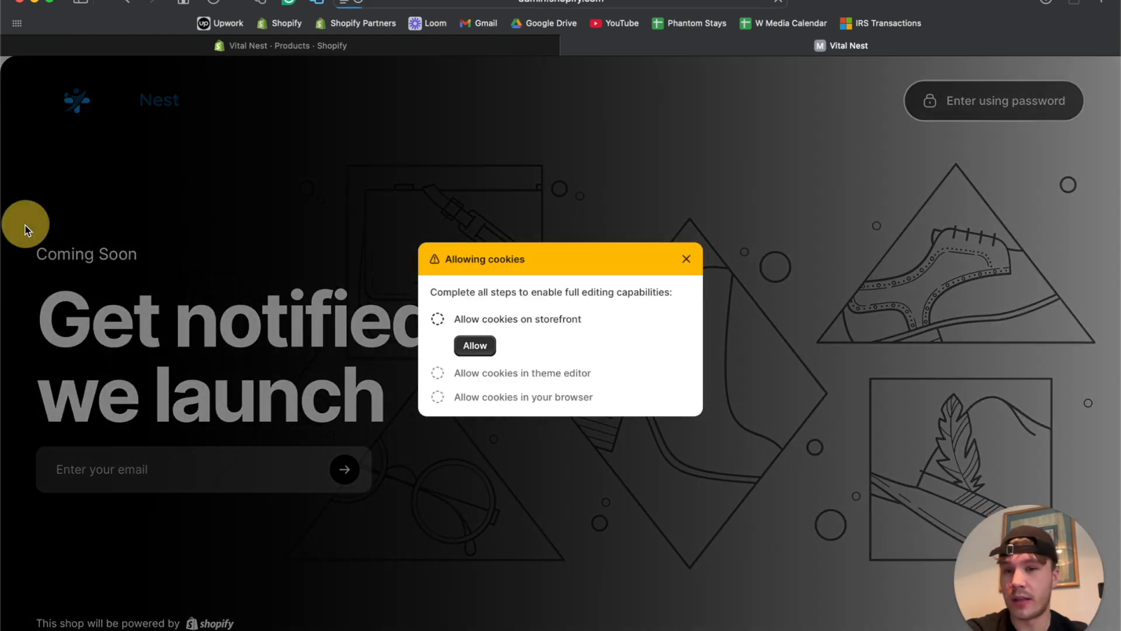
click(478, 346)
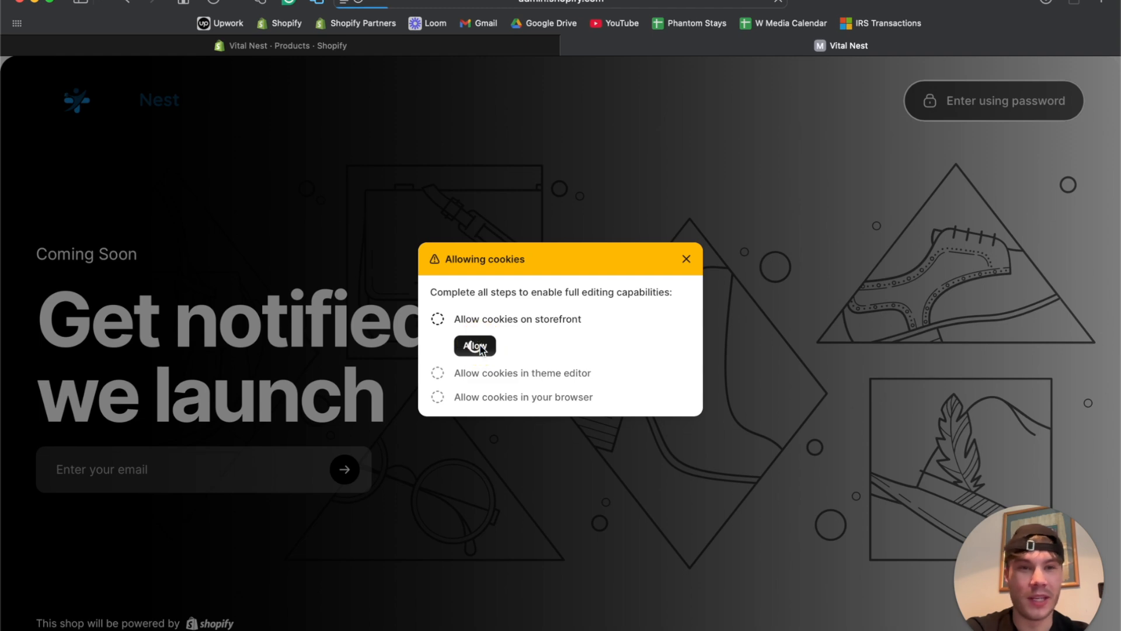
click(475, 345)
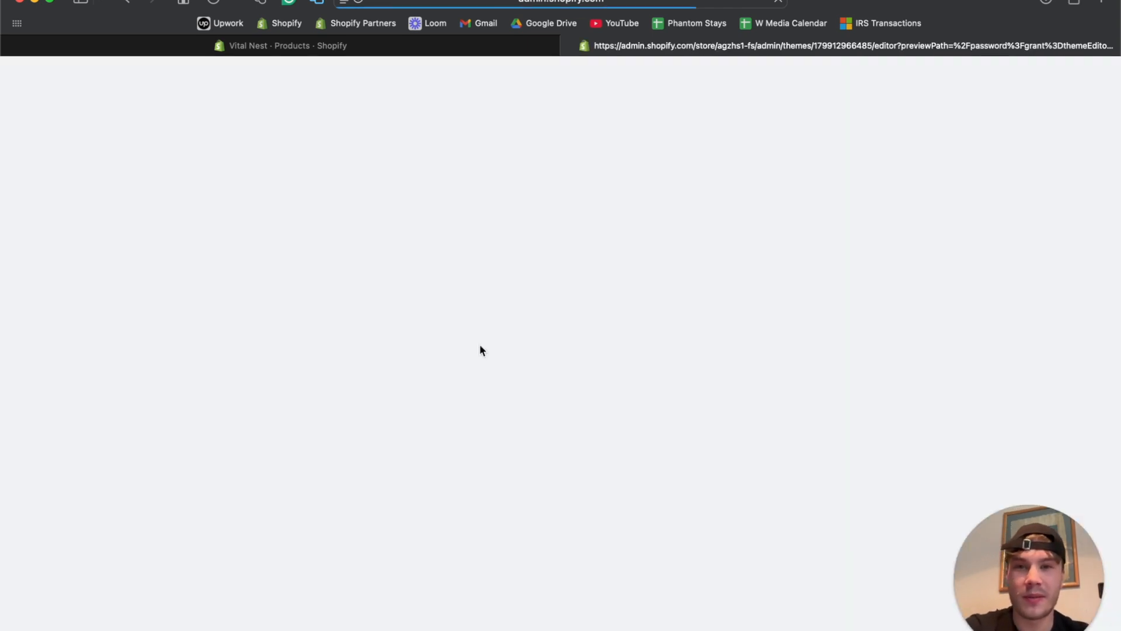
Preview the Default product template from the editor's page dropdown under Products.
scroll(685, 369, down, 5)
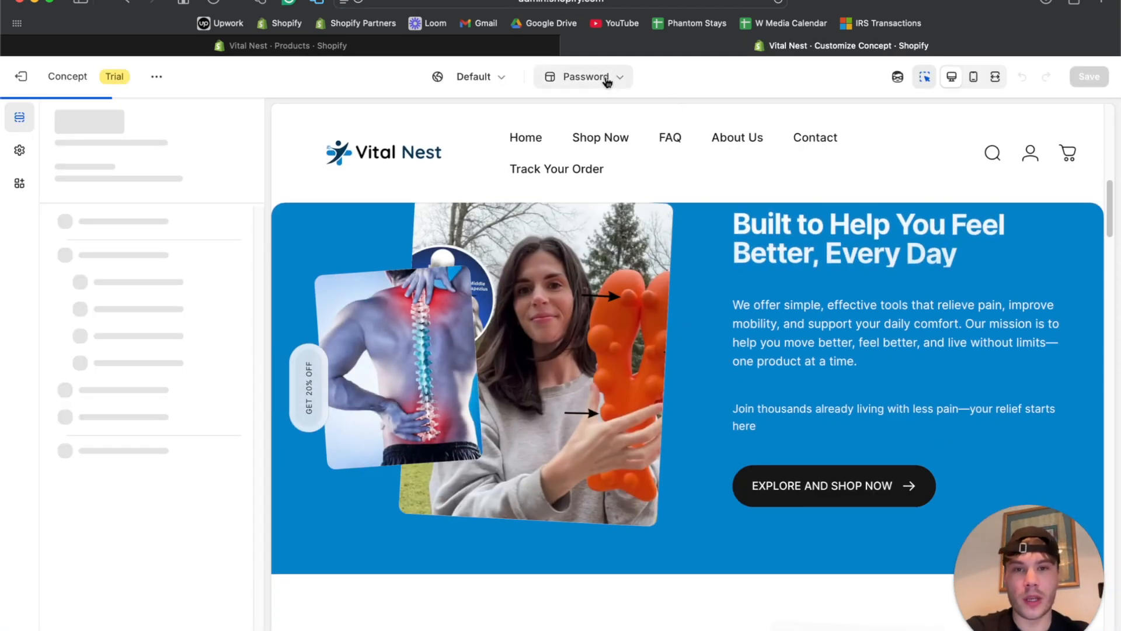
click(602, 81)
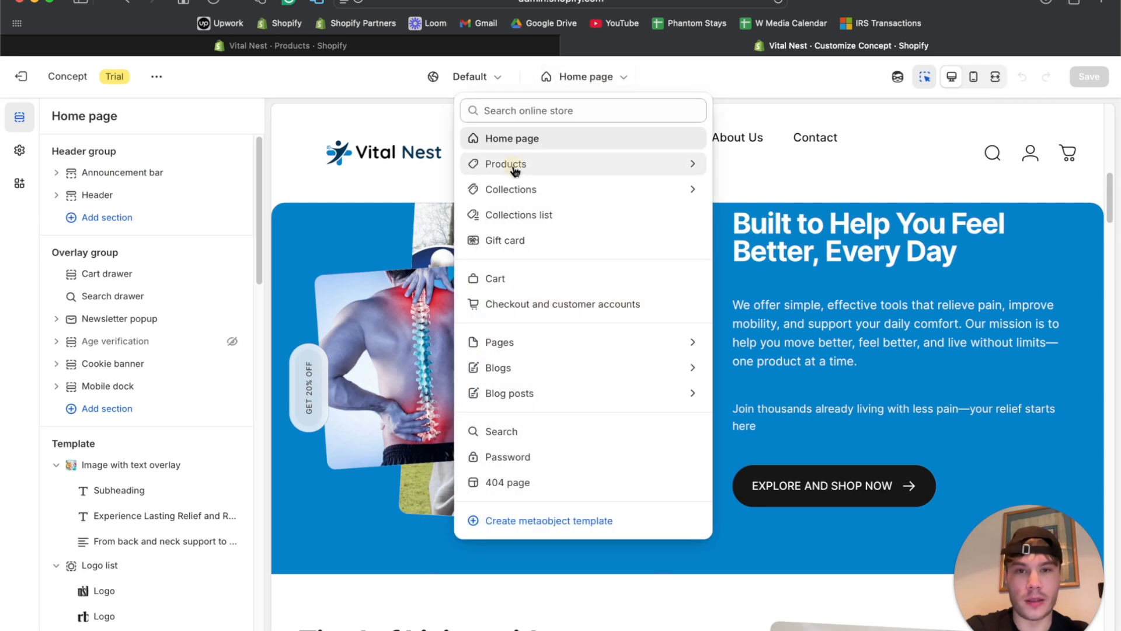
click(514, 168)
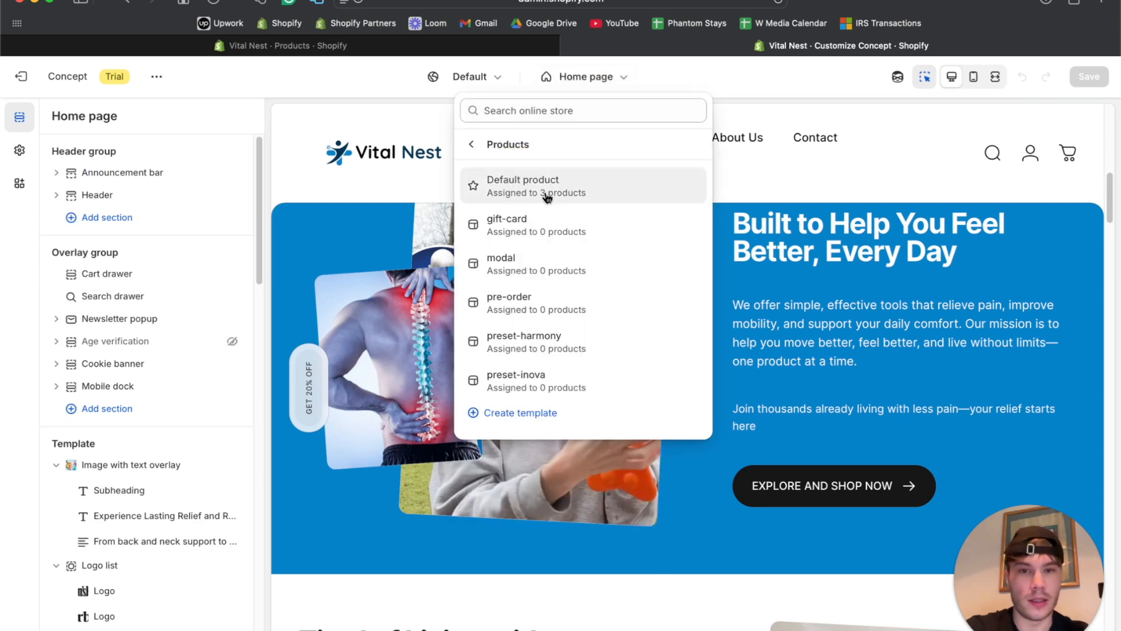
click(546, 196)
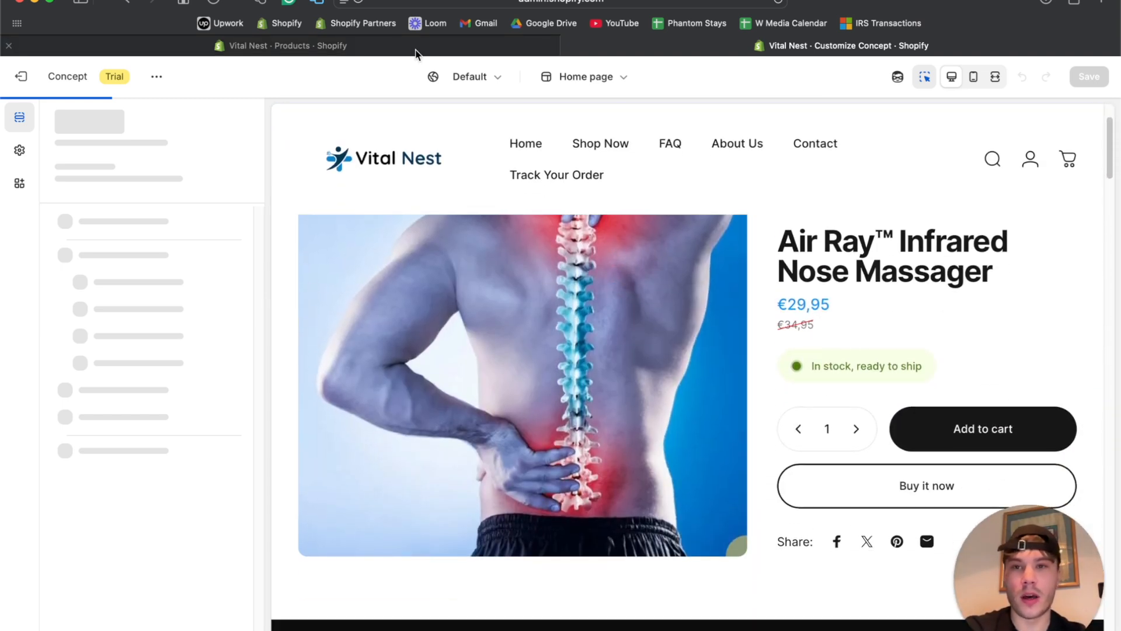
Open the Thera Reach™ Trigger Point Massager product in the Products tab, then return to the editor.
click(415, 51)
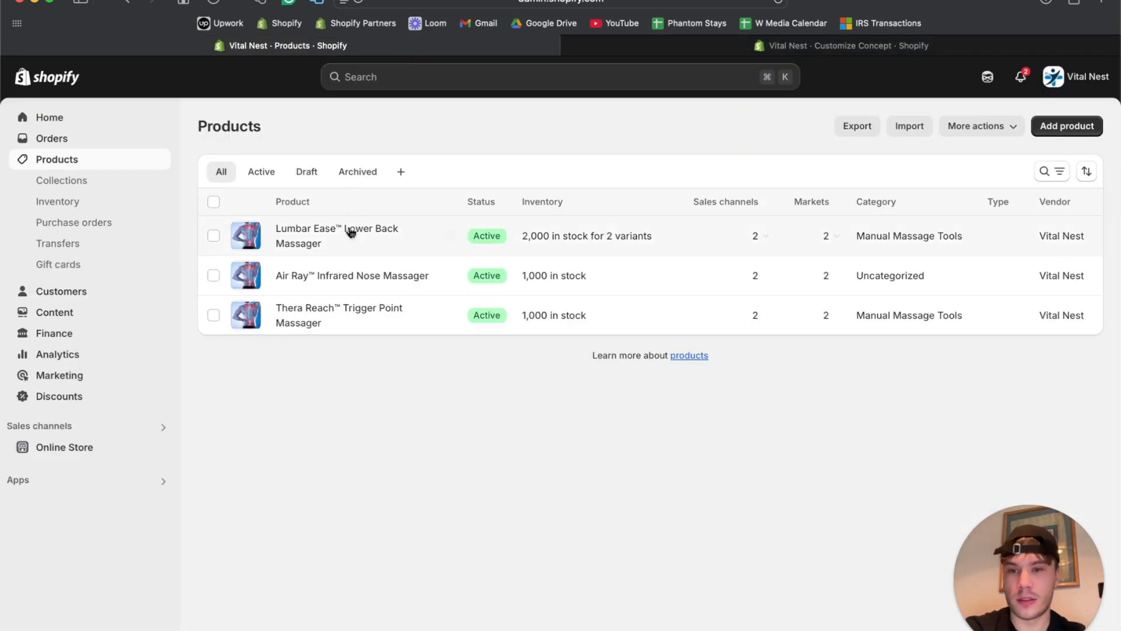
click(350, 319)
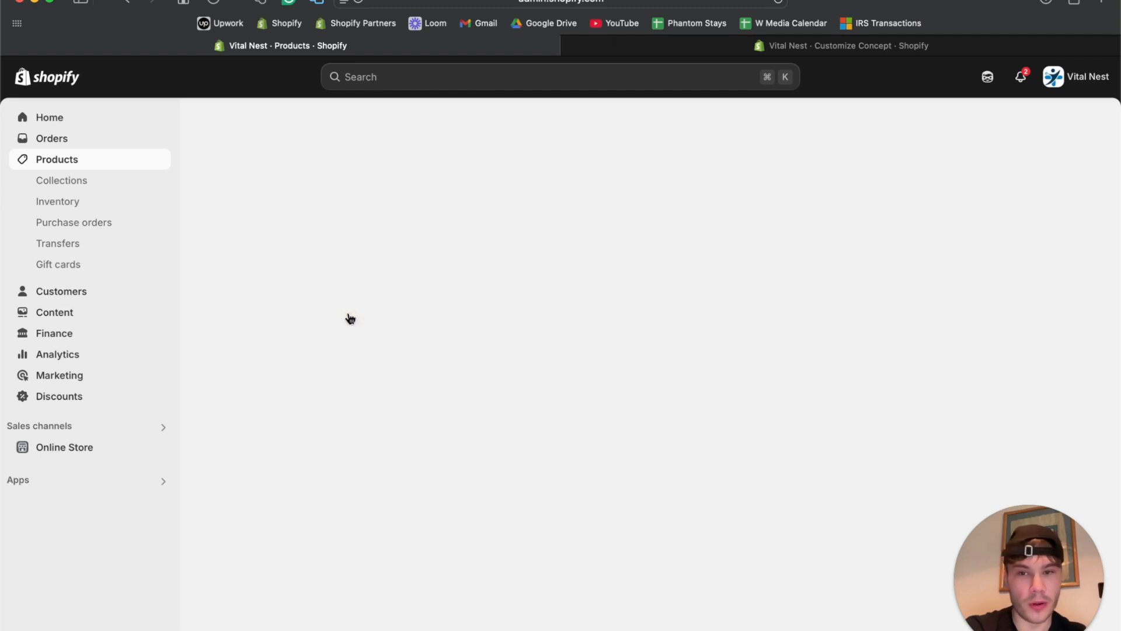
click(922, 53)
scroll(533, 286, down, 5)
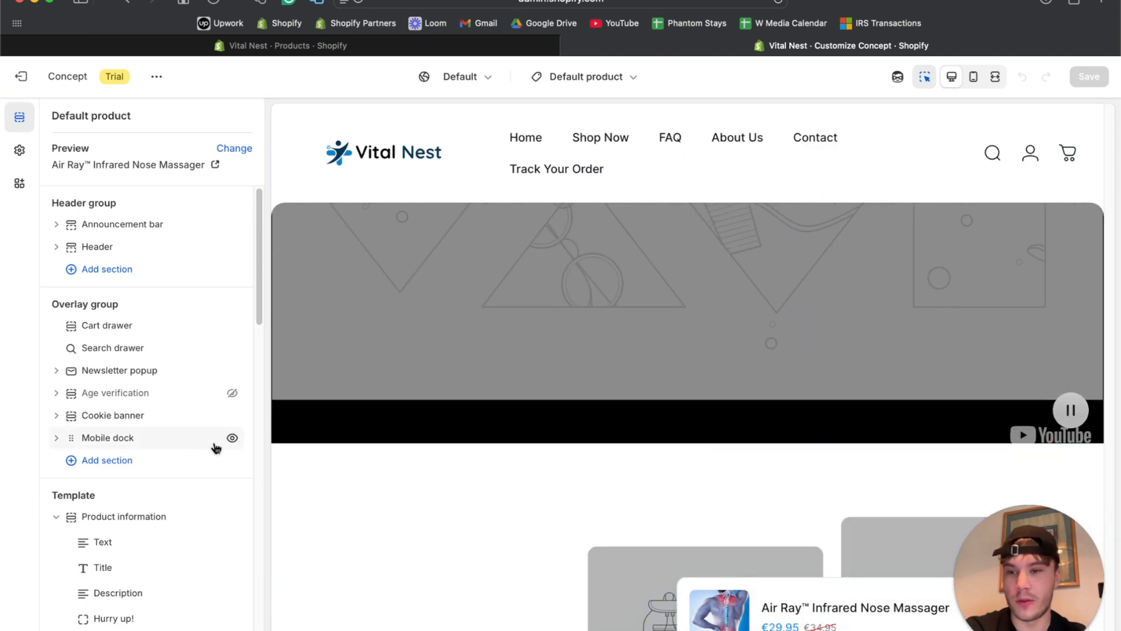
Hide Related products and delete the FAQ and both Image with text sections.
scroll(138, 489, down, 4)
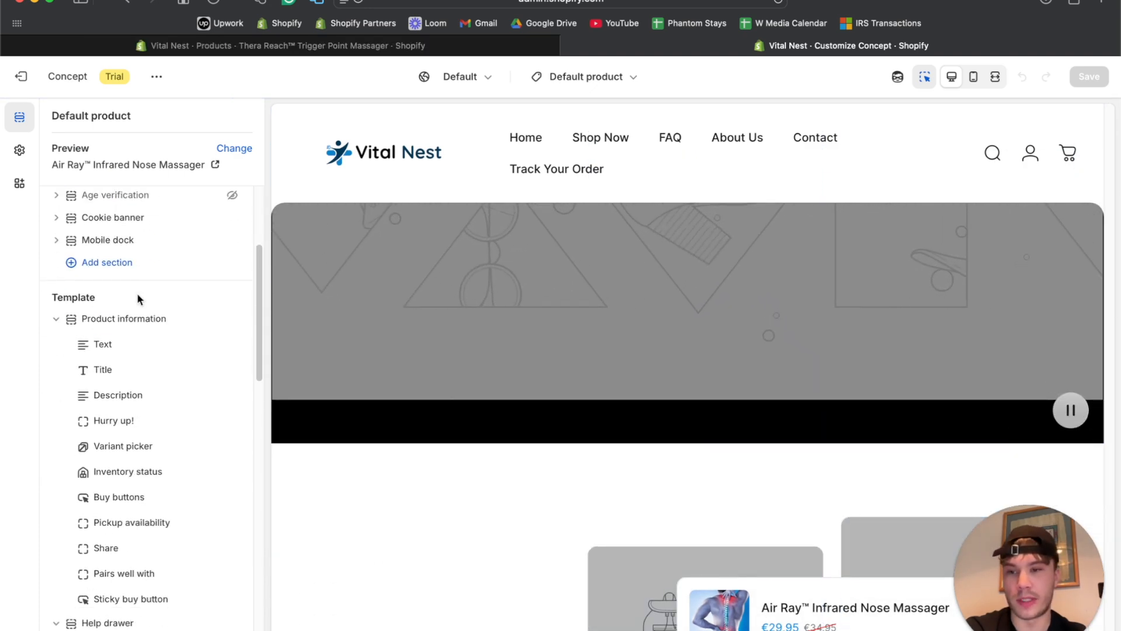
scroll(115, 471, down, 15)
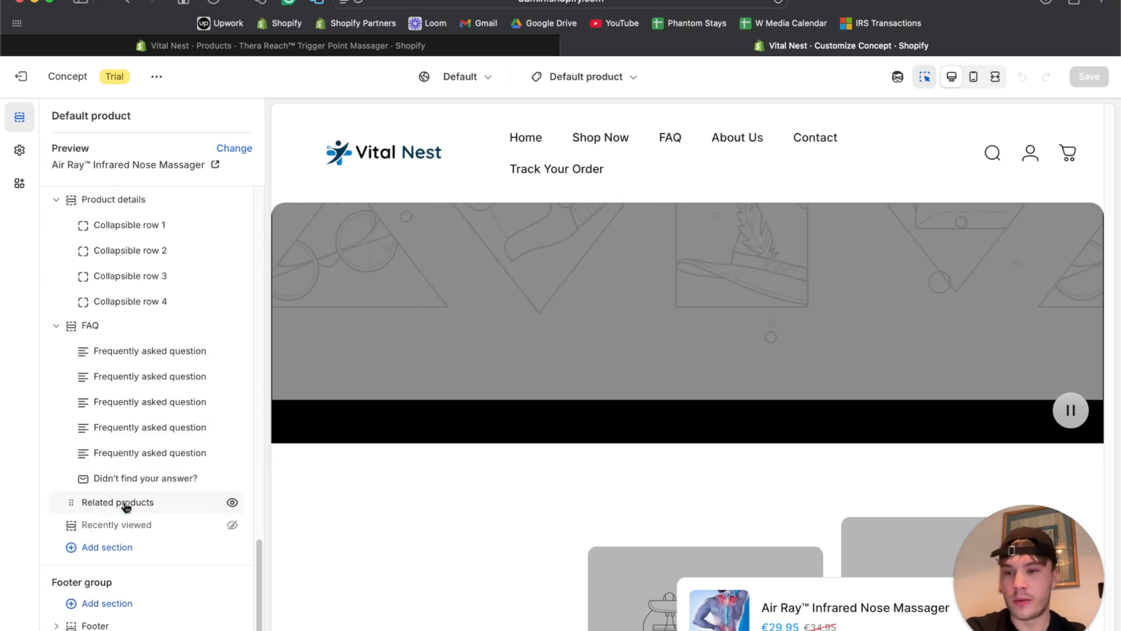
click(195, 503)
scroll(141, 513, down, 10)
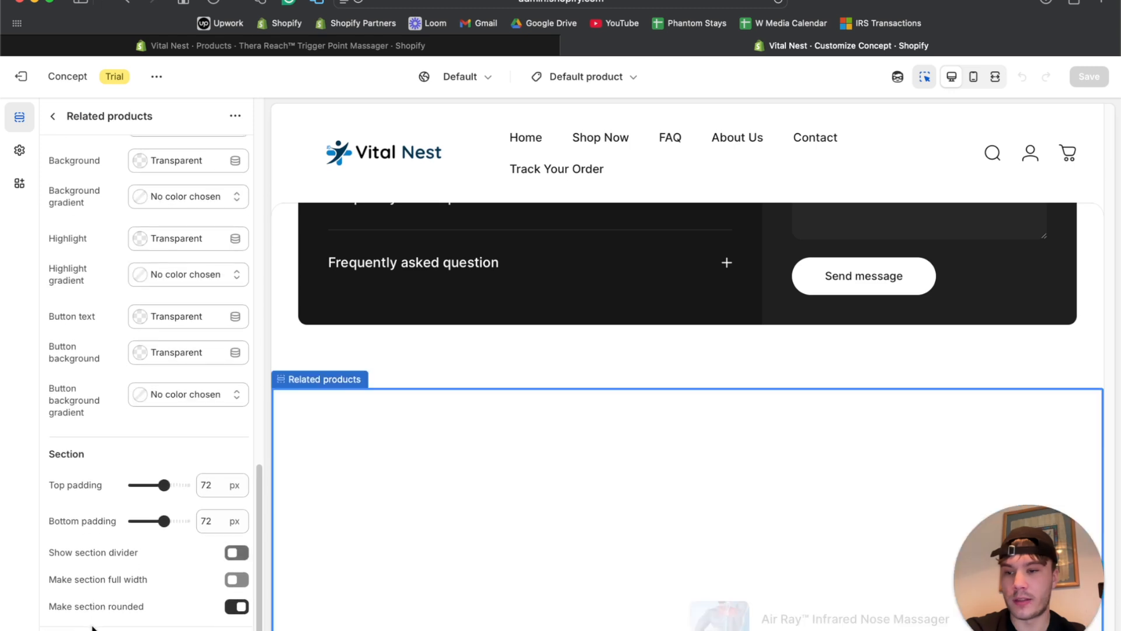
click(53, 116)
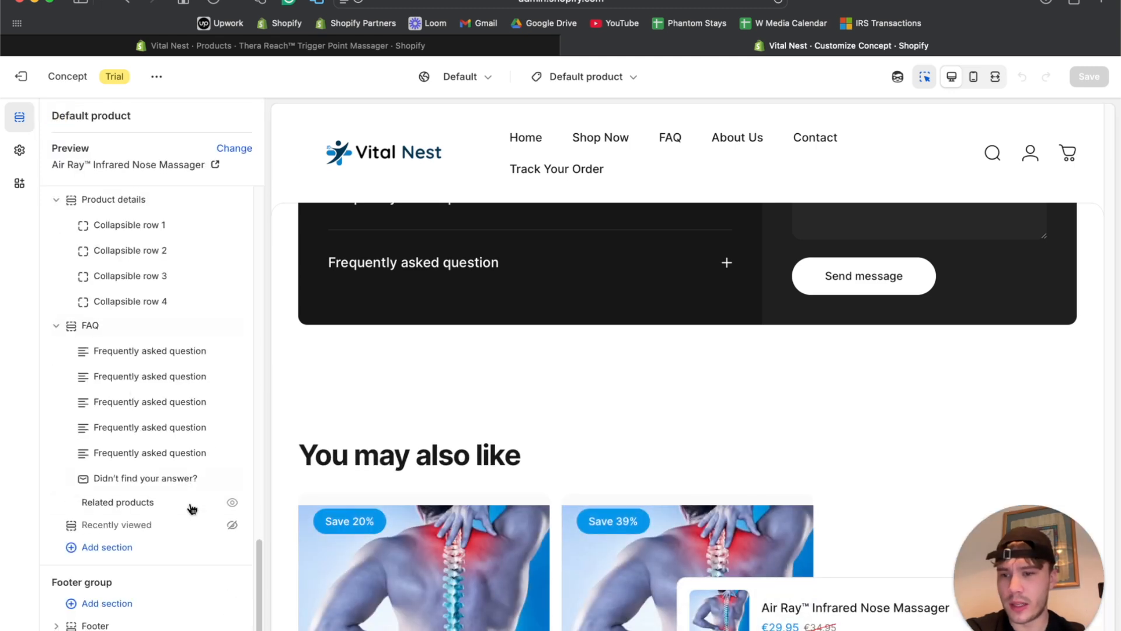
click(232, 503)
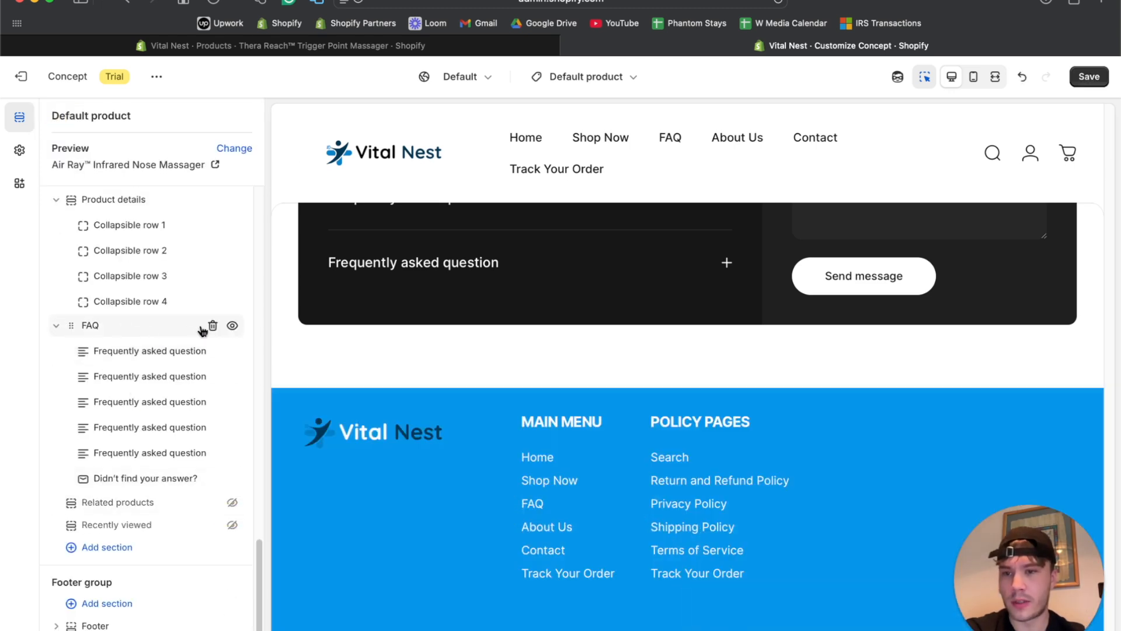
click(211, 326)
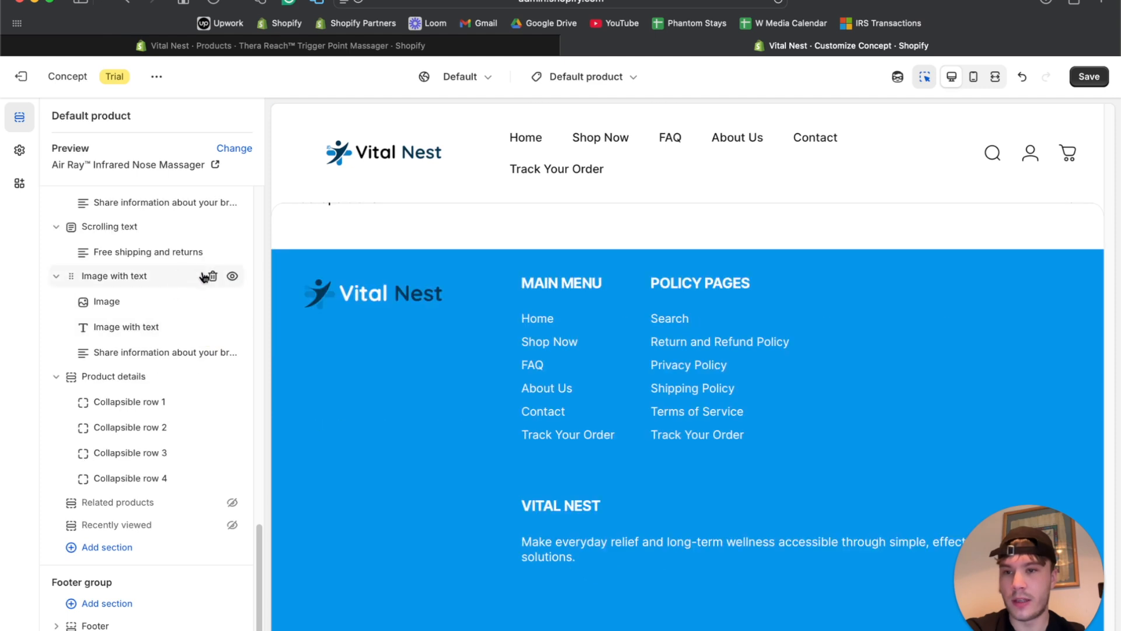
click(211, 277)
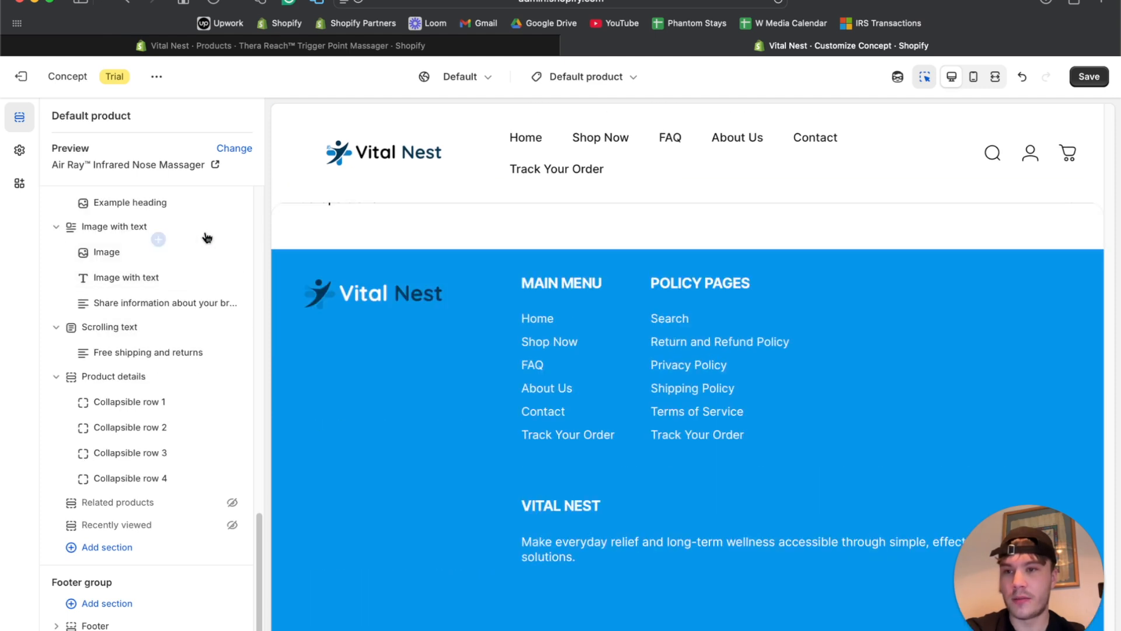
click(212, 227)
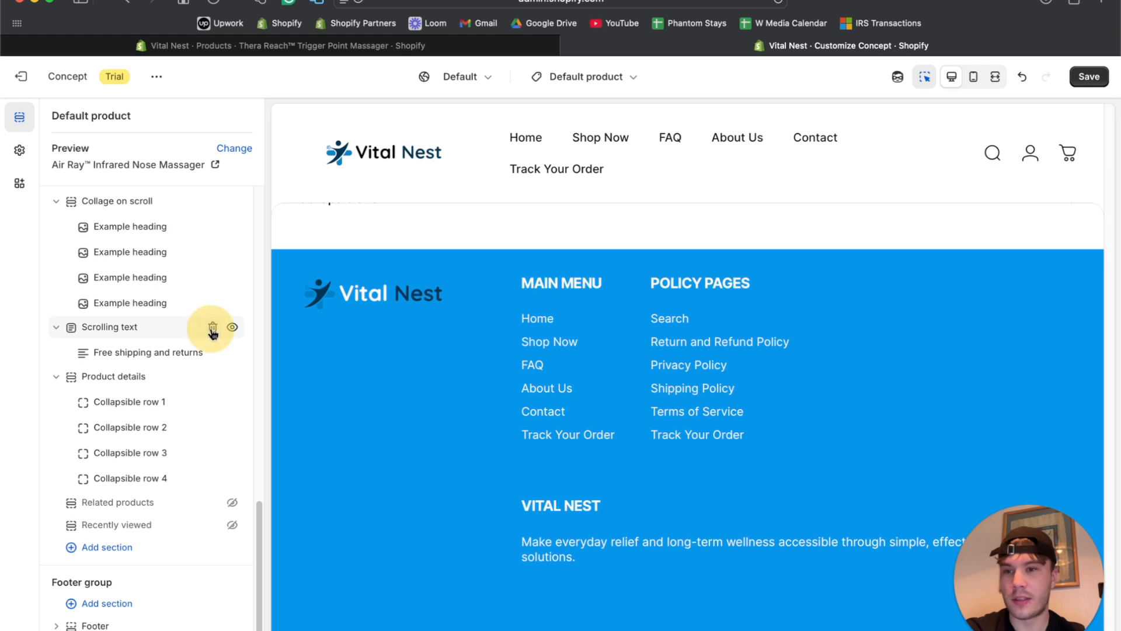
Delete Scrolling text, Collage on scroll, Video hero and Product details, and hide Help drawer.
click(212, 328)
click(212, 251)
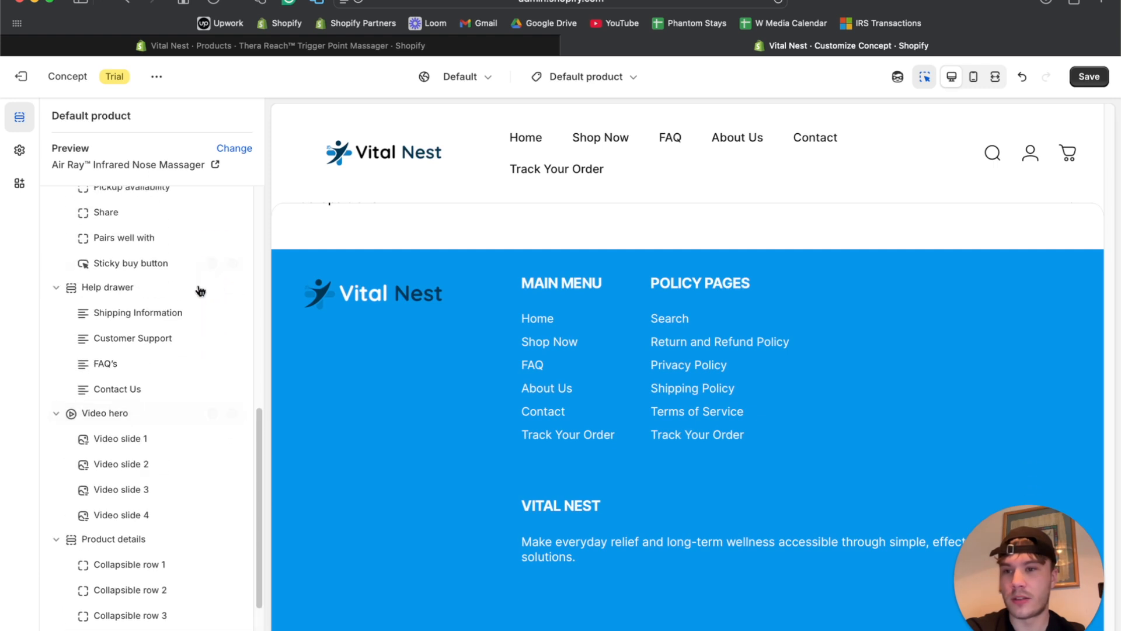
click(230, 287)
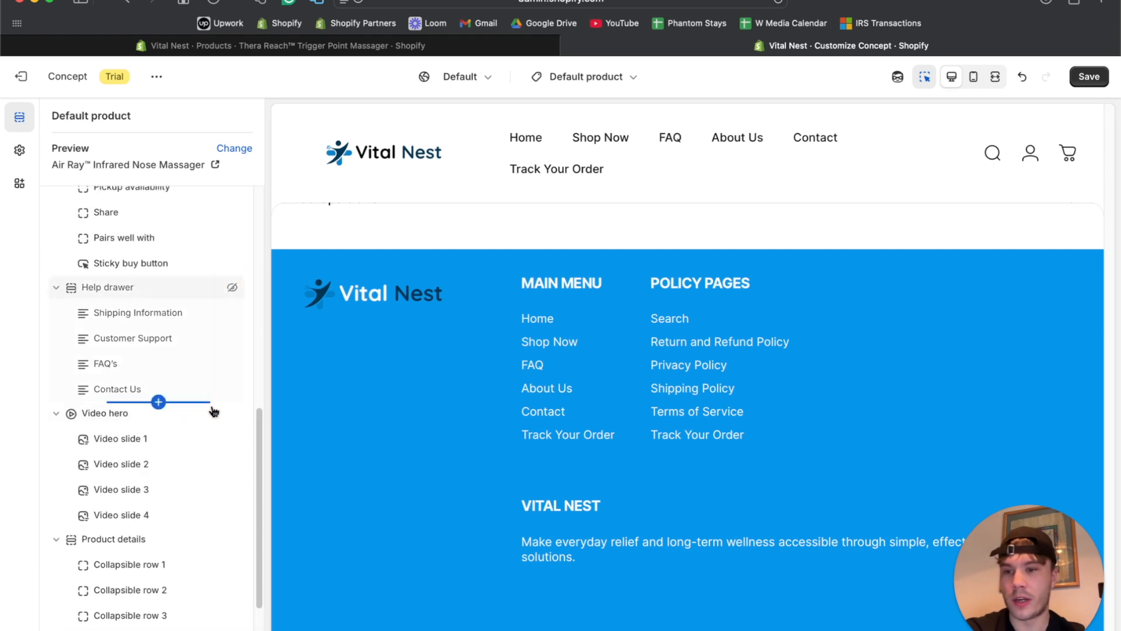
click(212, 413)
scroll(215, 420, up, 3)
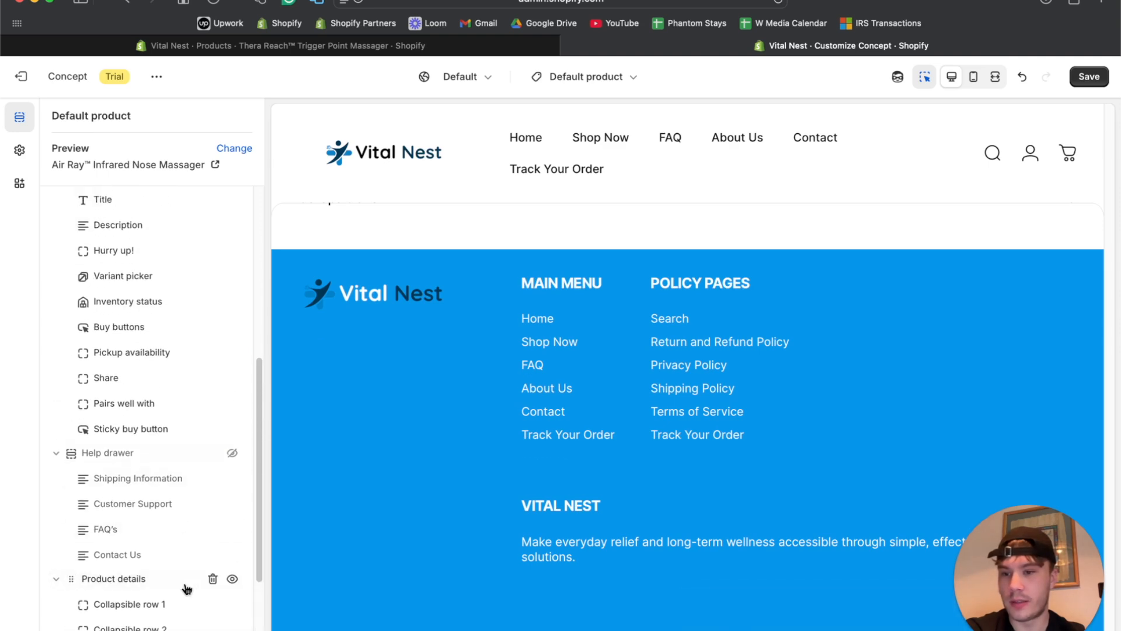
click(212, 579)
scroll(144, 420, up, 4)
scroll(144, 422, down, 3)
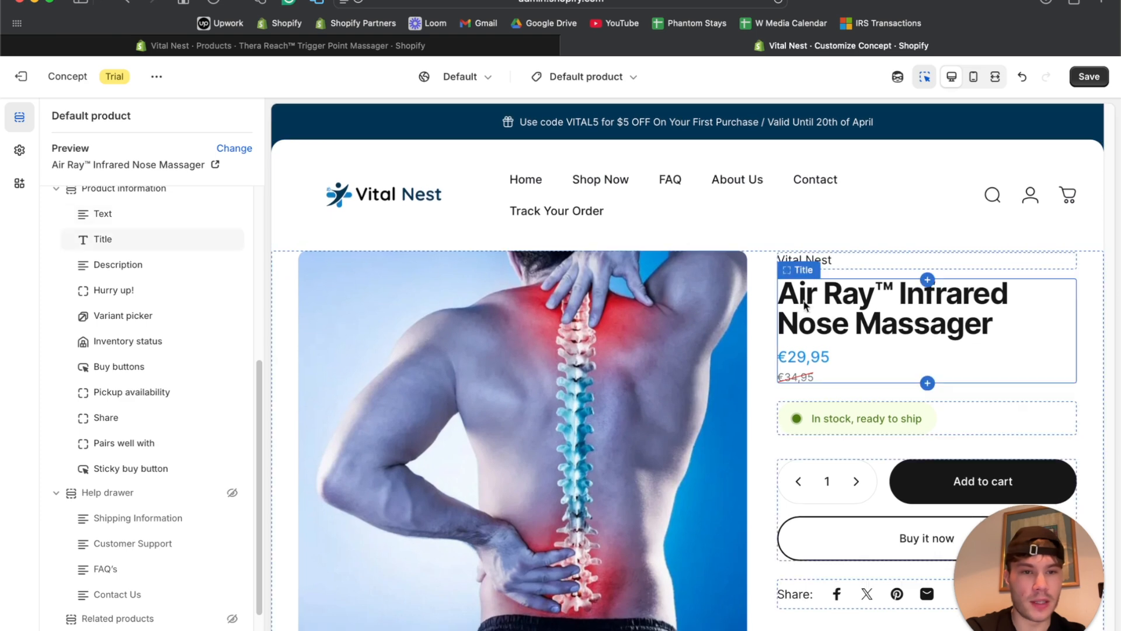
Change the template's preview product to Thera Reach™ Trigger Point Massager.
click(758, 298)
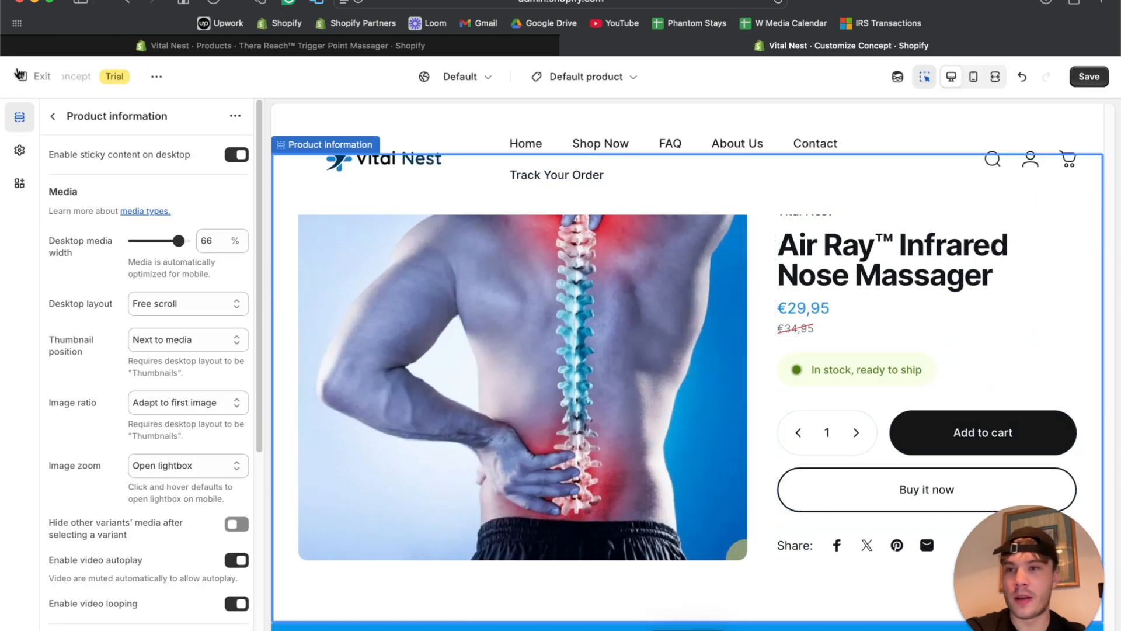
click(56, 116)
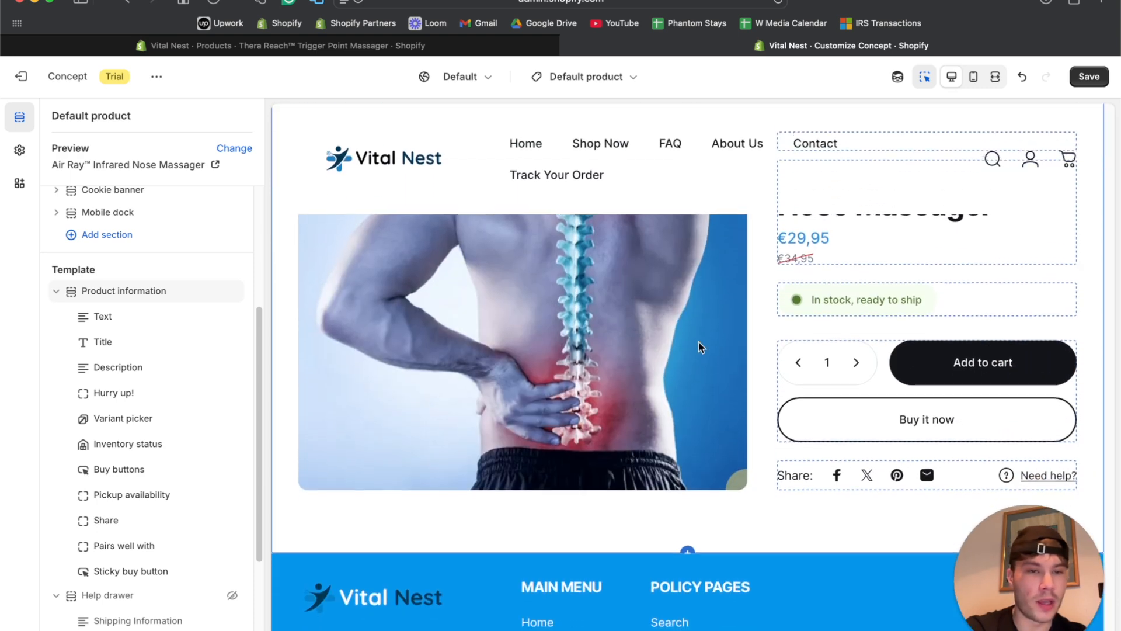
scroll(86, 270, up, 5)
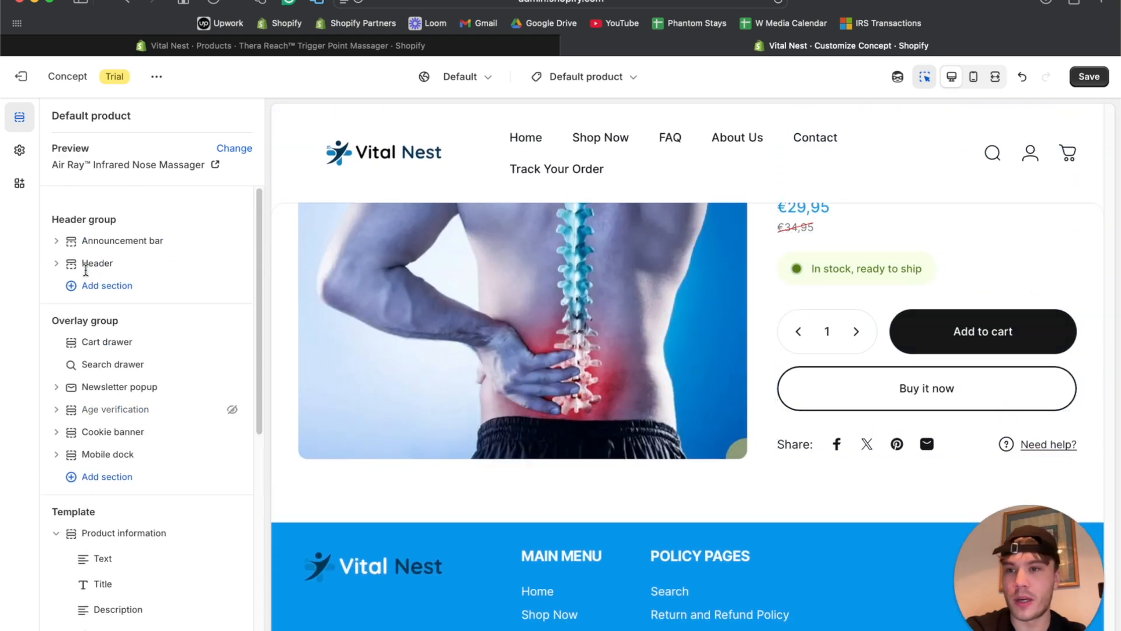
click(225, 150)
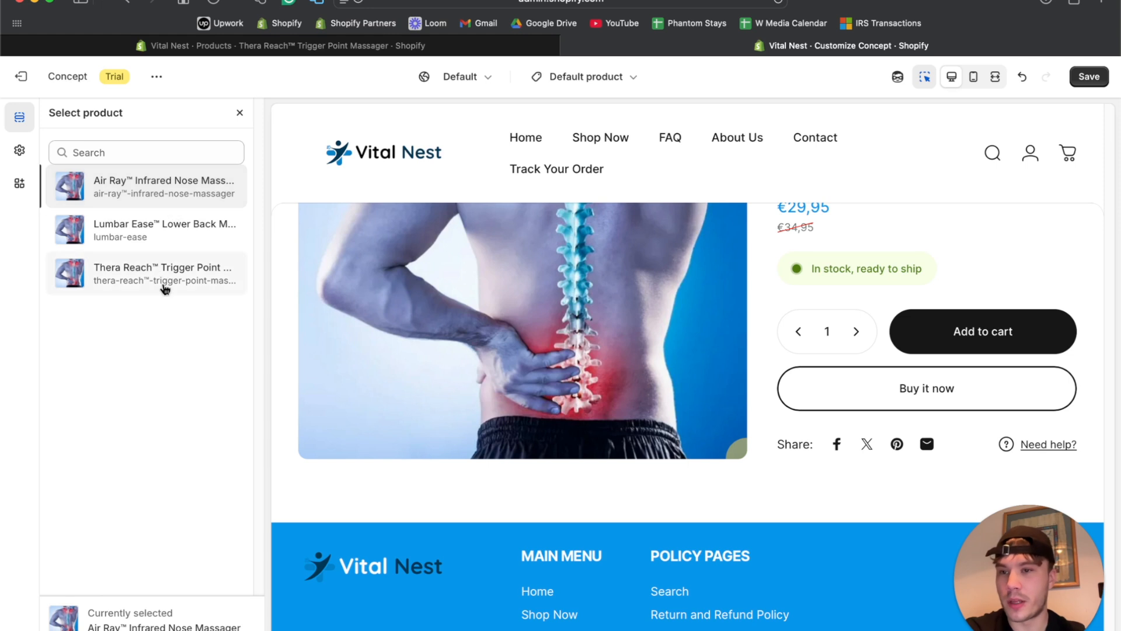
click(153, 278)
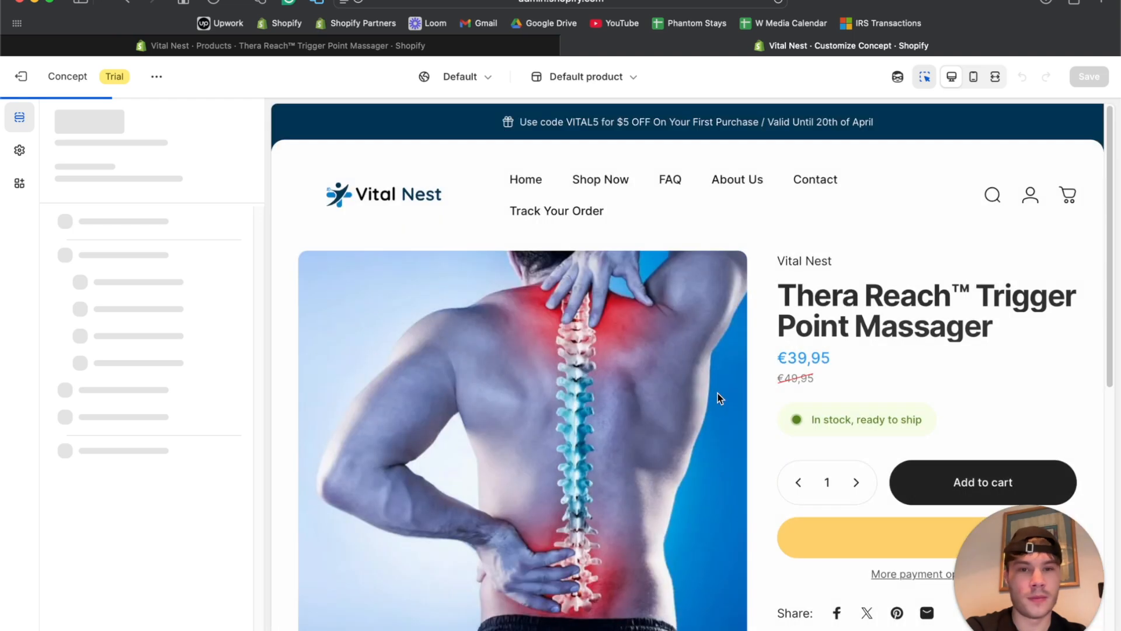
Scroll through the product page preview, toggling full-width preview on and off.
scroll(719, 398, down, 5)
scroll(719, 398, up, 5)
scroll(516, 317, down, 3)
scroll(515, 318, up, 3)
scroll(562, 385, down, 3)
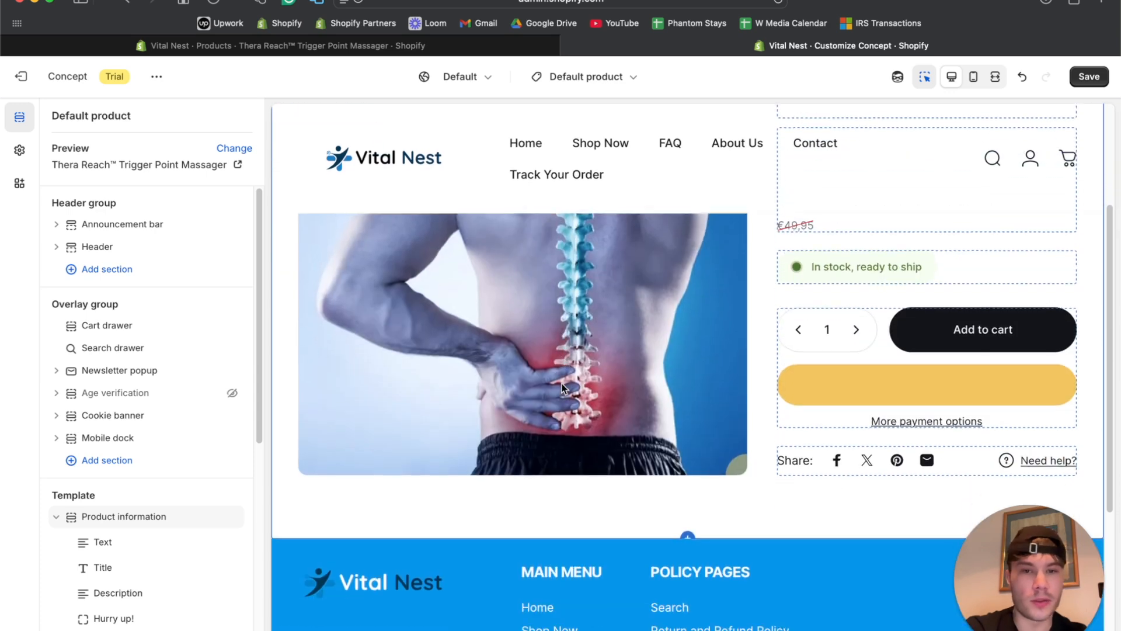
scroll(562, 383, up, 3)
scroll(531, 356, down, 2)
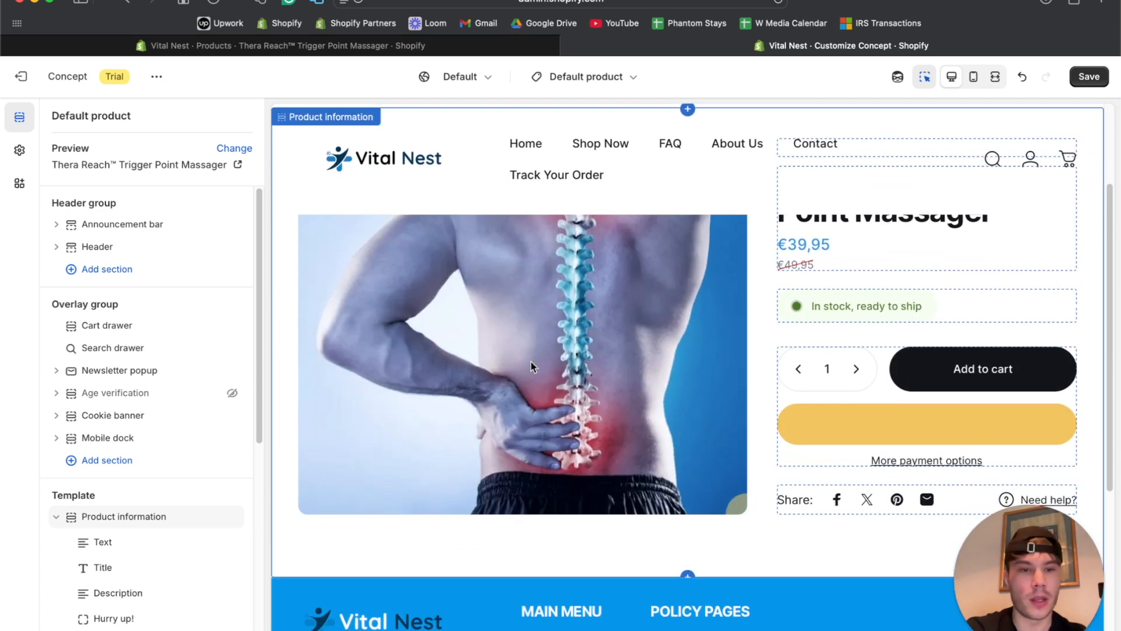
scroll(531, 362, down, 2)
scroll(530, 362, up, 4)
scroll(530, 362, down, 6)
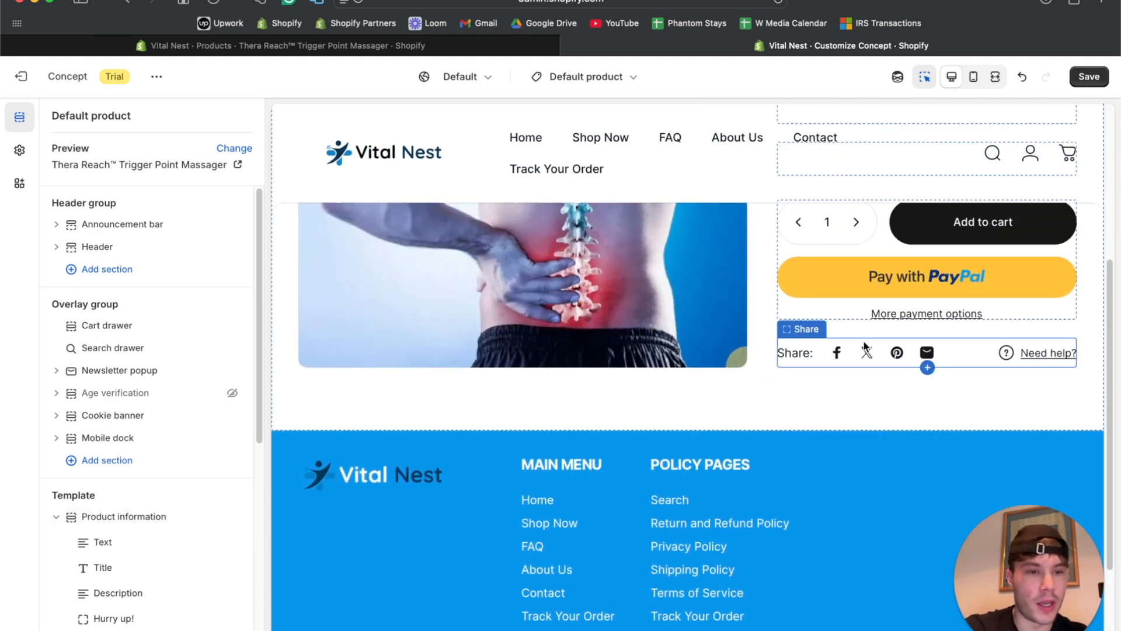
scroll(873, 370, up, 4)
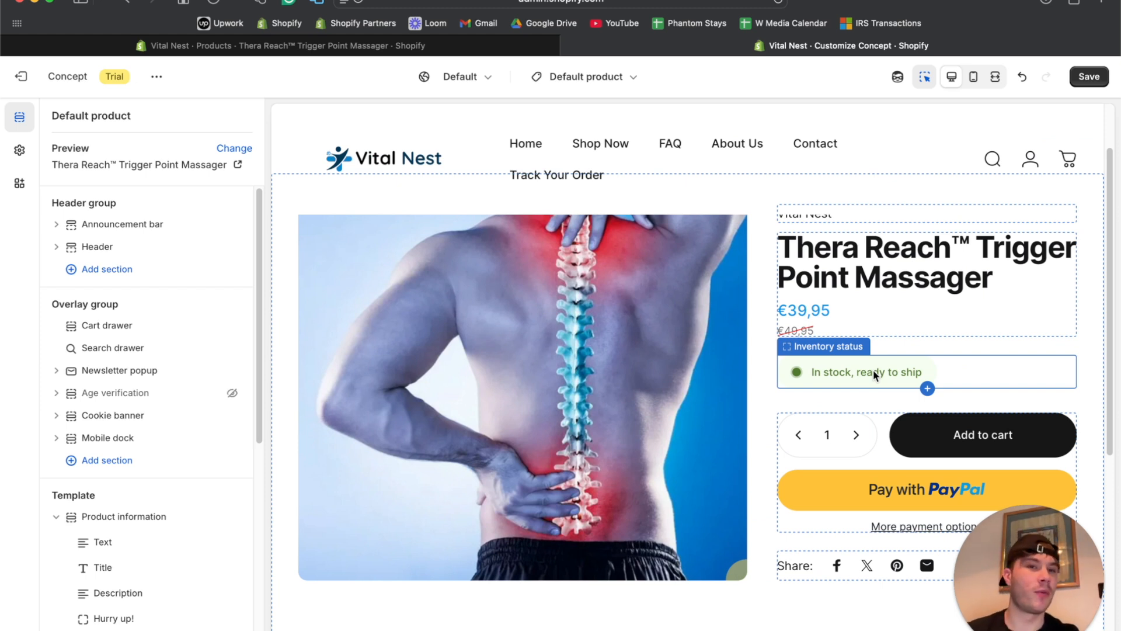
scroll(874, 369, down, 3)
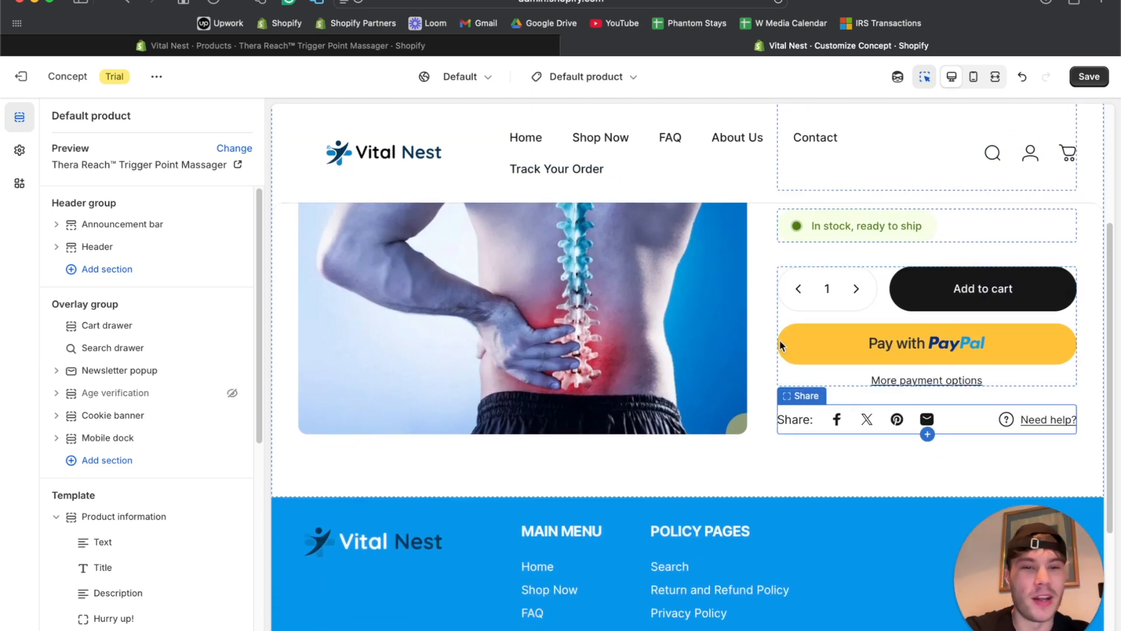
scroll(779, 341, up, 3)
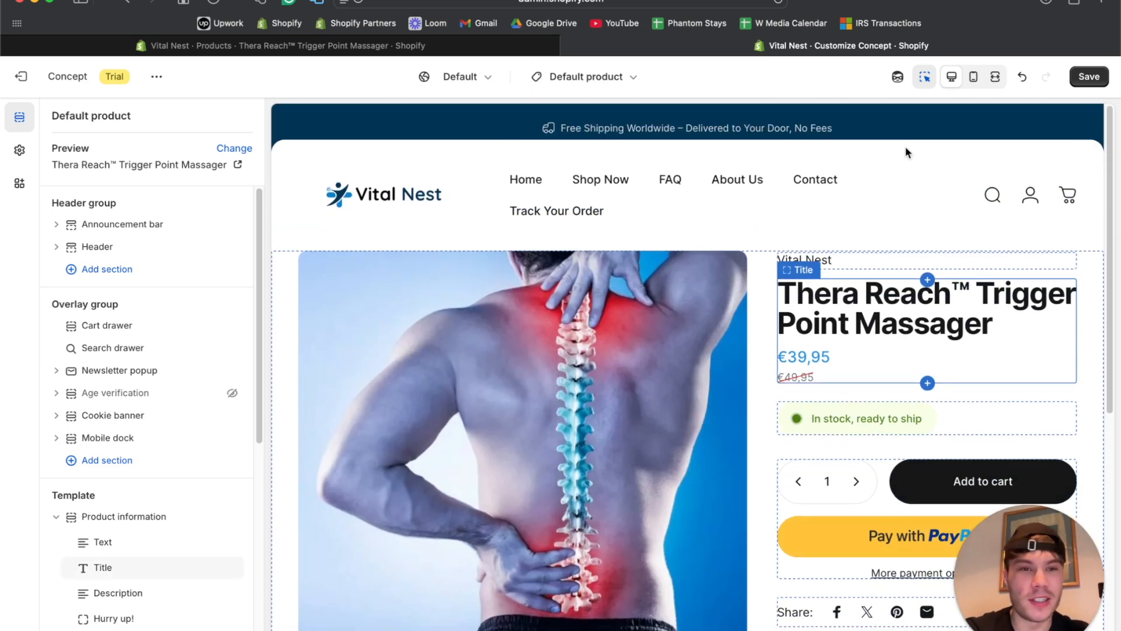
click(995, 77)
scroll(660, 286, down, 6)
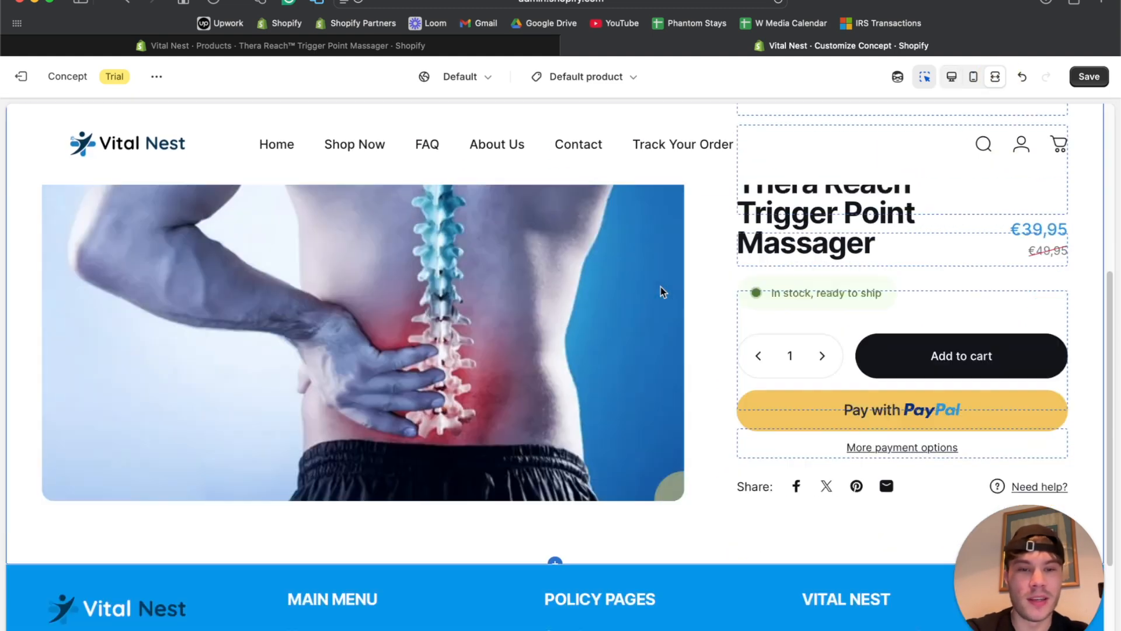
scroll(661, 286, up, 6)
scroll(661, 286, down, 5)
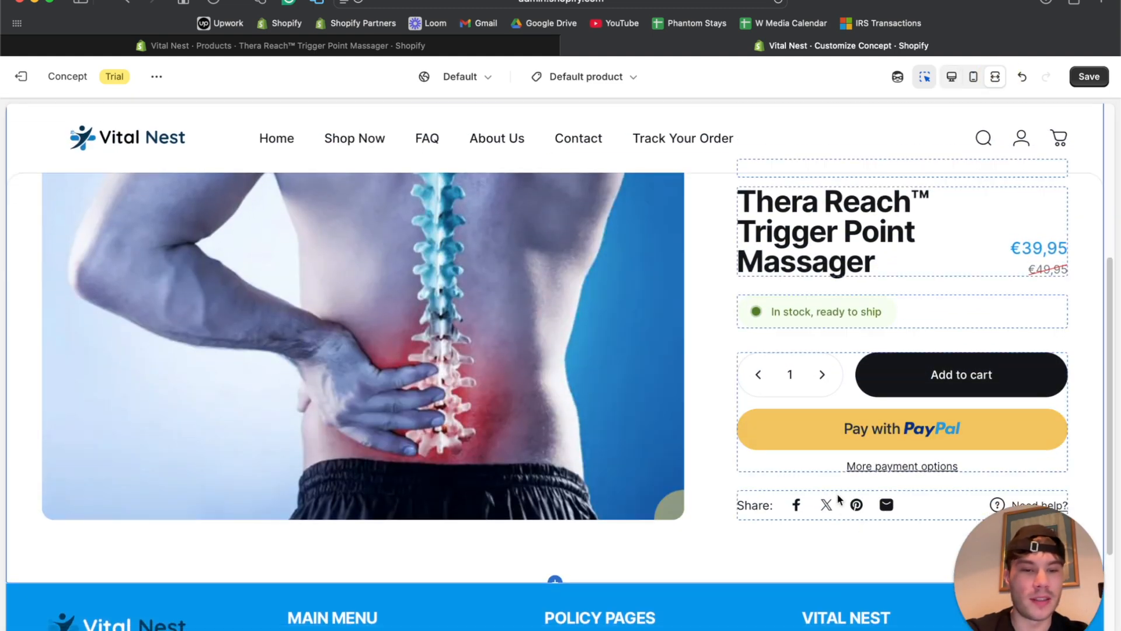
click(952, 79)
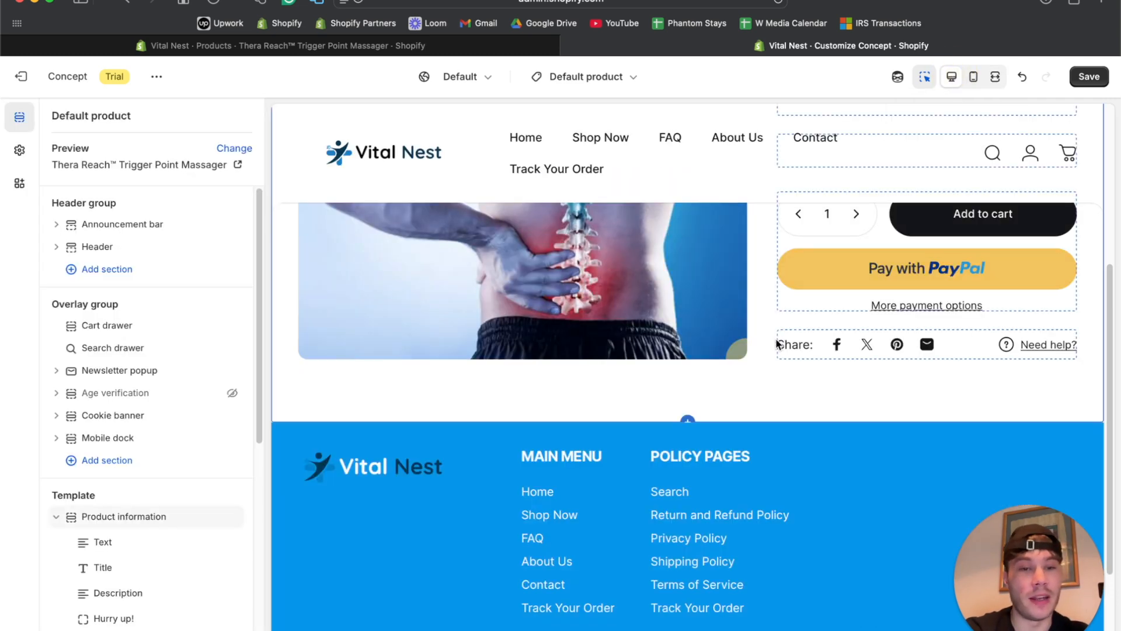
Delete the Share block and open the add-block list under Sticky buy button.
click(794, 343)
click(53, 116)
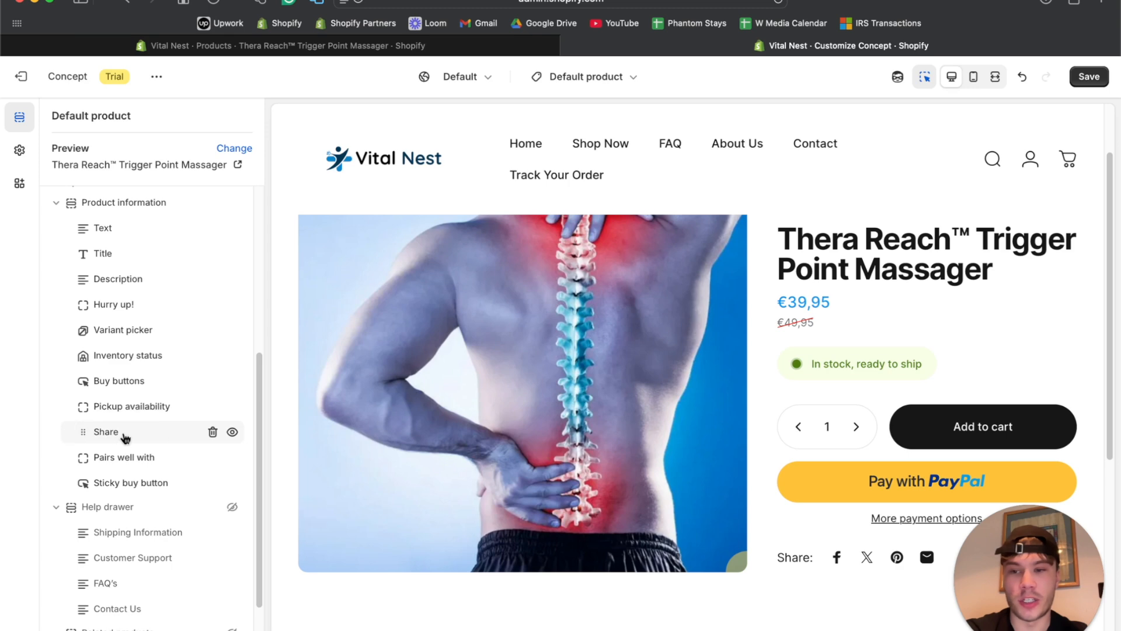
click(211, 432)
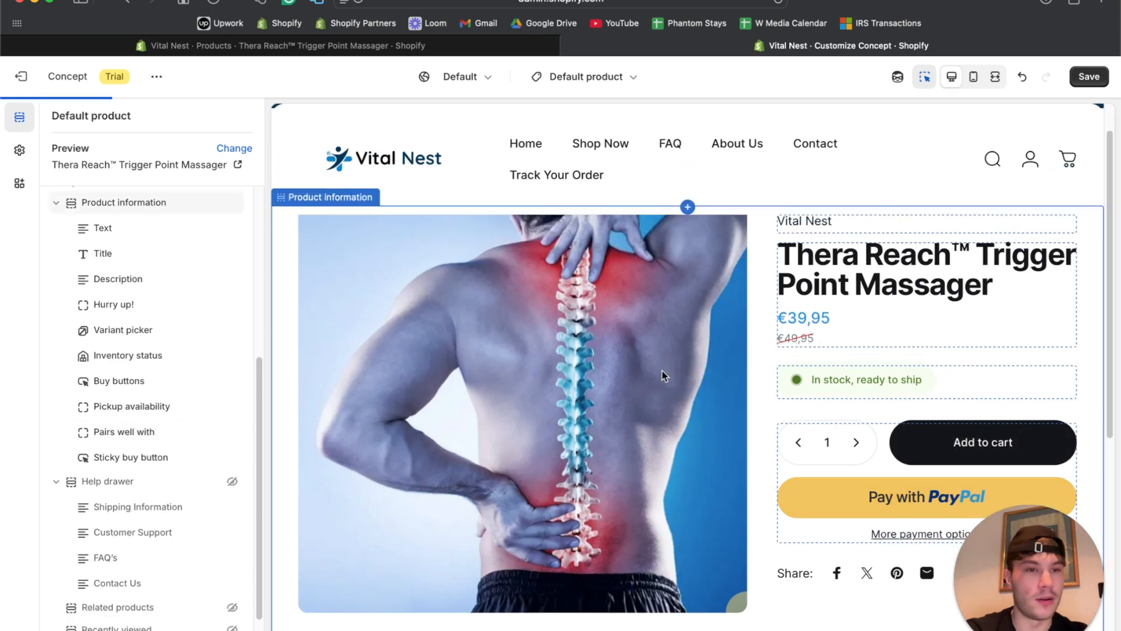
scroll(663, 376, down, 5)
scroll(663, 376, up, 6)
scroll(597, 380, down, 3)
scroll(596, 380, up, 2)
scroll(597, 380, down, 1)
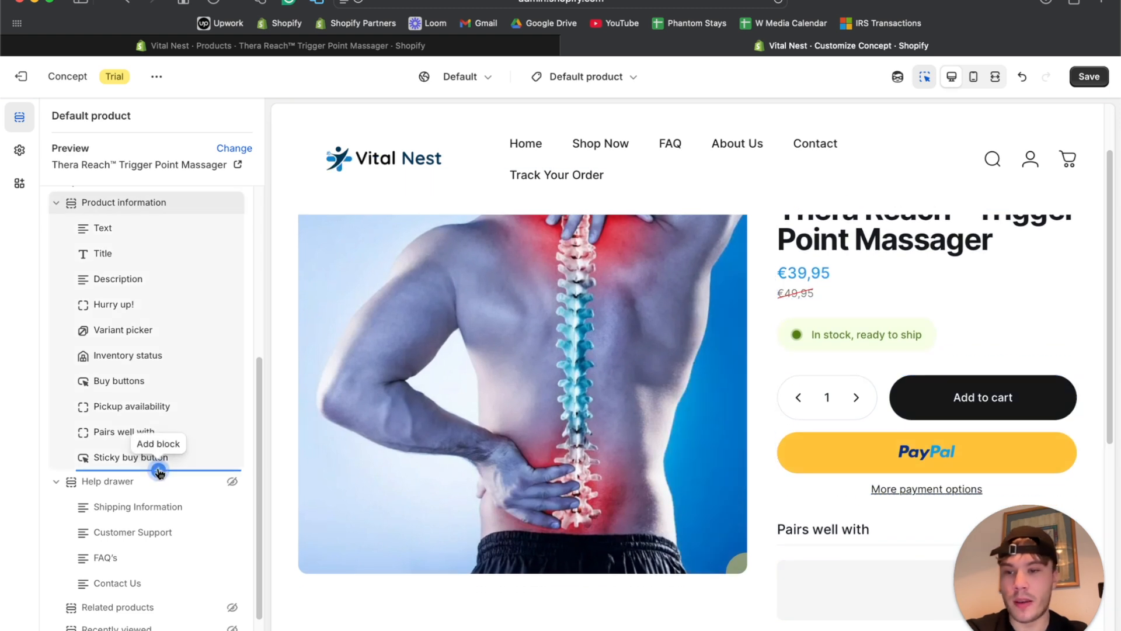
click(158, 470)
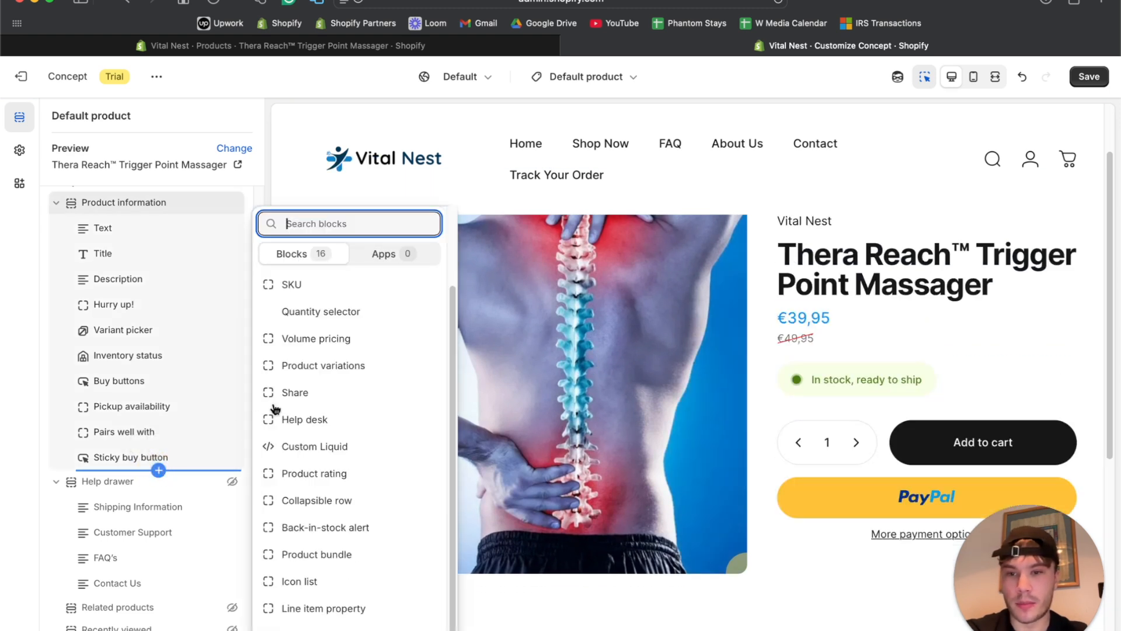
scroll(310, 405, up, 2)
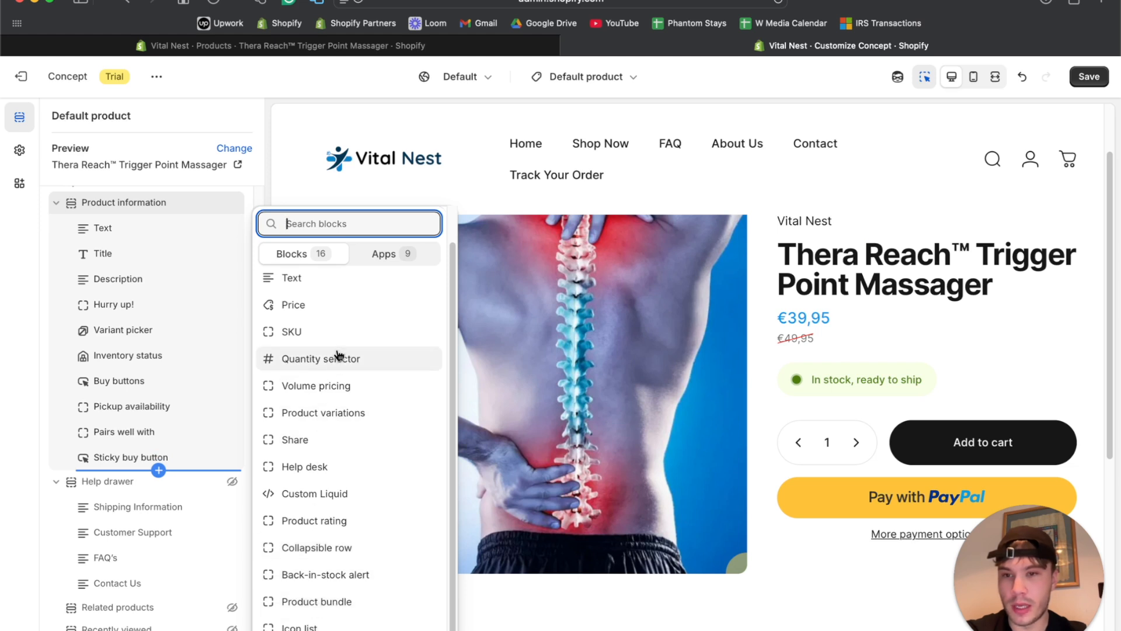
scroll(345, 358, up, 2)
scroll(347, 436, down, 1)
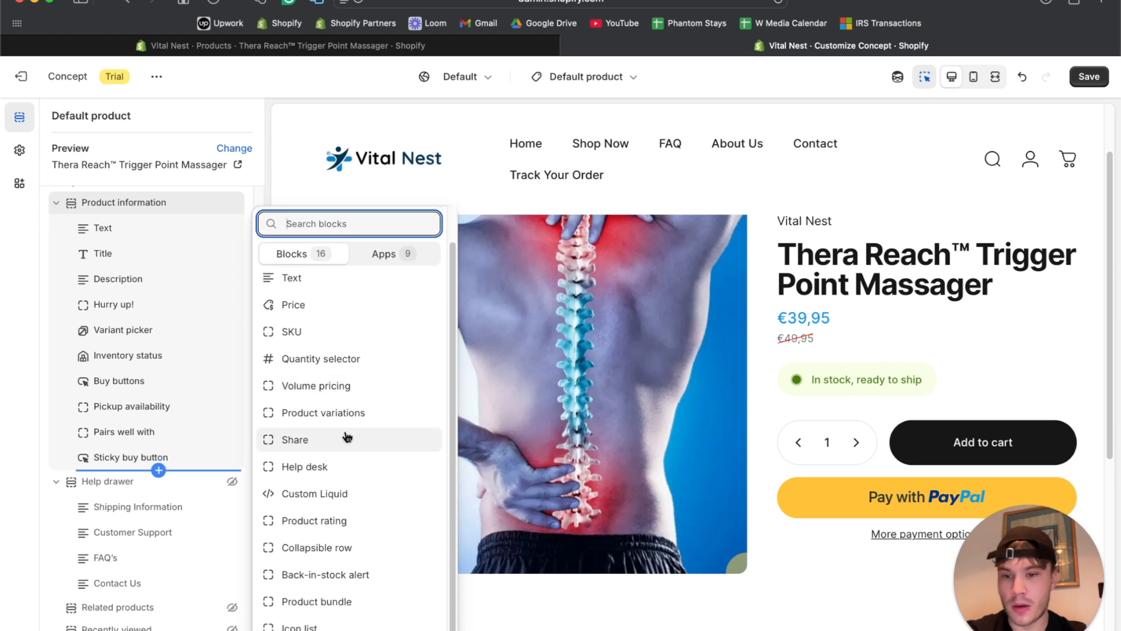
click(327, 626)
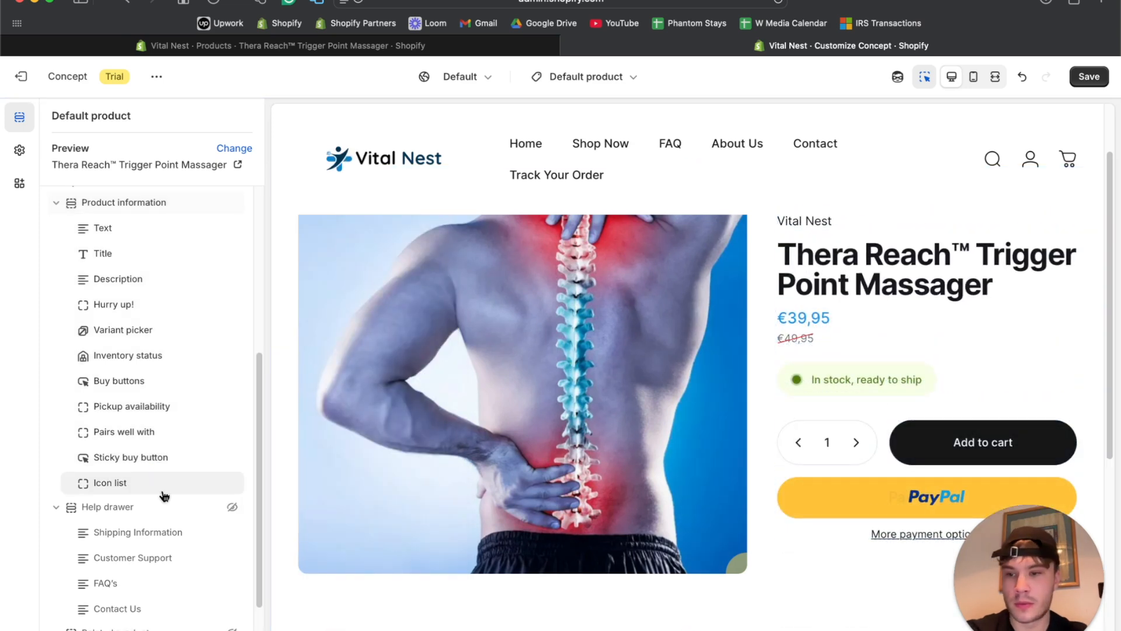
click(144, 489)
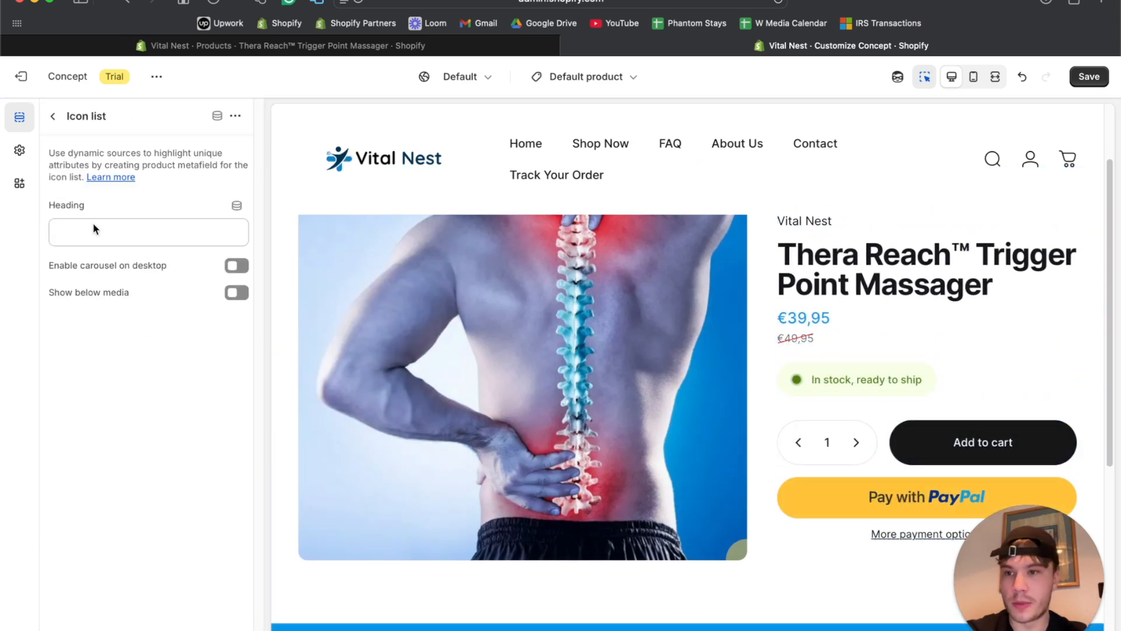
click(53, 117)
click(213, 484)
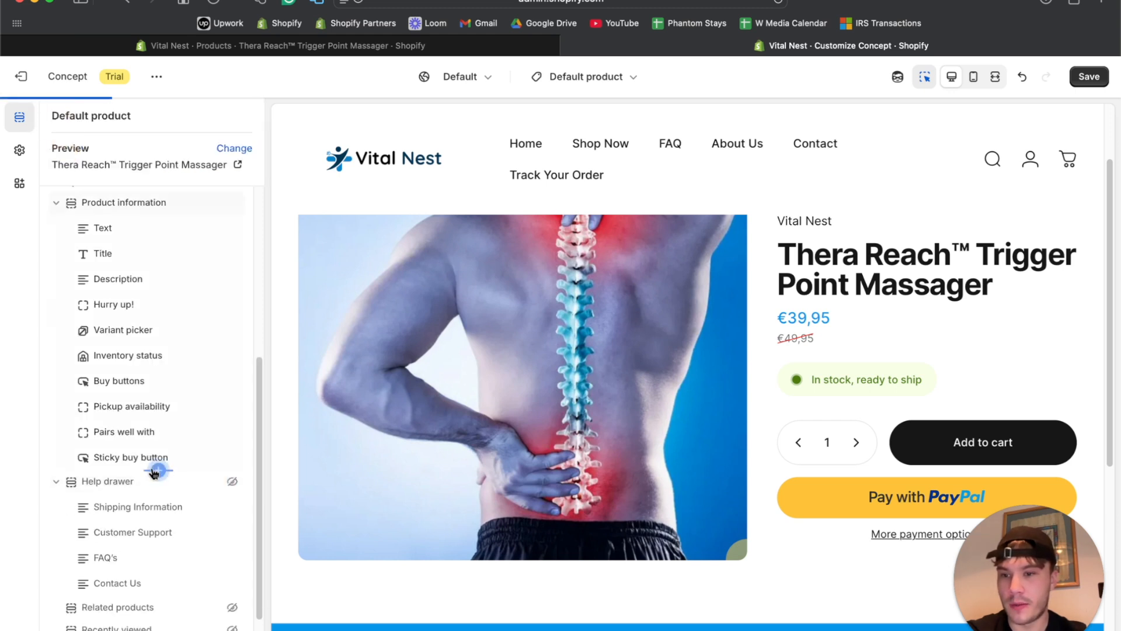
click(158, 470)
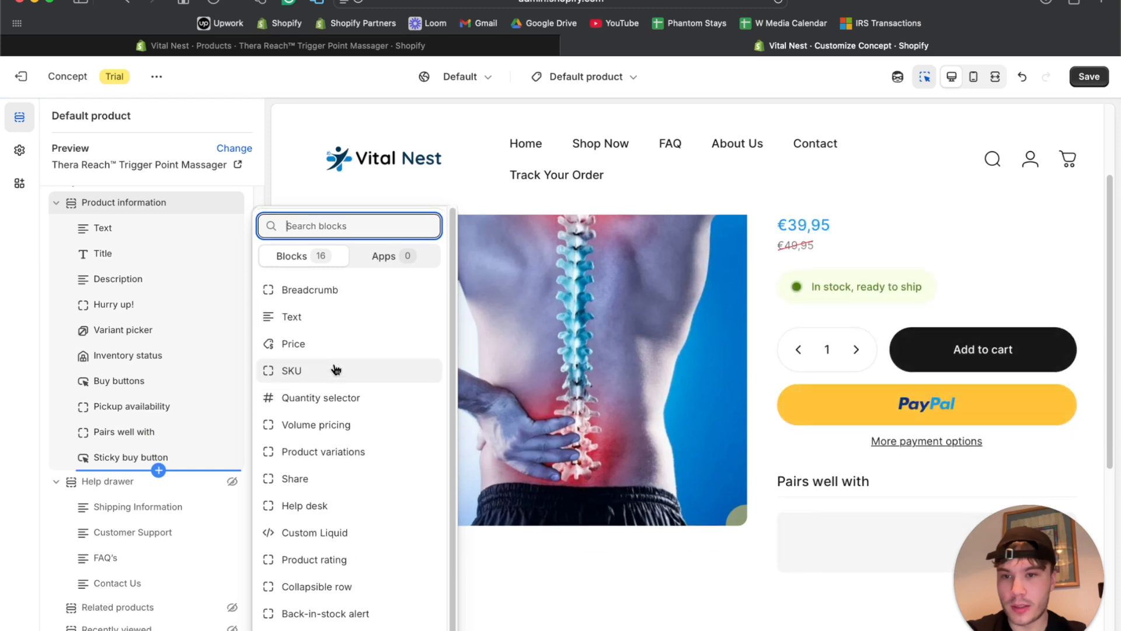
scroll(327, 385, down, 1)
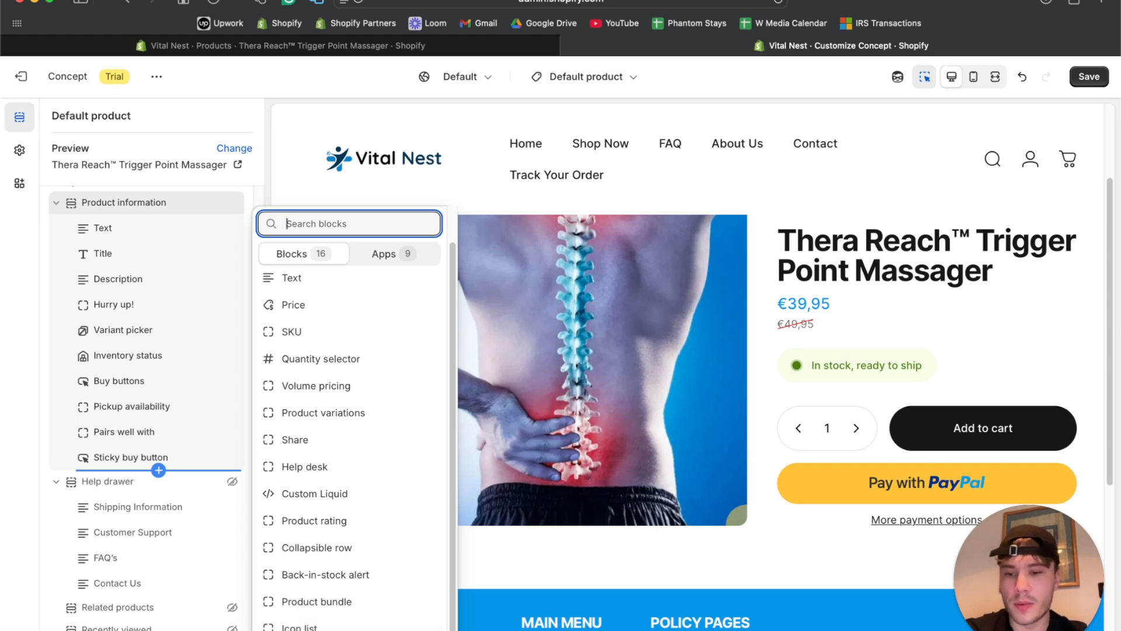
click(321, 628)
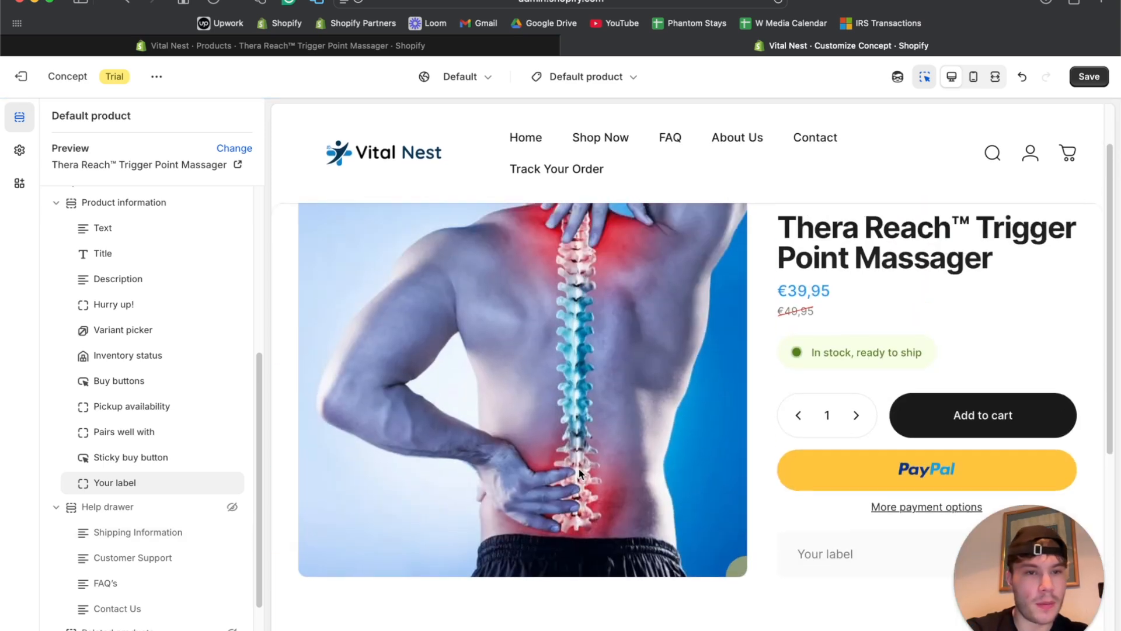
scroll(579, 474, down, 5)
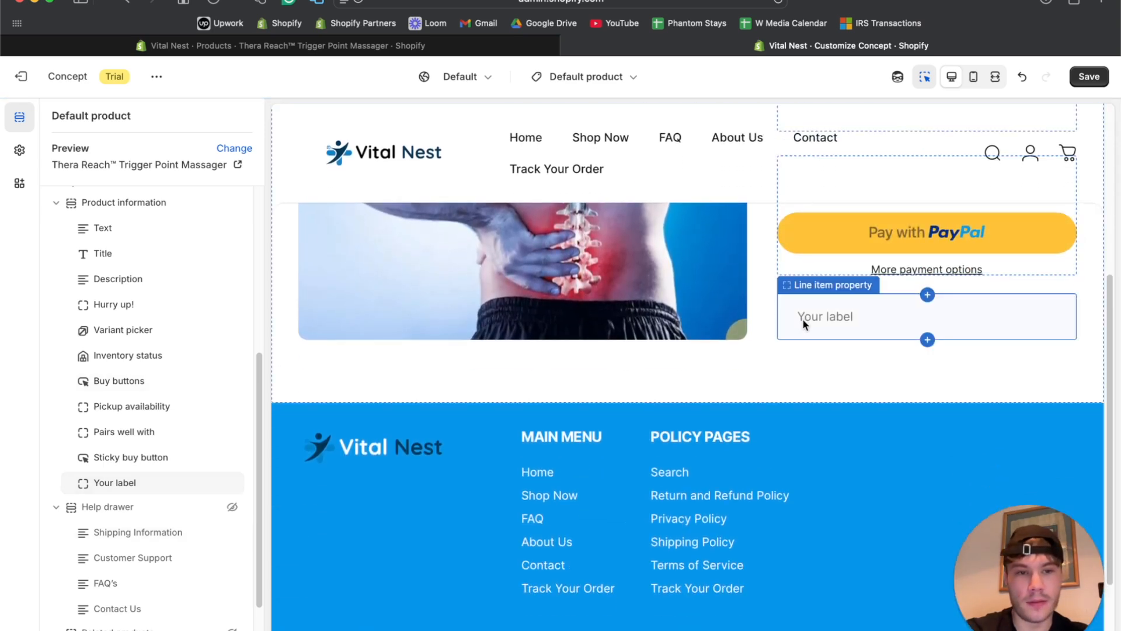
click(212, 484)
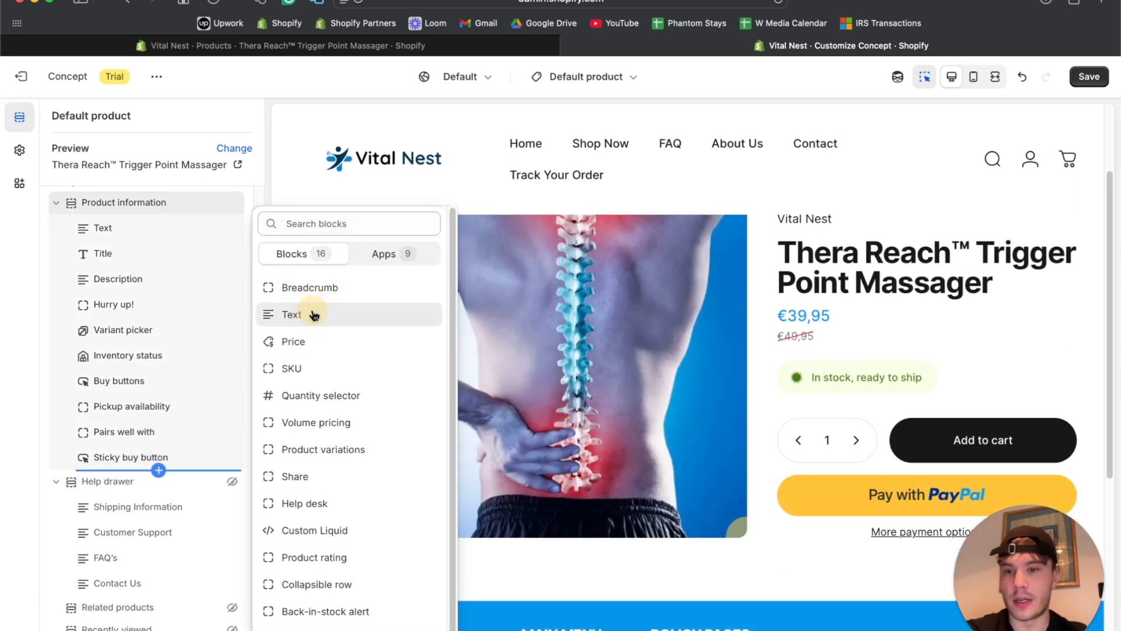
Add a Text block and drag it to sit between Title and Description.
click(313, 313)
scroll(118, 418, up, 2)
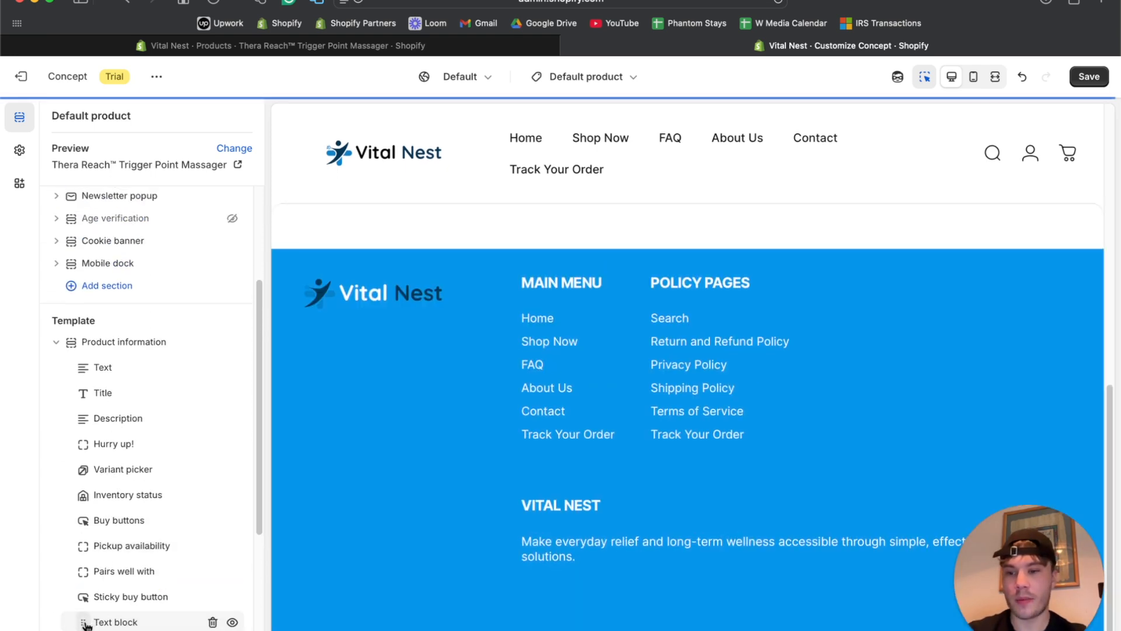
drag(88, 617, 100, 415)
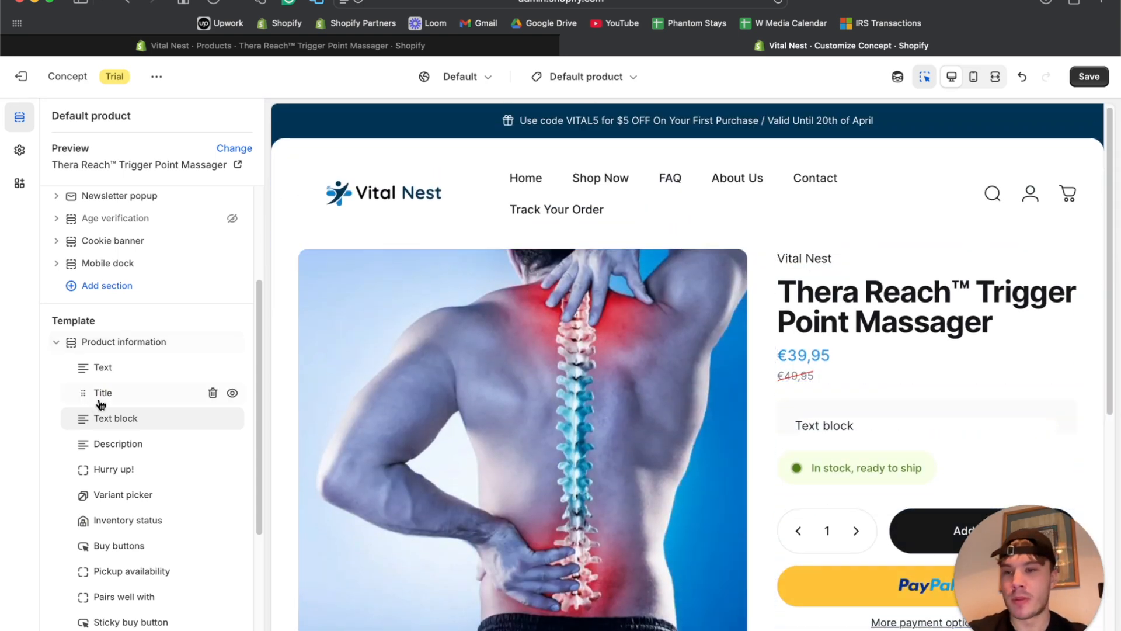
drag(88, 419, 87, 392)
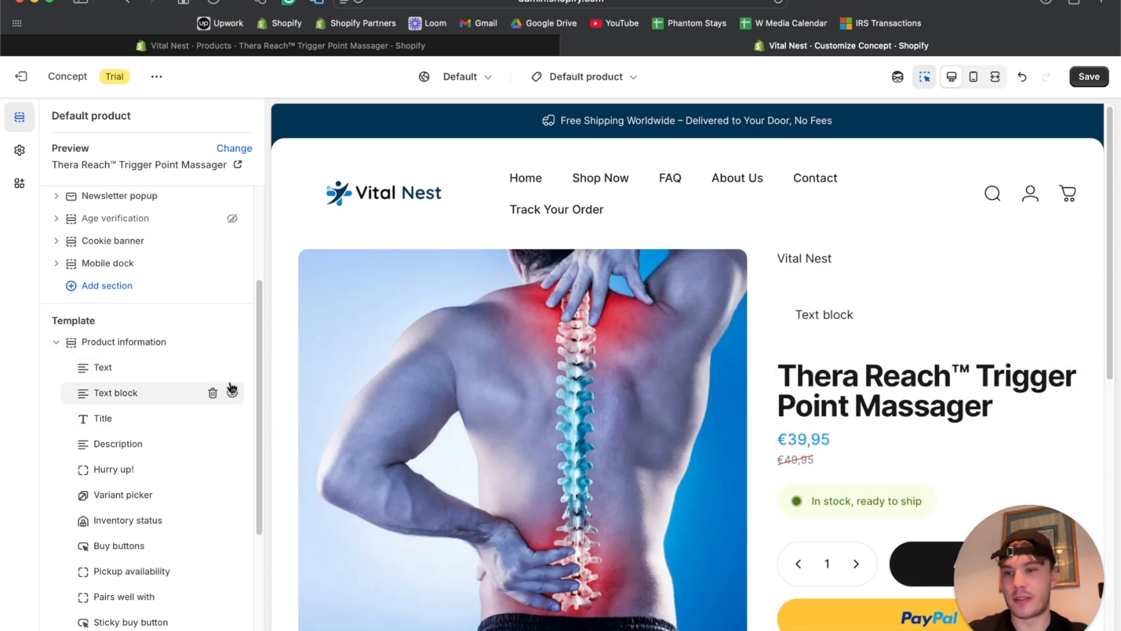
mouse_move(204, 367)
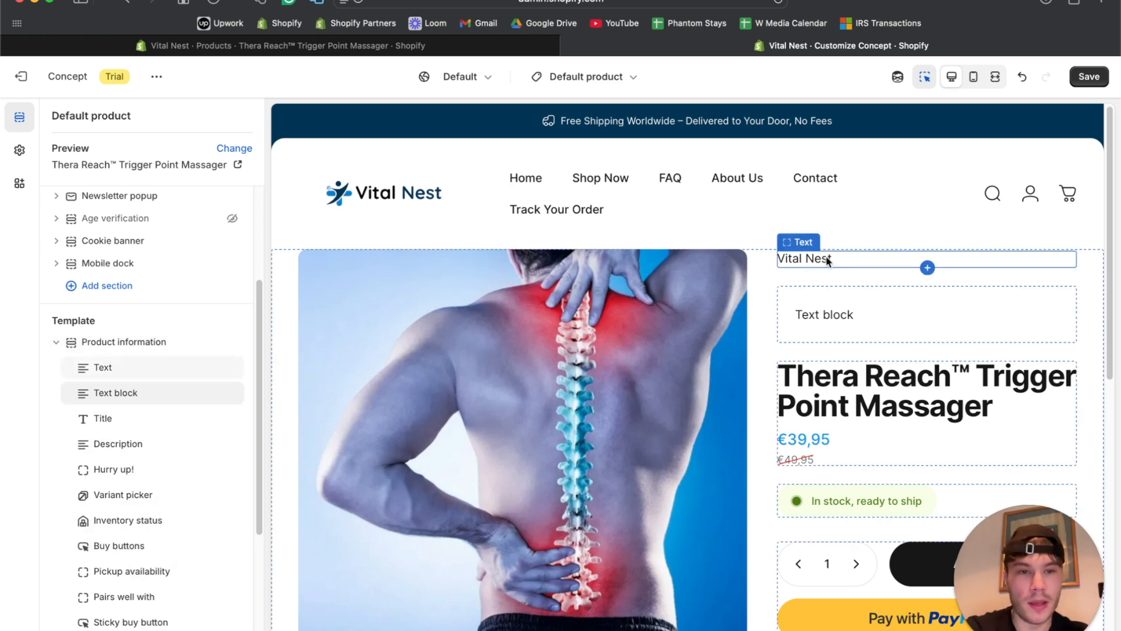
drag(82, 393, 82, 418)
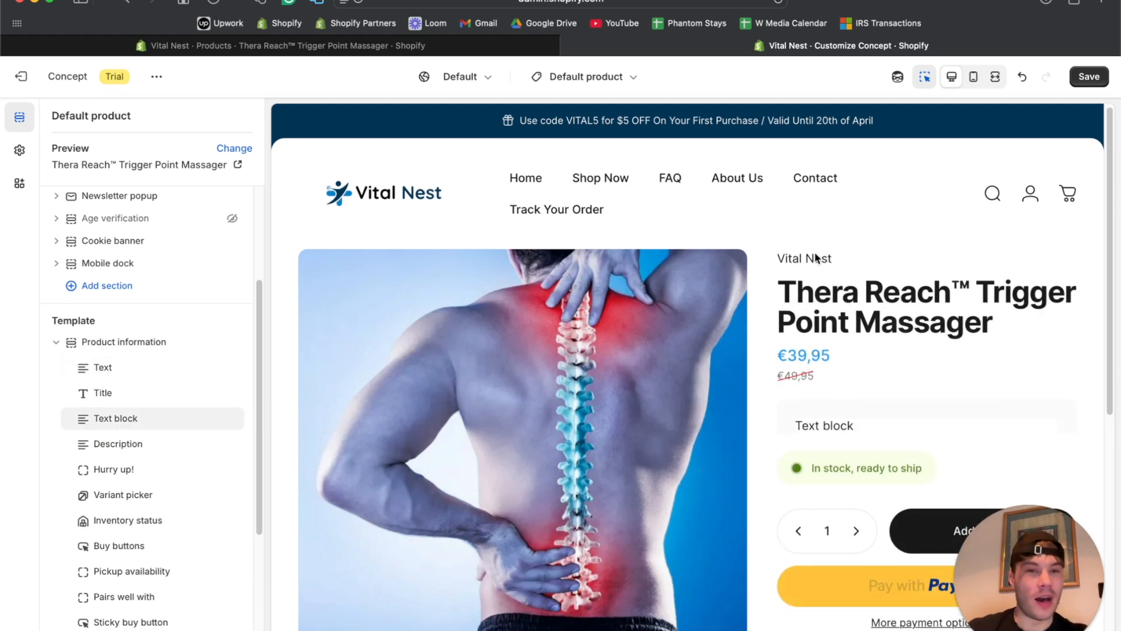
click(108, 367)
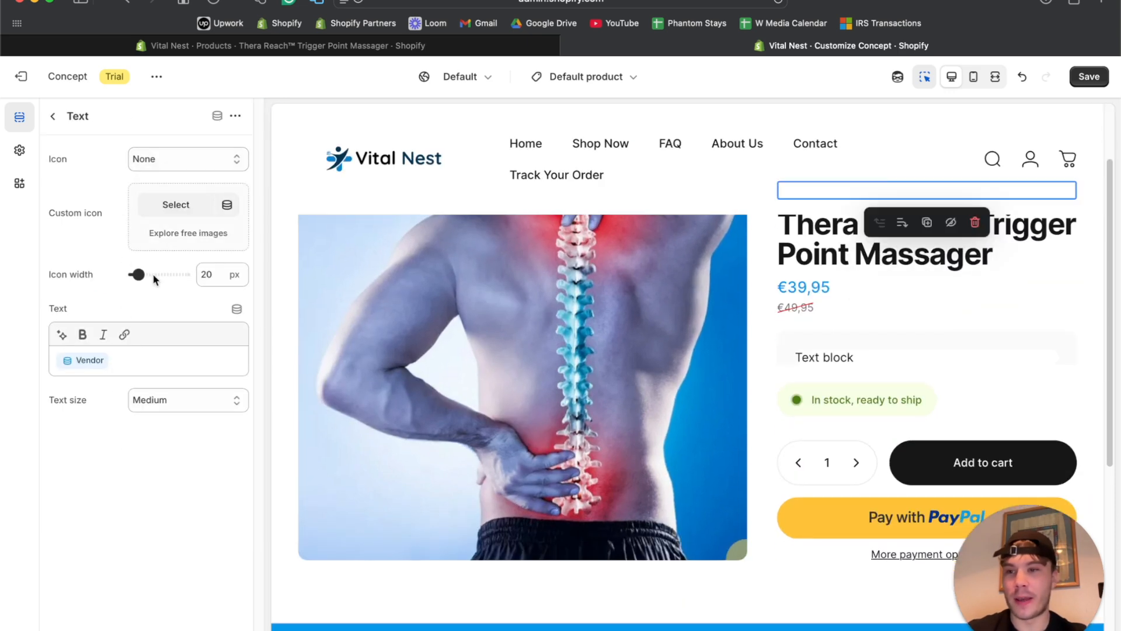
Replace the Vendor placeholder with the text 'Rate 4.8/5 by 5,600+ Worldwide Customers'.
click(121, 359)
key(BackSpace)
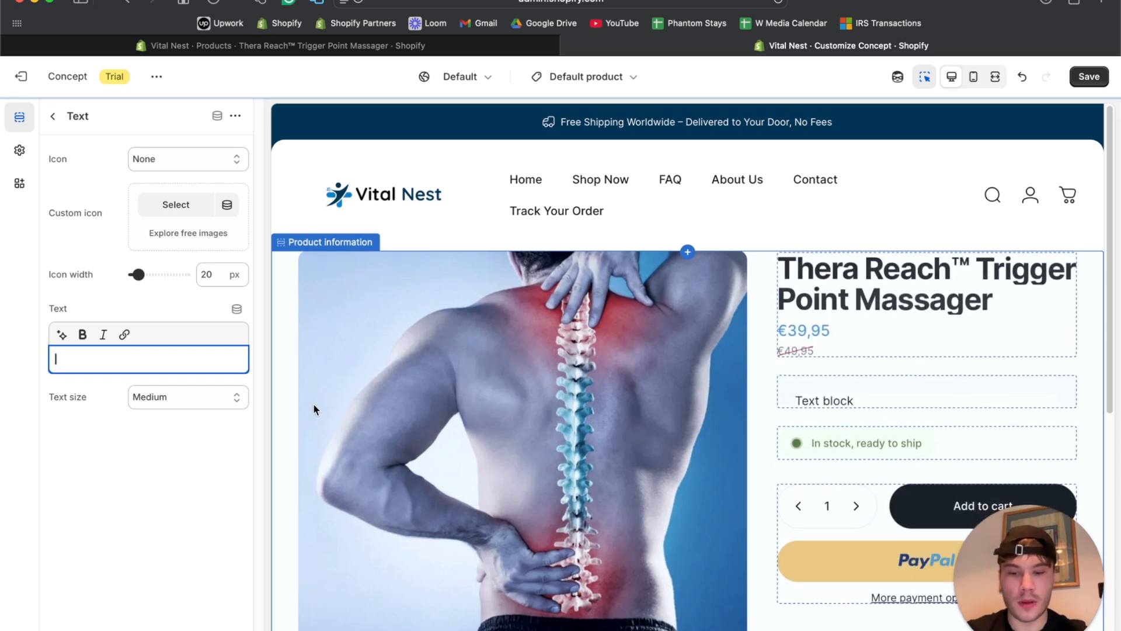
text(Rate 4.8)
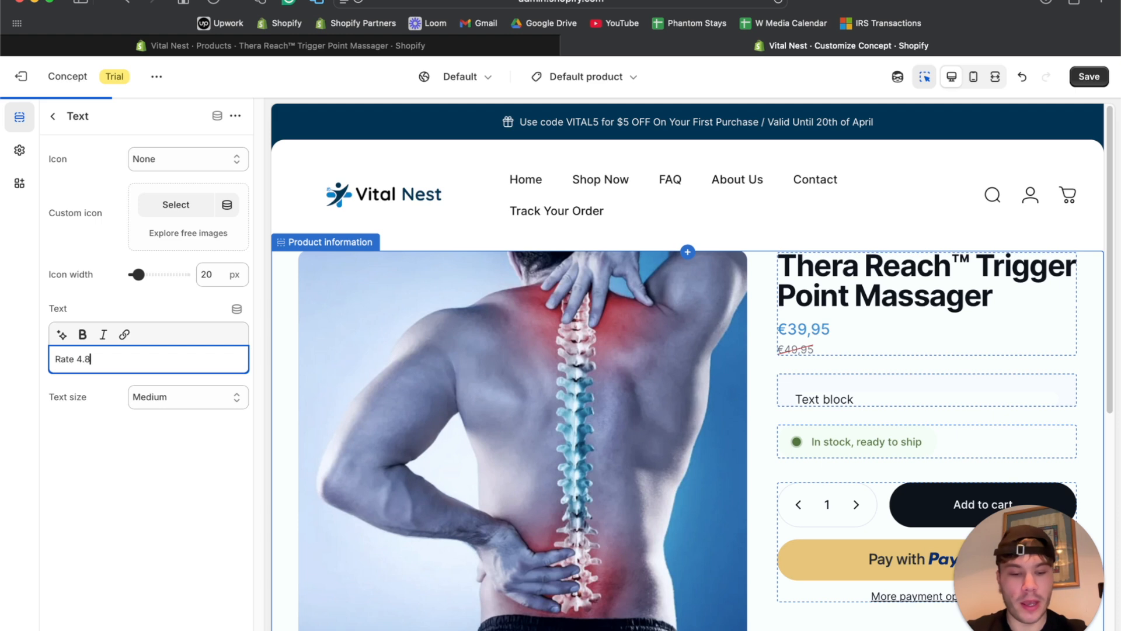
text(/5 by)
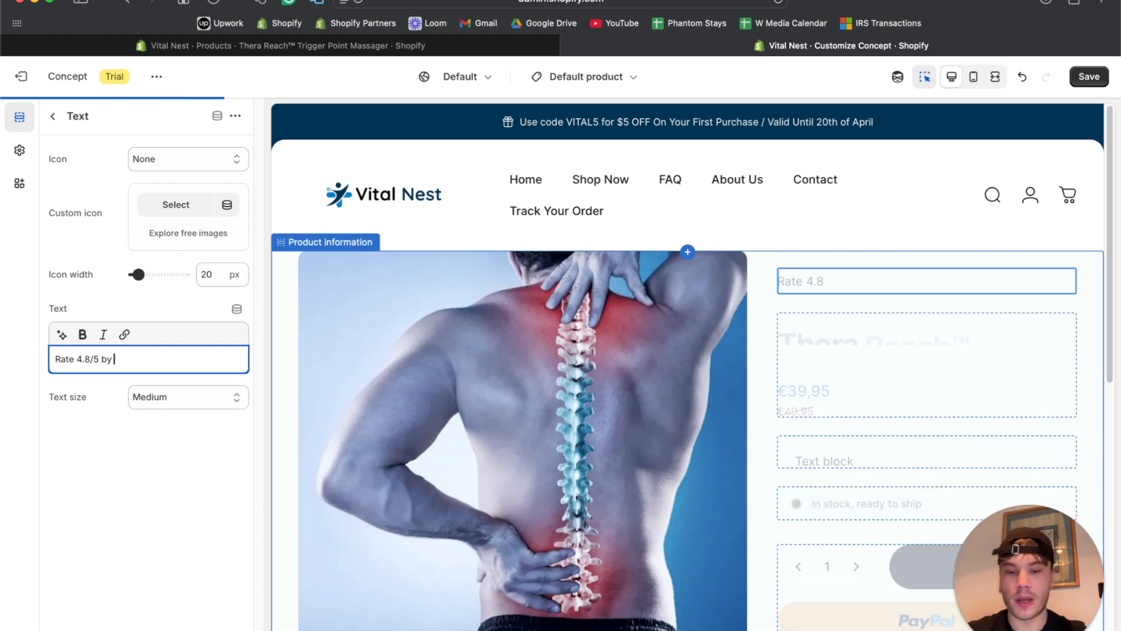
text( 5,6)
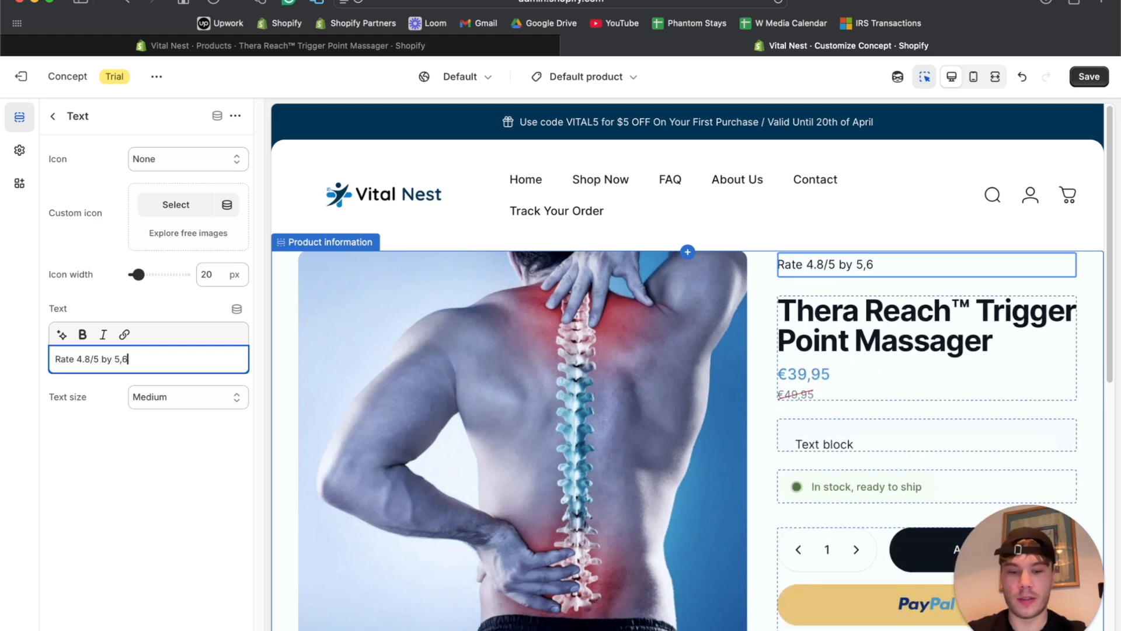
text(00= W)
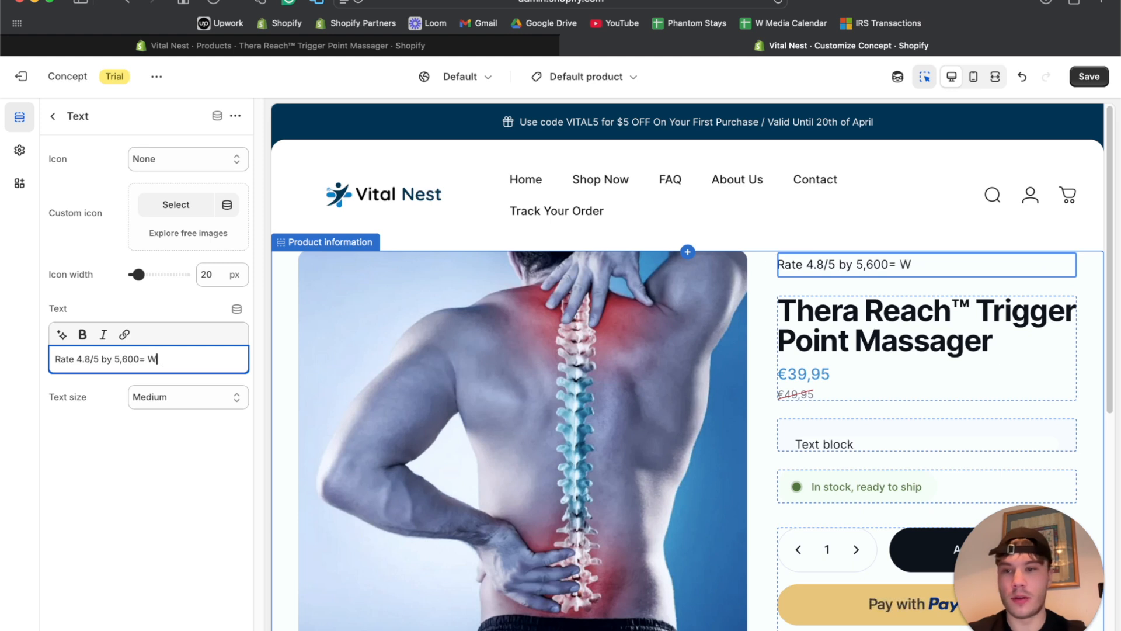
key(BackSpace)
key(BackSpace)
key(BackSpace)
text(-=)
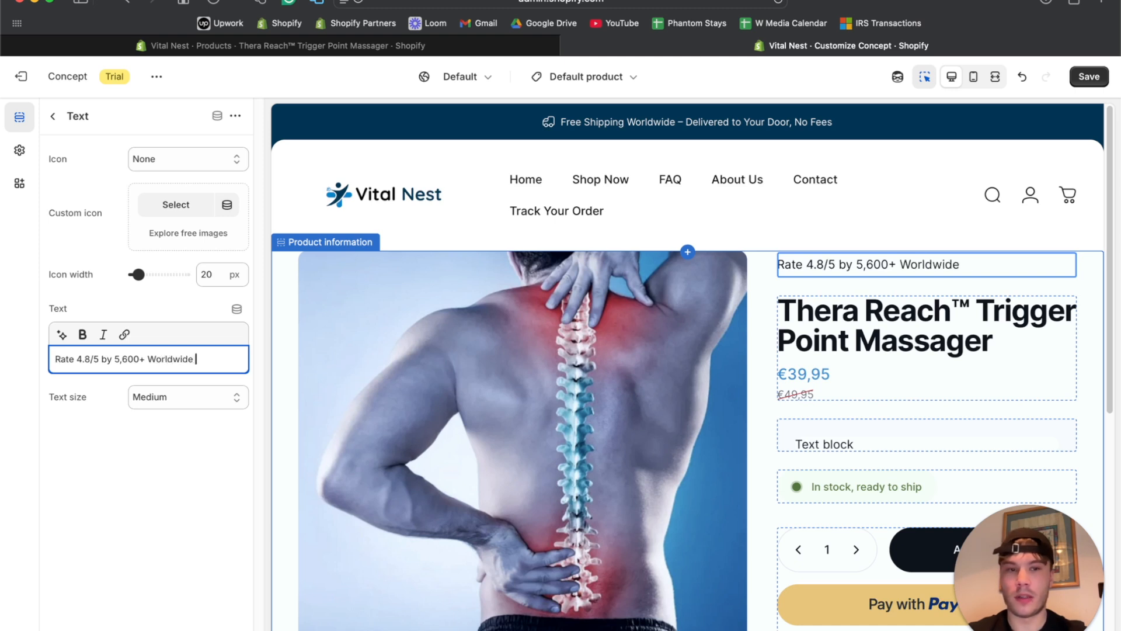
Make the rating line Small size and italic, leaving it without an icon.
click(158, 396)
click(153, 380)
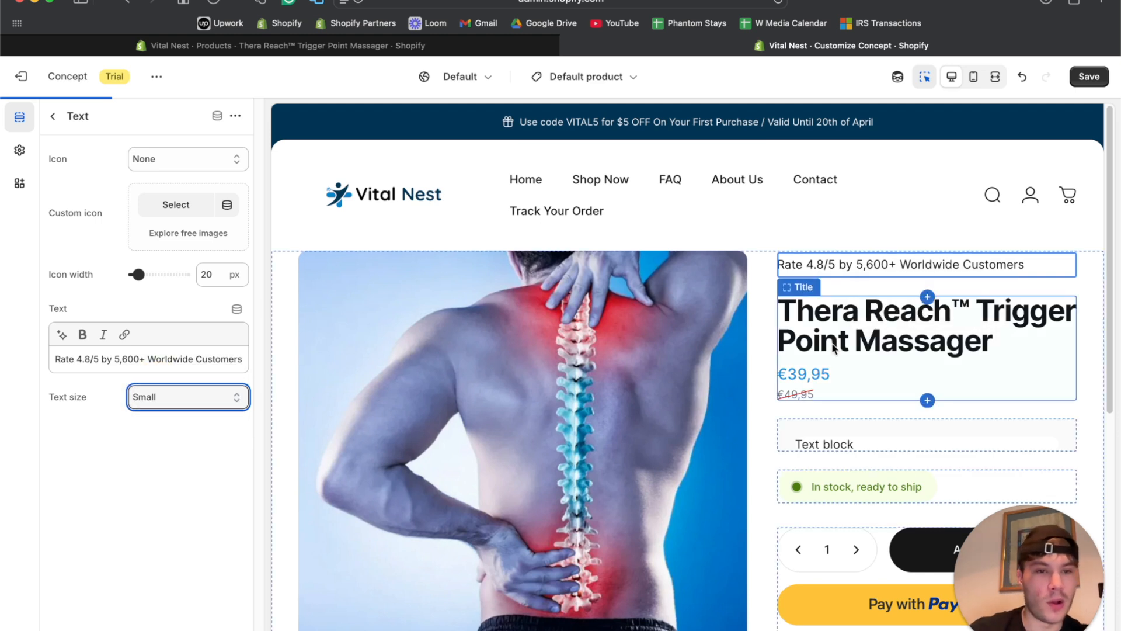
click(184, 157)
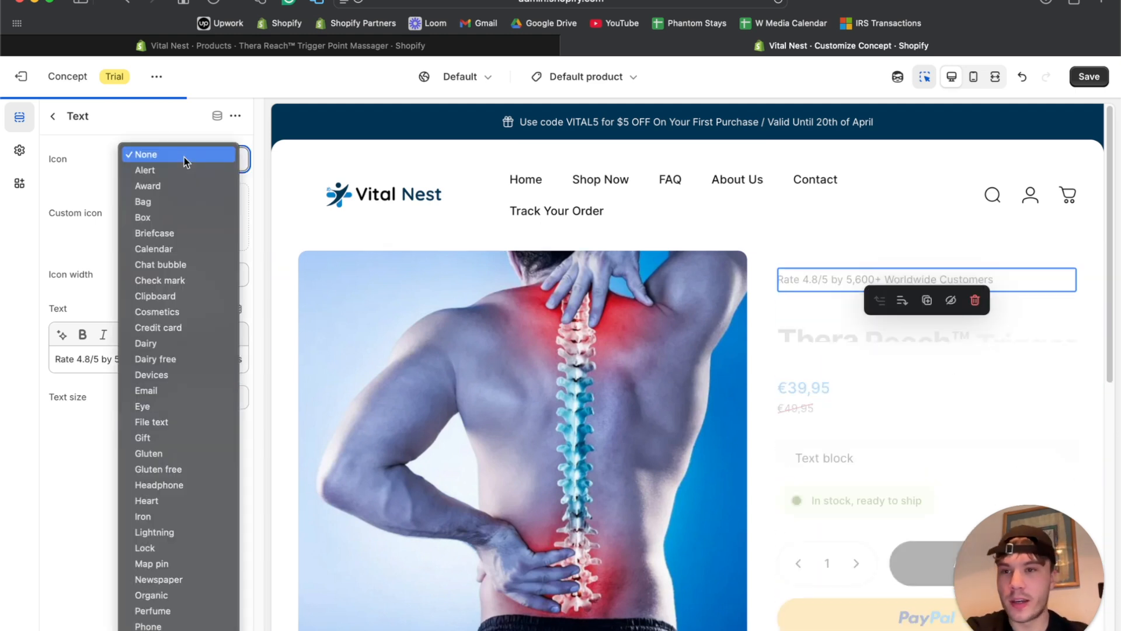
click(91, 251)
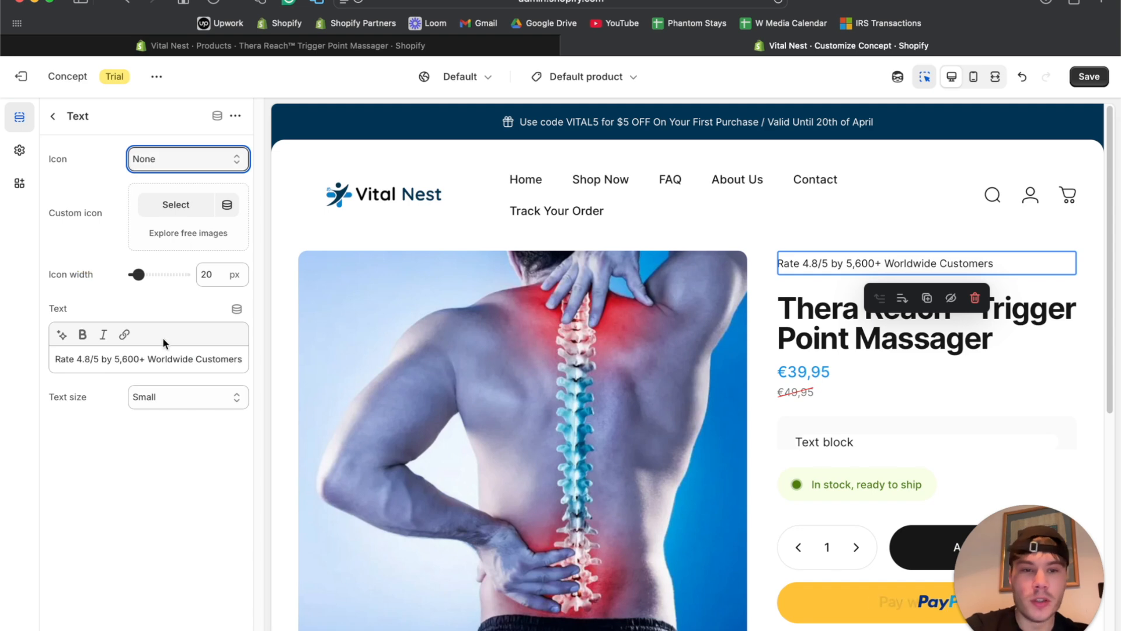
triple_click(176, 358)
click(103, 334)
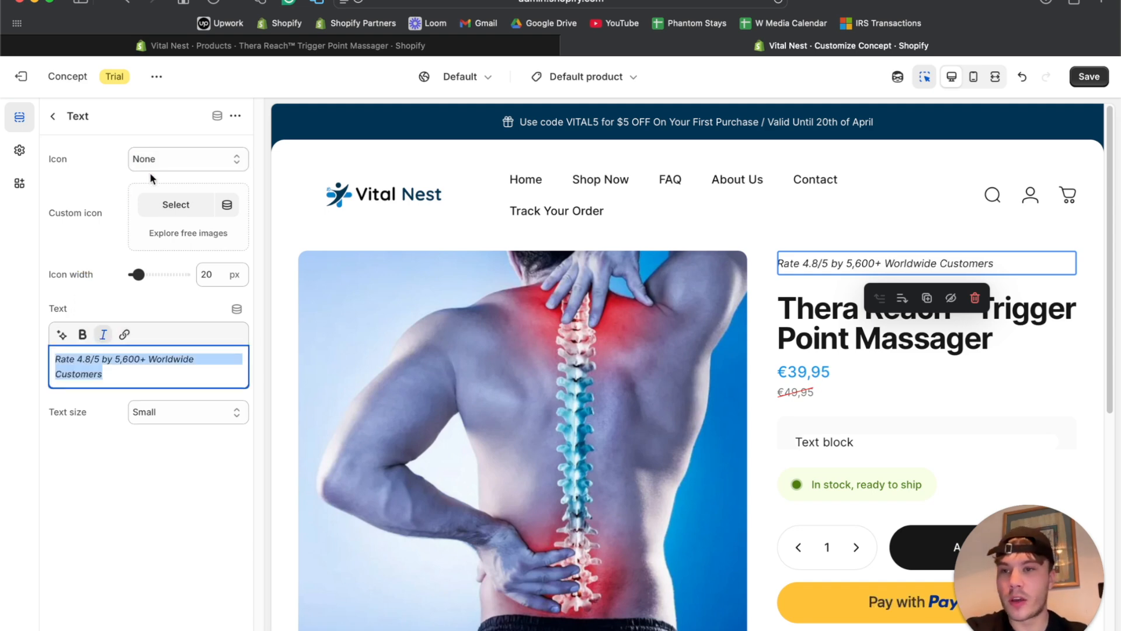
click(149, 166)
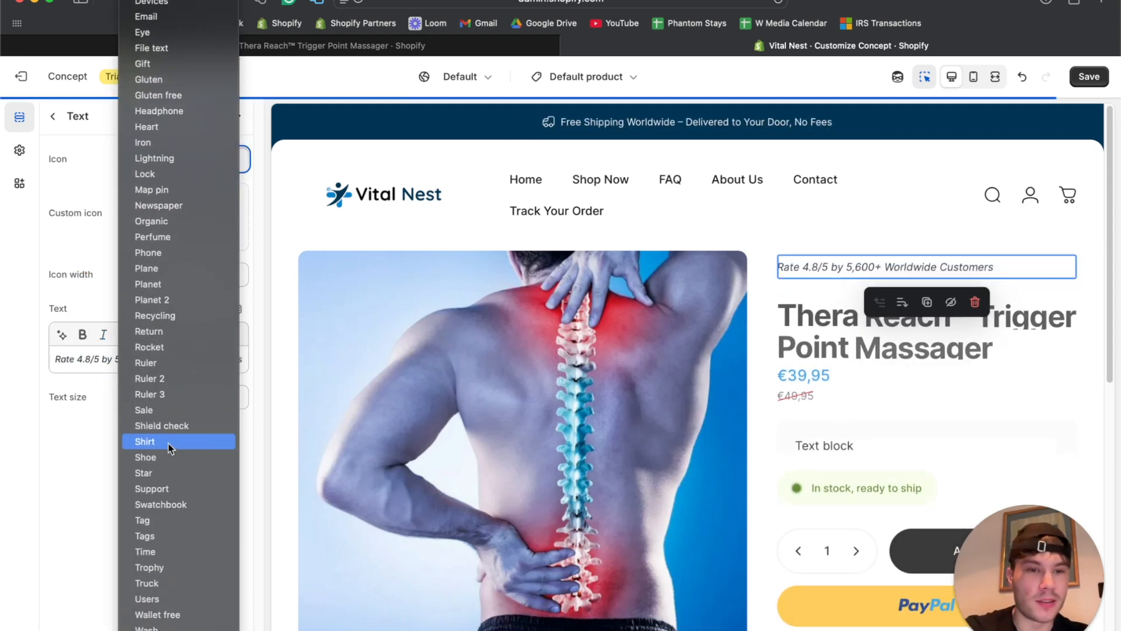
click(75, 443)
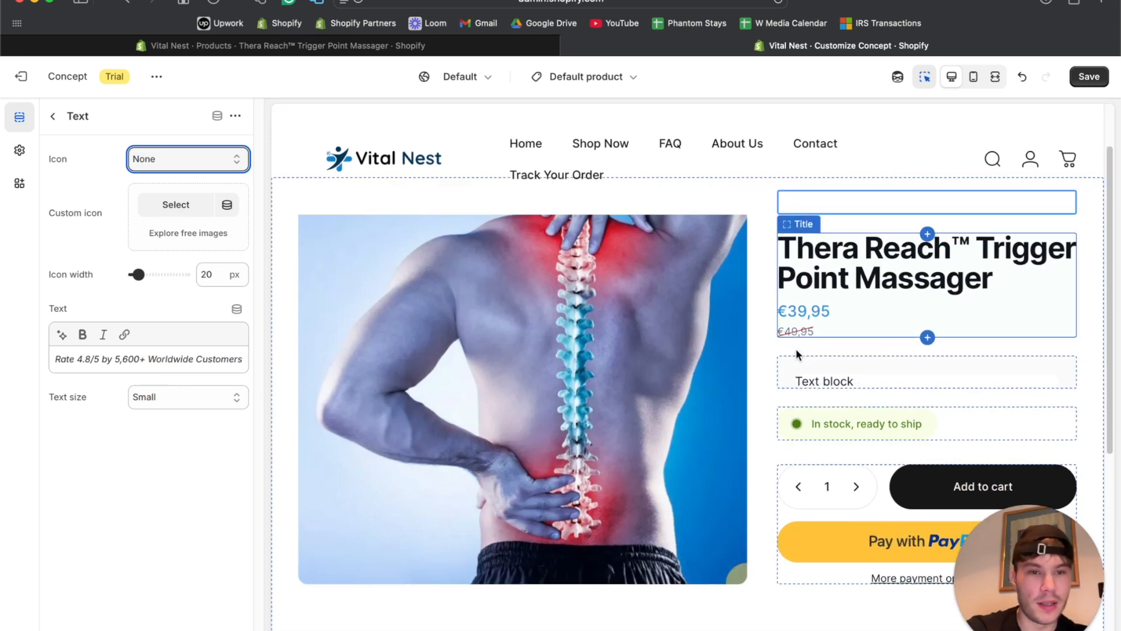
click(53, 116)
scroll(456, 381, down, 2)
click(825, 271)
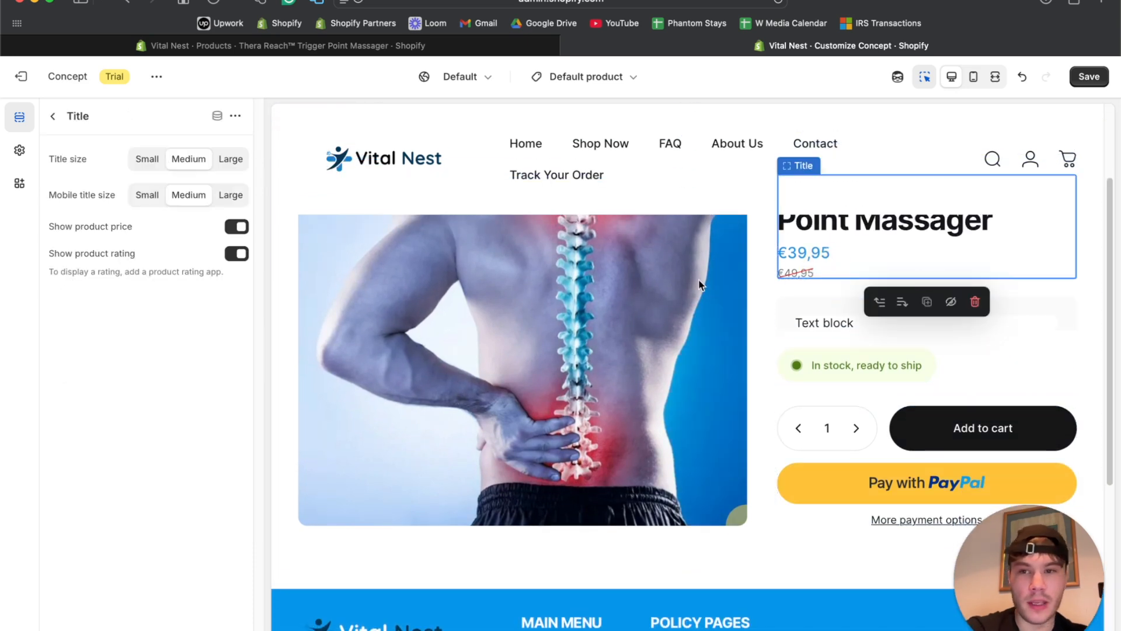
Try Small then restore Medium title size, and toggle Show product price off and back on.
scroll(702, 285, up, 3)
click(147, 158)
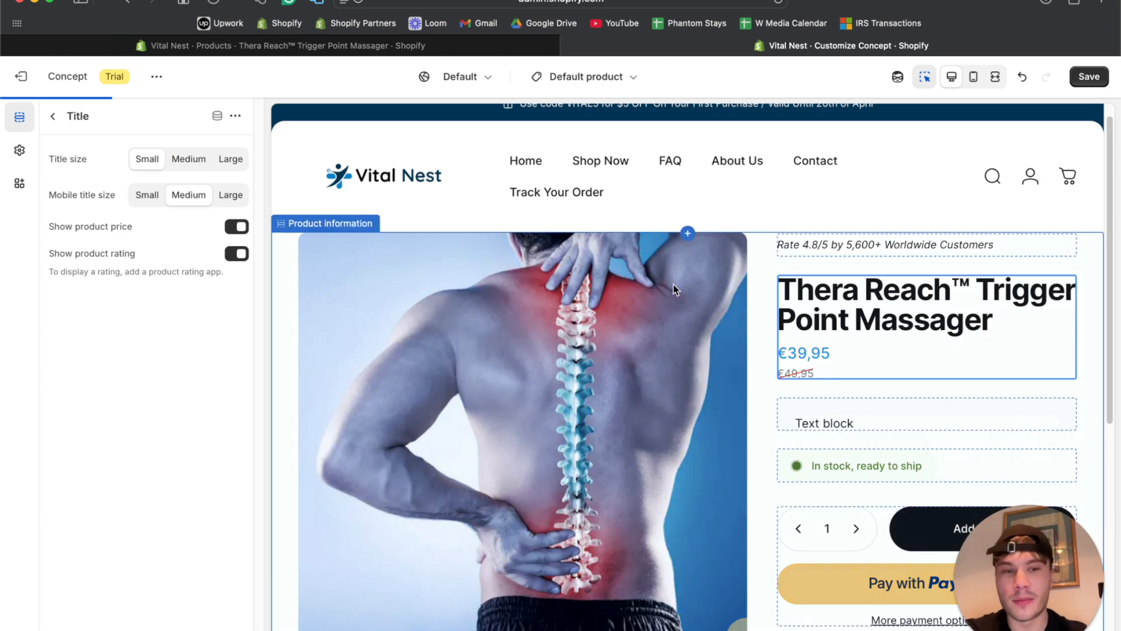
click(193, 157)
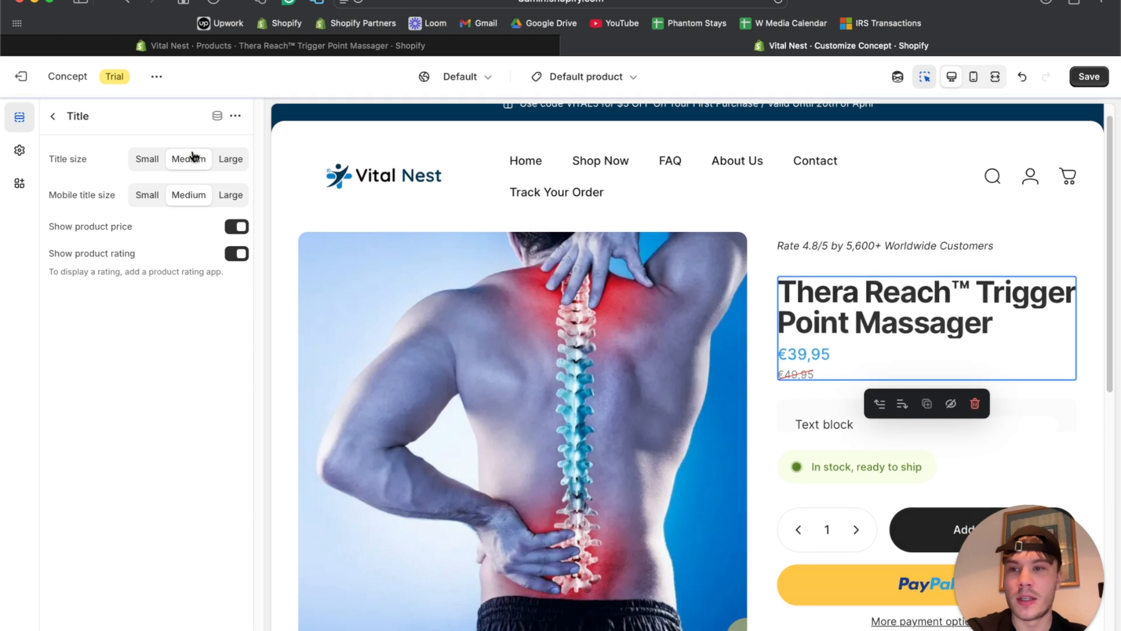
click(53, 116)
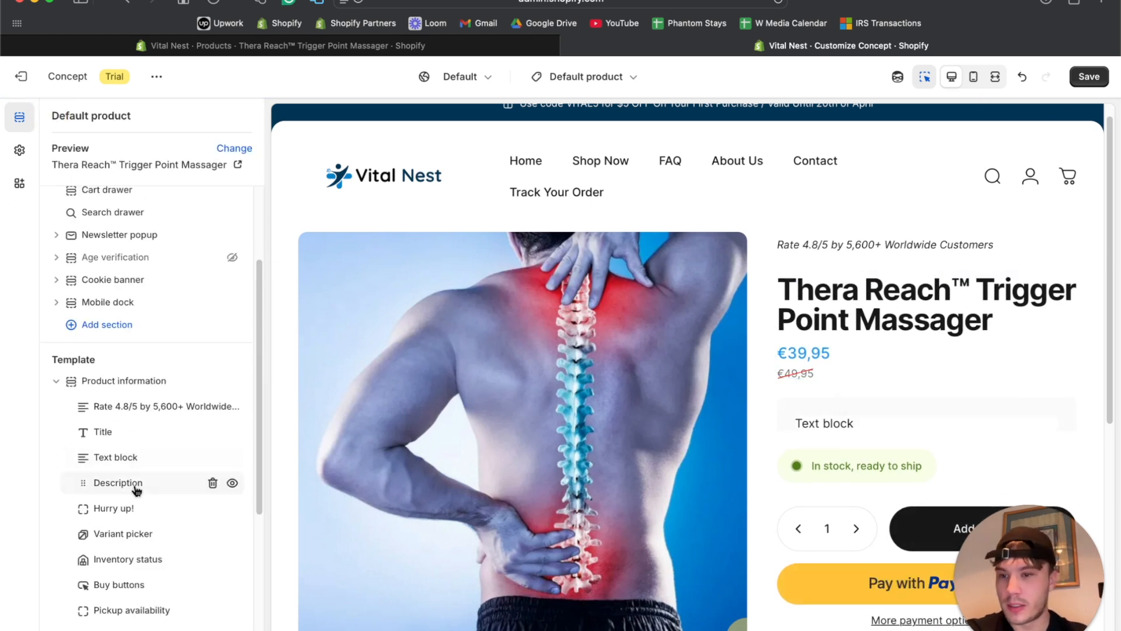
scroll(135, 409, down, 2)
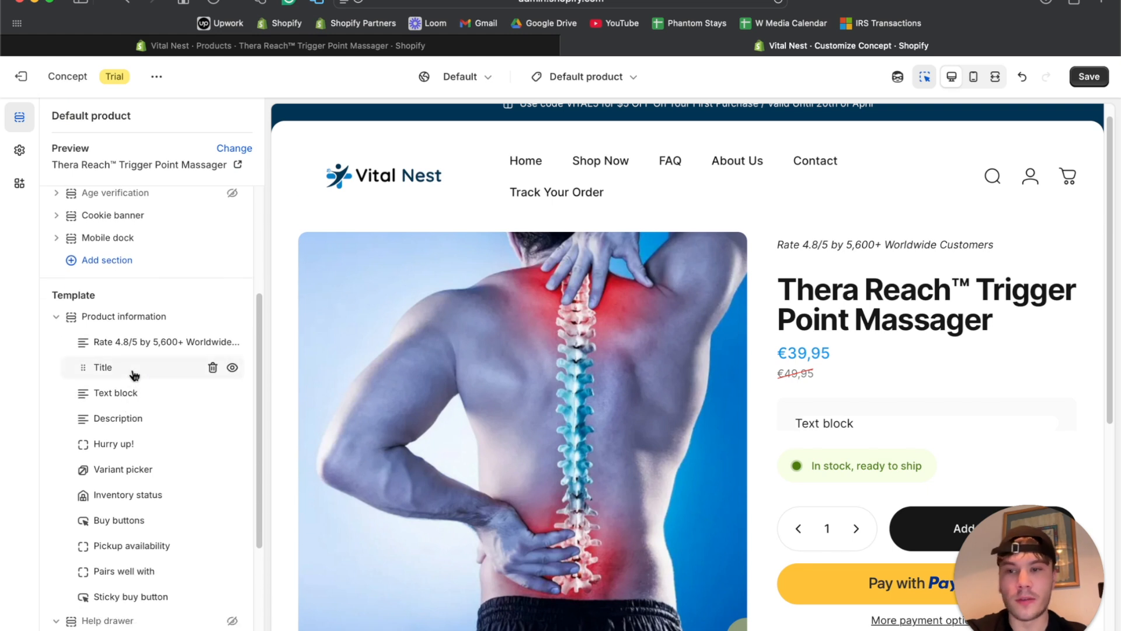
click(134, 374)
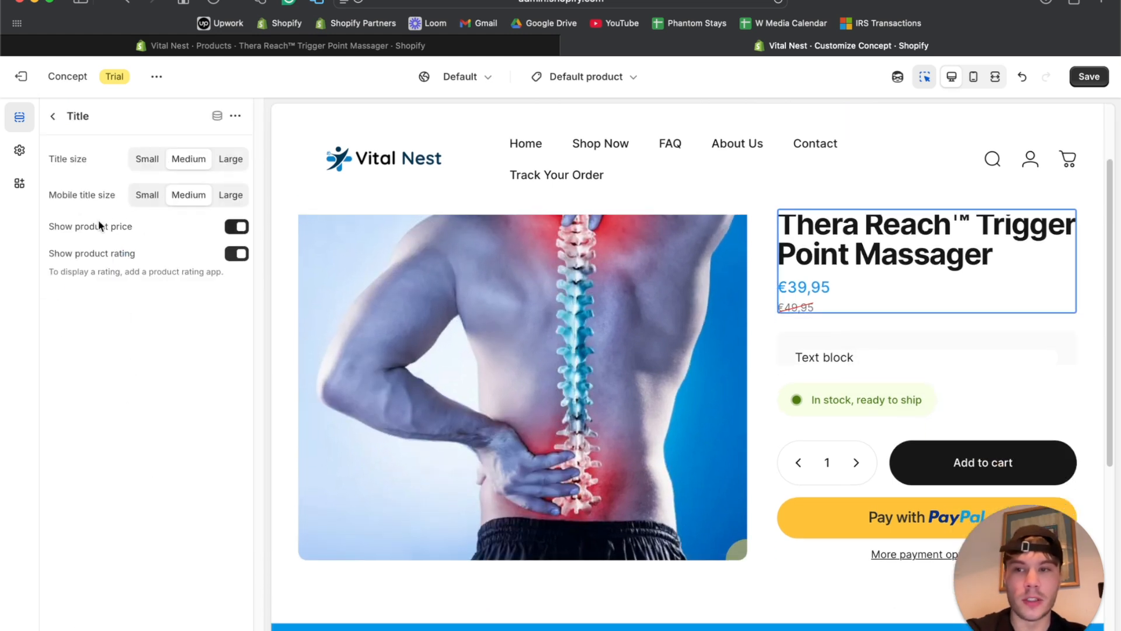
click(237, 228)
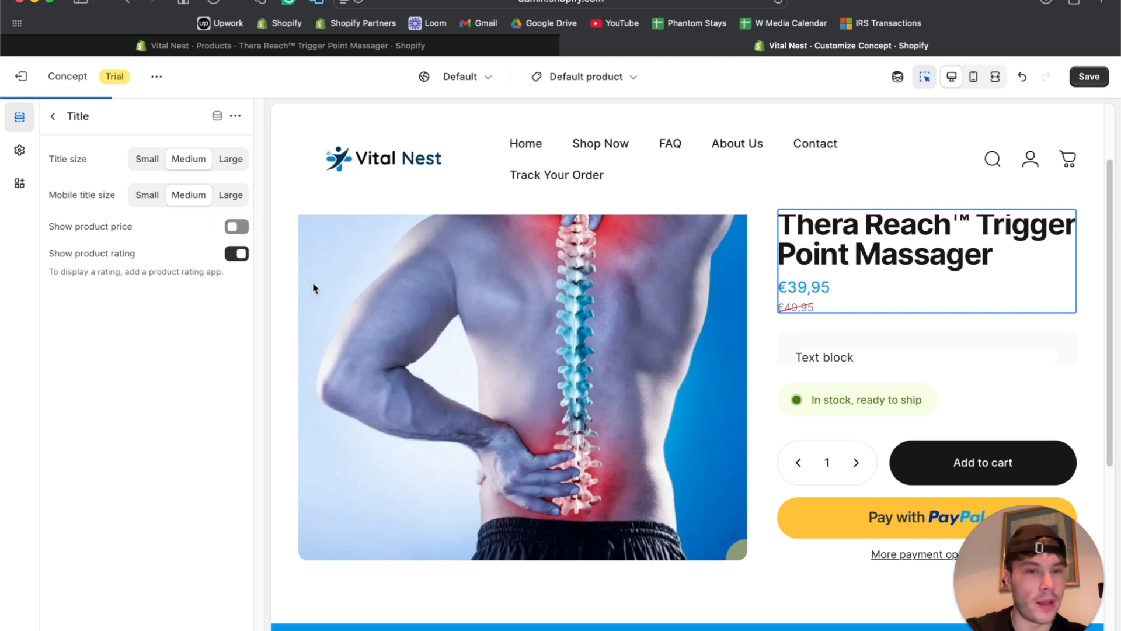
click(236, 227)
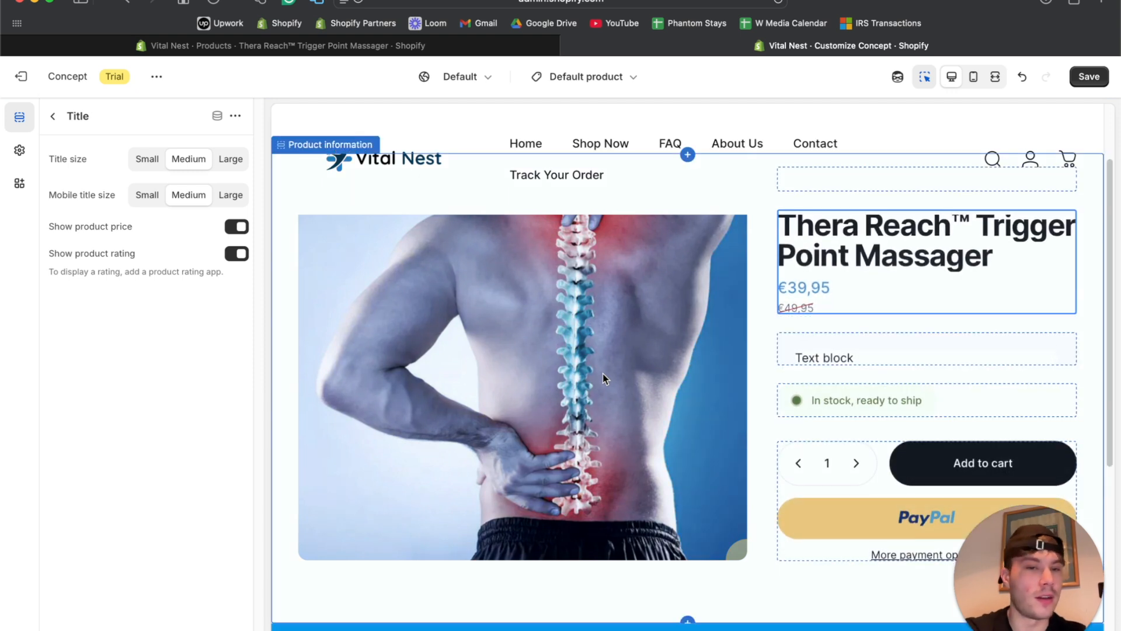
click(53, 117)
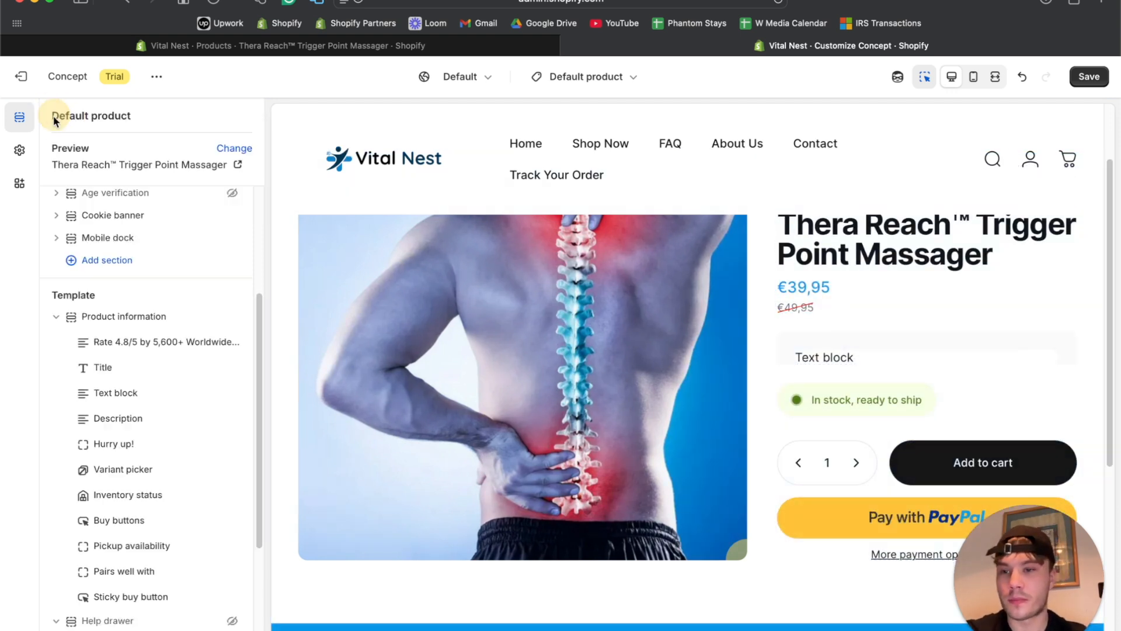
scroll(148, 471, down, 3)
Switch off Show dynamic checkout buttons in the Buy buttons block.
click(146, 420)
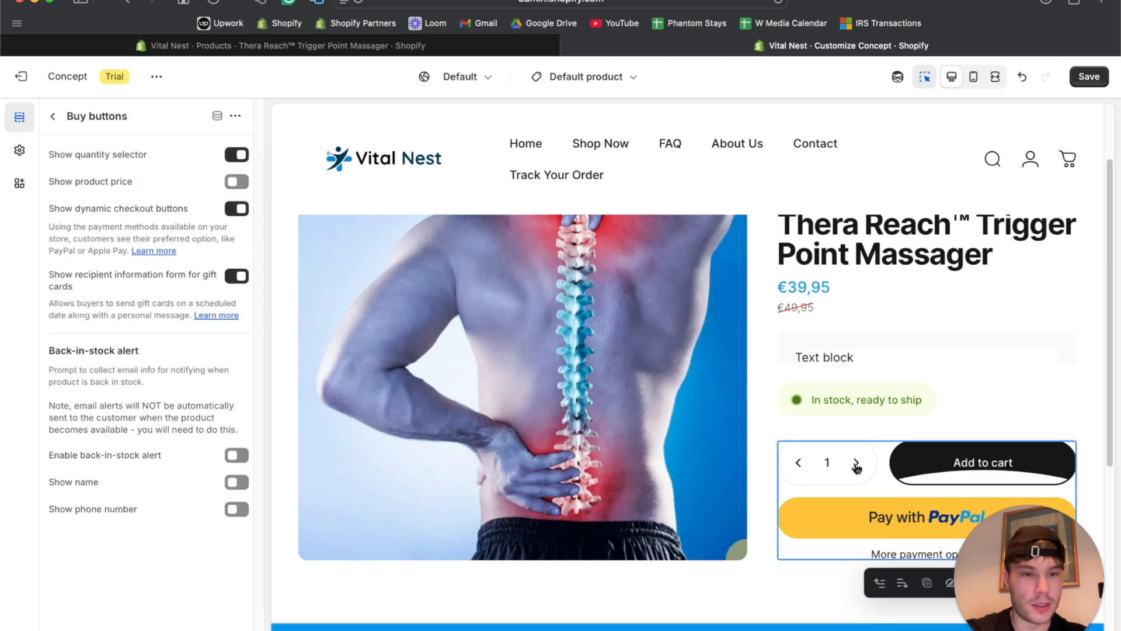
scroll(893, 514, down, 3)
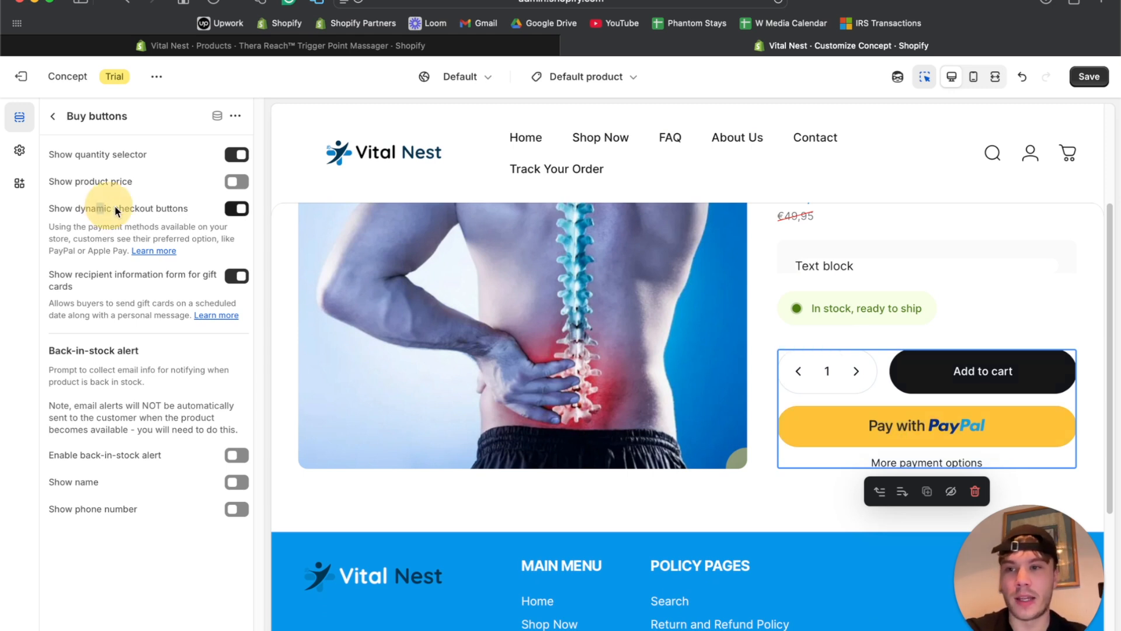
drag(100, 211, 170, 205)
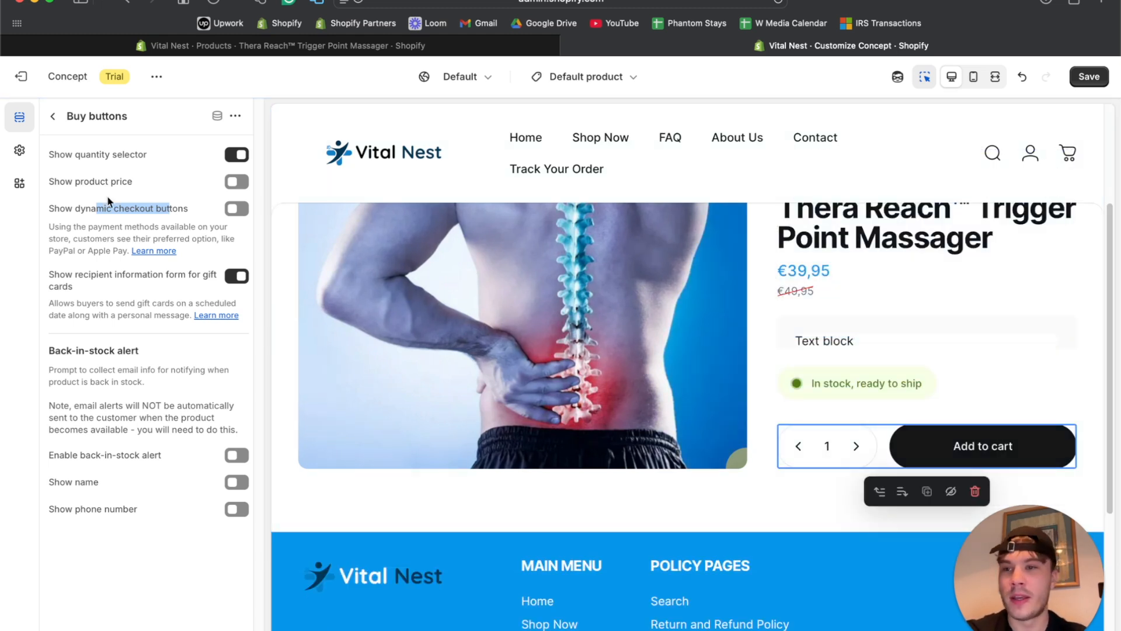
click(56, 116)
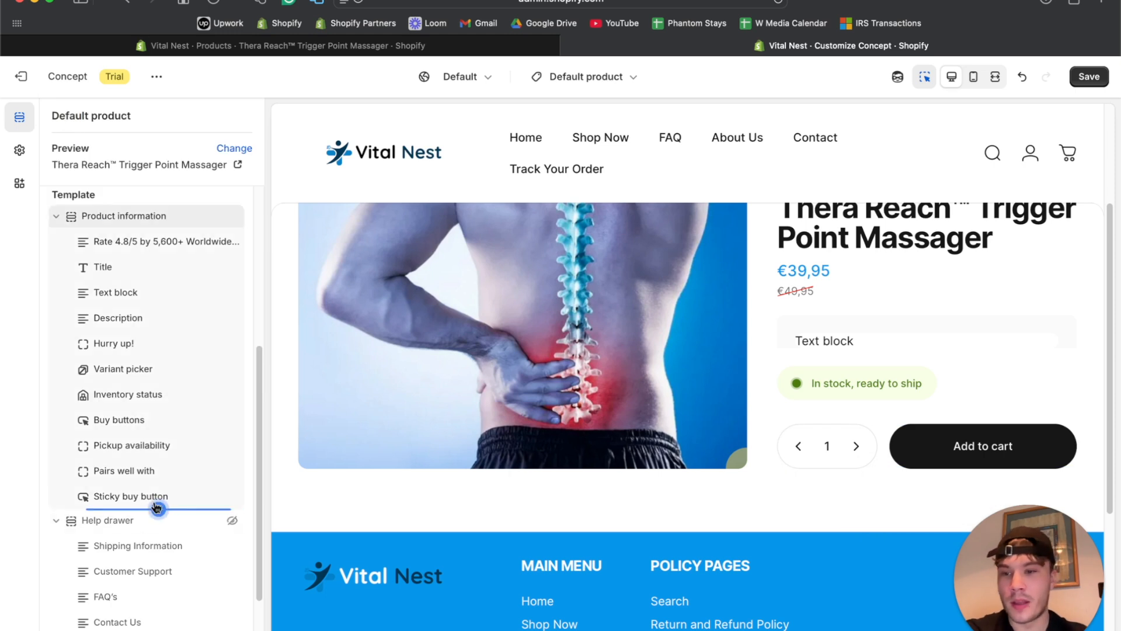
click(158, 508)
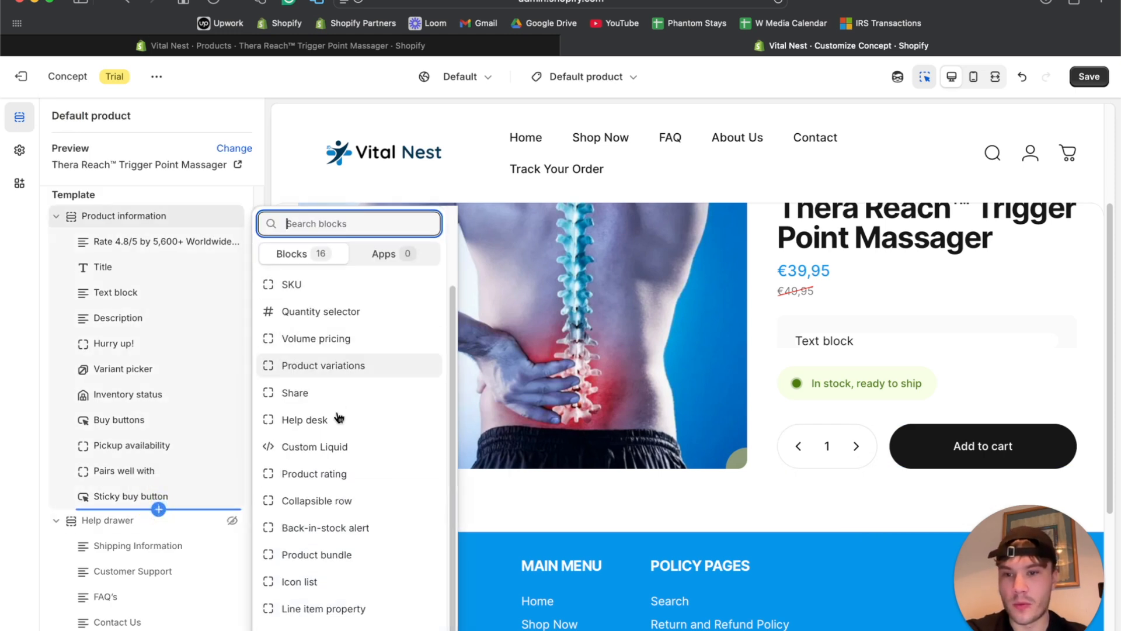
Add a Text block to Product information and move it under Description.
scroll(335, 373, up, 2)
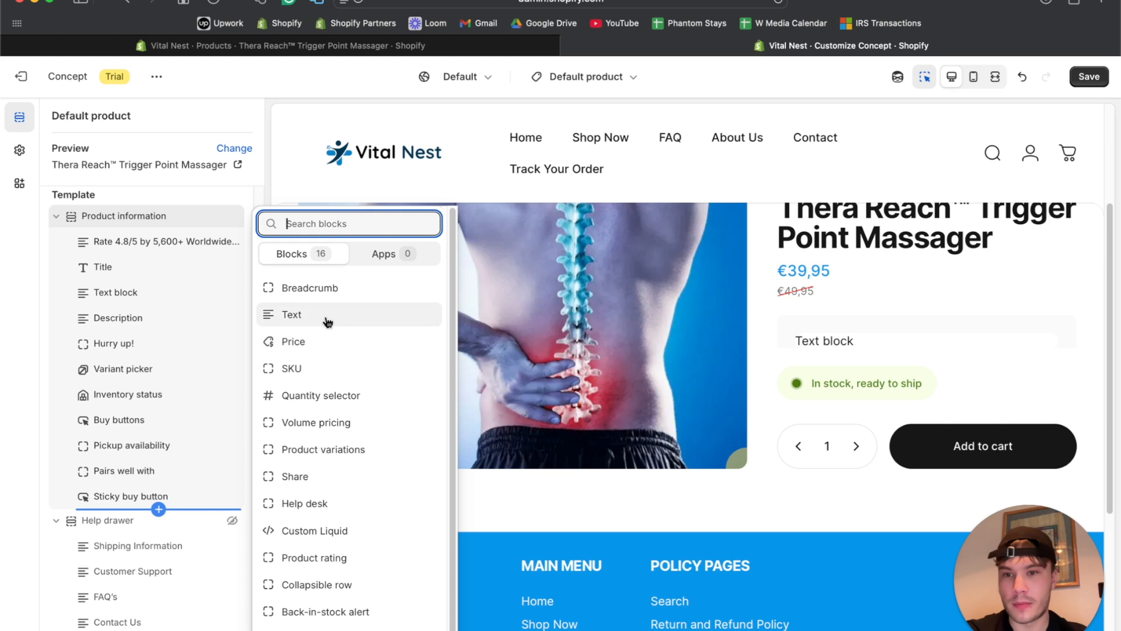
click(325, 318)
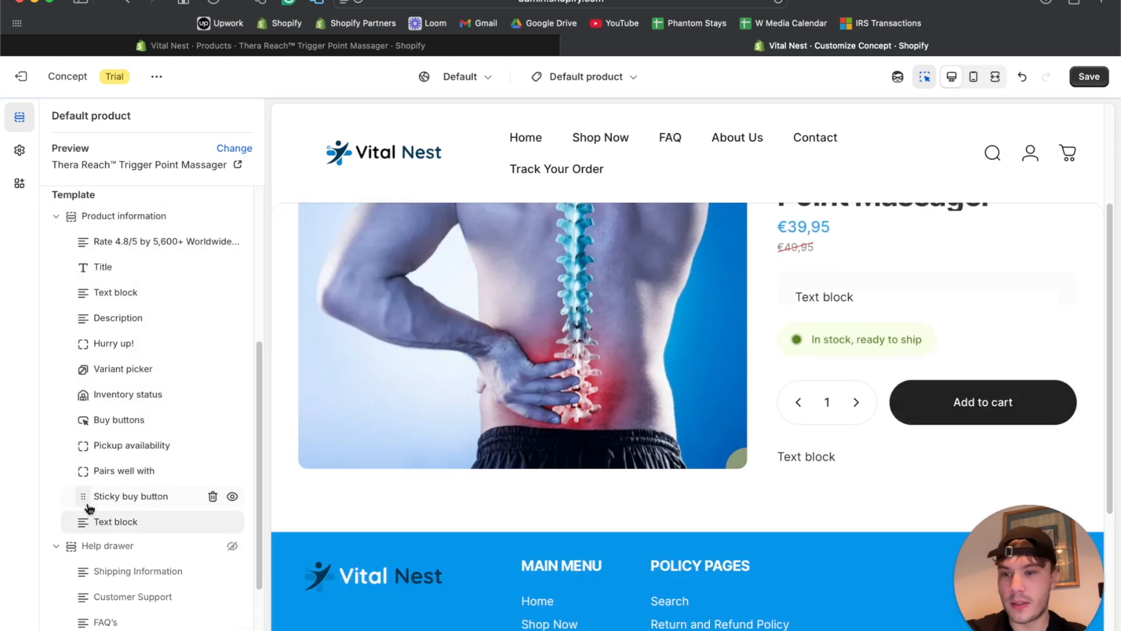
drag(84, 521, 95, 356)
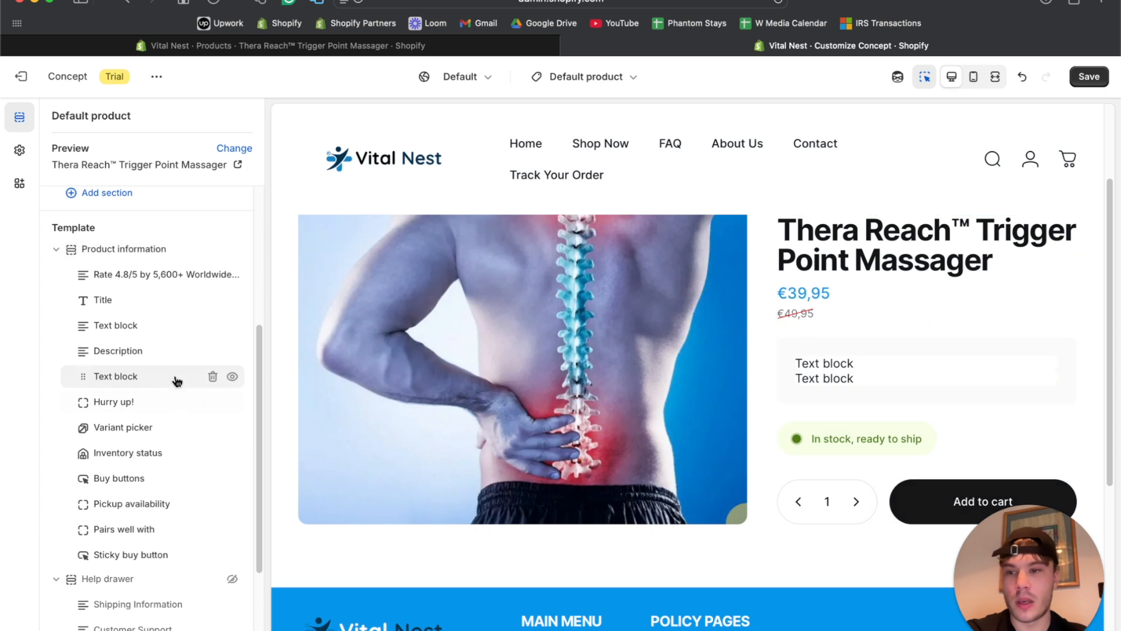
Clear the Text block's placeholder, try and remove a check-mark emoji, then start a 'check' search in a new tab.
click(148, 378)
triple_click(126, 359)
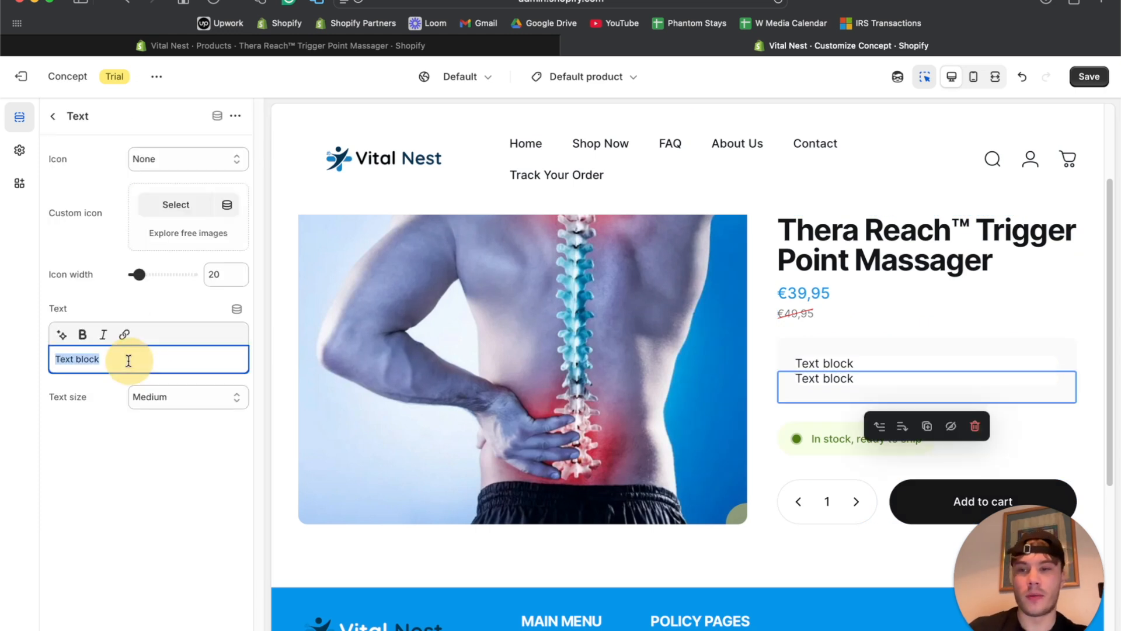
key(BackSpace)
key(ctrl+super+space)
text(check)
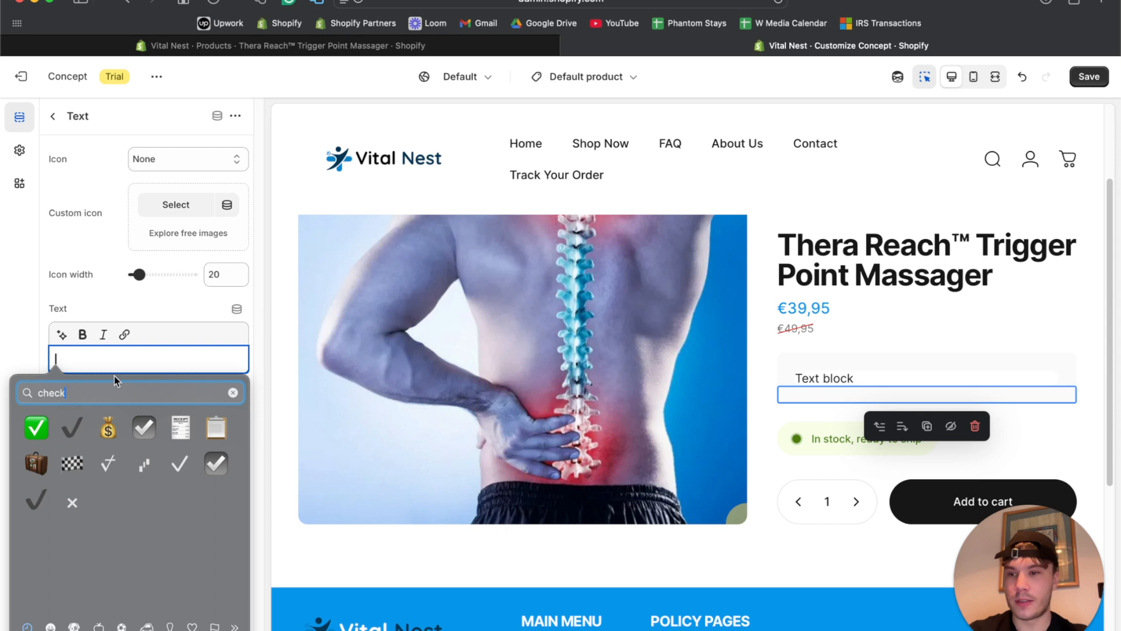
click(73, 431)
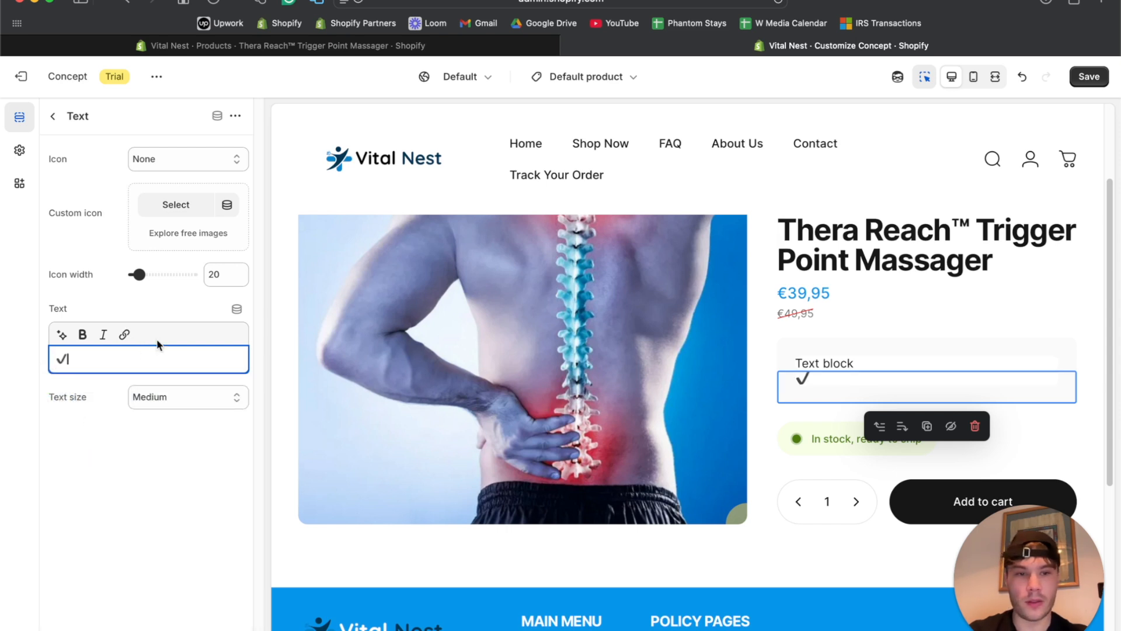
key(BackSpace)
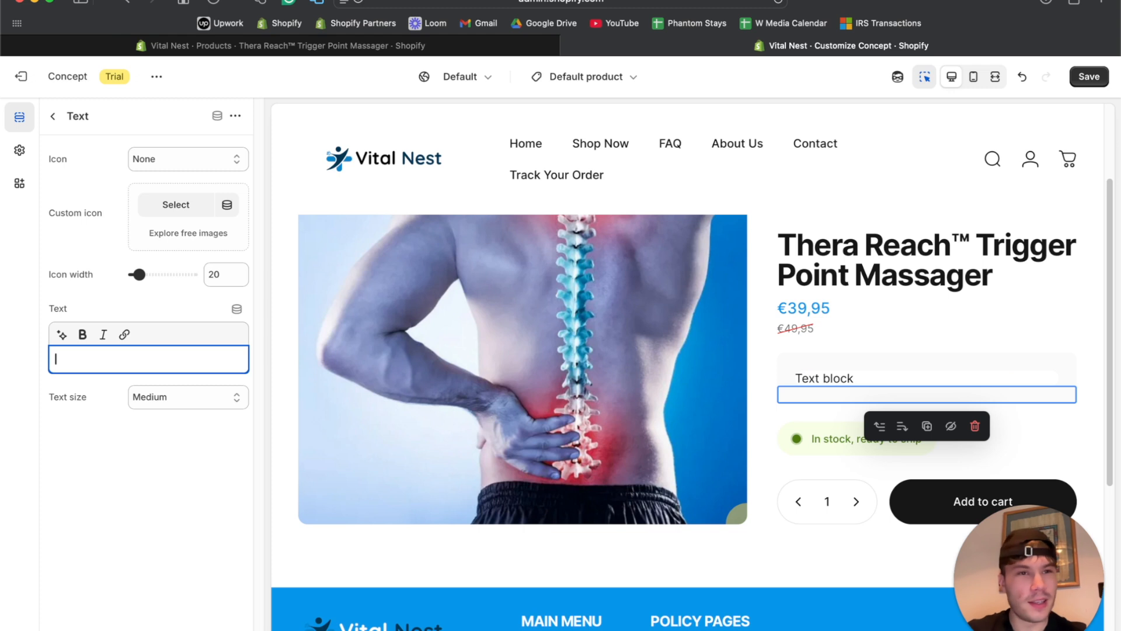
click(1109, 3)
text(check icon copy apste)
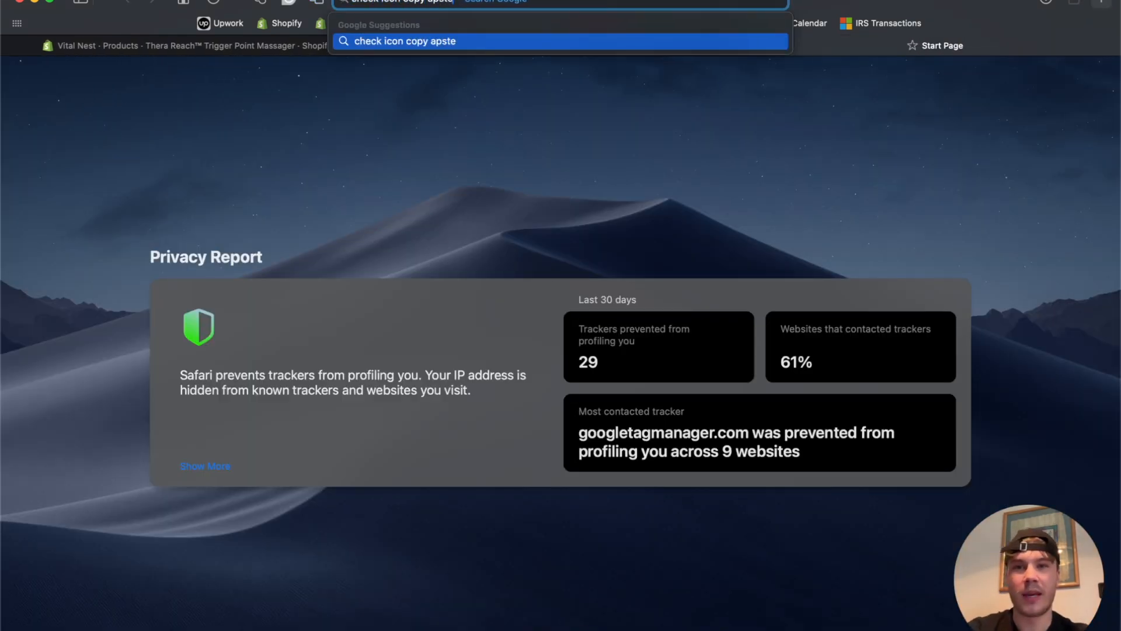
Search Google for 'check icon copy paste' and look over the Emojipedia Check Mark page.
key(BackSpace)
key(BackSpace)
text(paste)
key(Return)
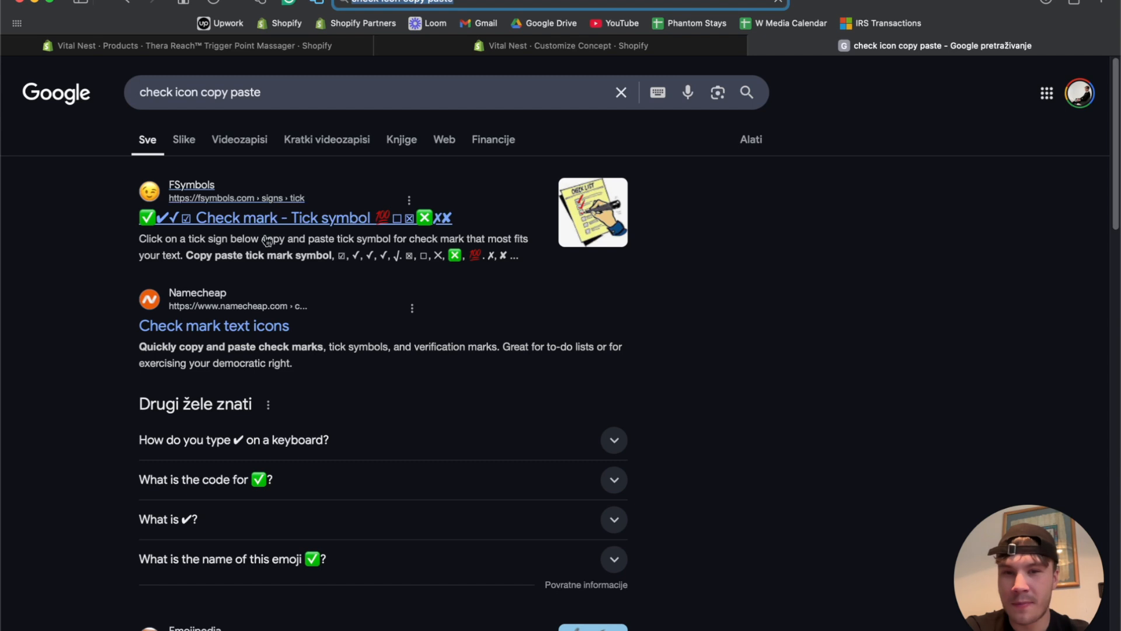
scroll(230, 318, down, 5)
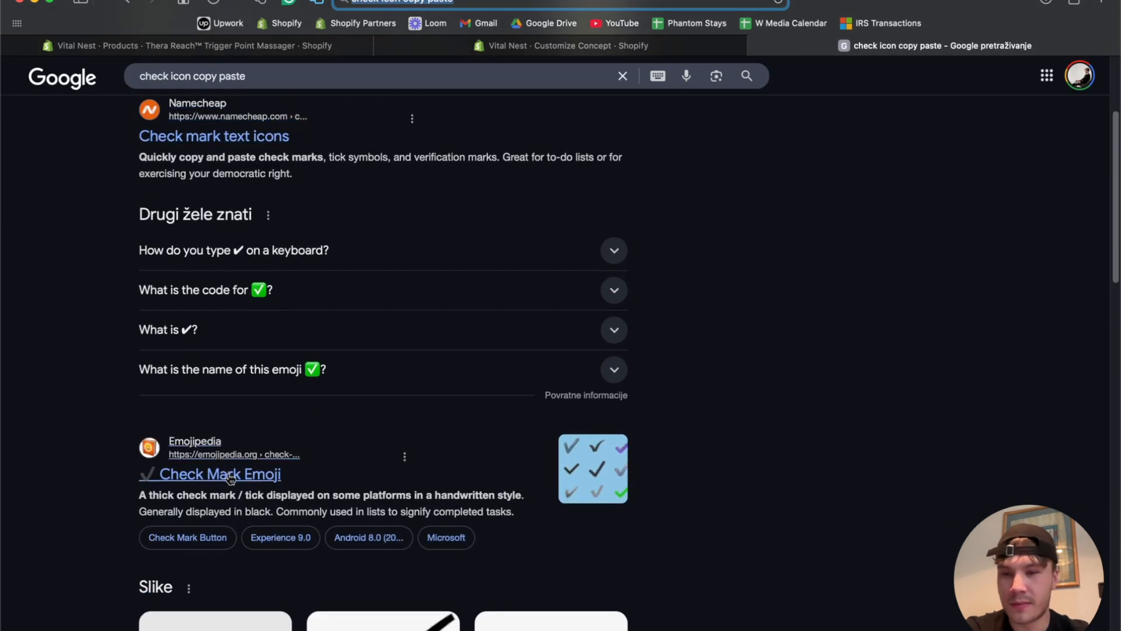
scroll(231, 479, down, 4)
click(264, 327)
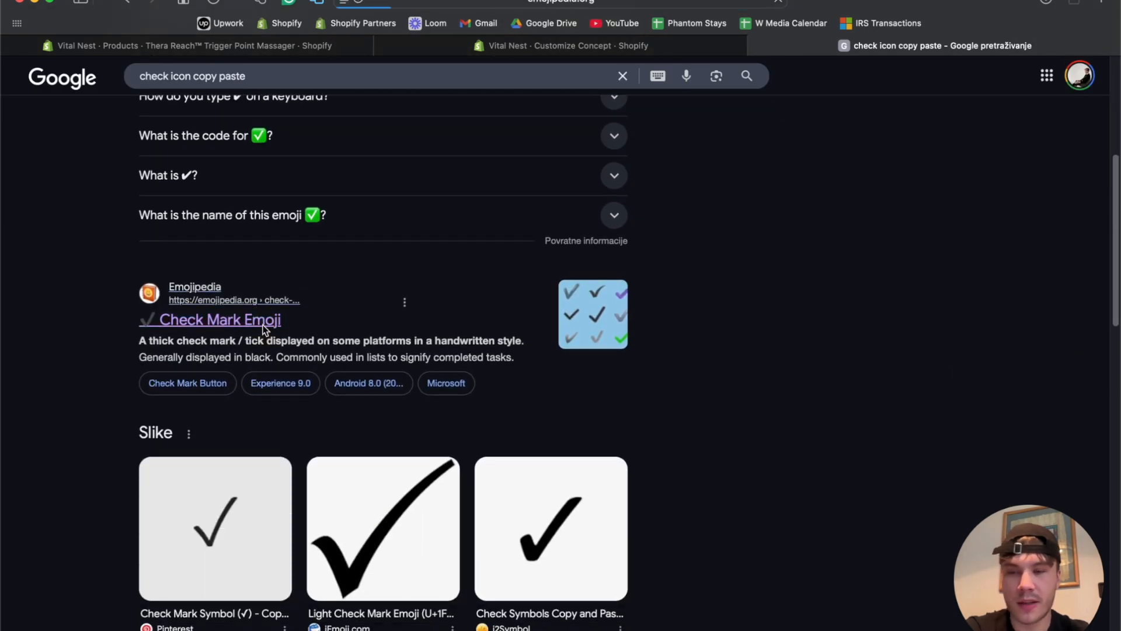
scroll(288, 384, down, 4)
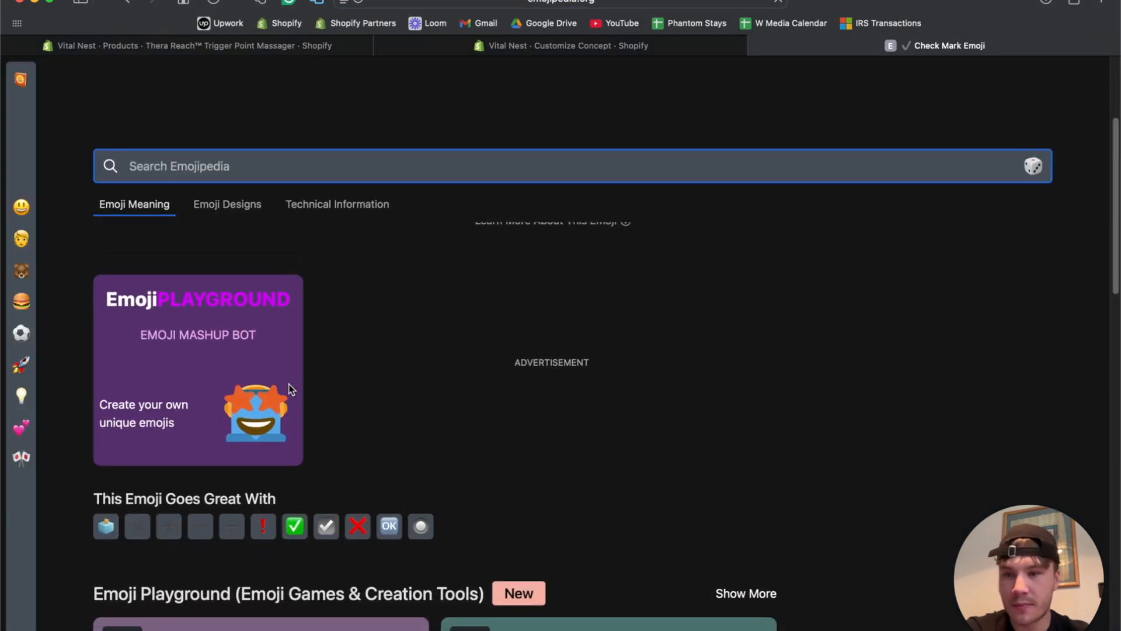
scroll(288, 388, down, 4)
scroll(232, 343, up, 1)
scroll(228, 342, down, 7)
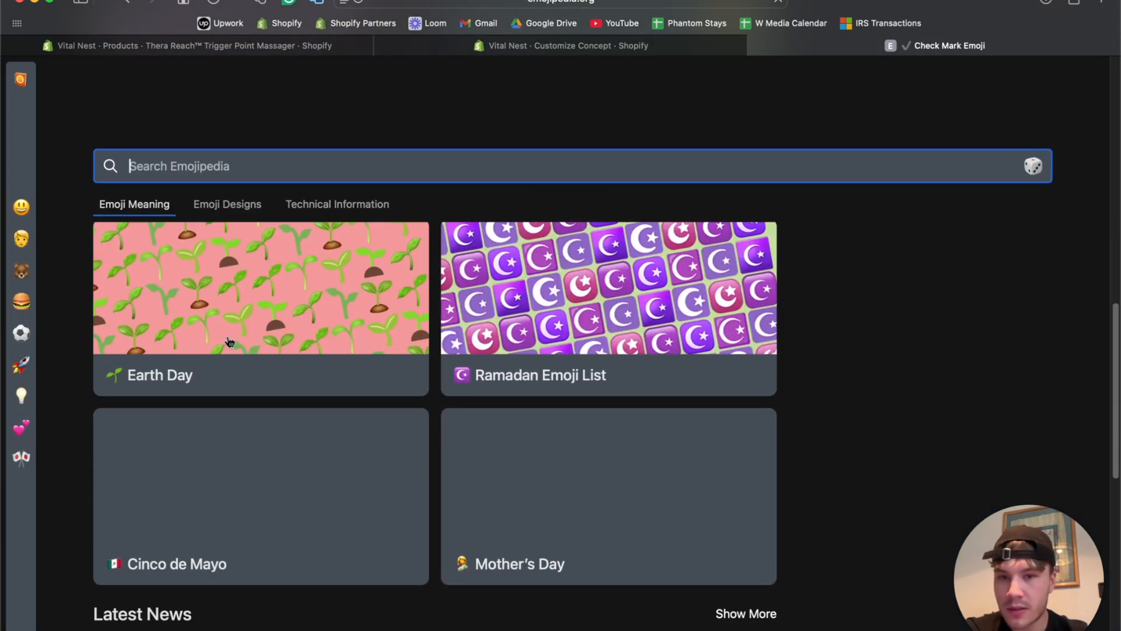
scroll(229, 341, down, 3)
Go back to the results and search for 'copy symbols' instead.
click(125, 1)
click(332, 78)
key(super+a)
text(cop)
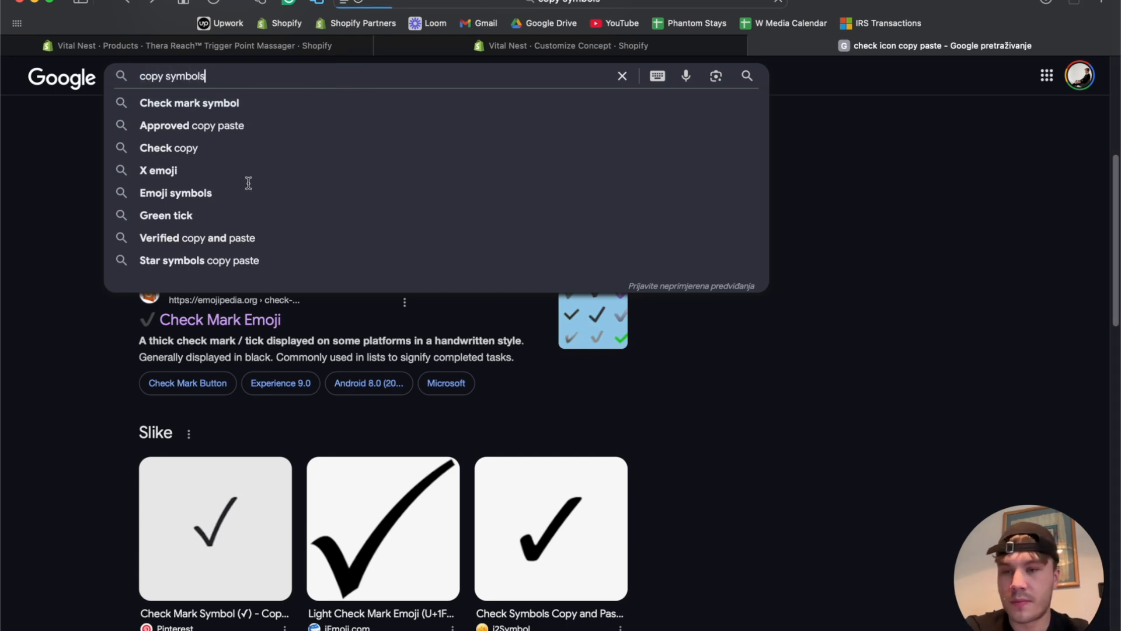
key(Return)
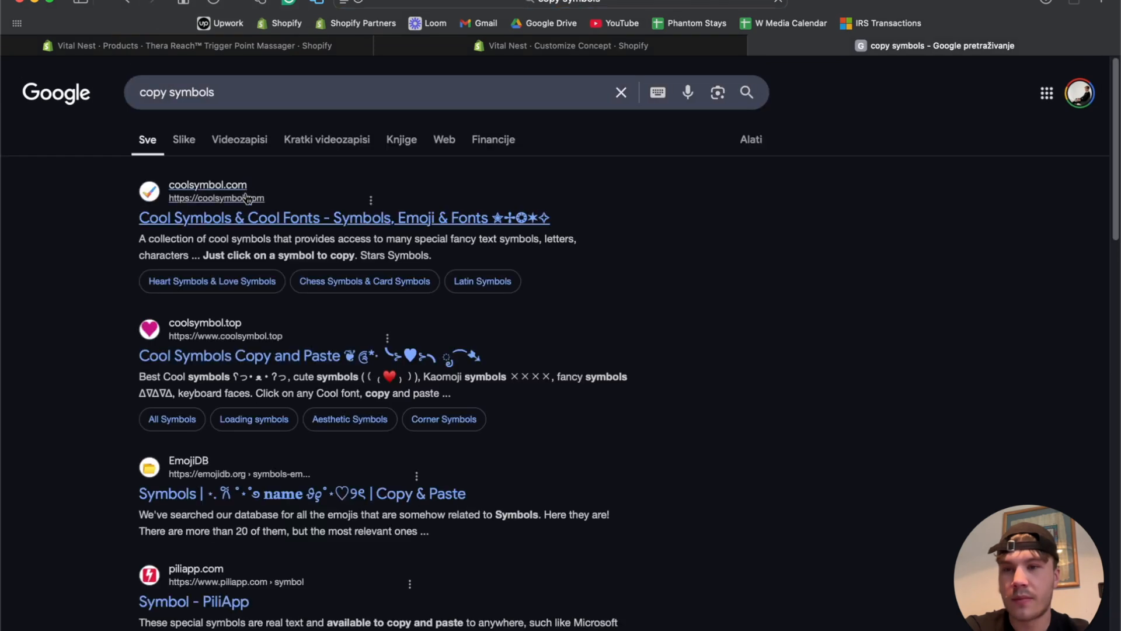
scroll(176, 307, down, 2)
scroll(176, 307, up, 2)
Copy the ✔ Heavy Check Mark from coolsymbol.com and switch back to the Customize Concept tab.
click(281, 196)
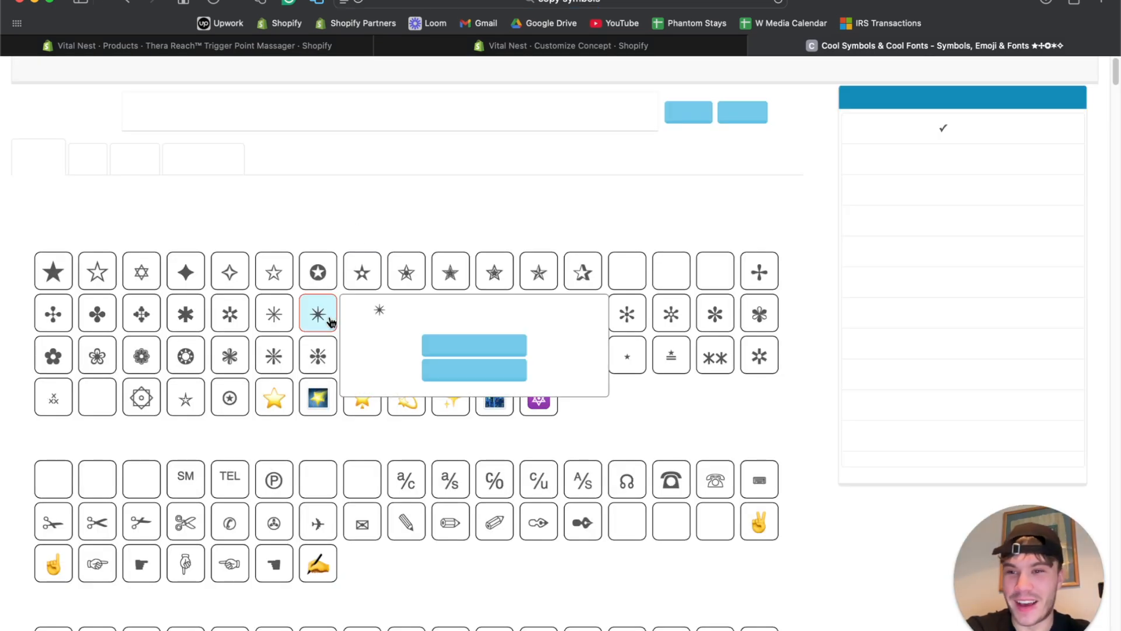
scroll(327, 321, down, 7)
scroll(331, 322, down, 20)
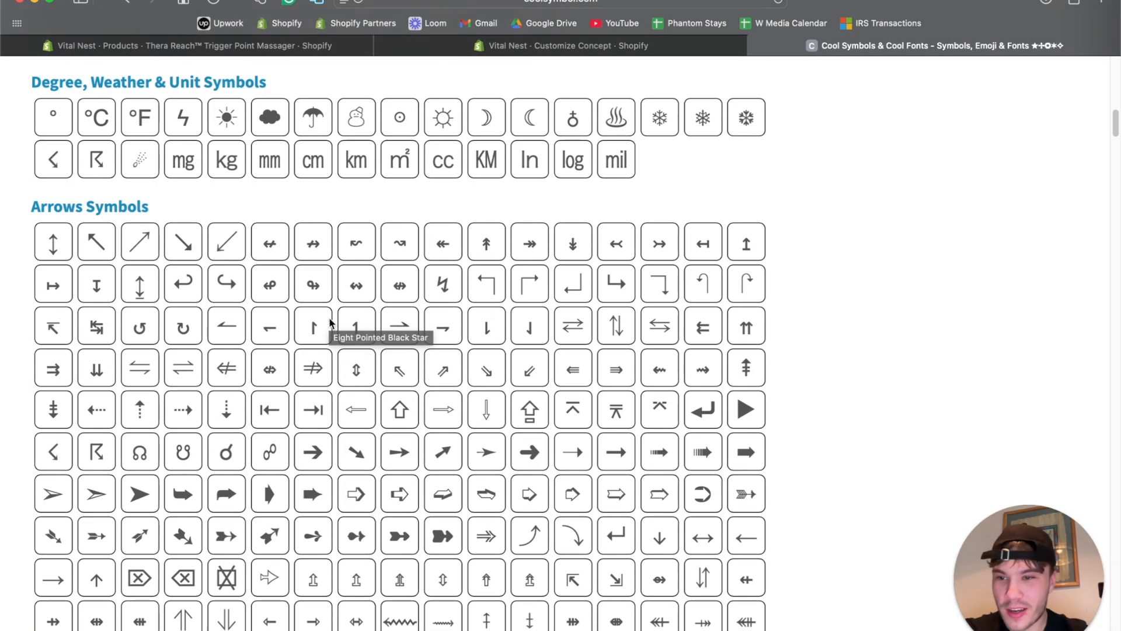
scroll(331, 322, down, 6)
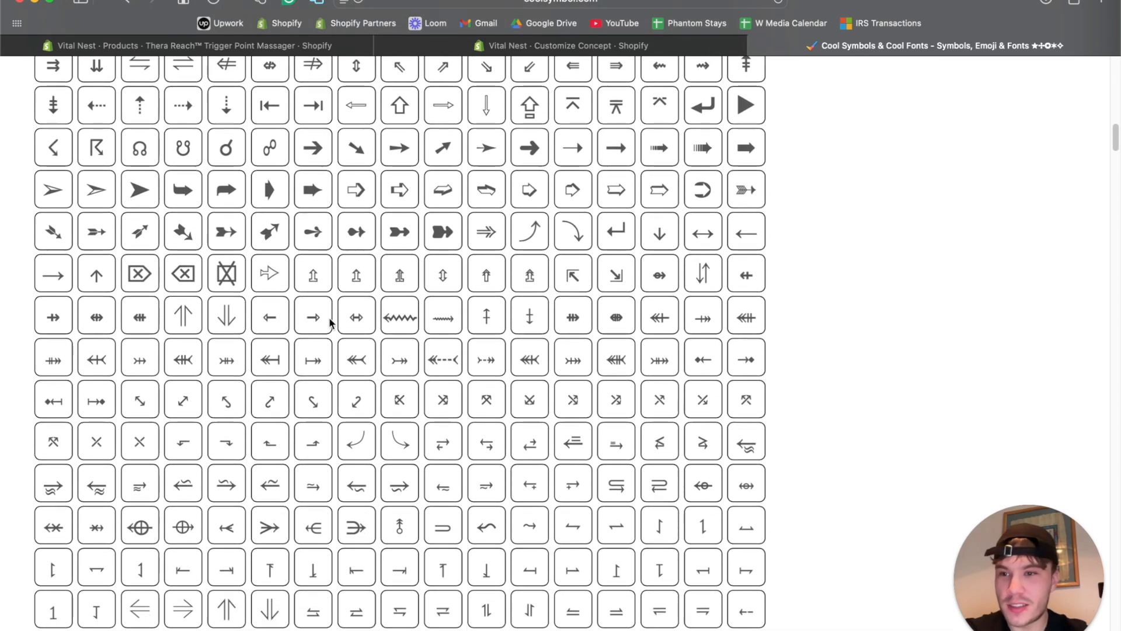
scroll(329, 321, down, 8)
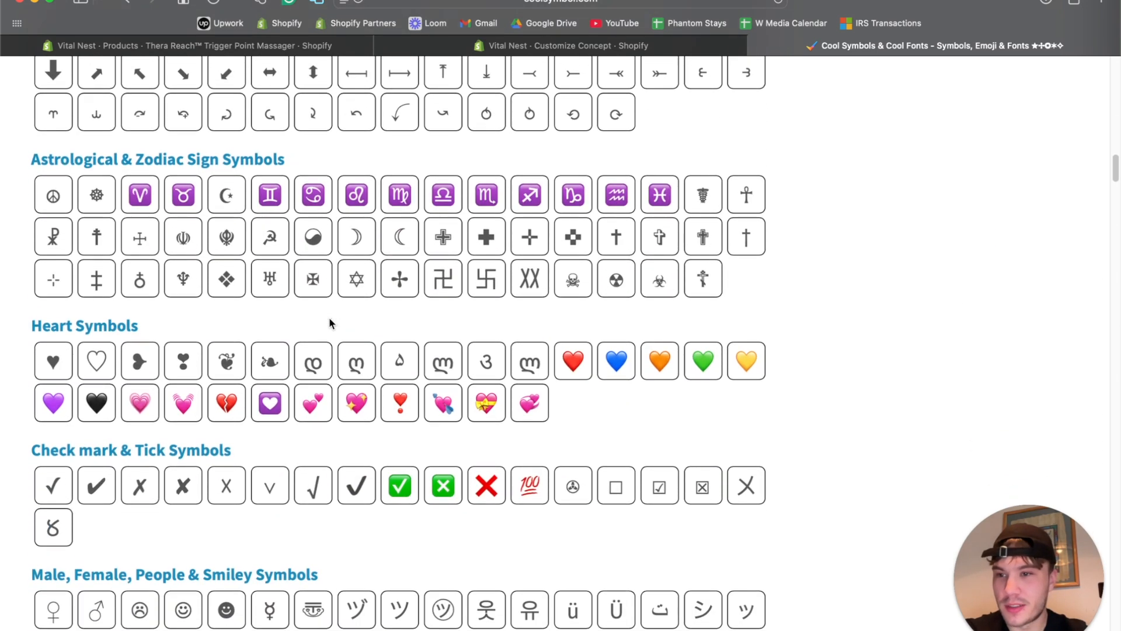
mouse_move(131, 350)
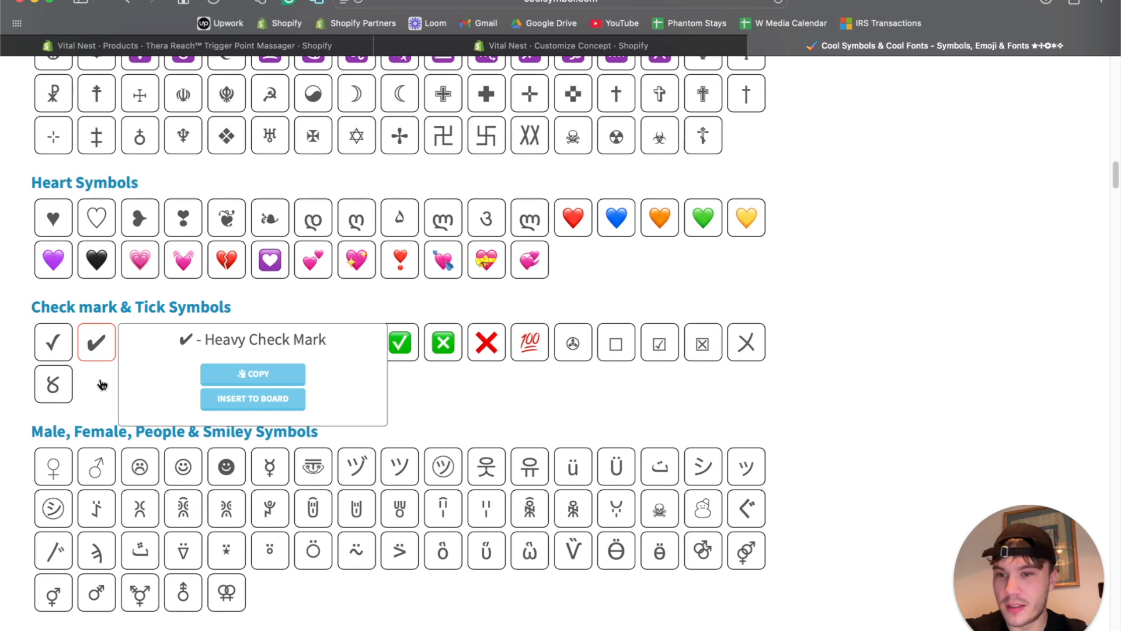
click(96, 343)
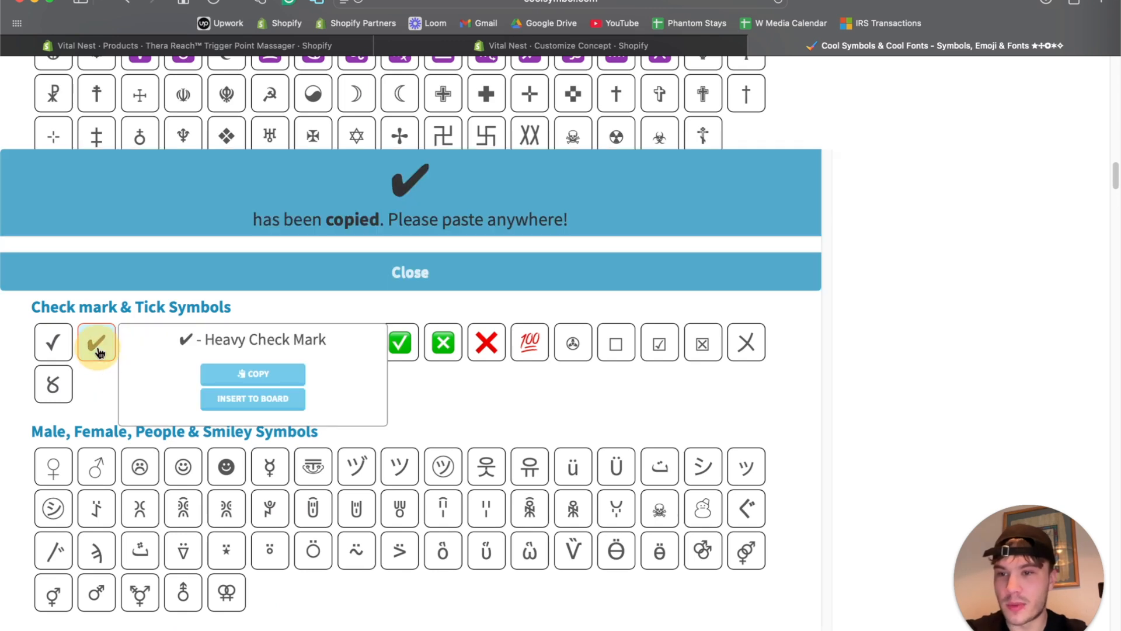
click(560, 46)
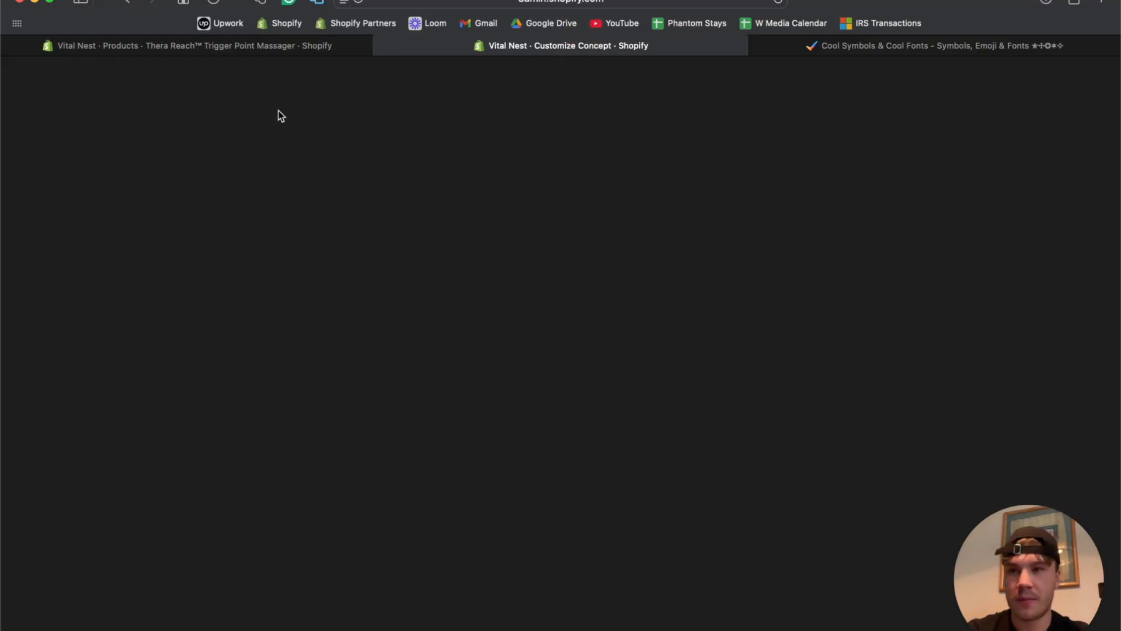
Paste ✔ into the first Text block and add two more Text blocks directly beneath it.
key(super+v)
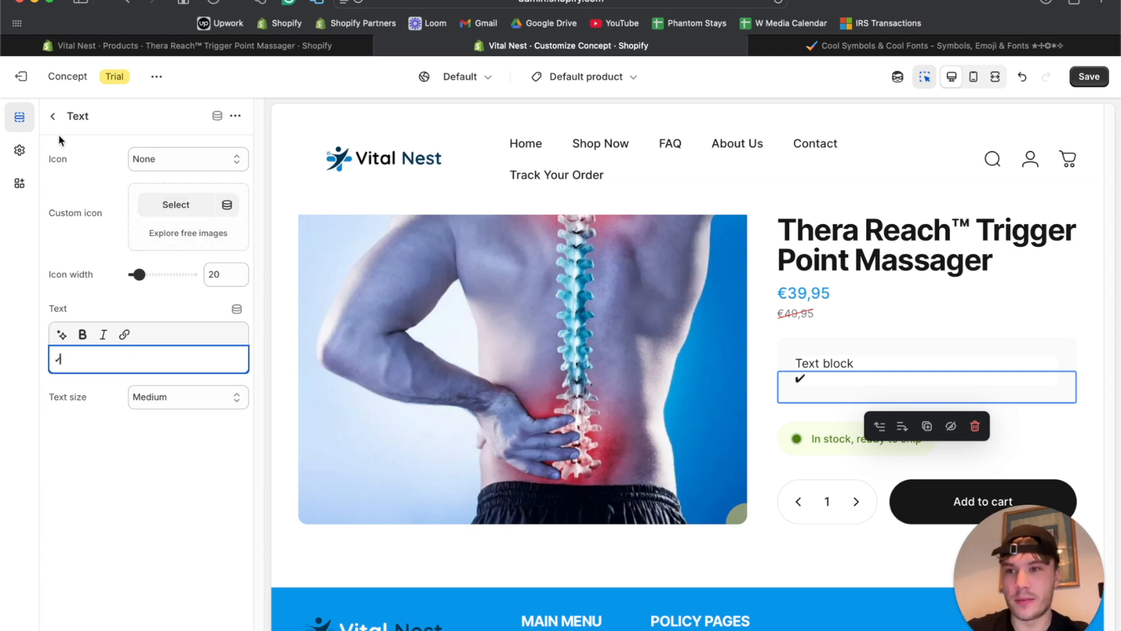
click(53, 115)
click(159, 567)
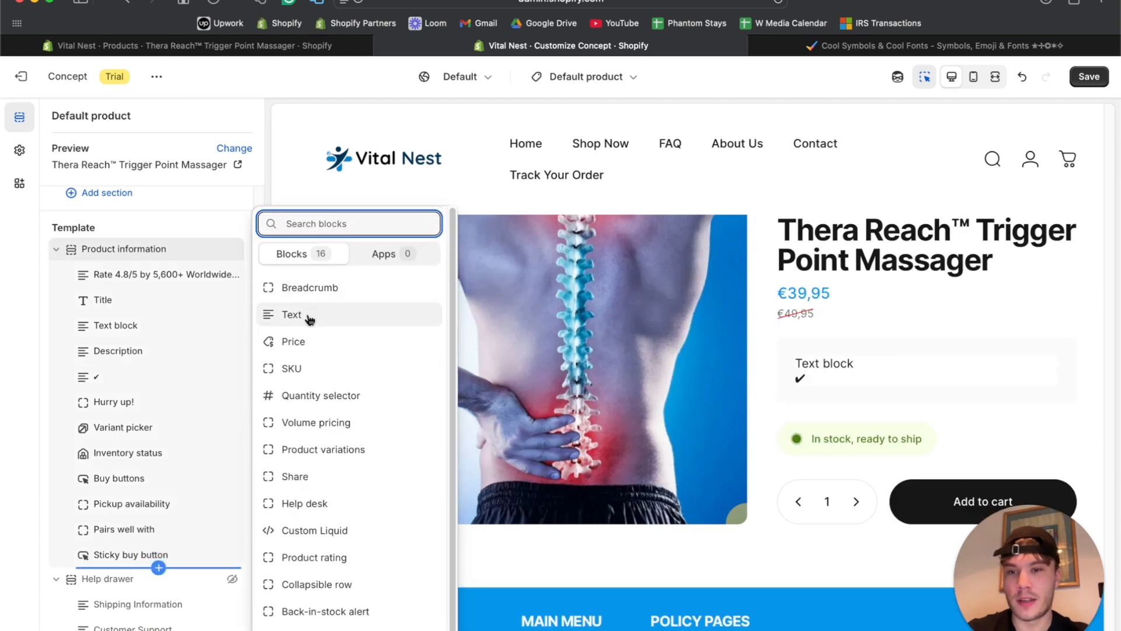
click(302, 316)
drag(93, 426, 100, 397)
click(158, 592)
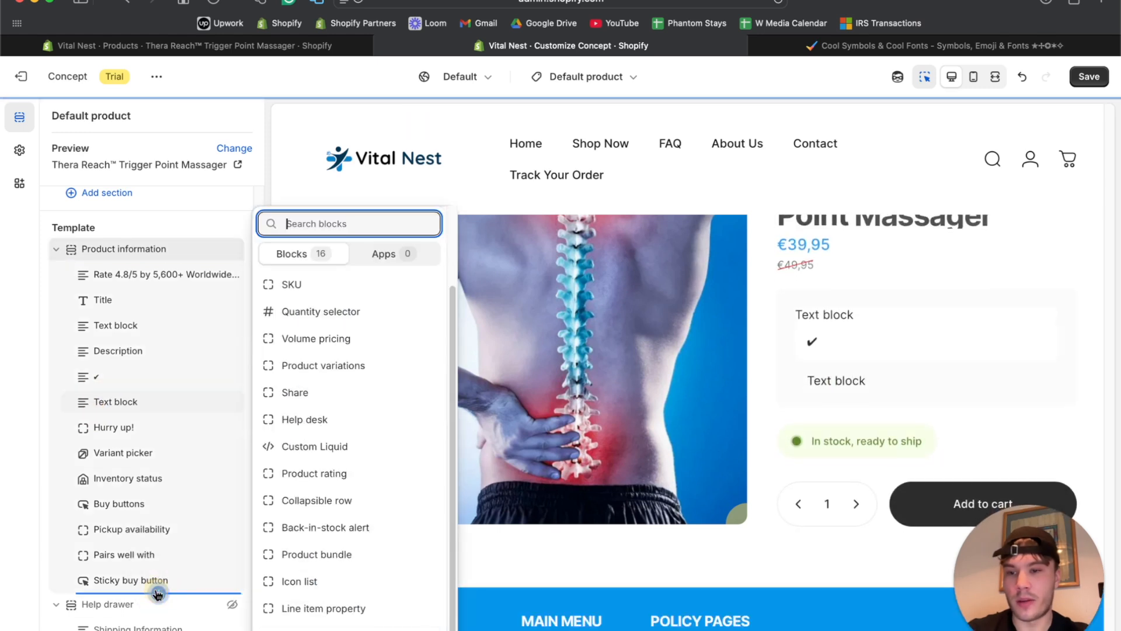
scroll(333, 373, up, 3)
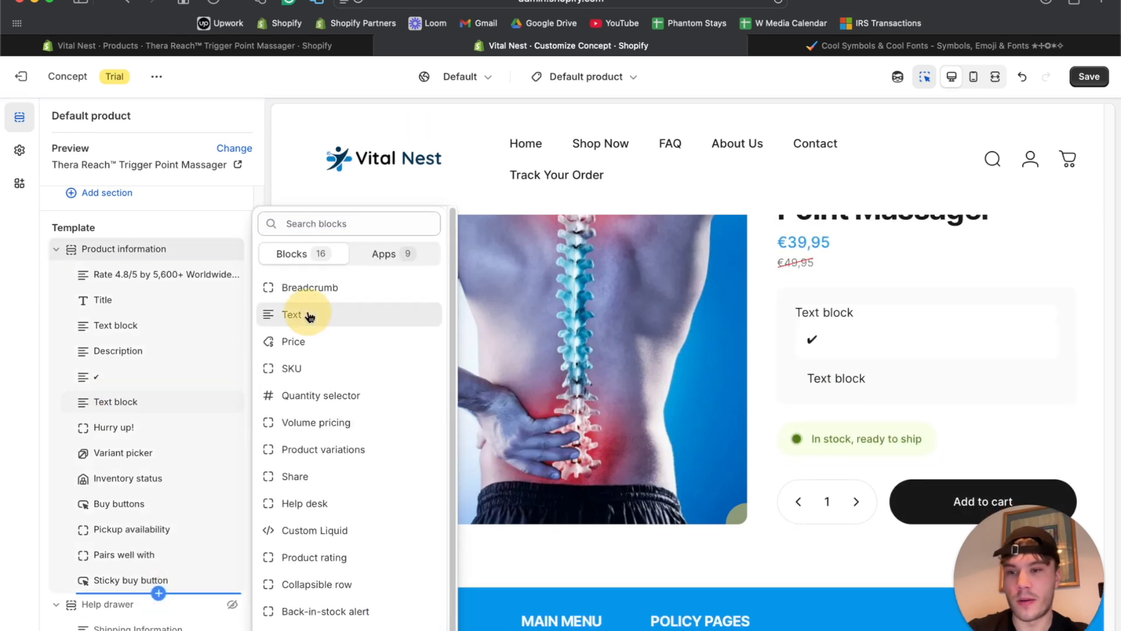
click(310, 316)
drag(84, 610, 130, 399)
Replace the second block's placeholder with ✔ and set its text size to Small.
click(134, 402)
click(128, 353)
key(super+a)
key(super+v)
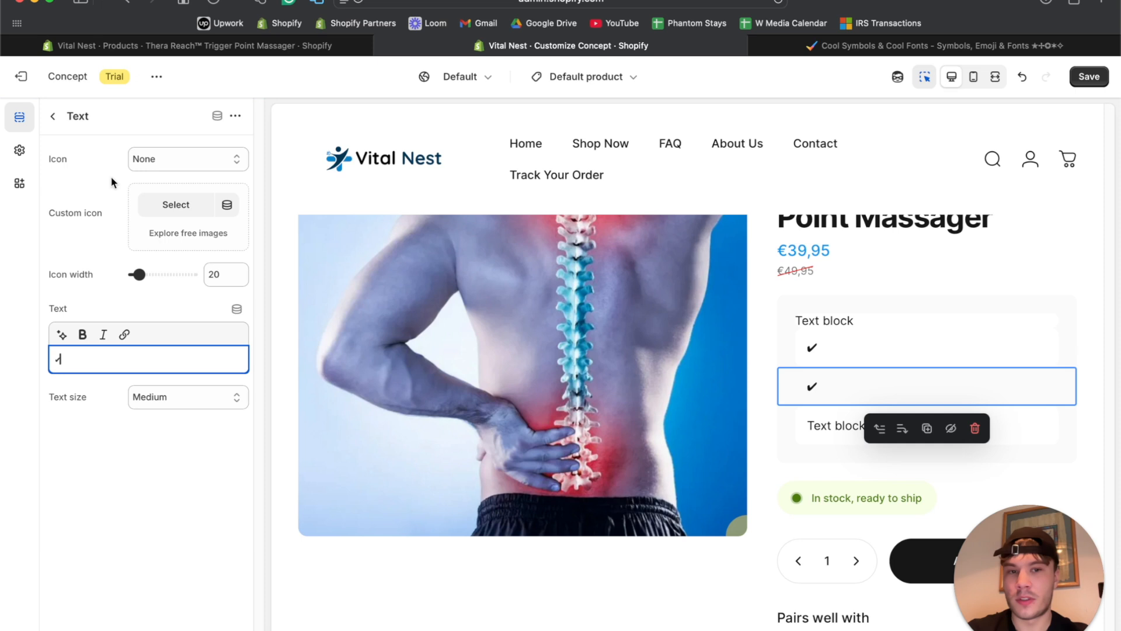
click(177, 397)
click(176, 379)
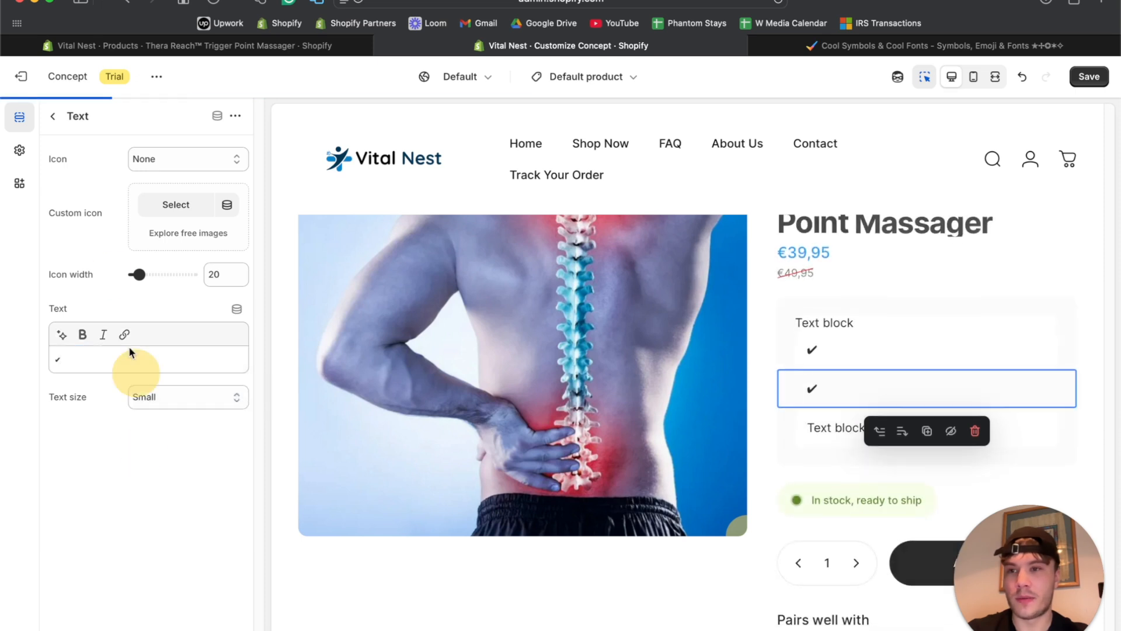
click(52, 118)
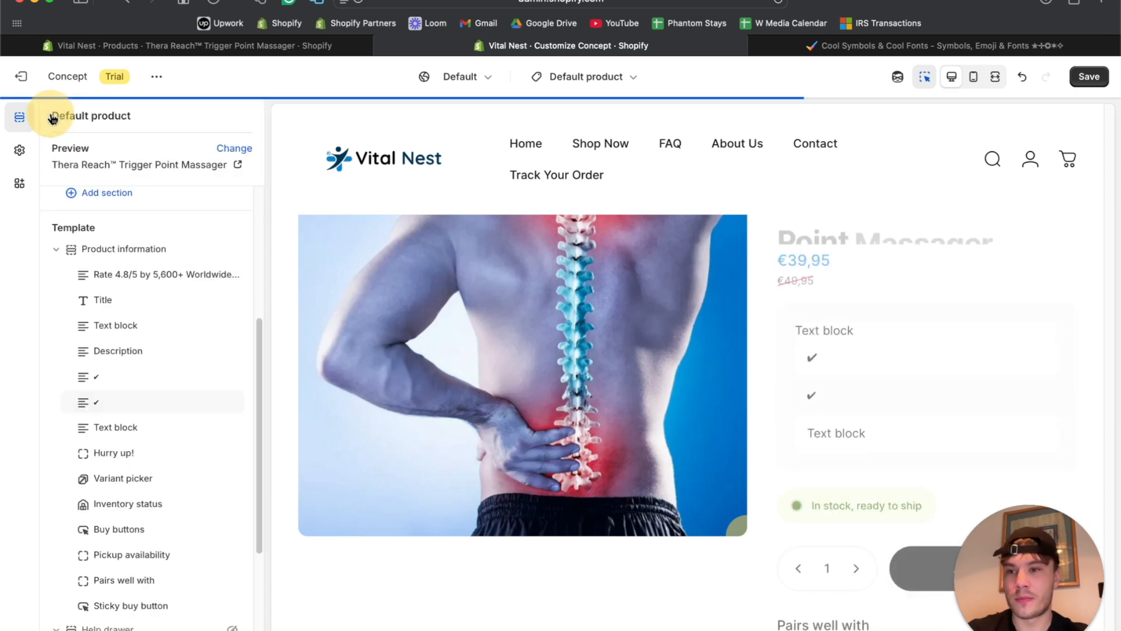
Set the first check-mark line's text size to Small.
click(114, 380)
click(120, 358)
click(155, 395)
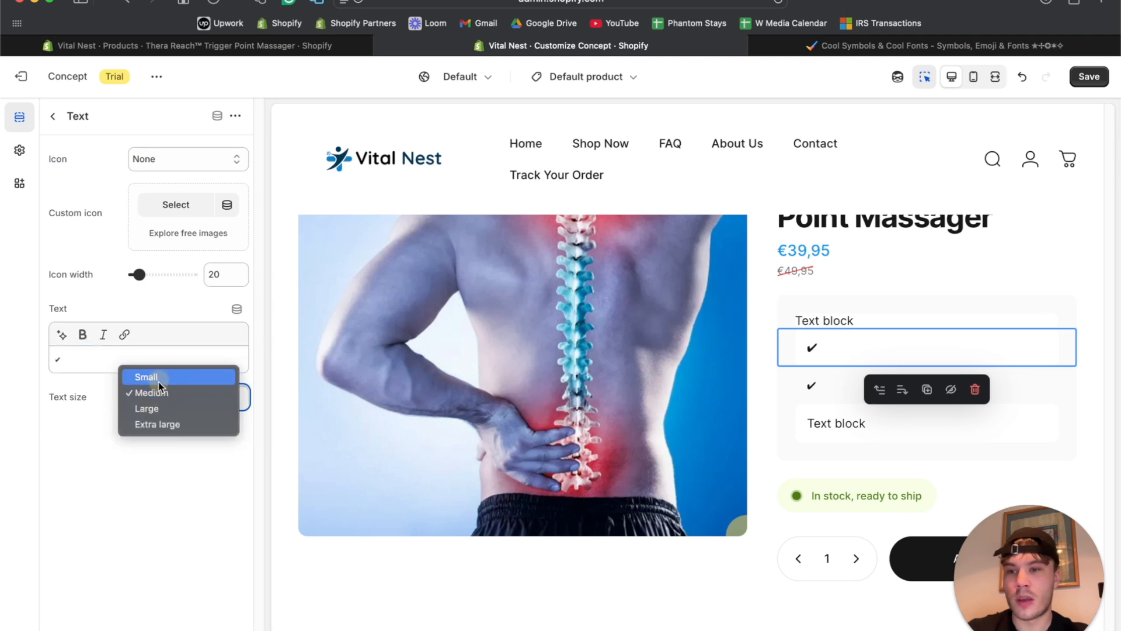
click(145, 376)
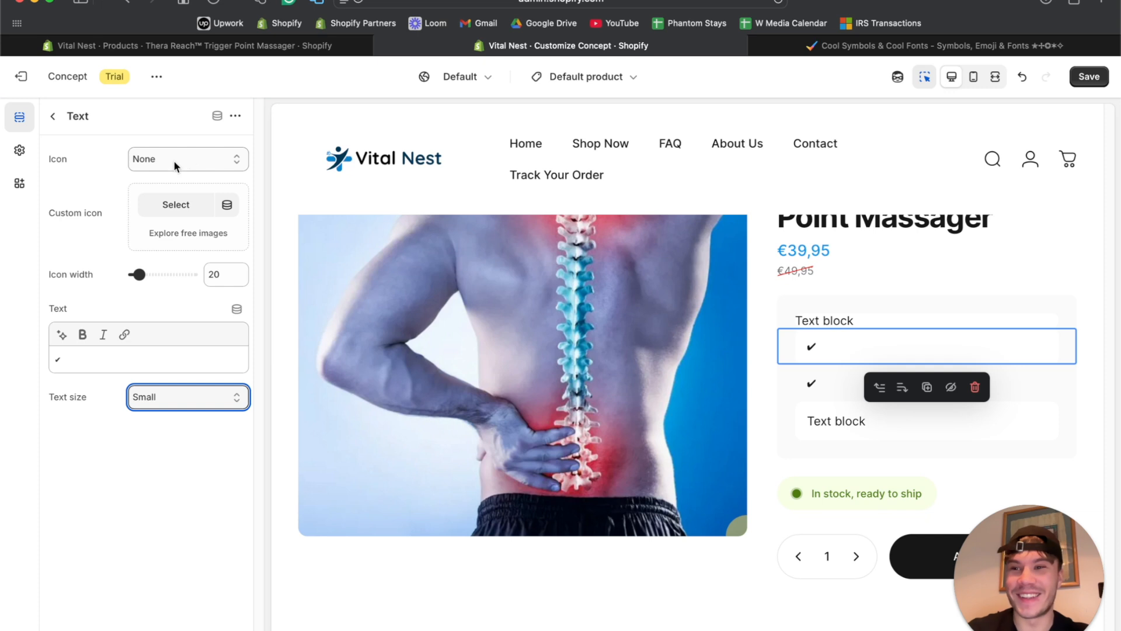
click(59, 116)
Replace the third block's placeholder with ✔ and set its text size to Small.
click(125, 435)
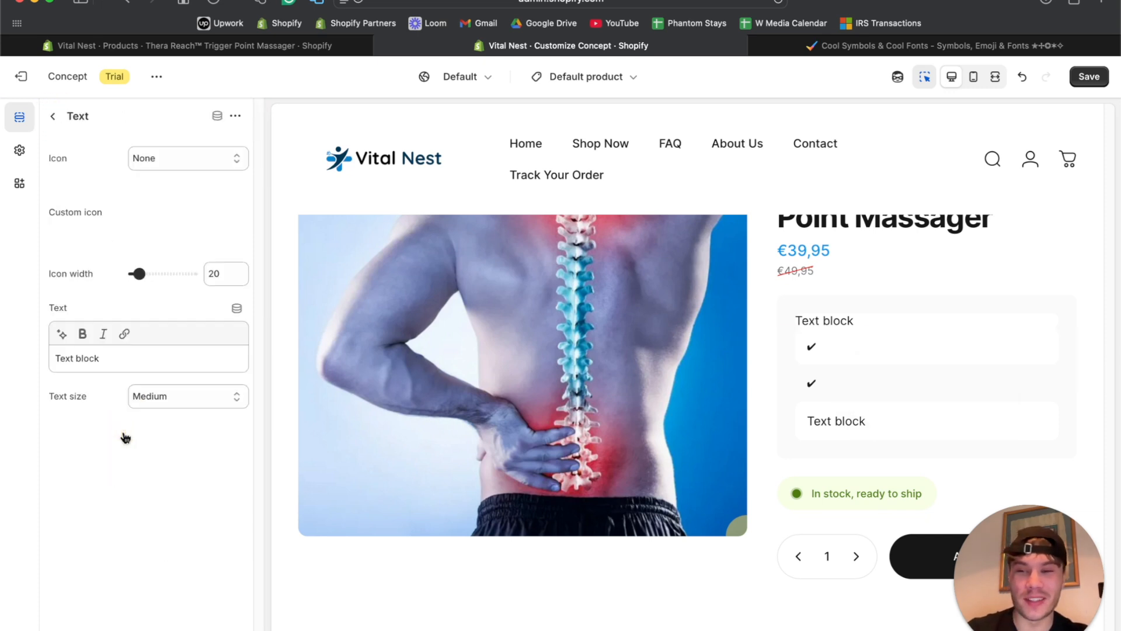
click(142, 353)
key(ctrl+a)
key(ctrl+v)
click(146, 395)
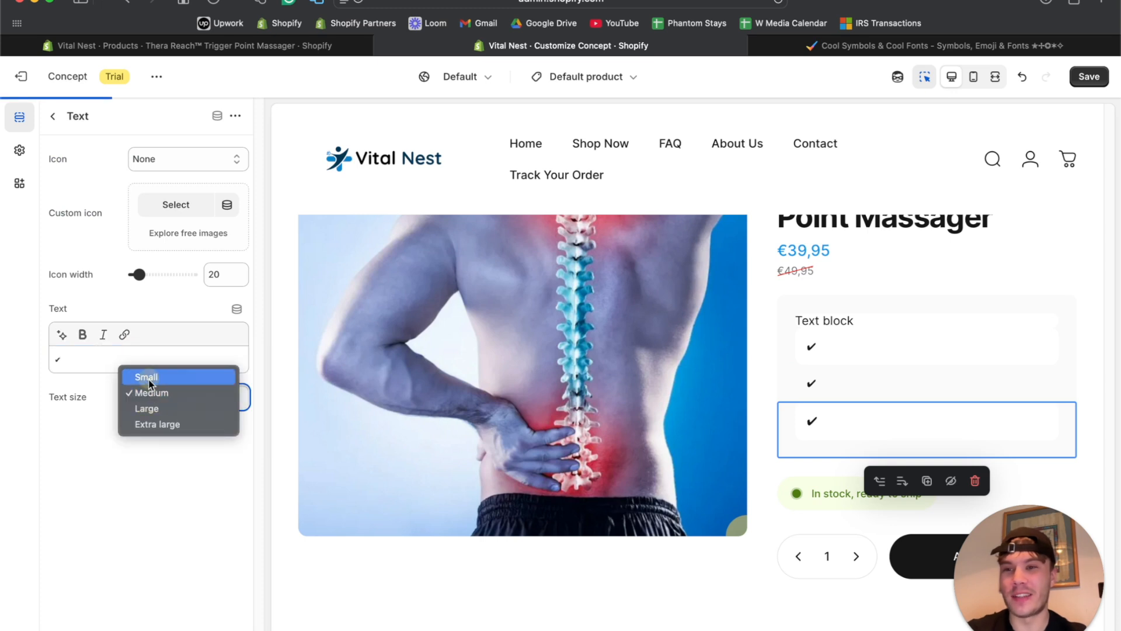
click(148, 377)
click(52, 116)
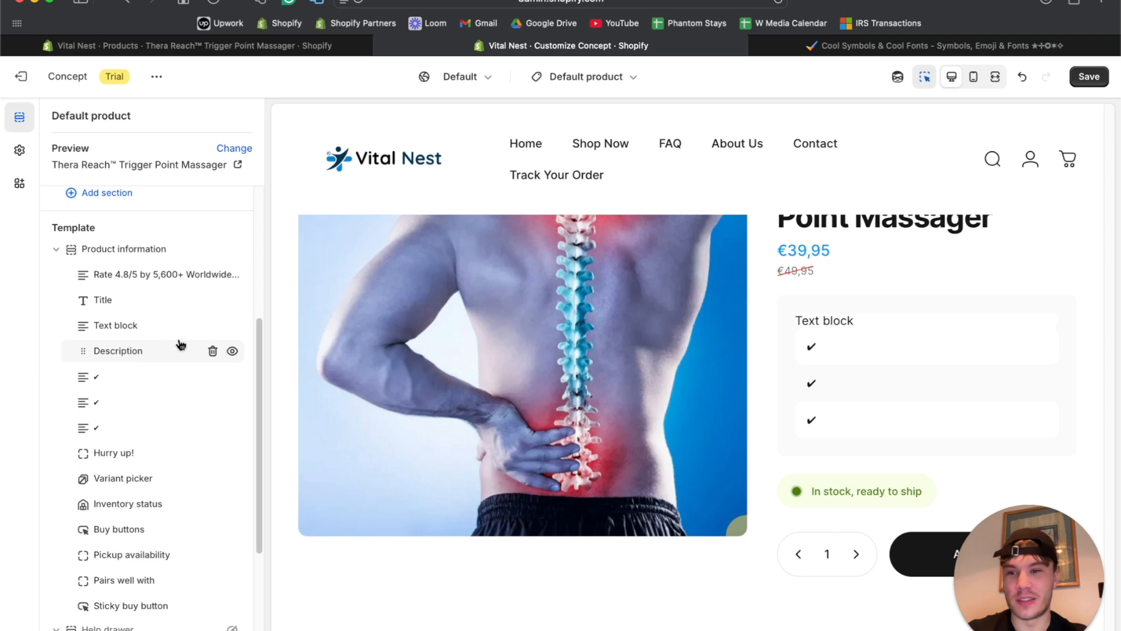
click(212, 351)
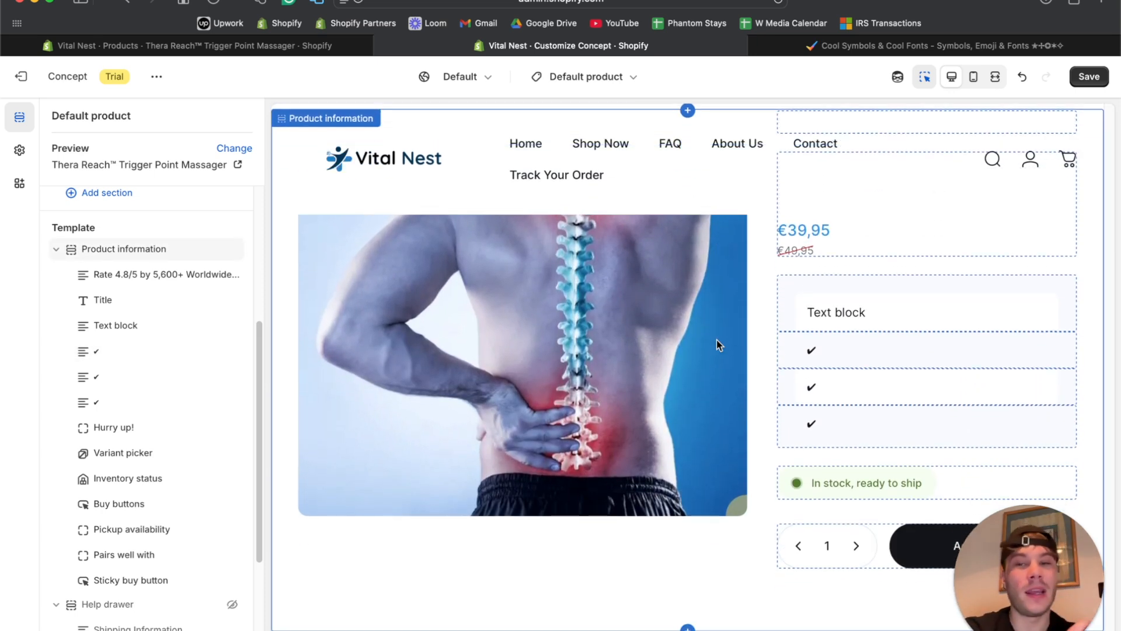
click(231, 326)
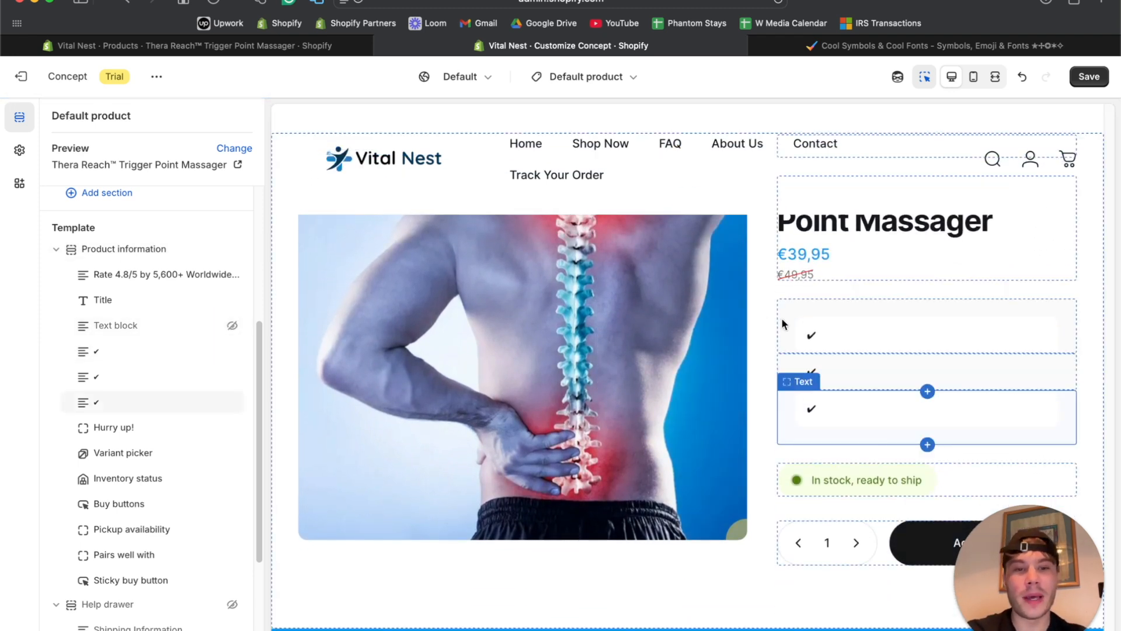
click(782, 319)
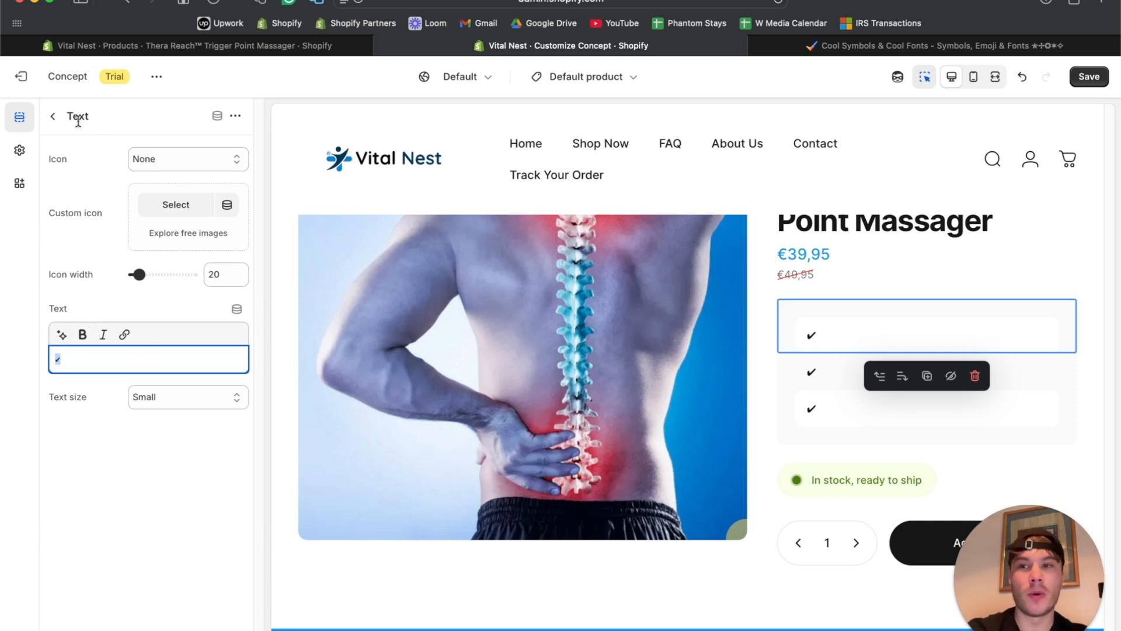
click(55, 117)
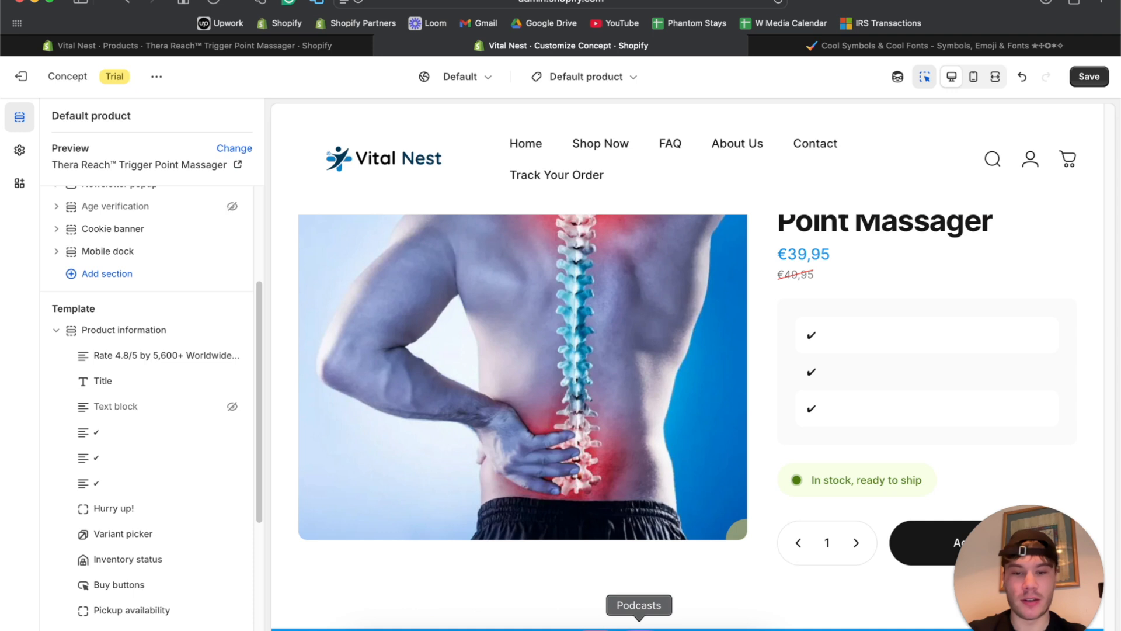
click(681, 626)
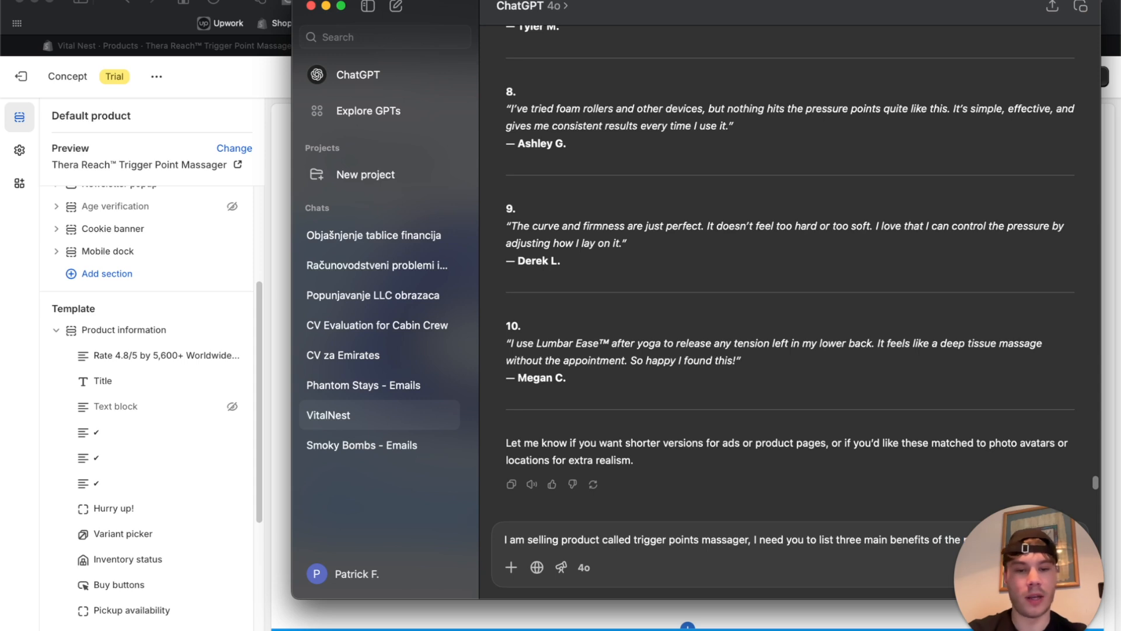
Ask ChatGPT for three outcome-focused benefits and copy 'Relieves Deep Muscle Tension Instantly'.
text(featured below the product name, they should be final outcome focuse)
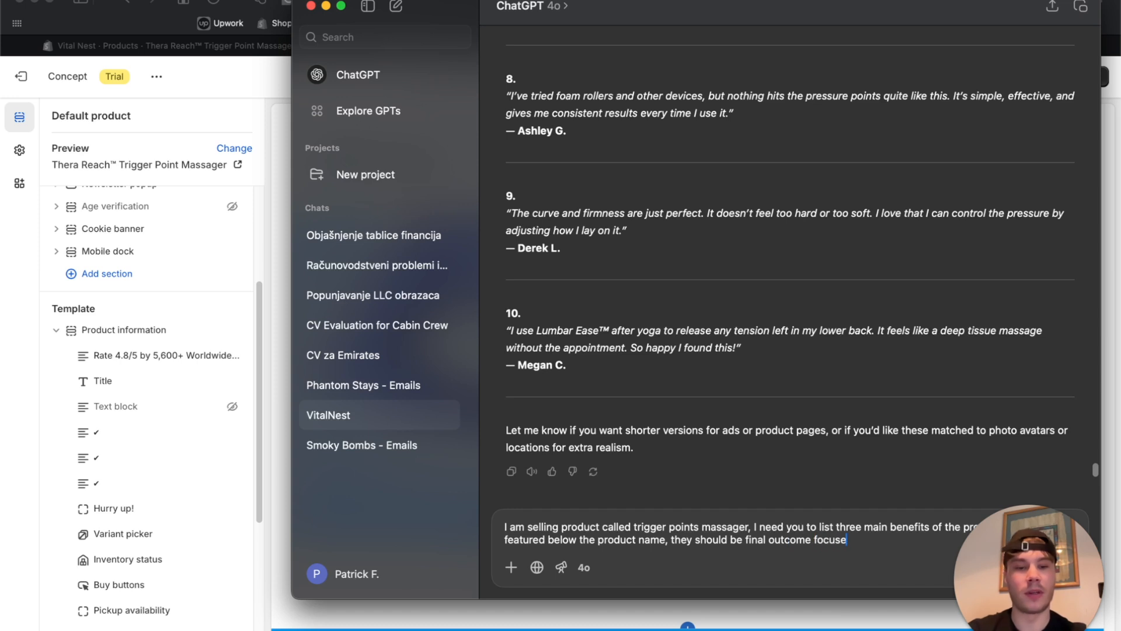
text(d)
key(Return)
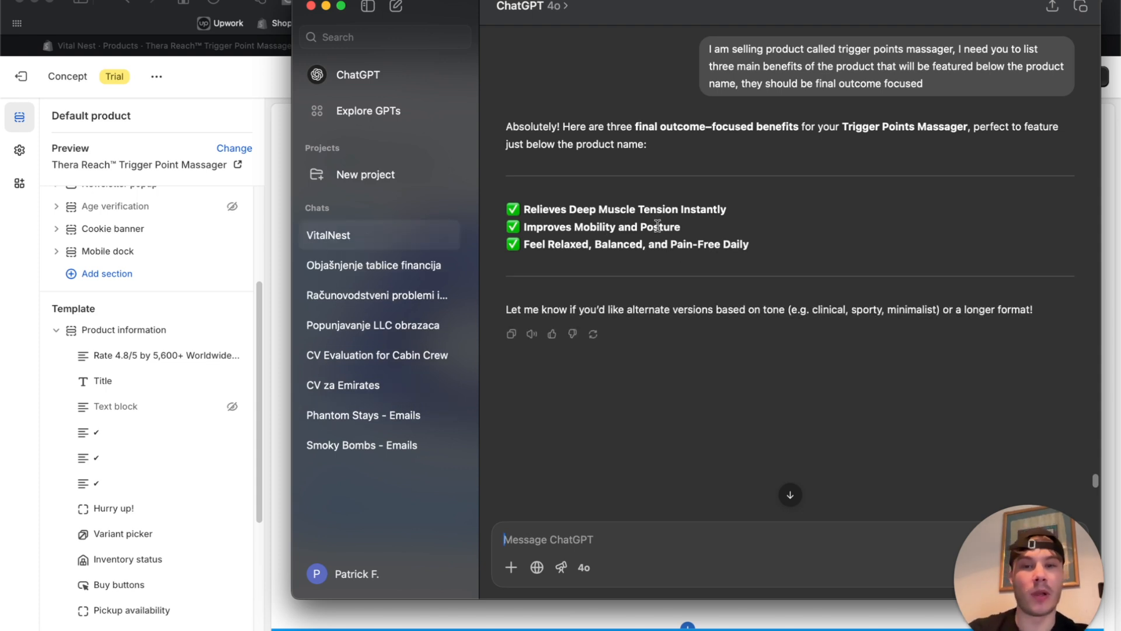
drag(526, 207, 733, 207)
key(super+c)
key(super+Tab)
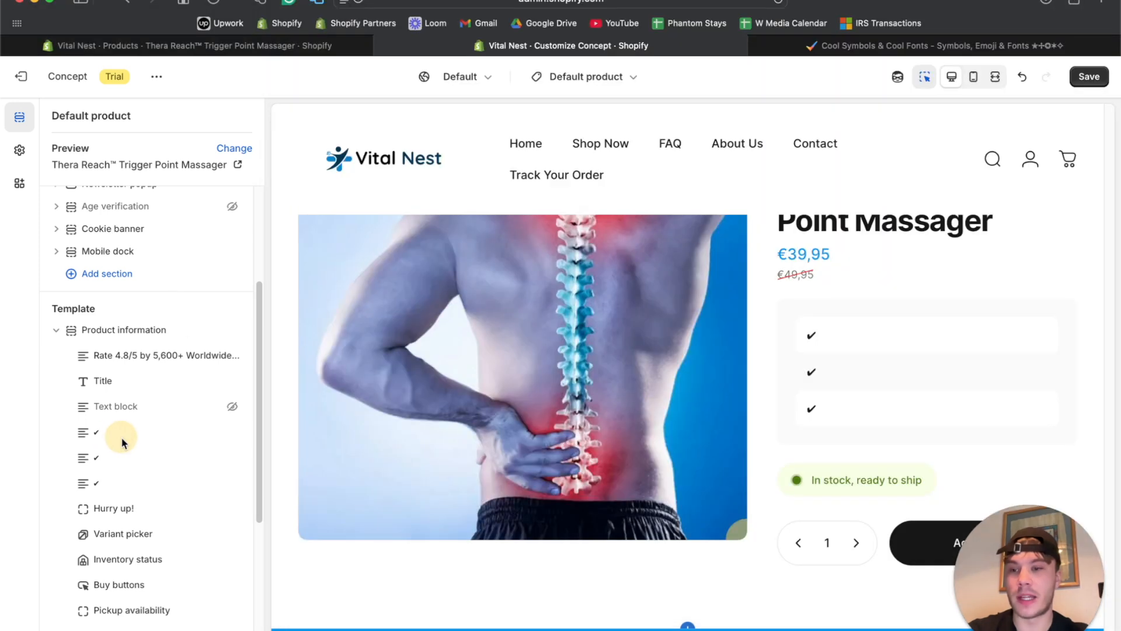
Paste 'Relieves Deep Muscle Tension Instantly' after the first check mark in non-bold text.
click(128, 430)
click(112, 363)
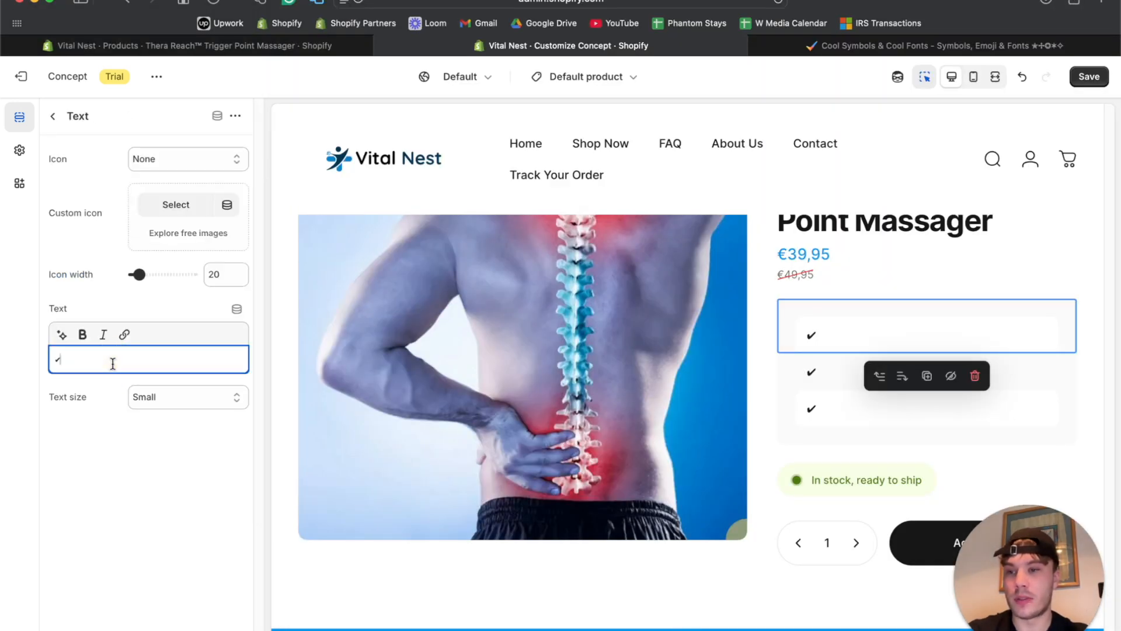
key(super+v)
click(60, 357)
drag(61, 358, 268, 358)
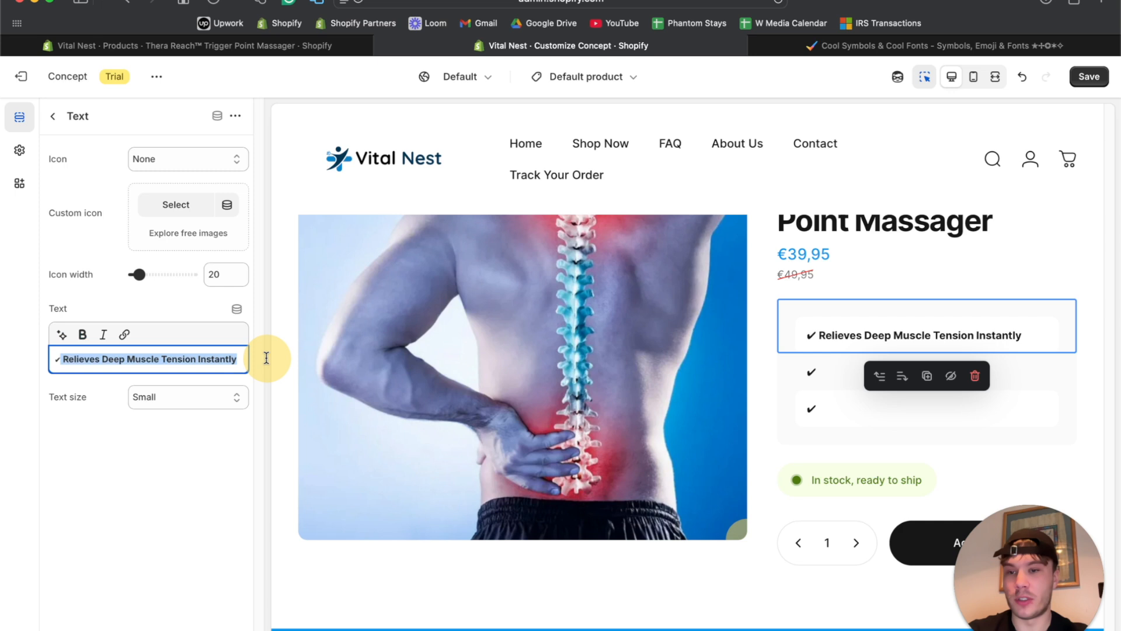
key(super+b)
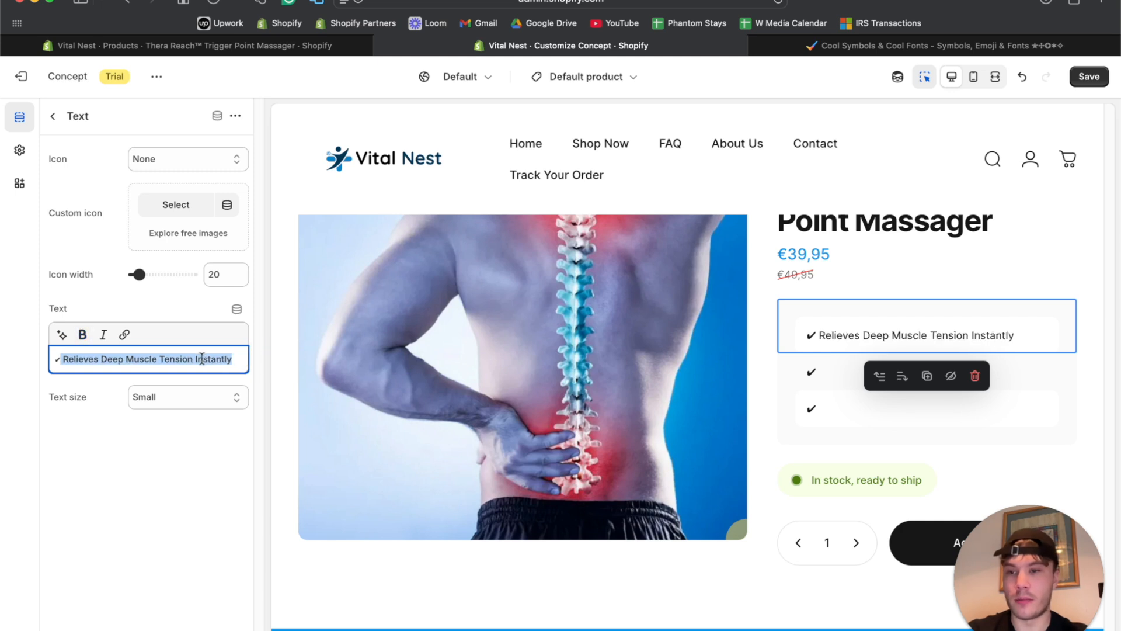
click(187, 478)
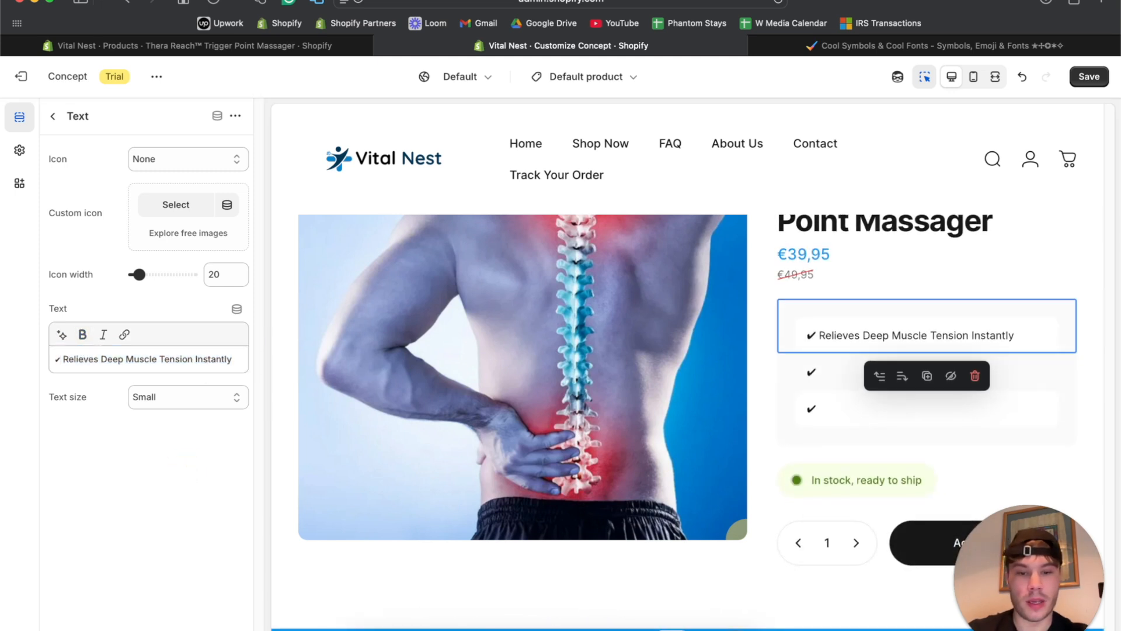
Copy 'Improves Mobility and Posture' from ChatGPT and paste it unbolded after the second check mark.
click(674, 618)
drag(526, 230, 681, 228)
key(super+c)
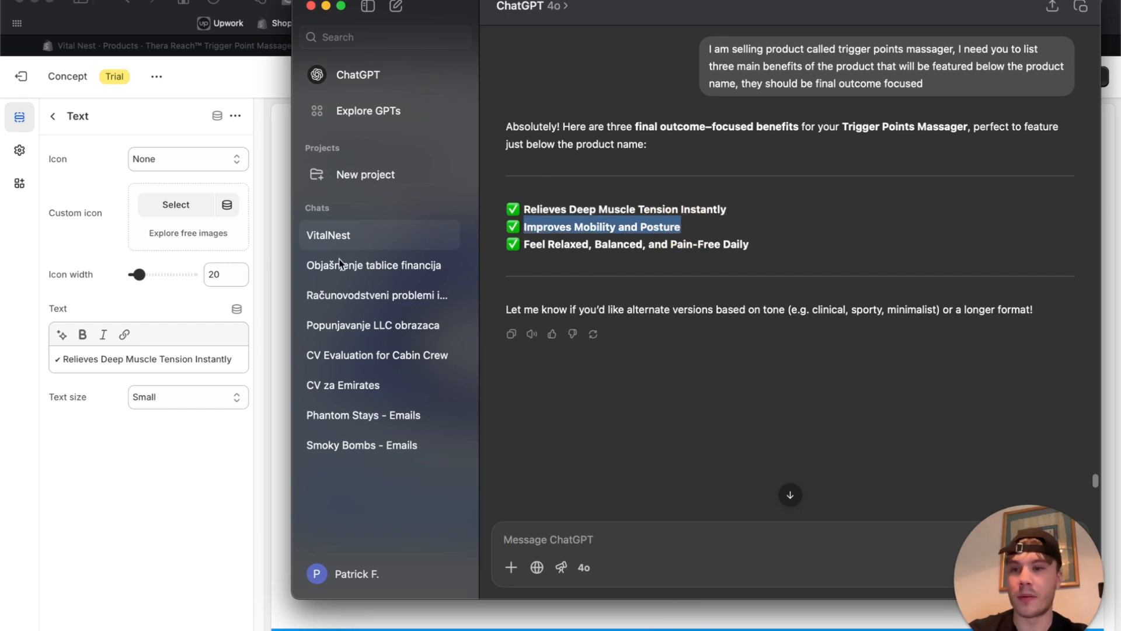
click(91, 241)
click(53, 116)
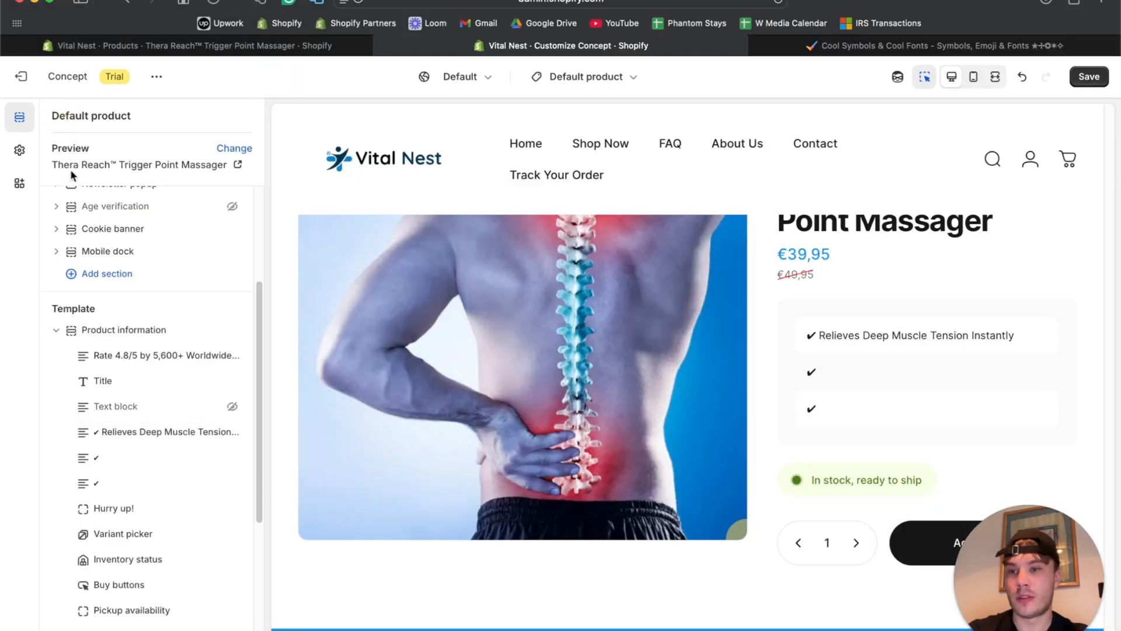
click(115, 464)
click(113, 358)
key(super+v)
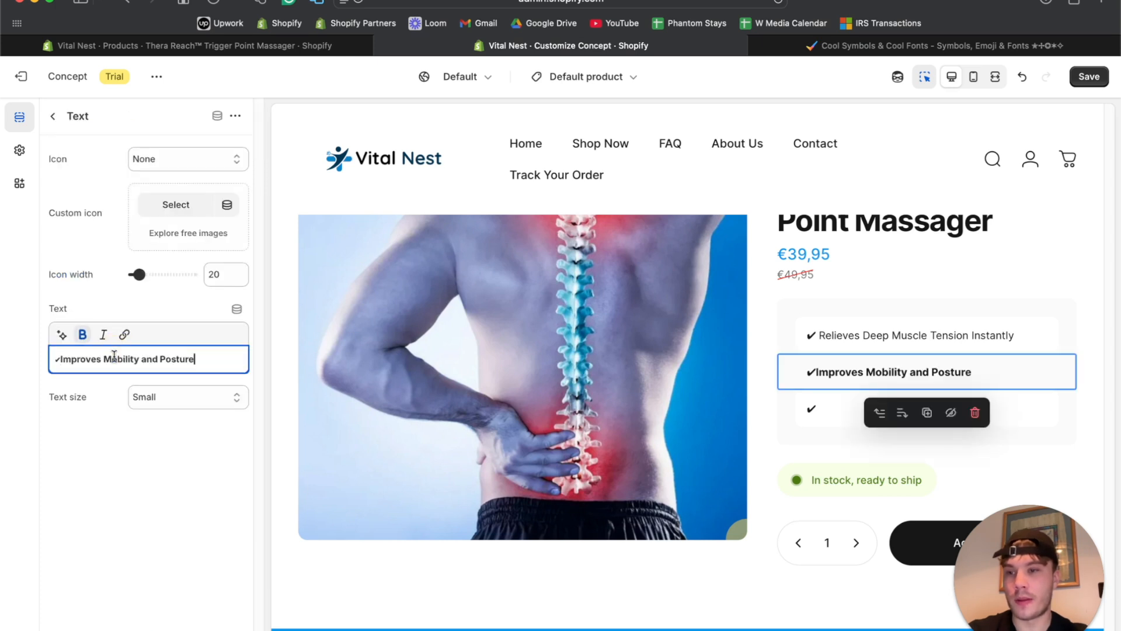
click(60, 358)
drag(63, 359, 227, 359)
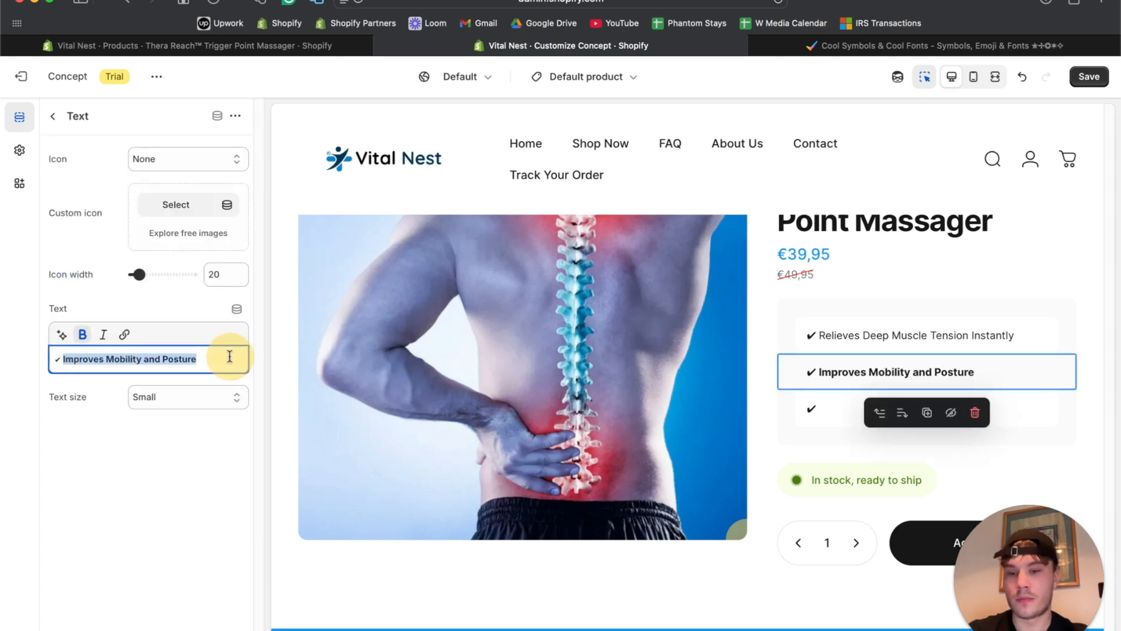
key(super+b)
Paste 'Feel Relaxed, Balanced, and Pain-Free Daily' unbolded after the third check mark, with a space.
click(52, 116)
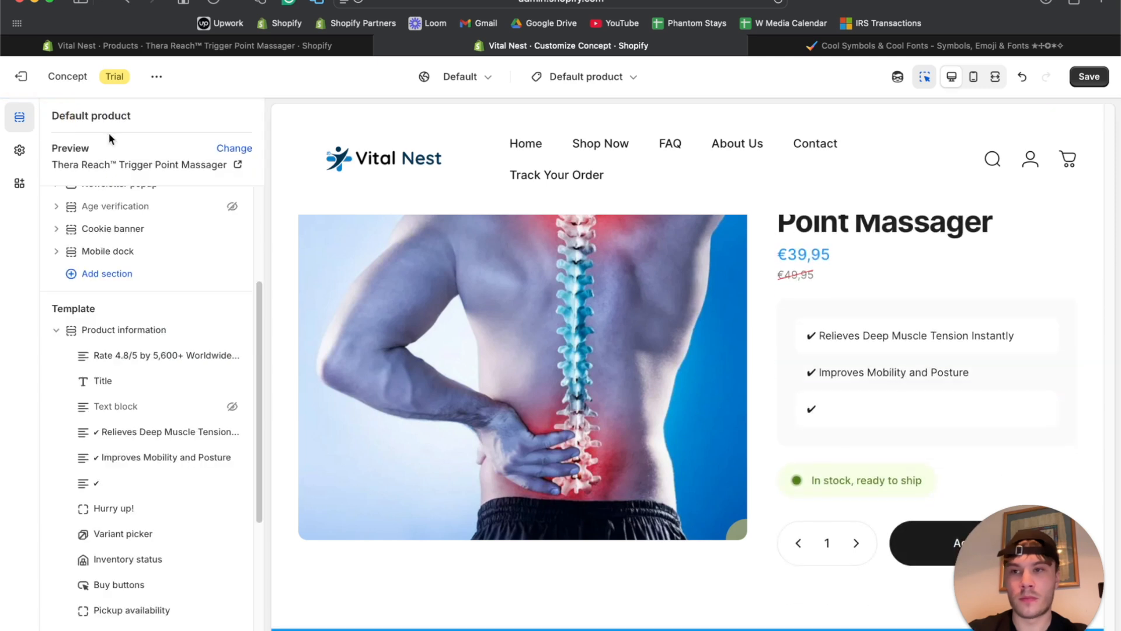
click(684, 624)
drag(523, 244, 763, 244)
key(super+c)
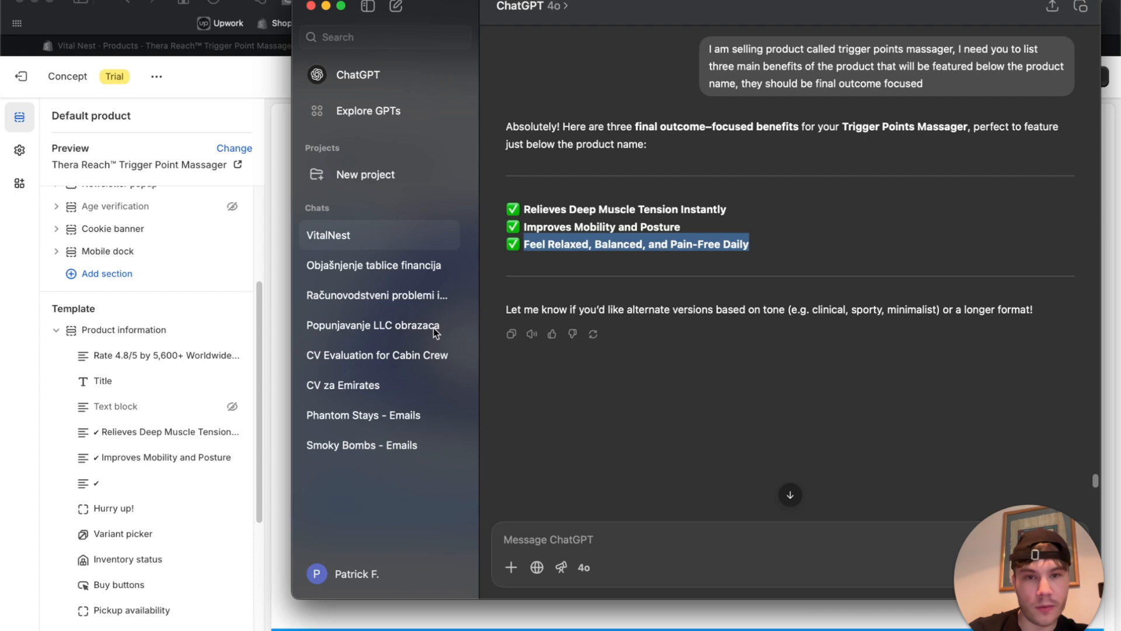
click(58, 417)
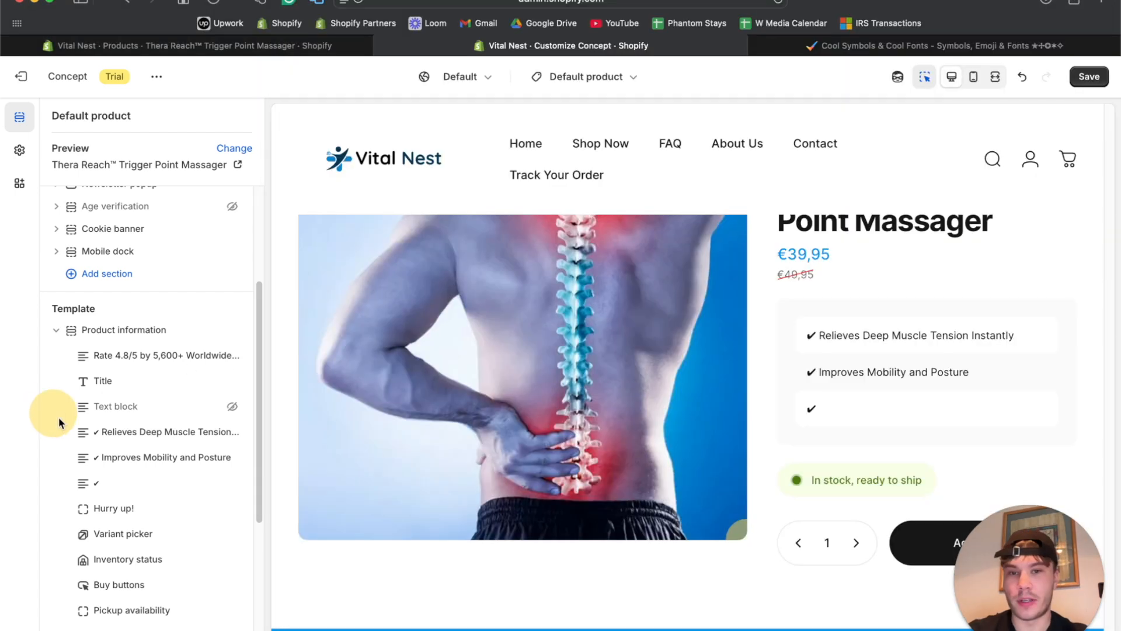
click(125, 480)
click(103, 357)
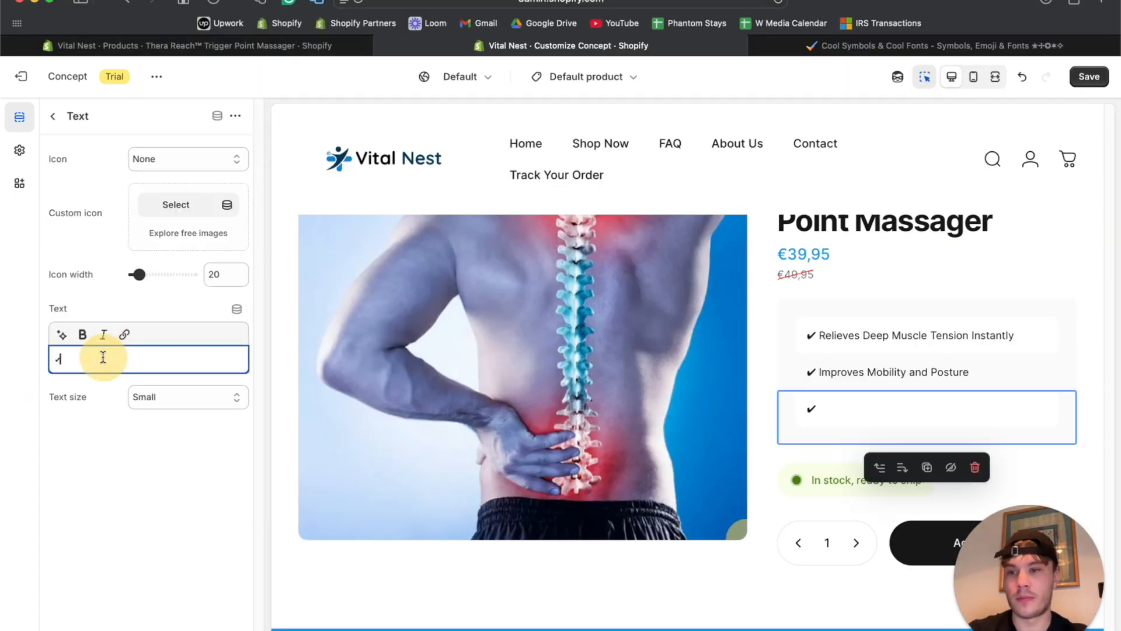
key(super+v)
drag(59, 358, 78, 374)
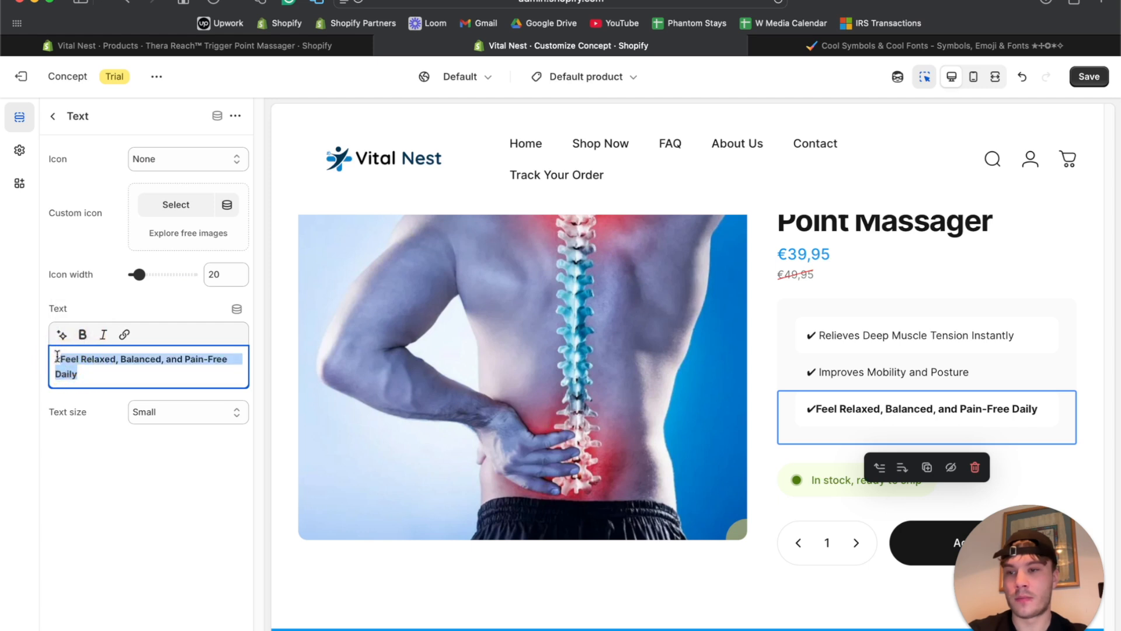
click(85, 337)
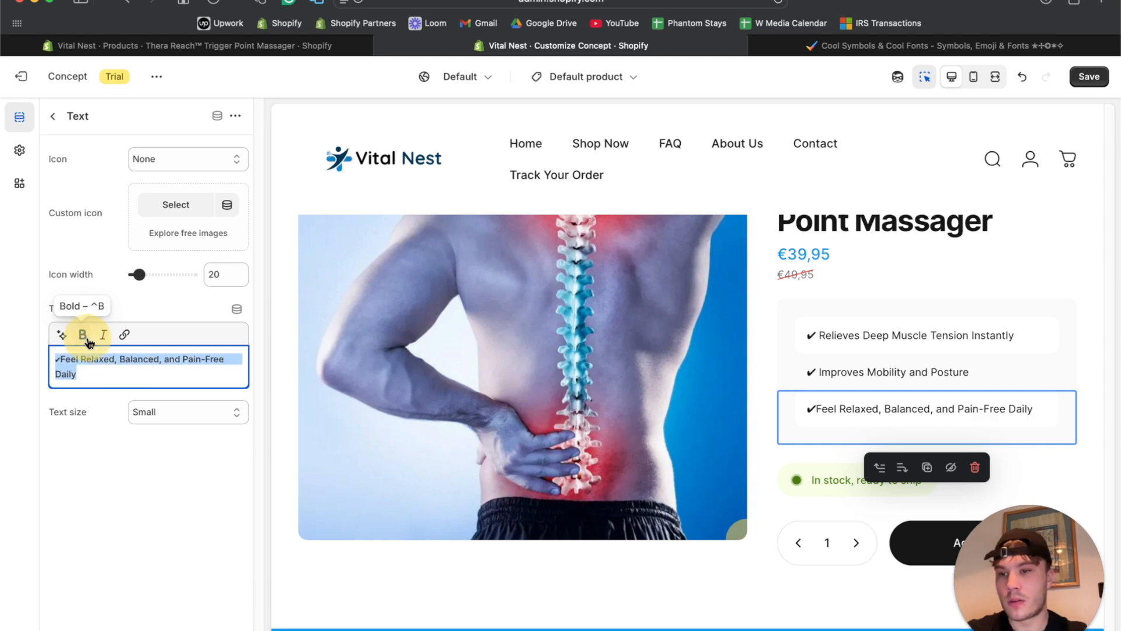
click(59, 359)
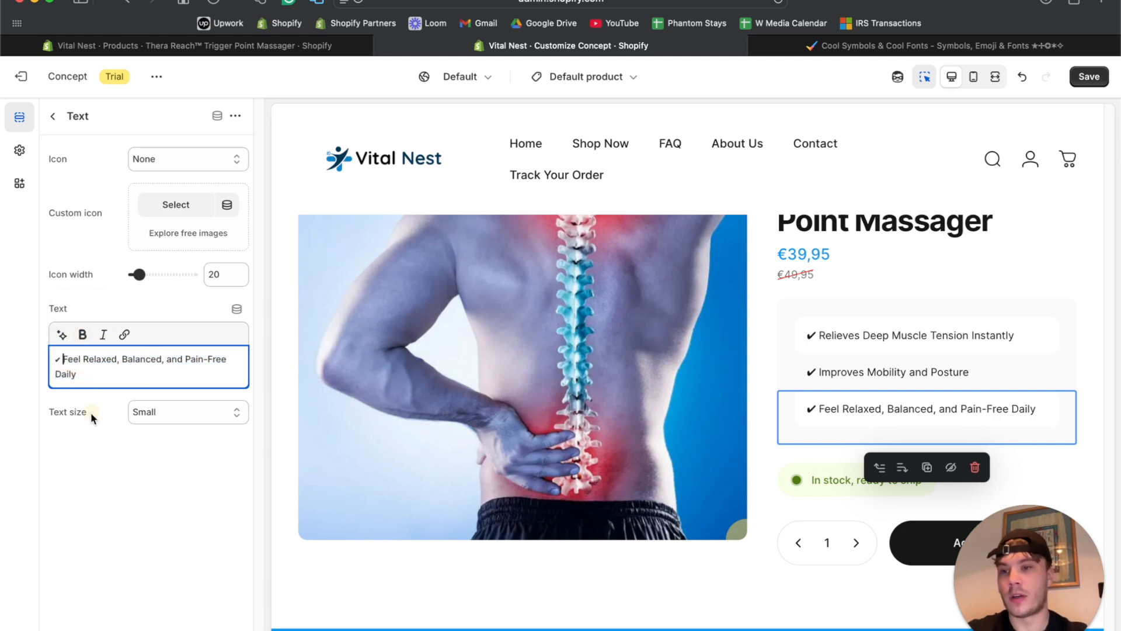
click(53, 116)
Preview the product page full-width to check the three check-mark benefits under the price.
scroll(723, 404, down, 5)
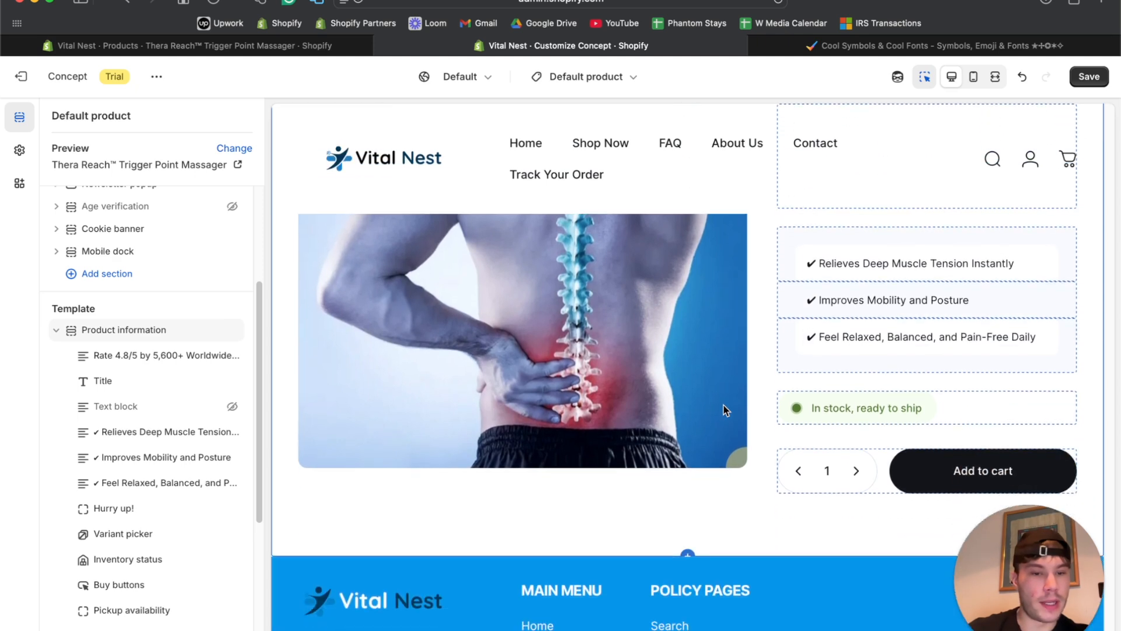
click(994, 78)
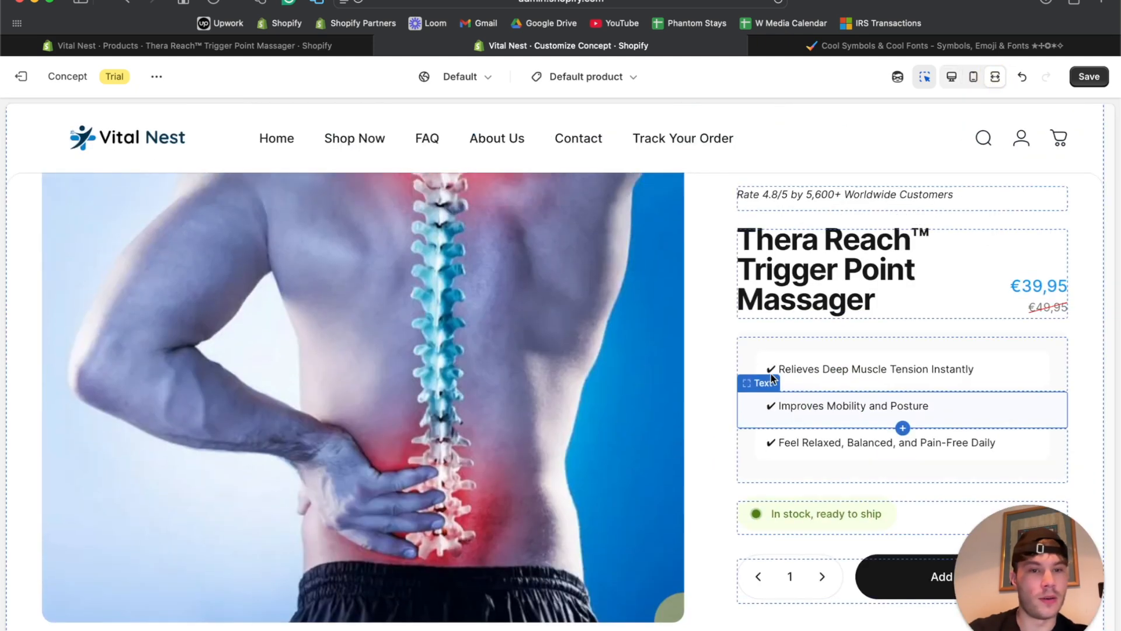
scroll(803, 398, down, 3)
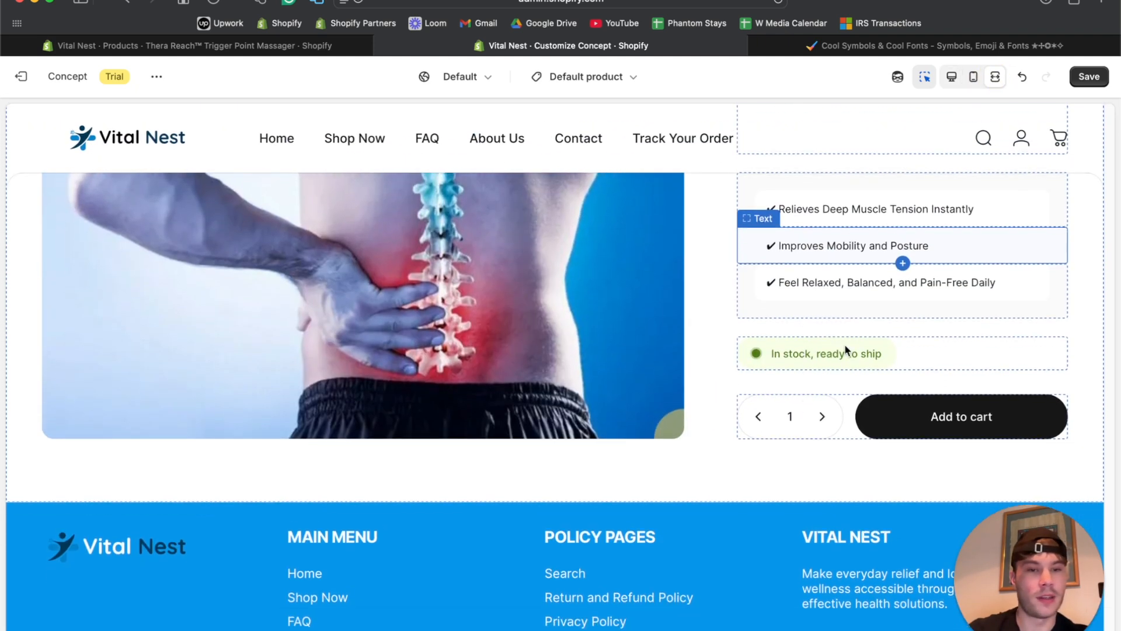
scroll(844, 345, up, 2)
click(951, 76)
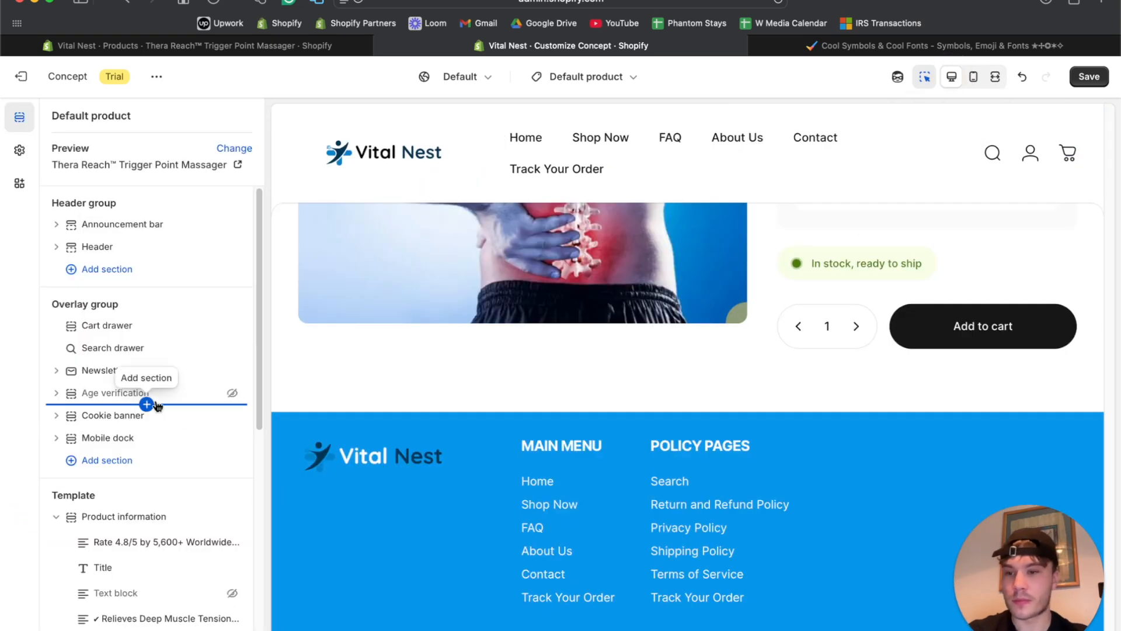
Open the Product information section's settings from the Template sidebar.
scroll(134, 409, down, 3)
scroll(570, 300, up, 4)
scroll(570, 300, down, 2)
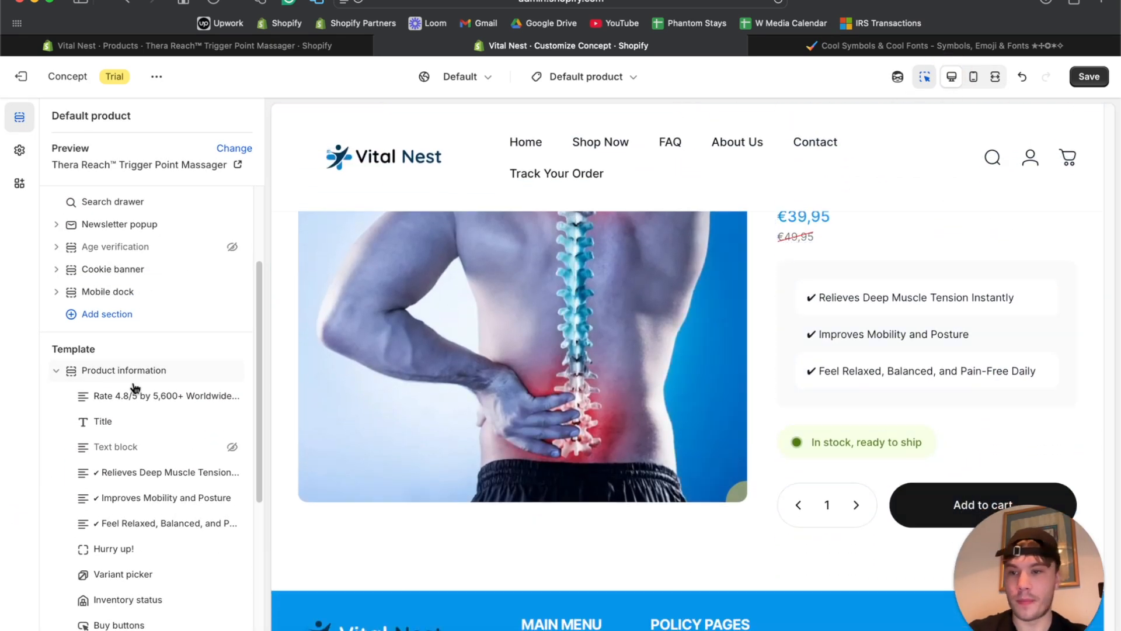
scroll(127, 283, down, 1)
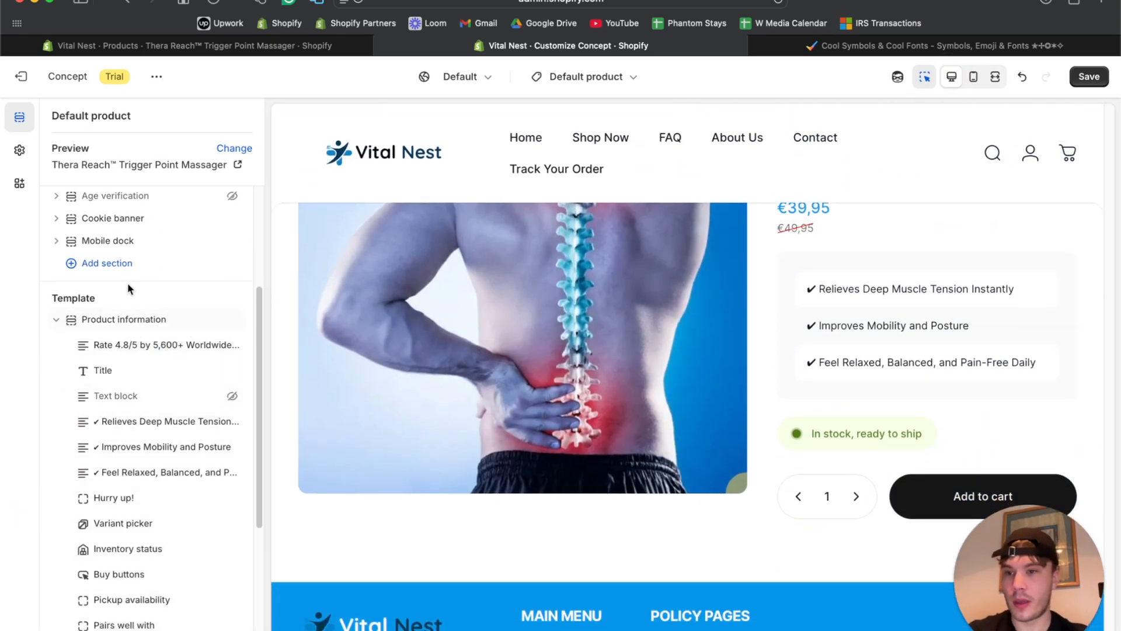
click(107, 321)
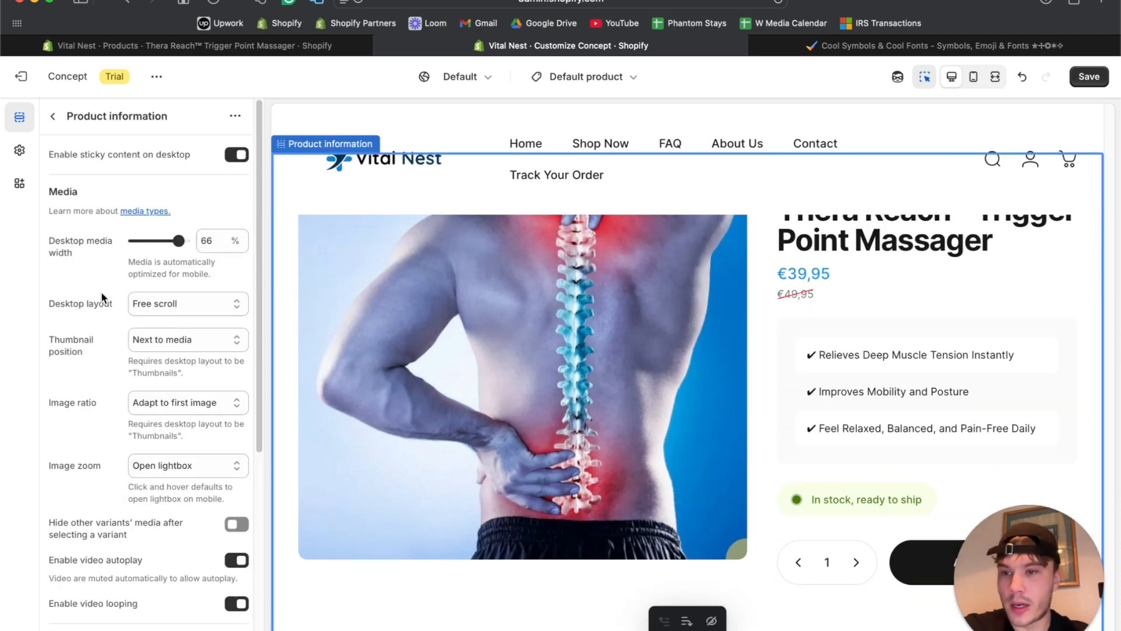
Look at the image ratio choices and preview the product page full-width.
scroll(99, 324, down, 1)
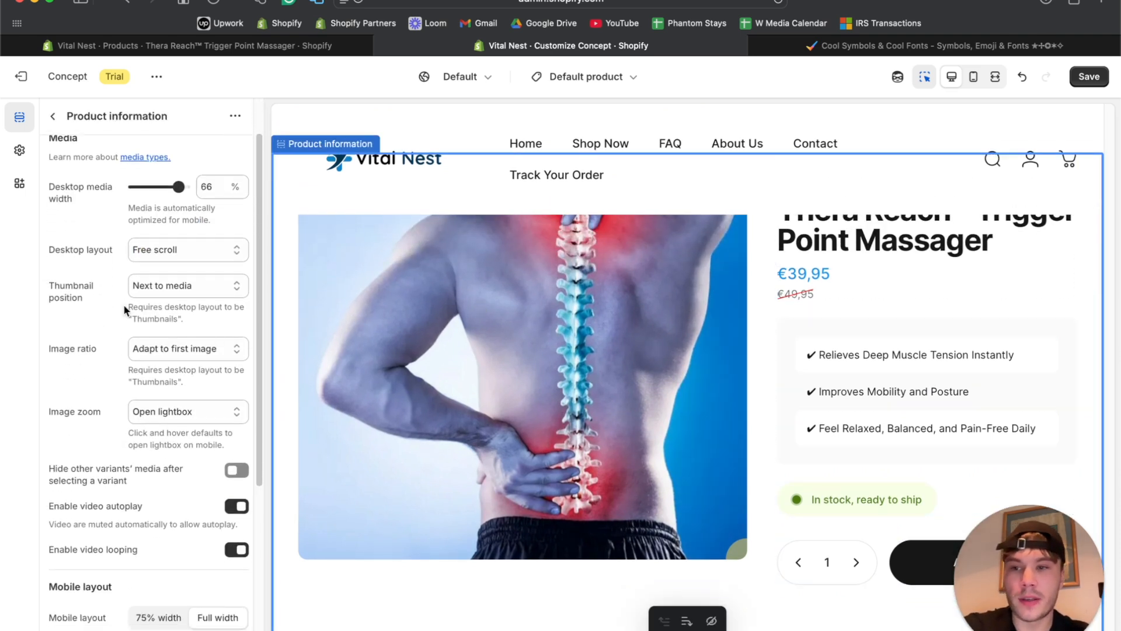
scroll(123, 304, up, 1)
scroll(103, 318, down, 1)
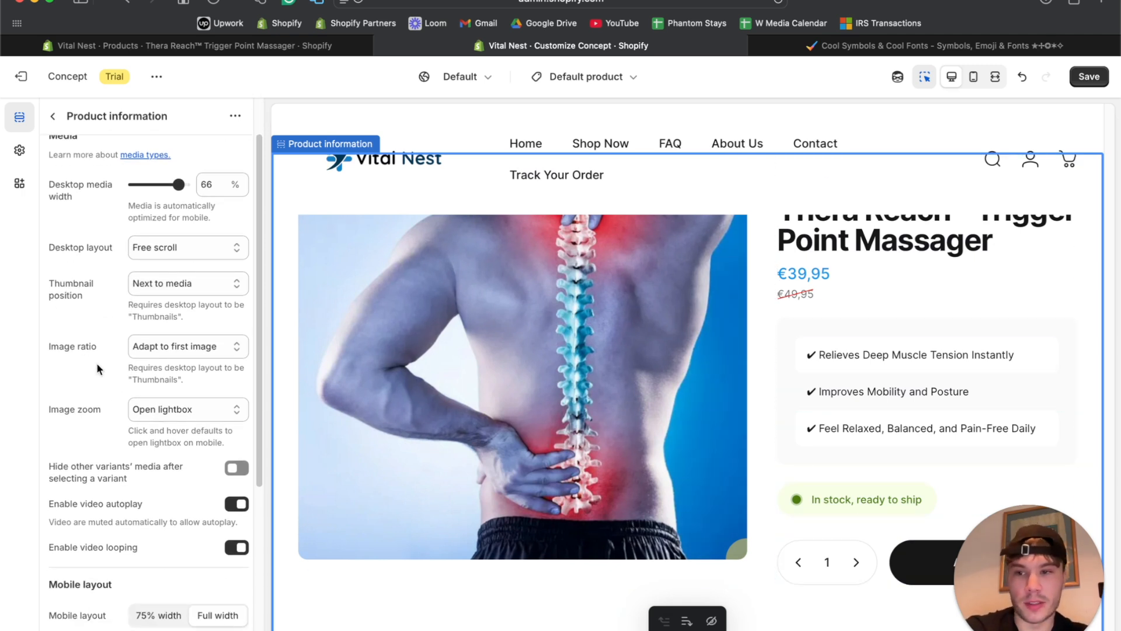
click(138, 344)
click(993, 80)
click(995, 79)
scroll(488, 315, down, 2)
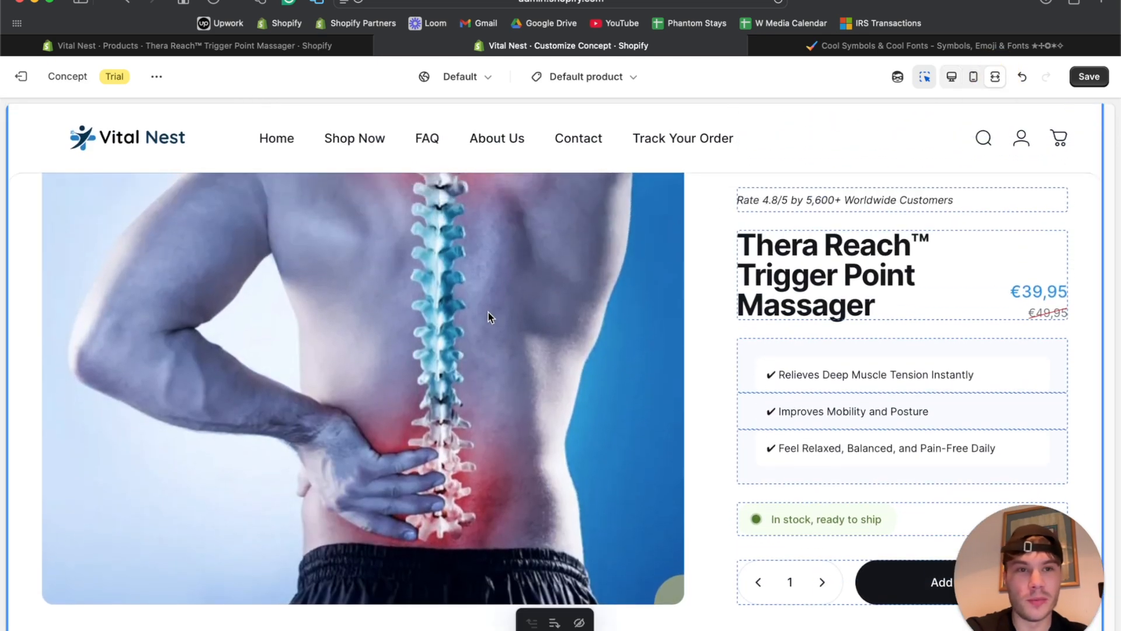
click(951, 77)
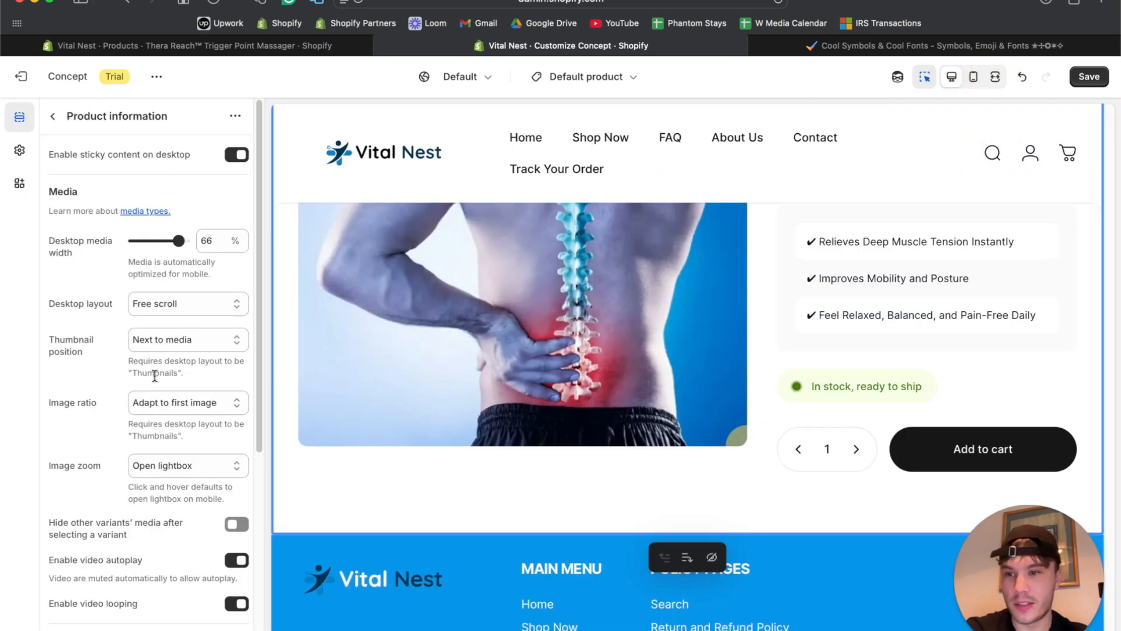
Set the product media Image ratio to Square, check it full-width, and narrow media width to 60%.
click(171, 411)
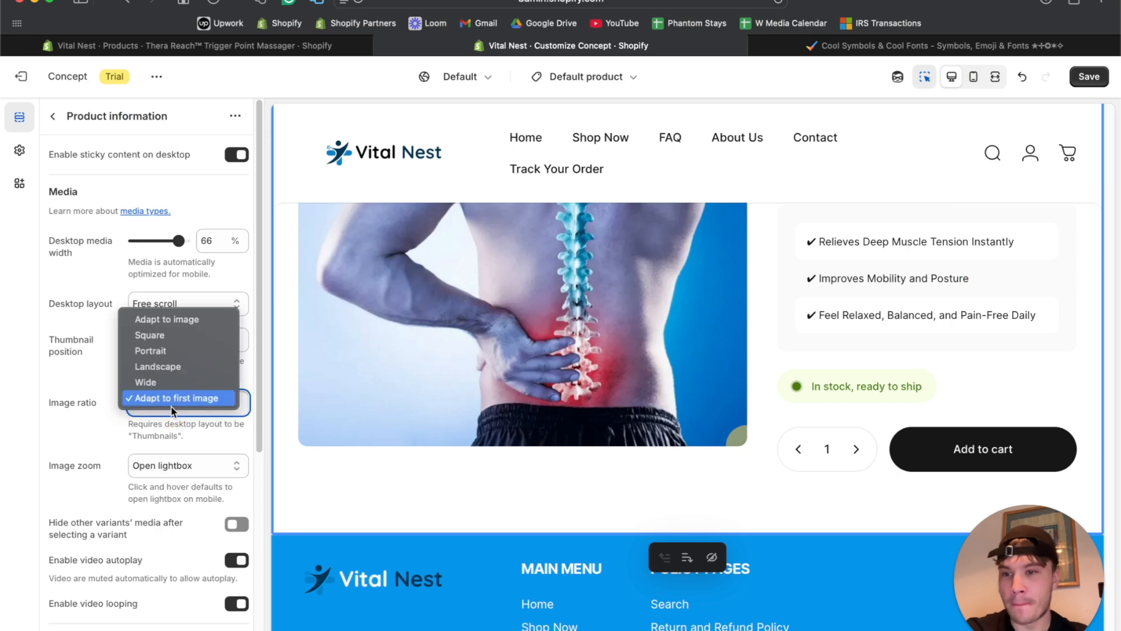
click(171, 334)
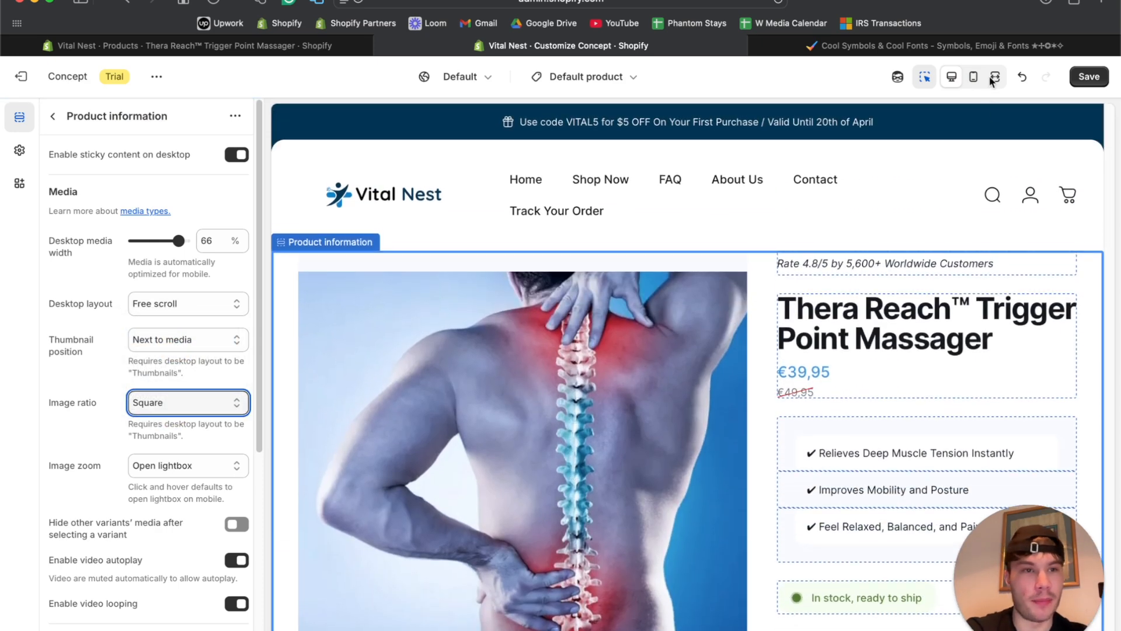
click(994, 76)
scroll(689, 316, down, 5)
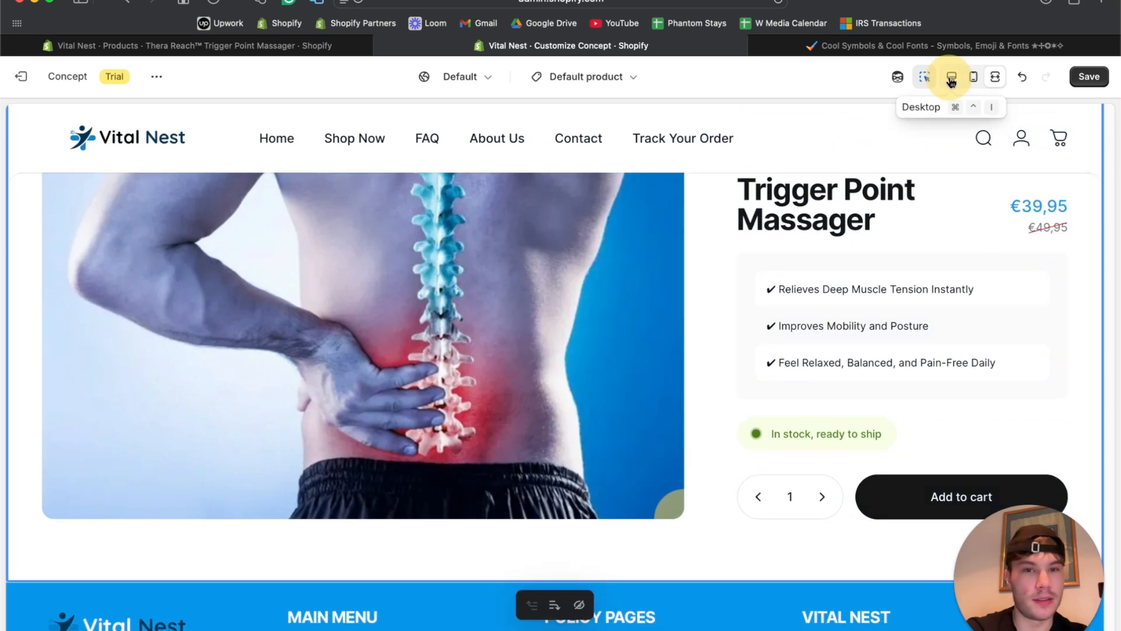
click(951, 76)
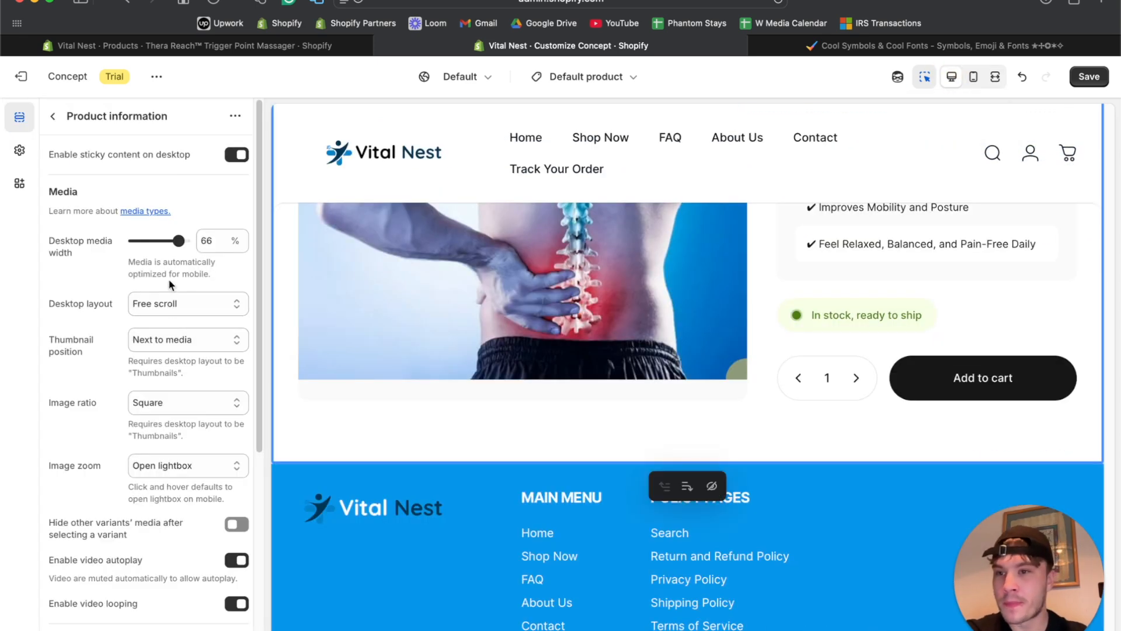
drag(175, 242, 170, 238)
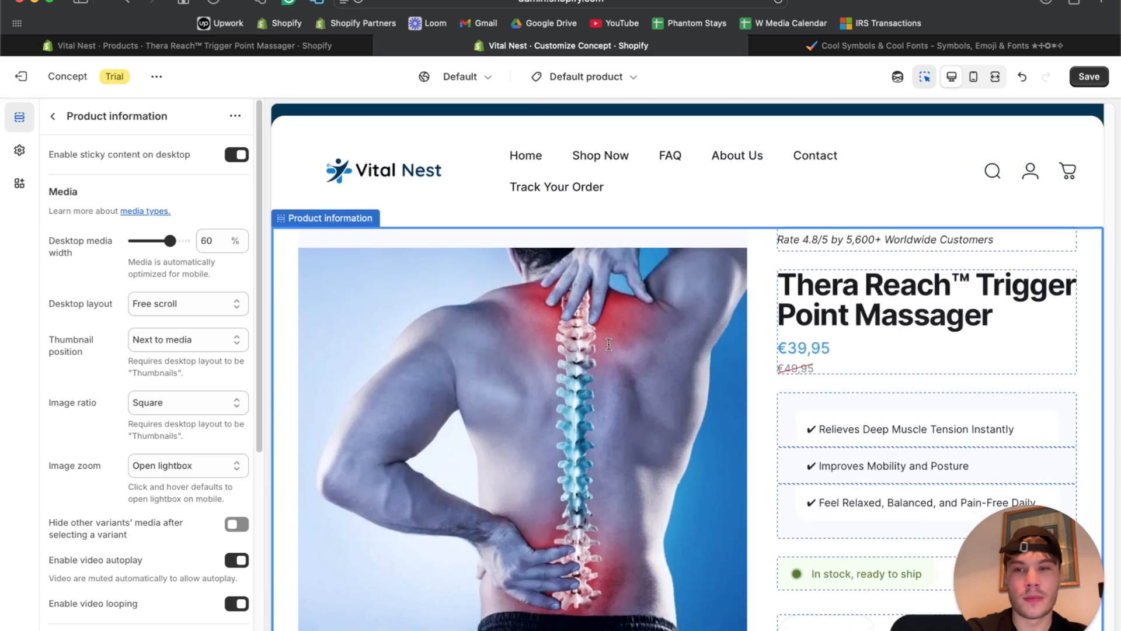
Narrow the Desktop media width to 50%, checking the layout in the full-width preview.
drag(169, 239, 164, 236)
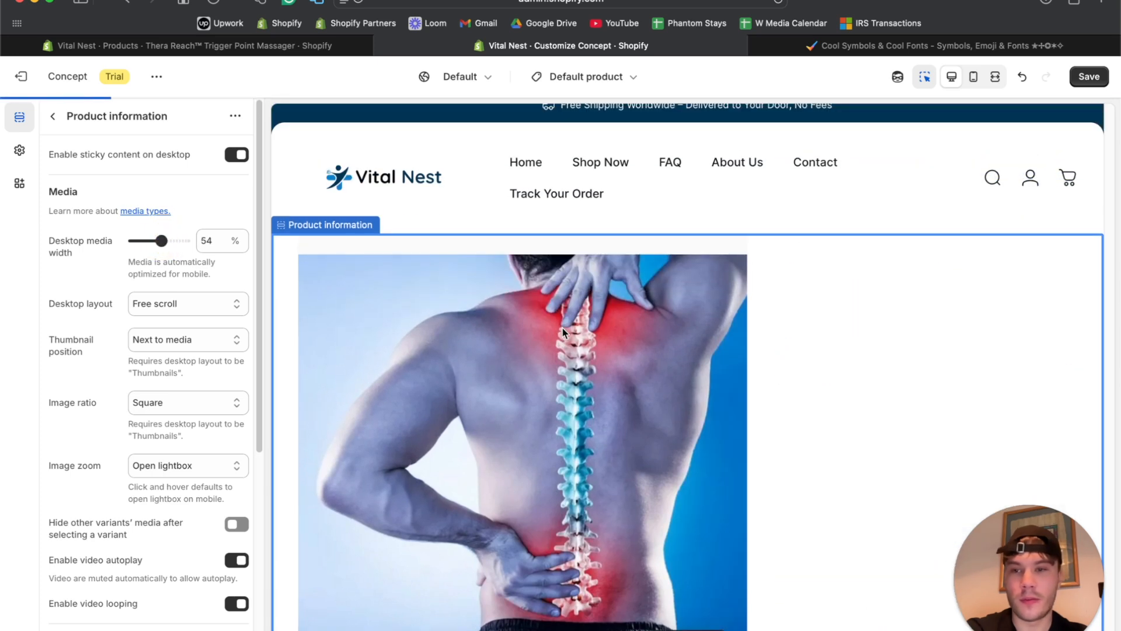
click(995, 77)
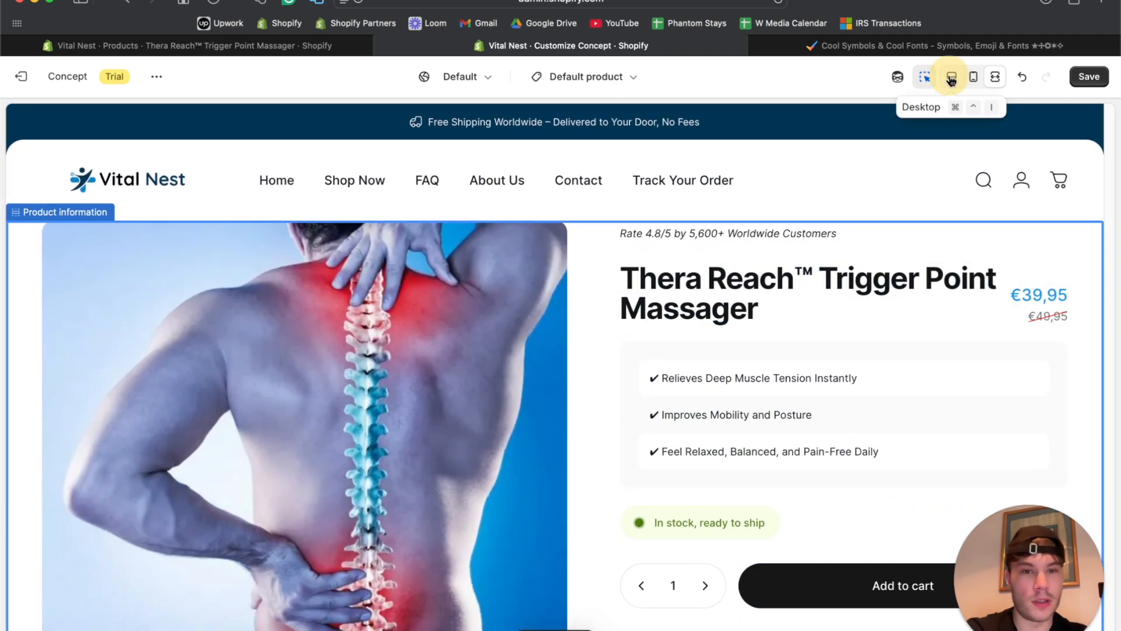
click(951, 79)
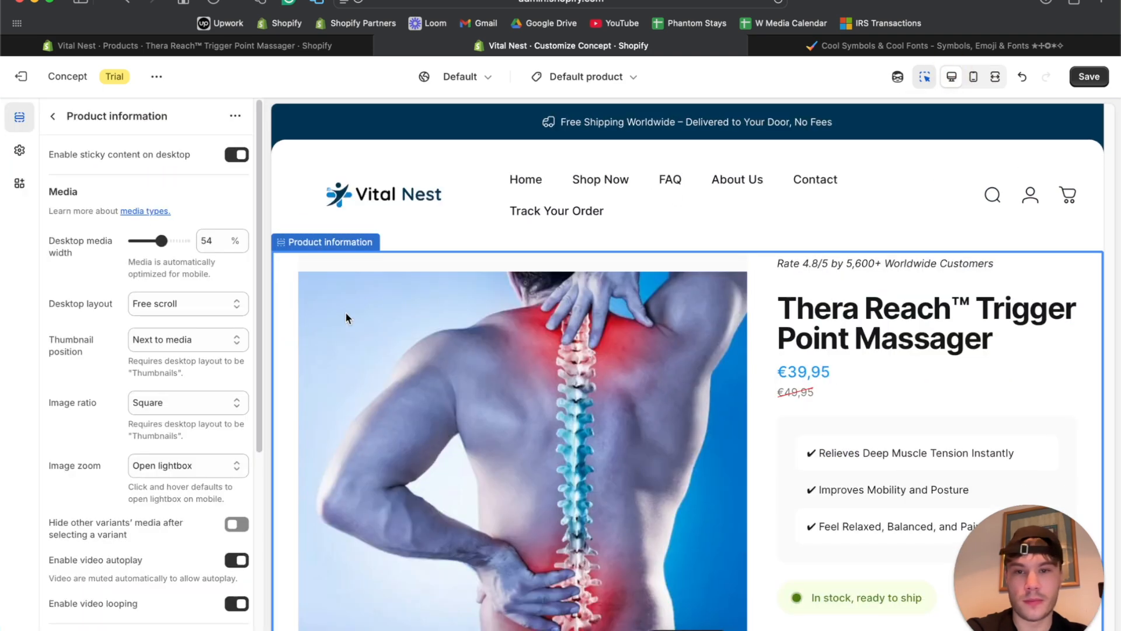
drag(161, 239, 155, 239)
click(994, 77)
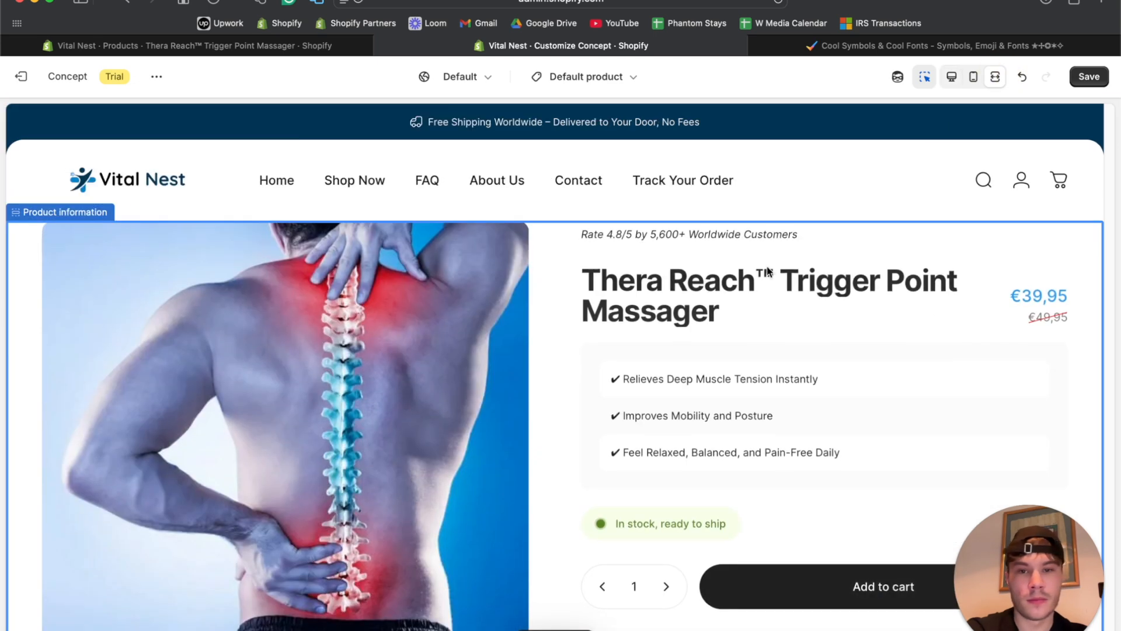
scroll(767, 272, down, 2)
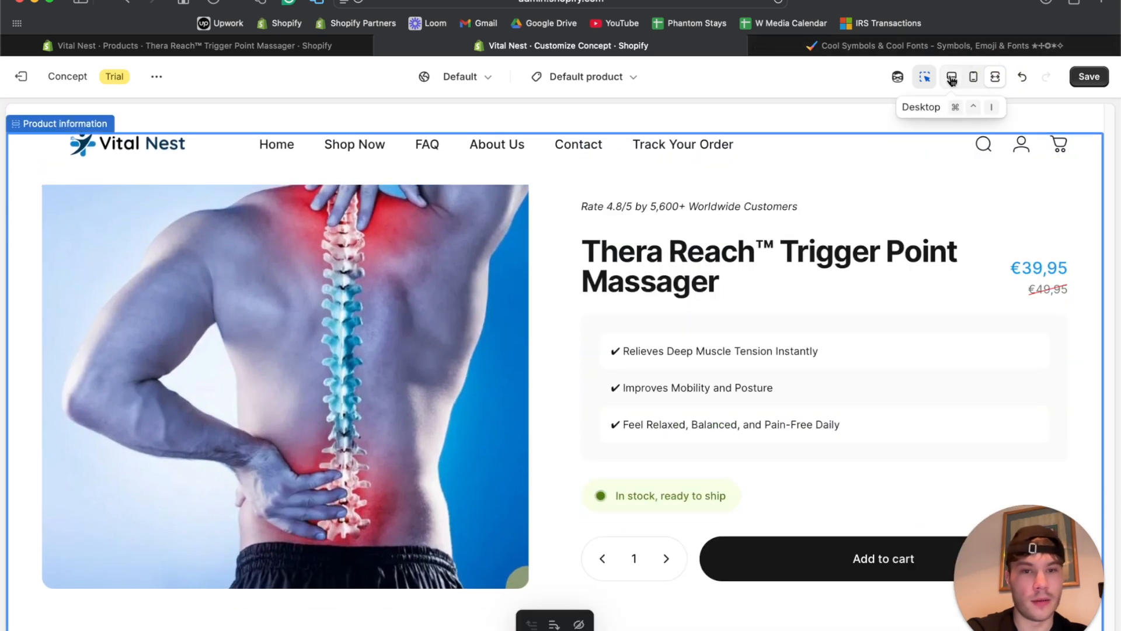
scroll(907, 156, up, 2)
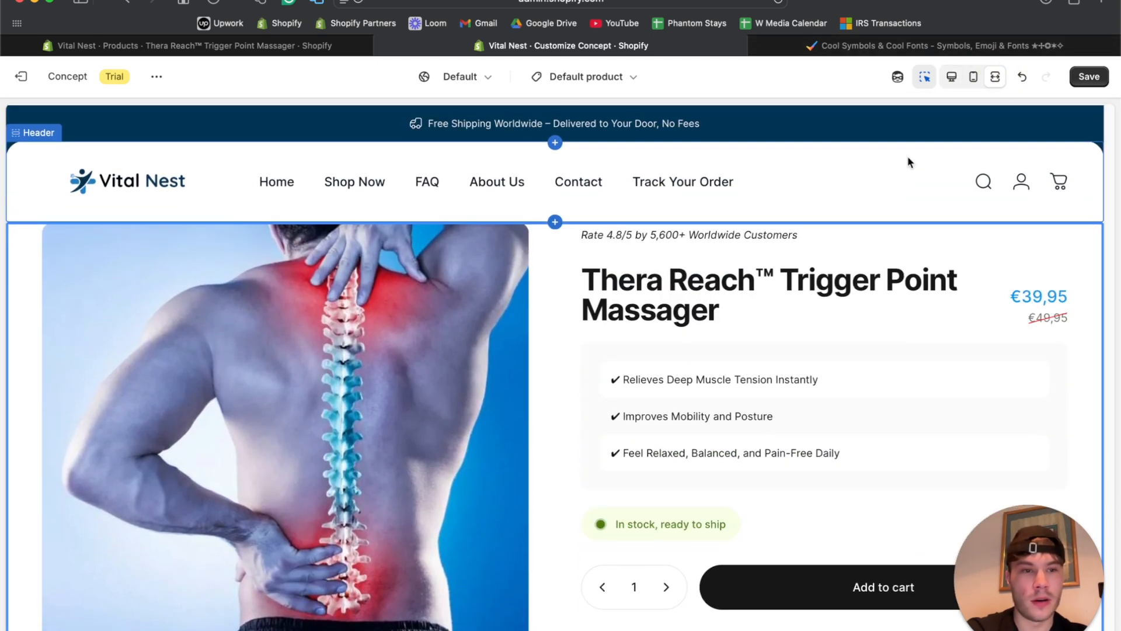
click(951, 78)
scroll(173, 408, down, 5)
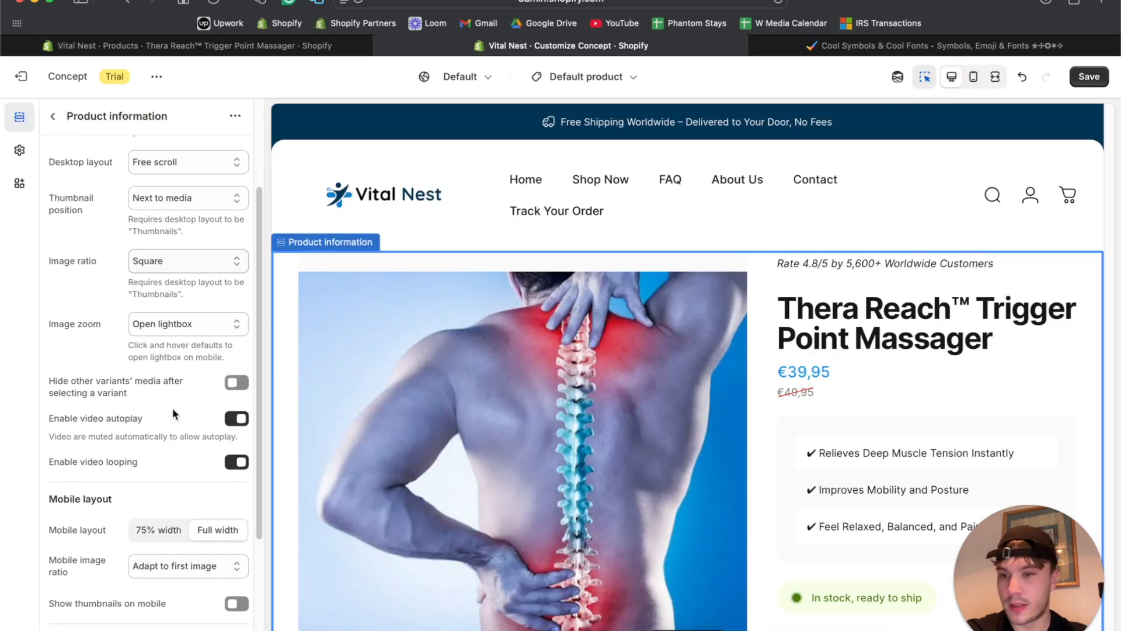
scroll(173, 413, down, 3)
scroll(173, 412, up, 5)
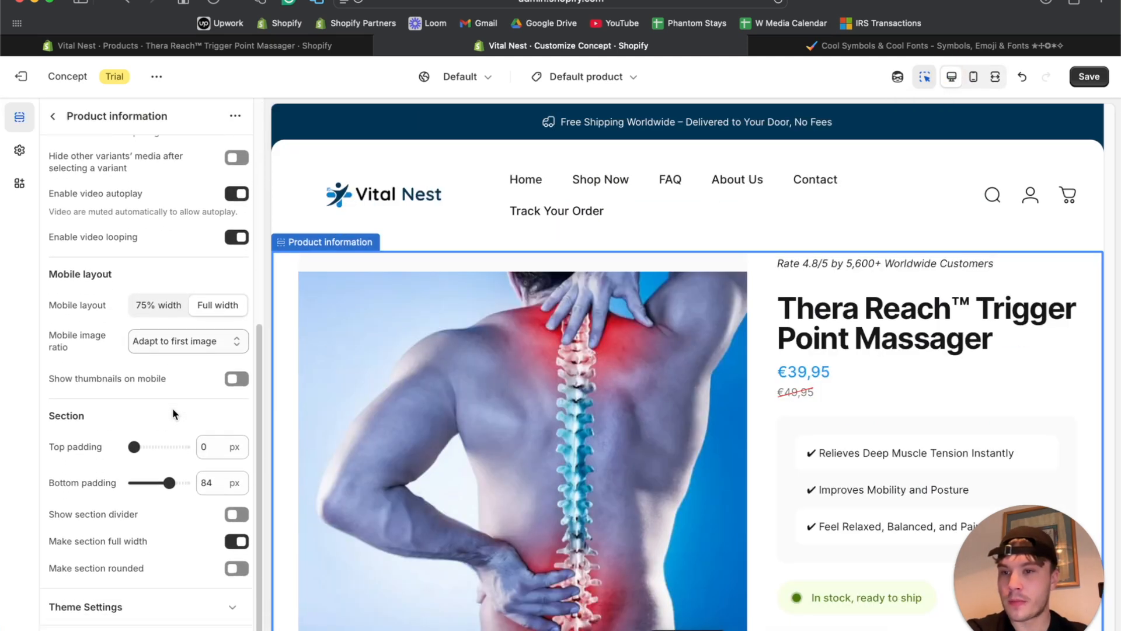
scroll(170, 402, up, 3)
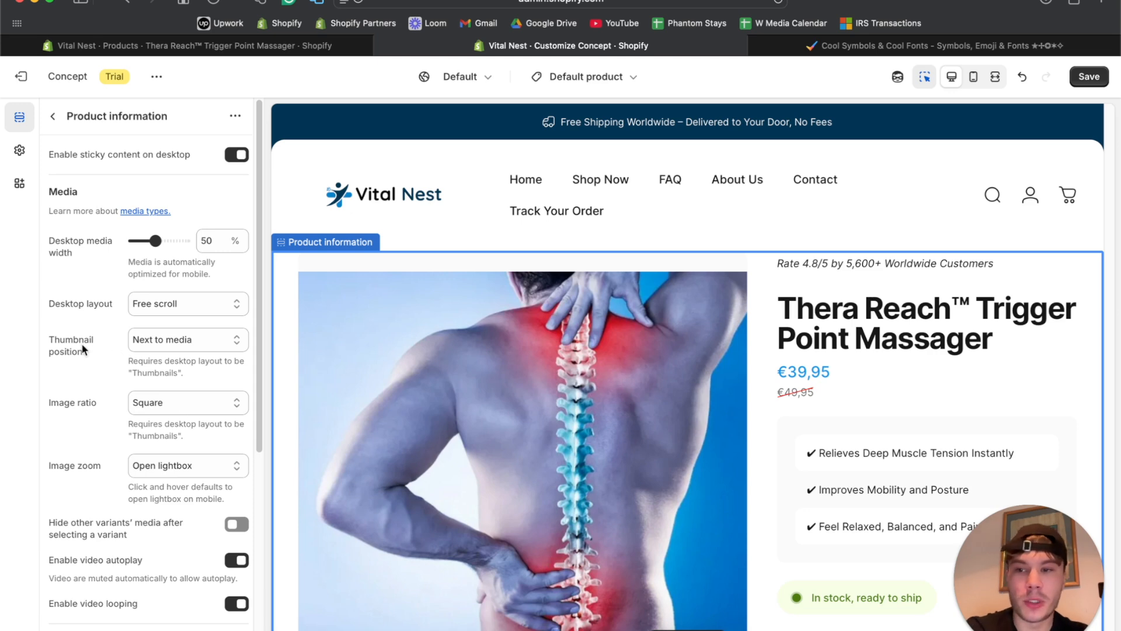
scroll(305, 376, down, 5)
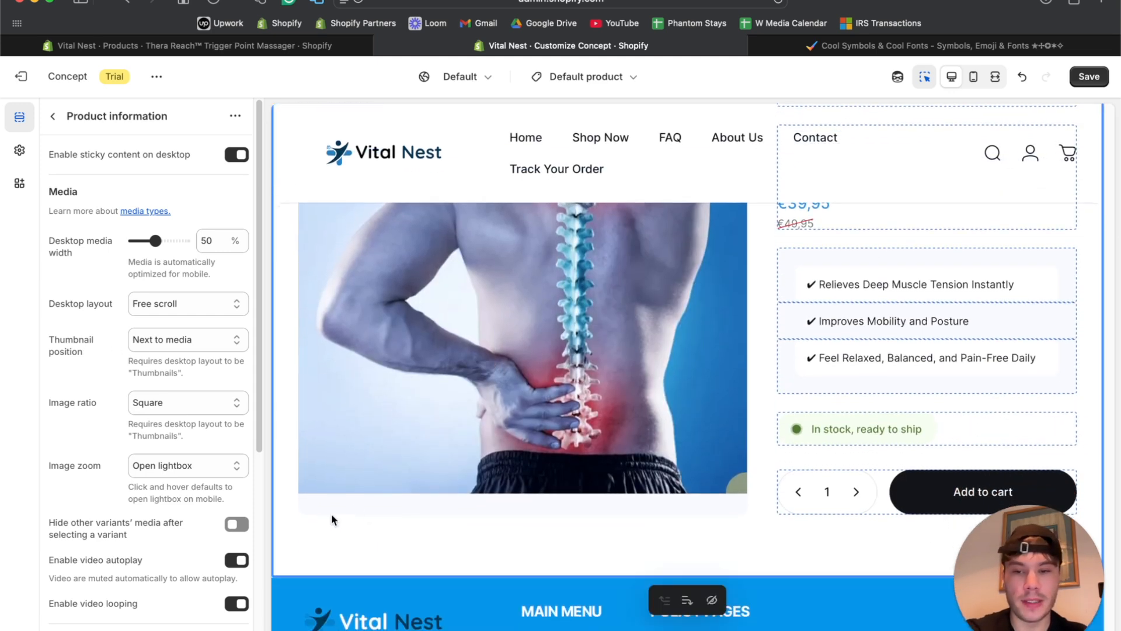
Set the thumbnail position to Below media and save the theme changes.
click(178, 341)
click(177, 351)
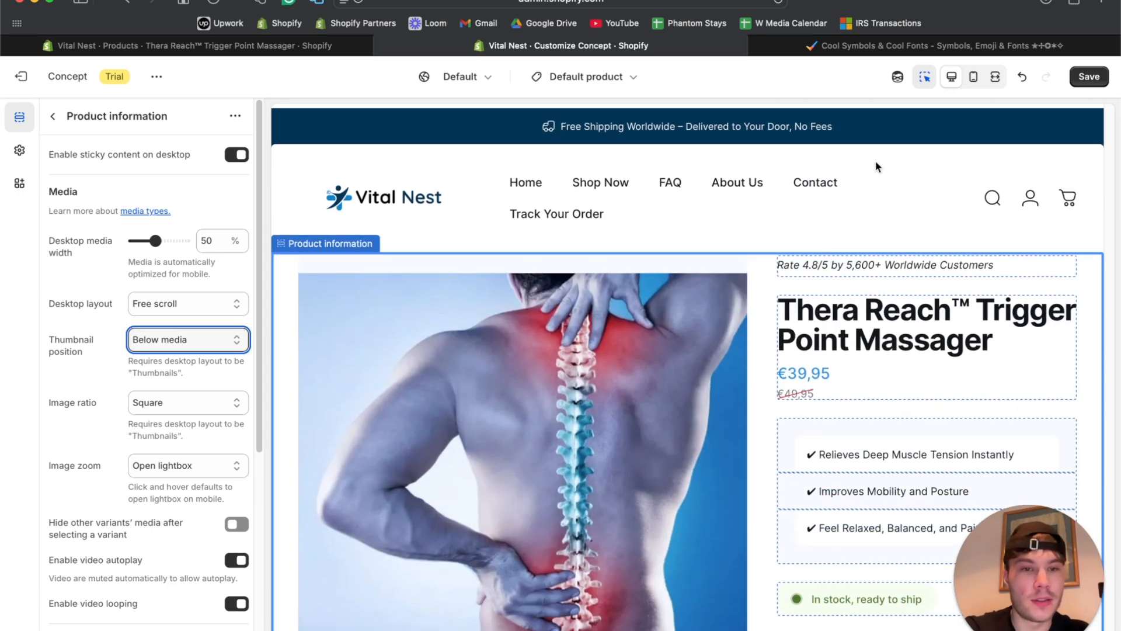
click(1085, 80)
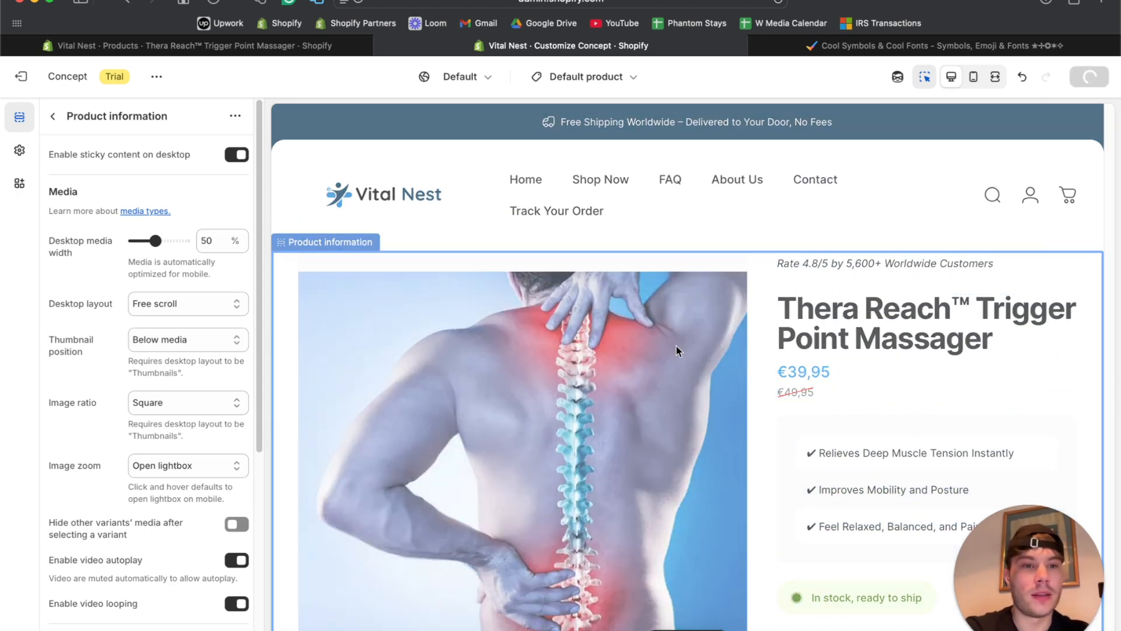
scroll(677, 350, down, 3)
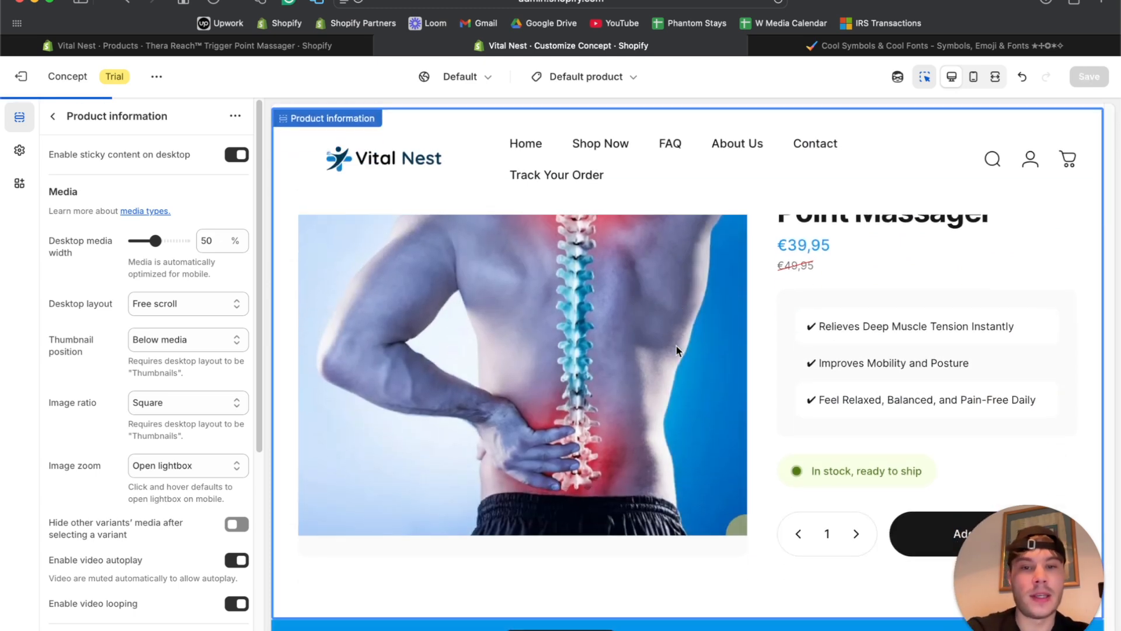
scroll(616, 318, up, 3)
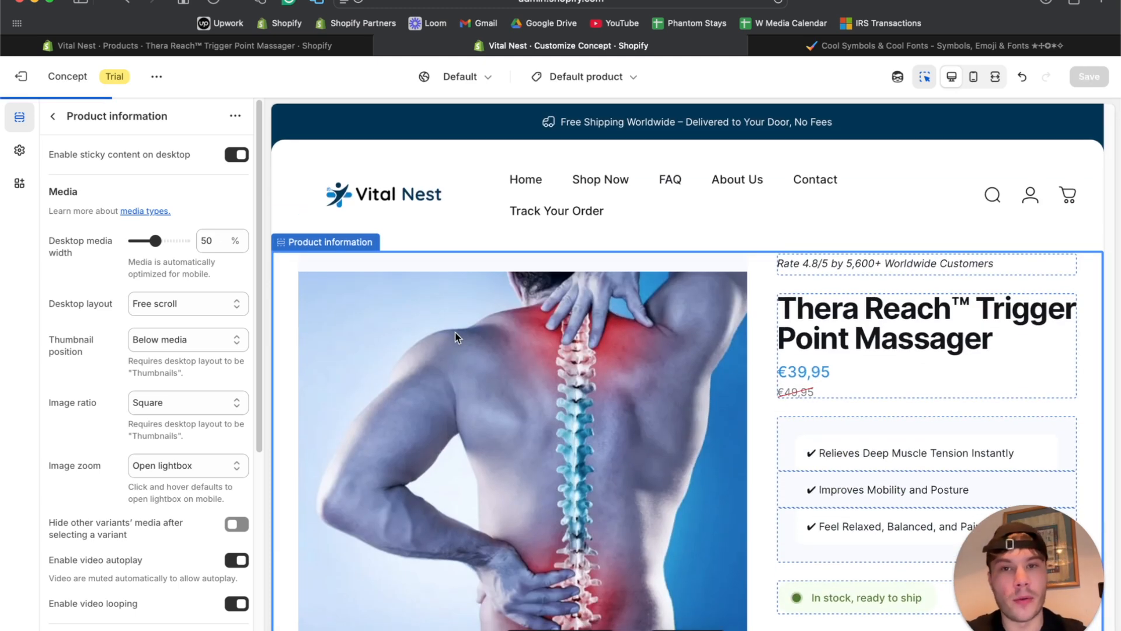
click(1104, 5)
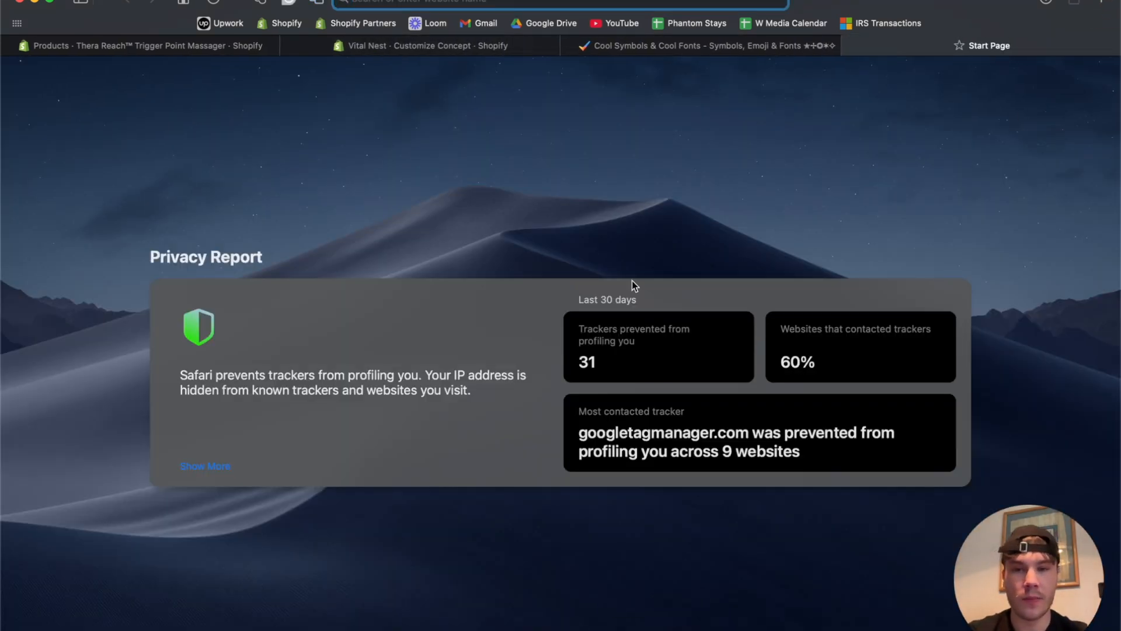
Search Google for 'trigger point massager + shopify', correcting the mistyped '=' to '+'.
text(trigger point)
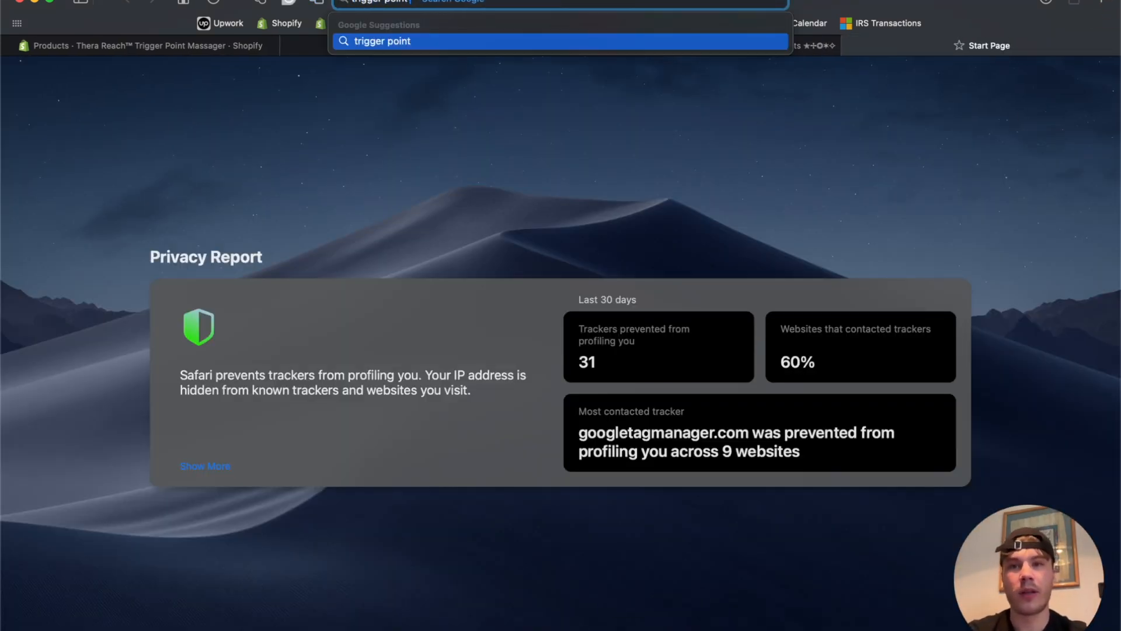
text( massager)
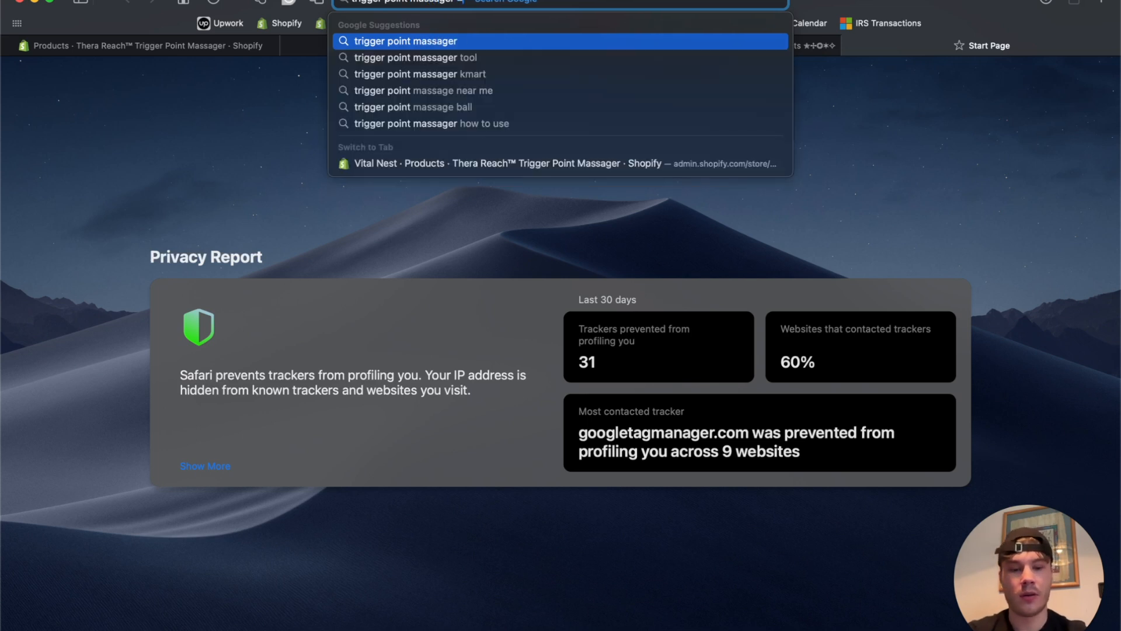
text( = shopify)
key(BackSpace)
key(BackSpace)
key(BackSpace)
key(BackSpace)
key(BackSpace)
key(BackSpace)
key(BackSpace)
key(BackSpace)
key(BackSpace)
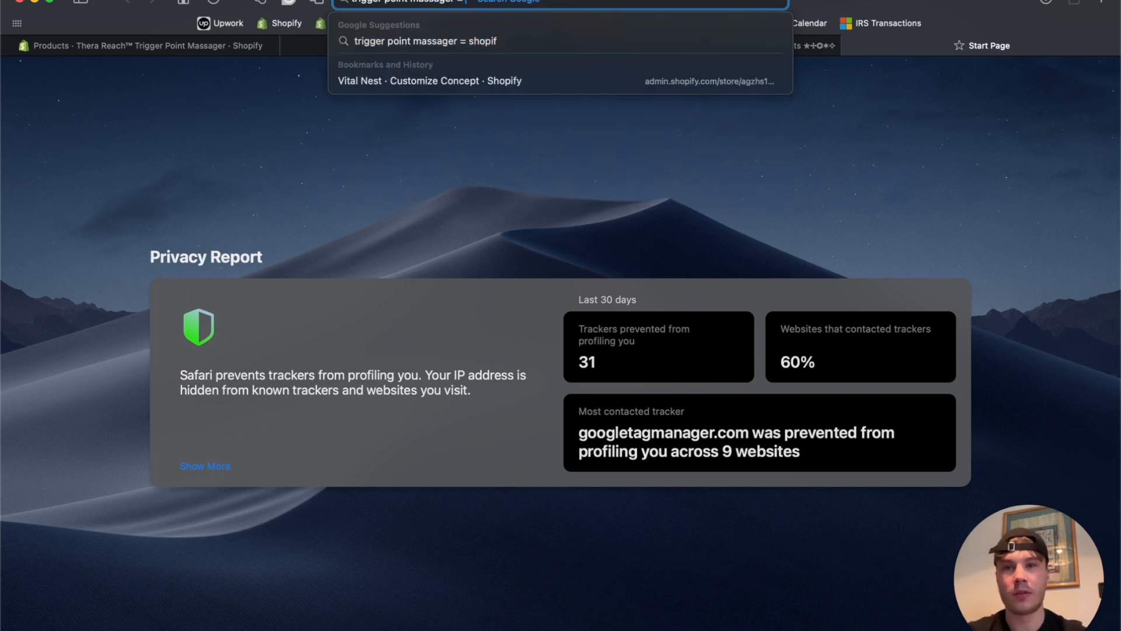
text(+ shopi)
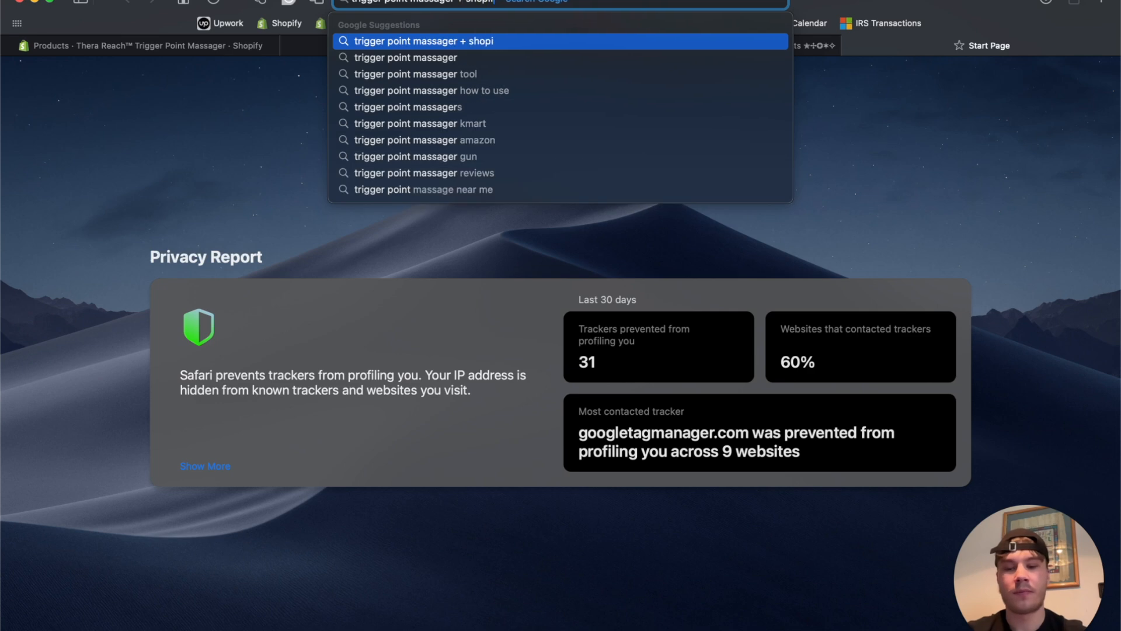
text(fy)
key(Return)
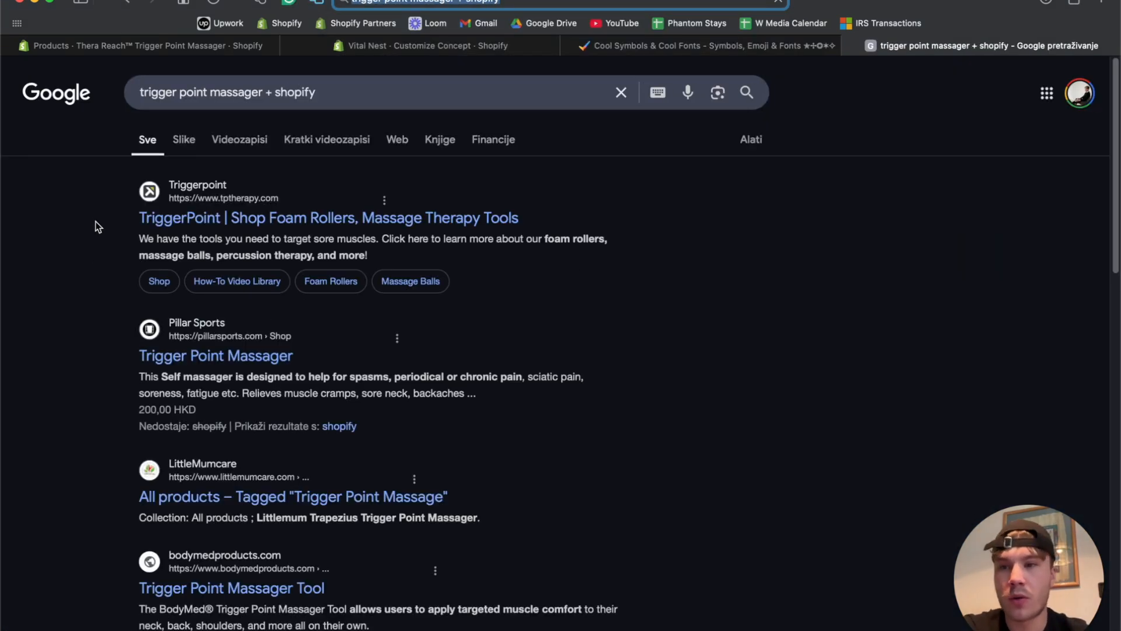
Open the TriggerPoint, Pillar Sports, LittleMumcare, BodyMed, FirstHealth, North Coast Medical and Pressure Point Massager results in new tabs.
right_click(224, 228)
click(232, 234)
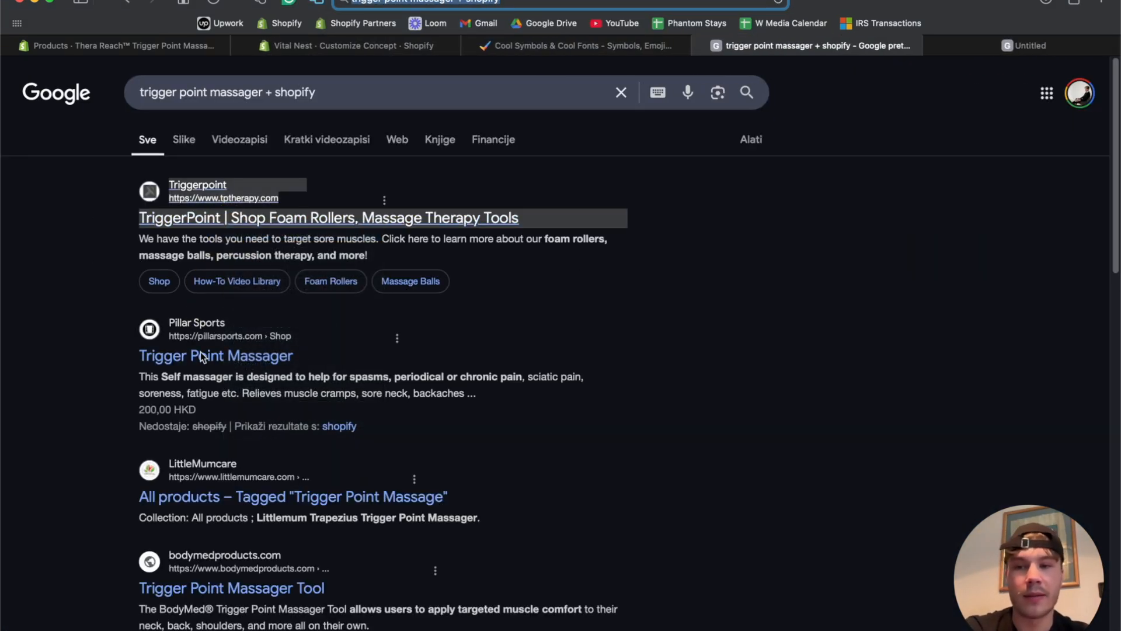
right_click(198, 355)
click(211, 366)
scroll(150, 367, down, 1)
scroll(250, 296, down, 3)
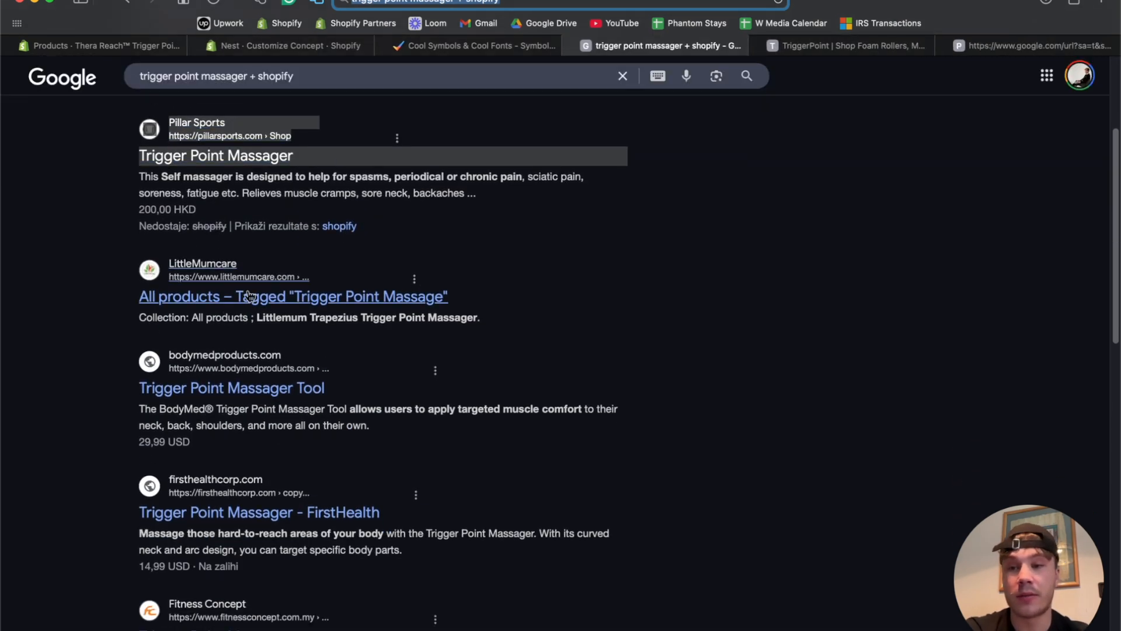
right_click(252, 292)
click(274, 297)
scroll(100, 331, down, 1)
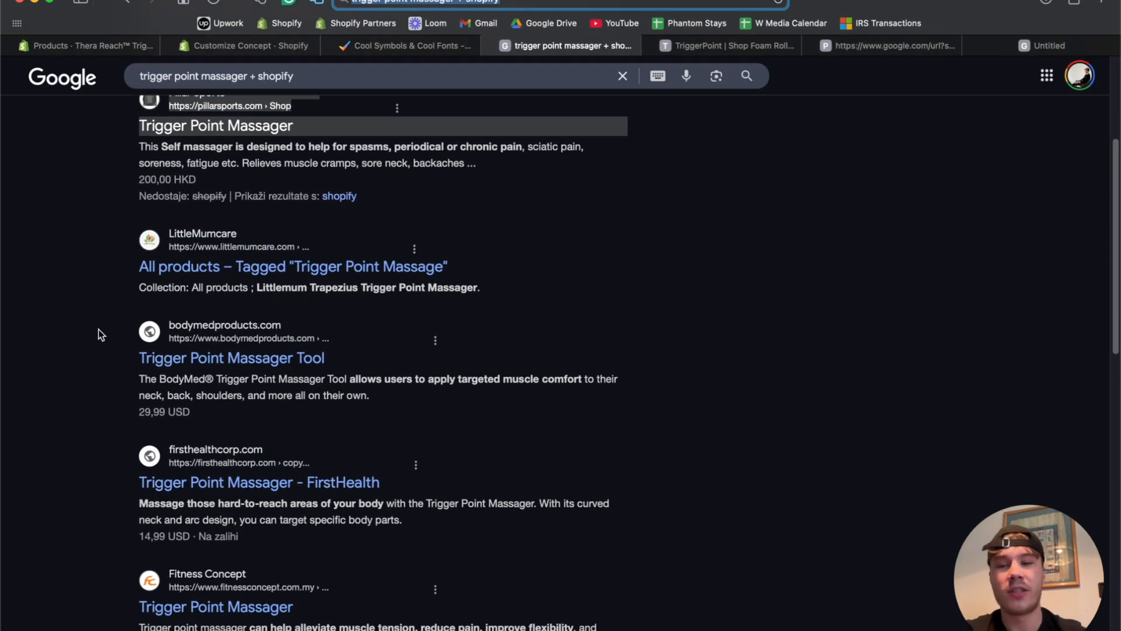
right_click(218, 356)
click(222, 365)
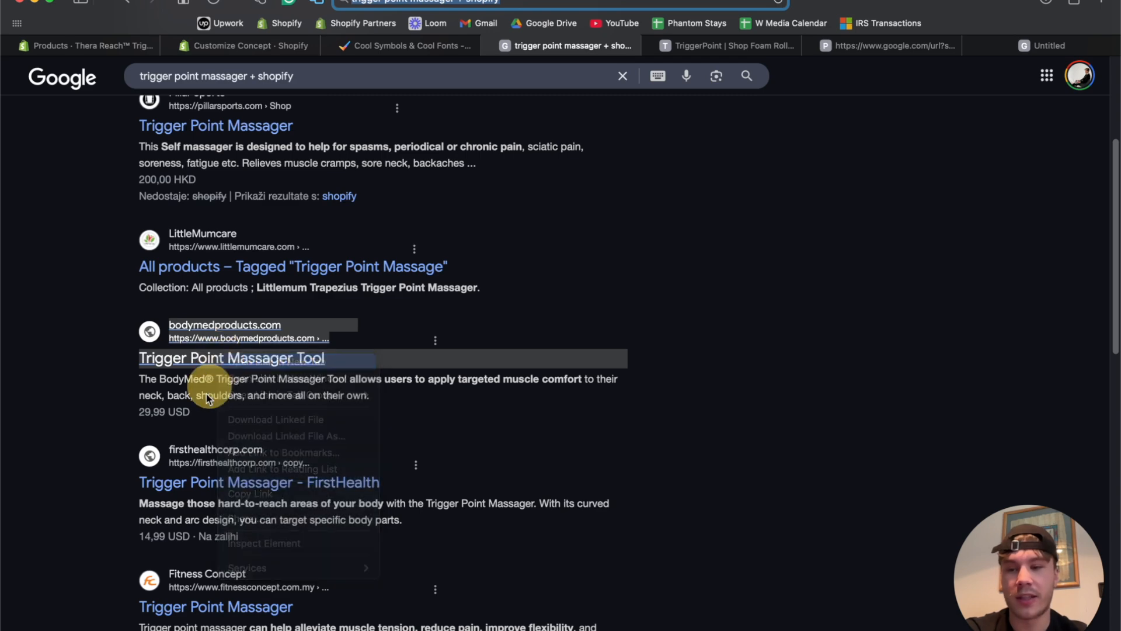
right_click(219, 480)
click(229, 456)
scroll(222, 486, down, 3)
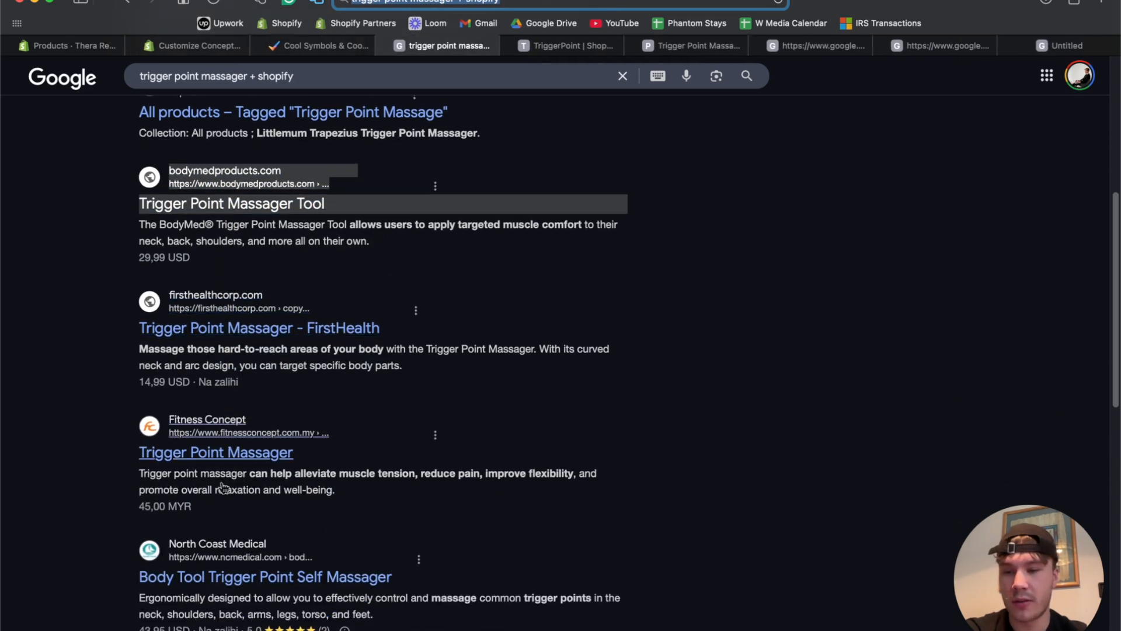
right_click(214, 578)
click(247, 454)
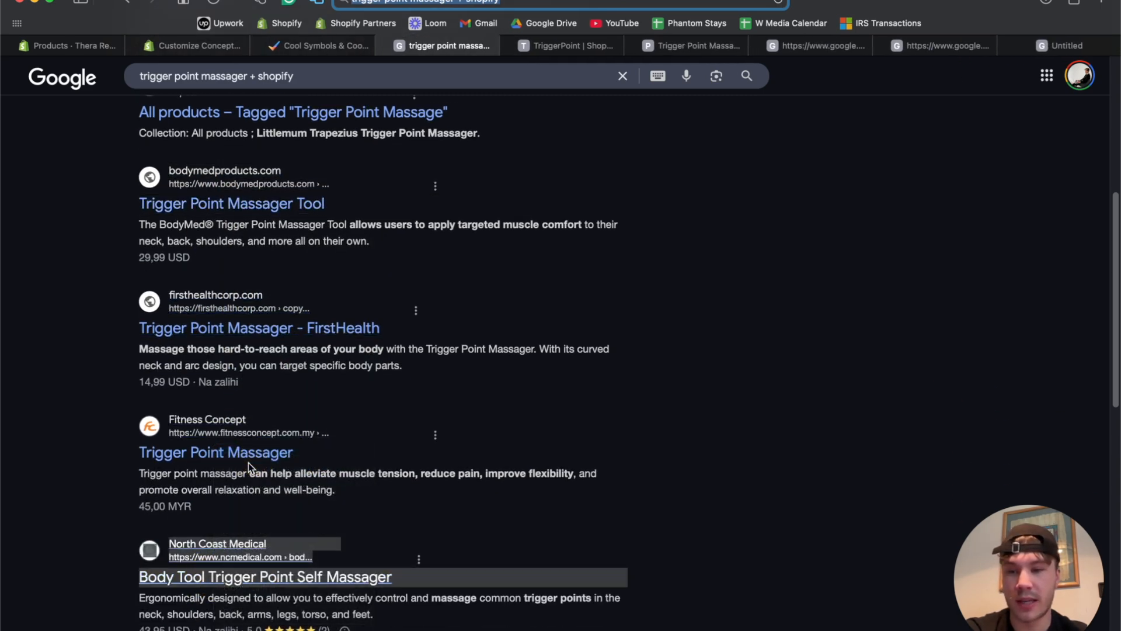
scroll(248, 463, down, 5)
scroll(247, 462, down, 2)
right_click(255, 383)
click(304, 302)
scroll(333, 234, up, 15)
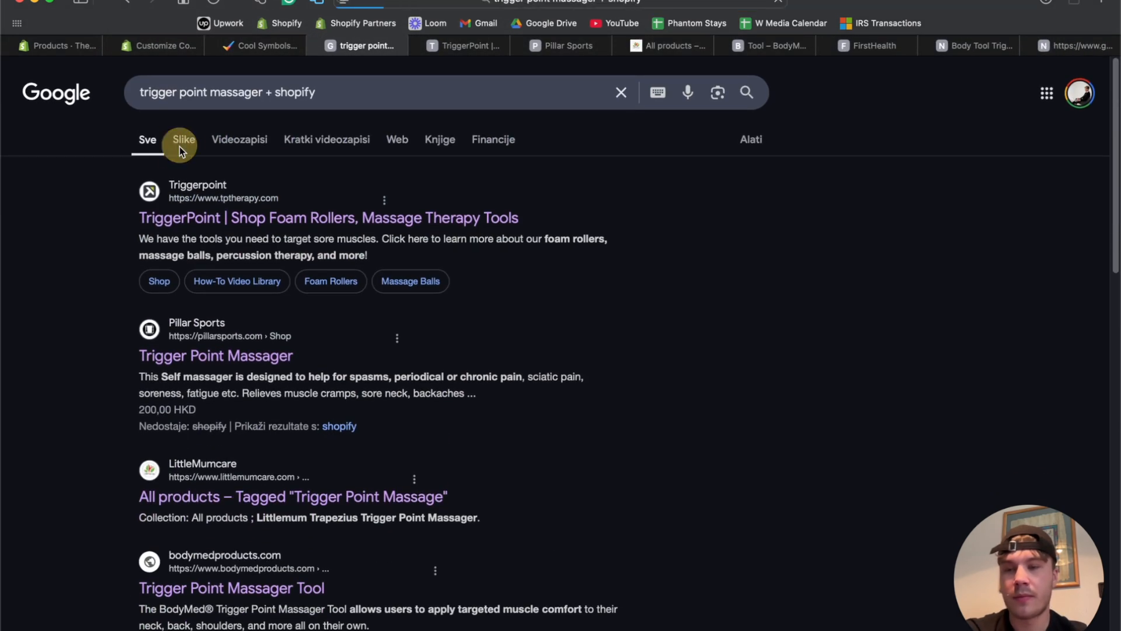
In image results, open the Reliveness, Aussie Bluegum Living and one more listing in new tabs.
click(185, 140)
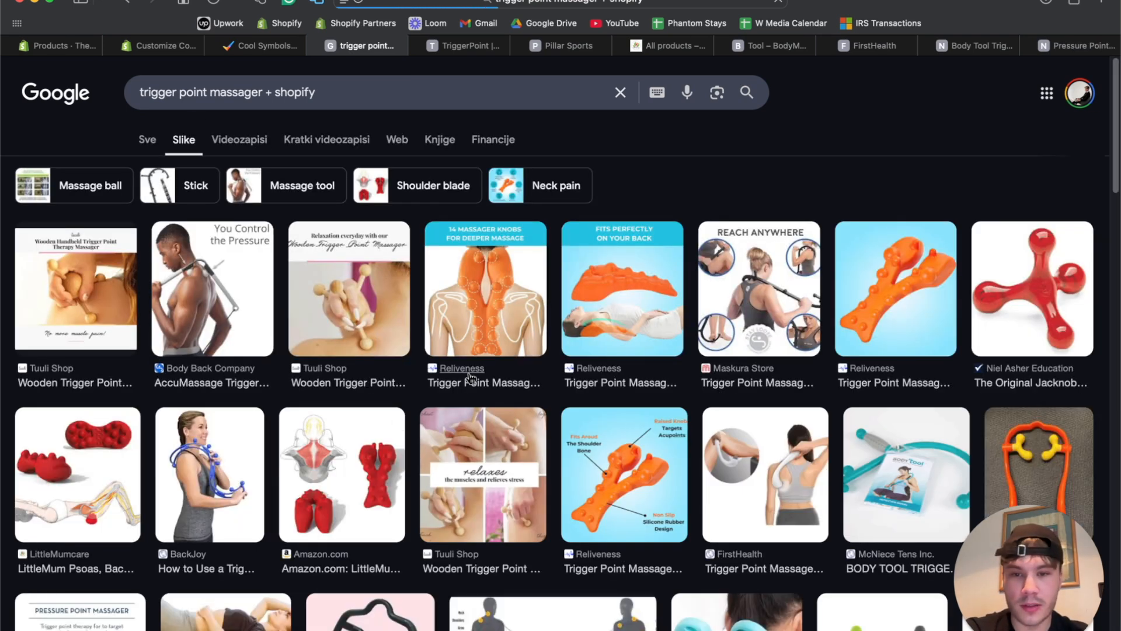
right_click(467, 370)
click(514, 383)
scroll(750, 415, down, 1)
scroll(749, 416, down, 2)
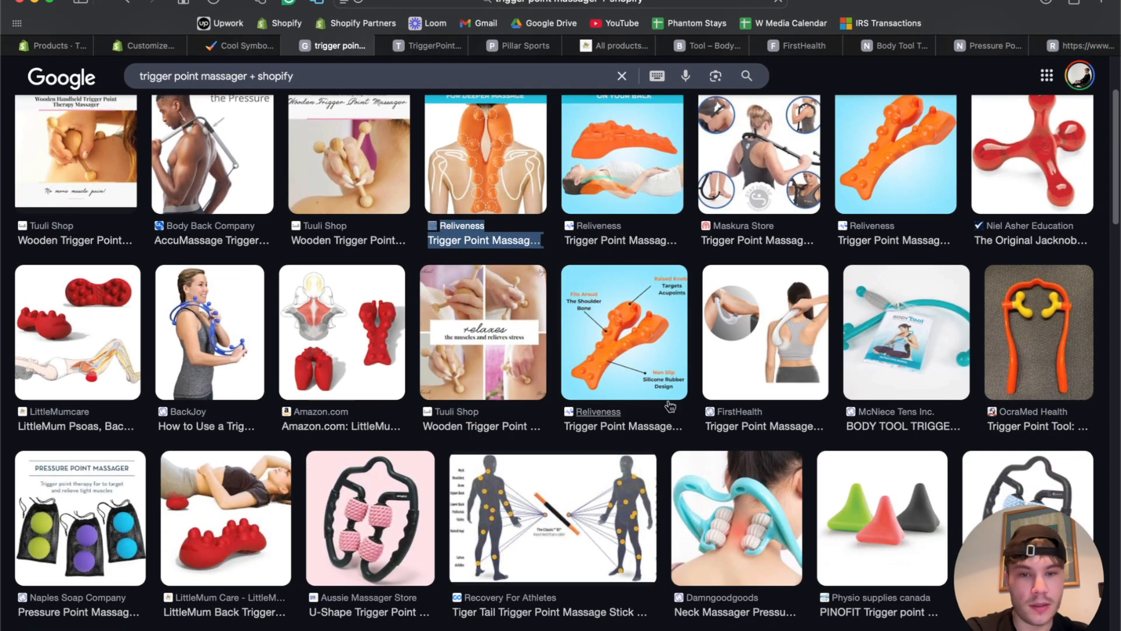
scroll(597, 414, down, 10)
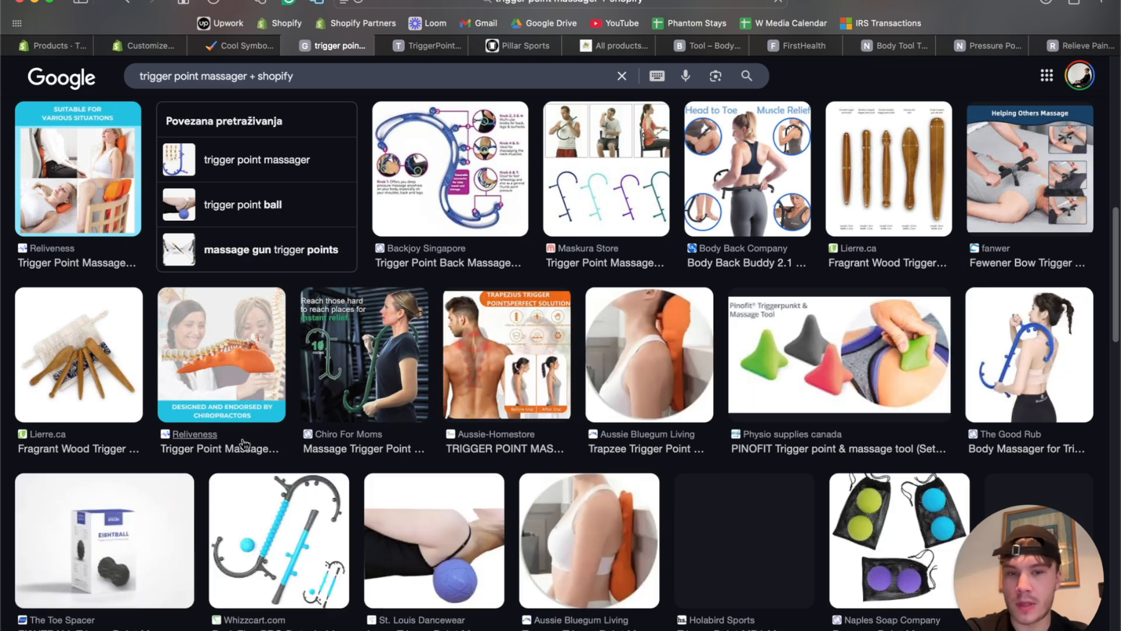
scroll(649, 334, down, 2)
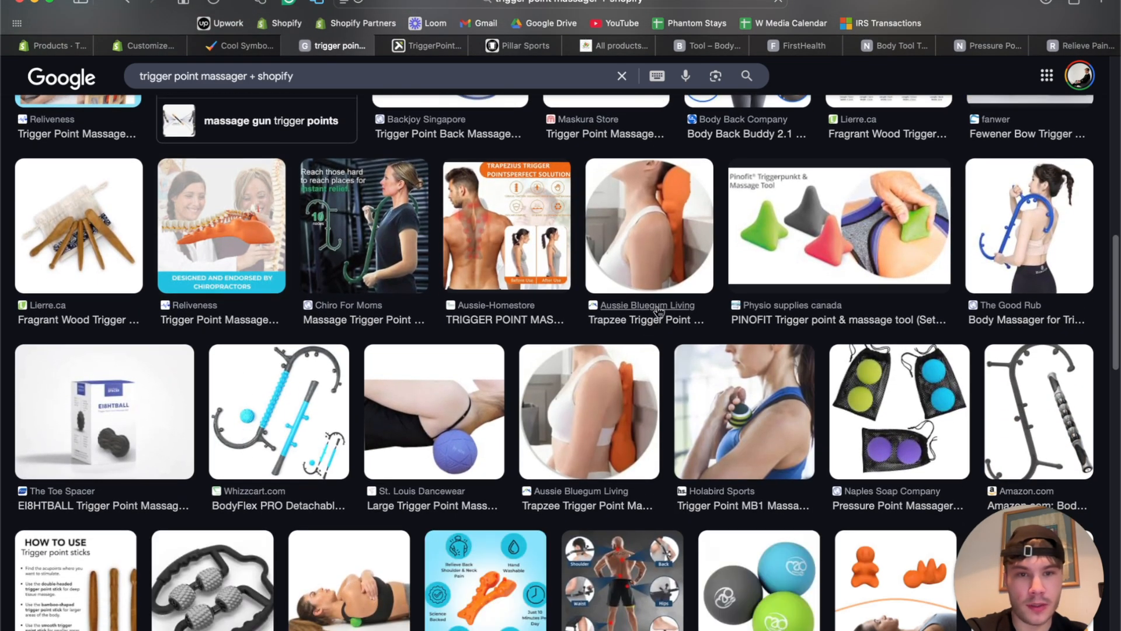
right_click(658, 311)
click(675, 317)
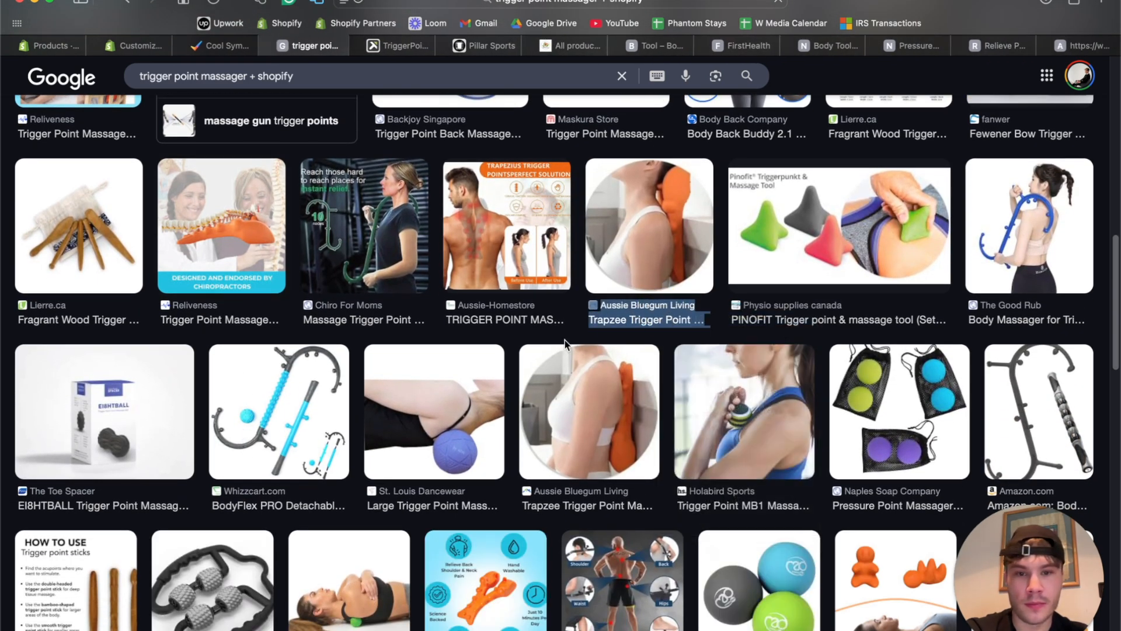
scroll(564, 342, down, 6)
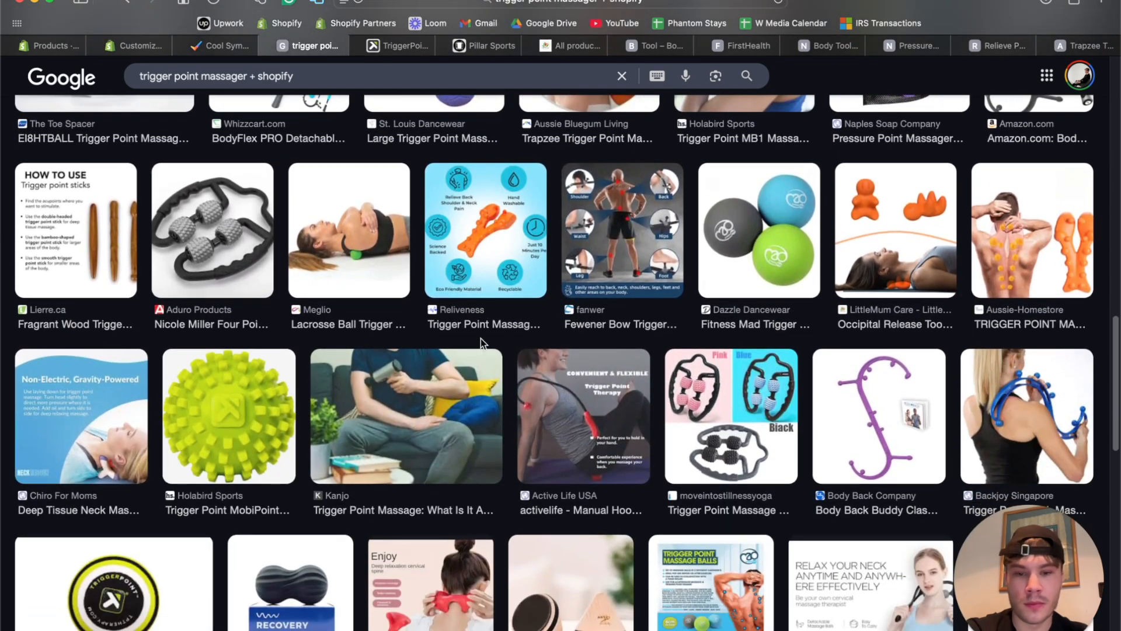
scroll(481, 338, down, 9)
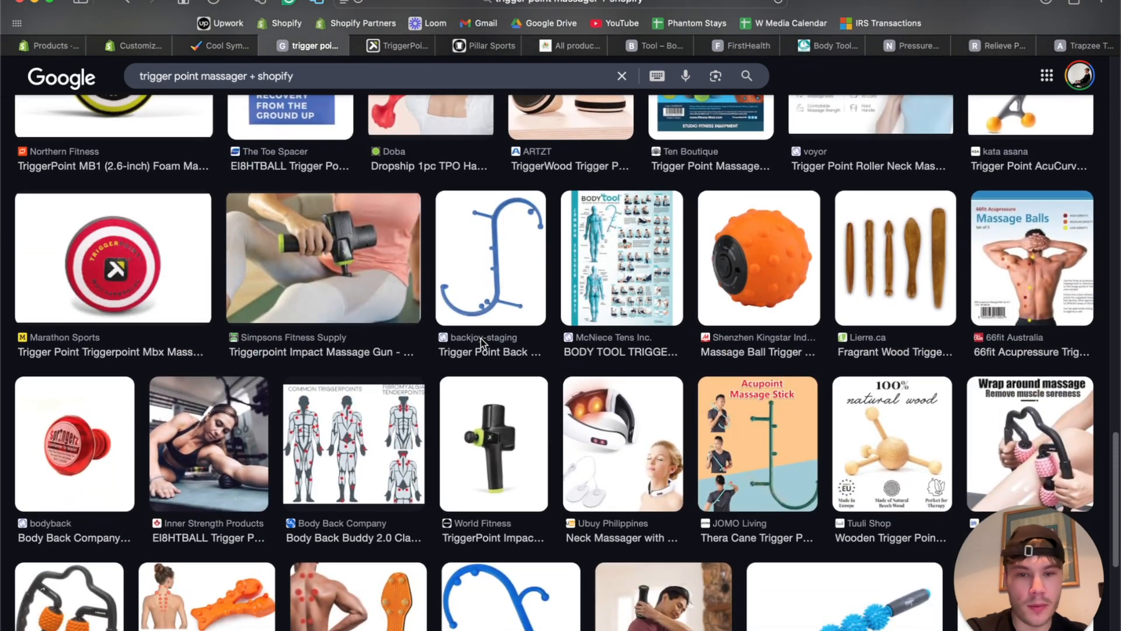
scroll(481, 338, down, 7)
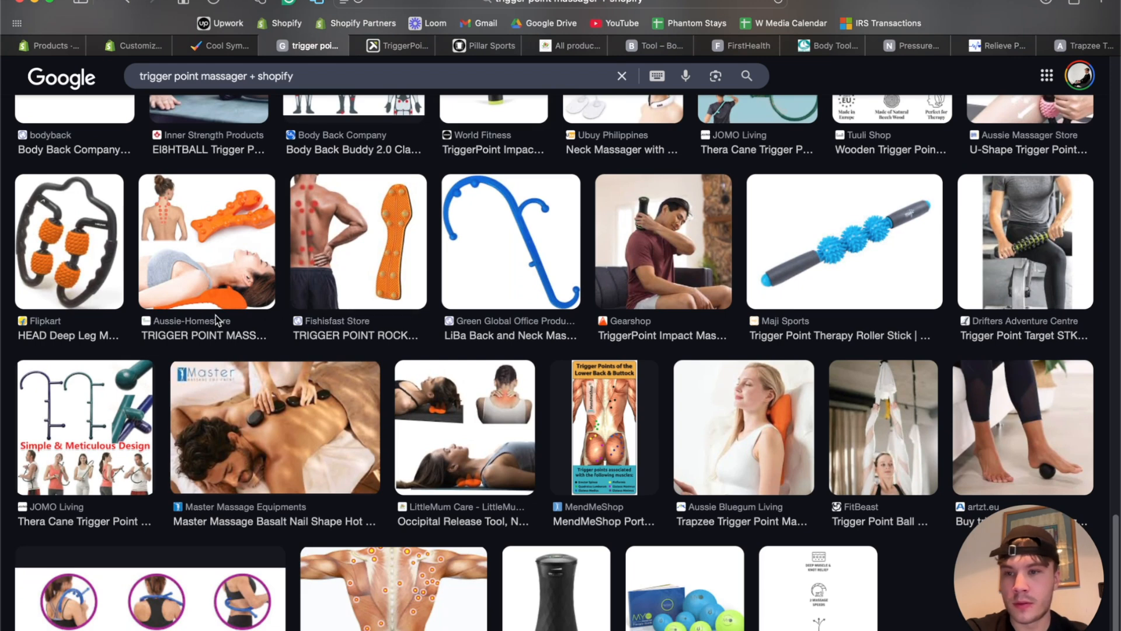
scroll(221, 321, down, 3)
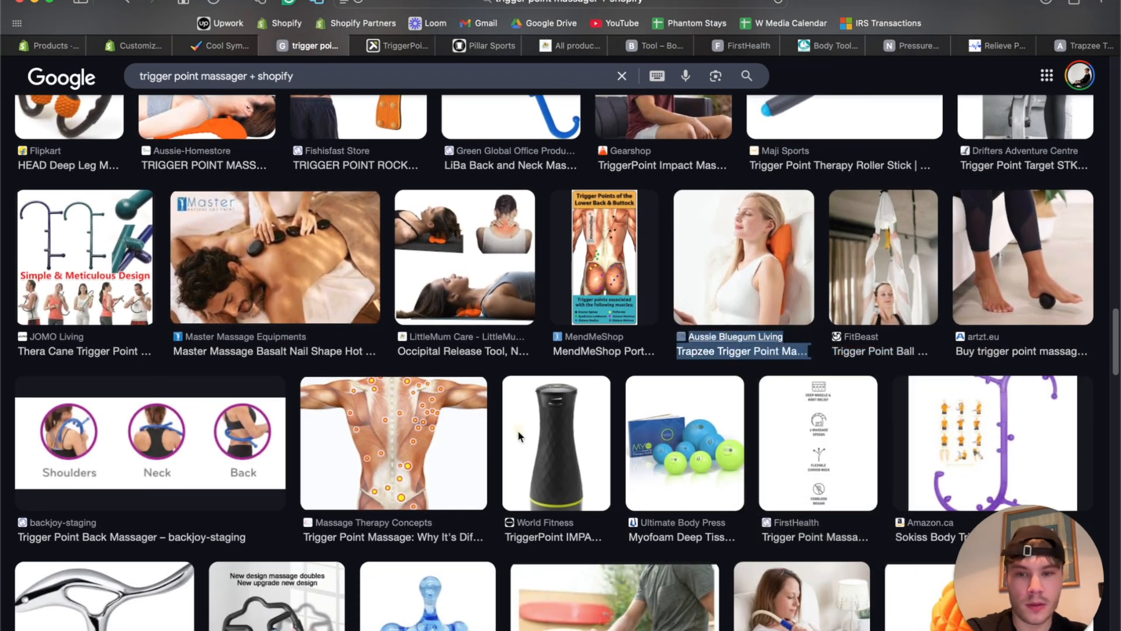
scroll(518, 433, down, 12)
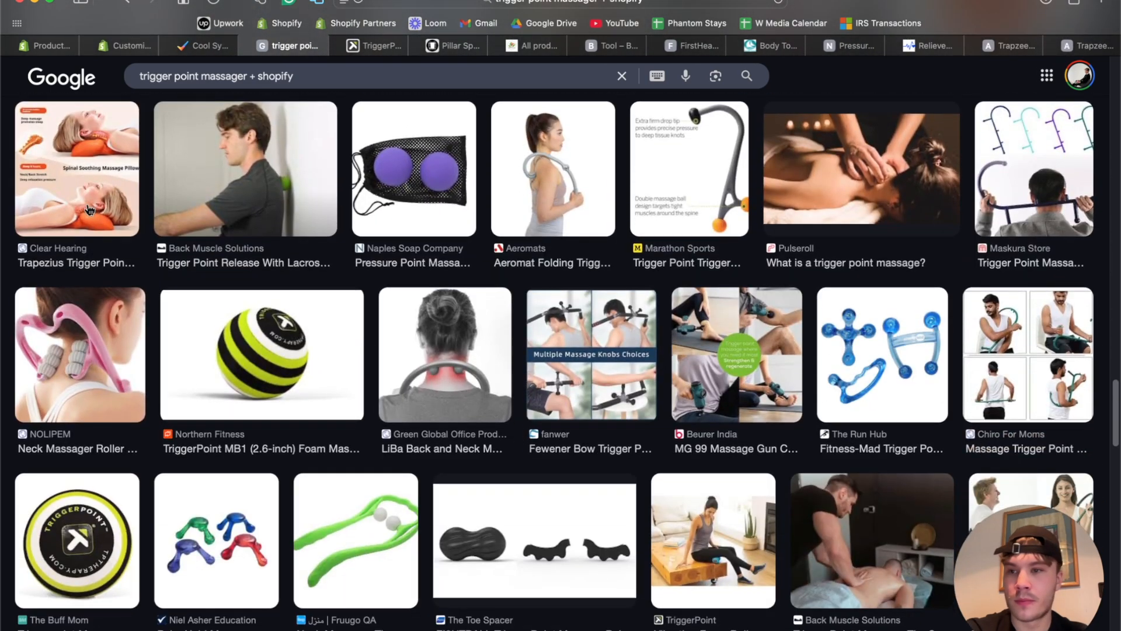
right_click(58, 263)
click(71, 267)
scroll(412, 331, down, 12)
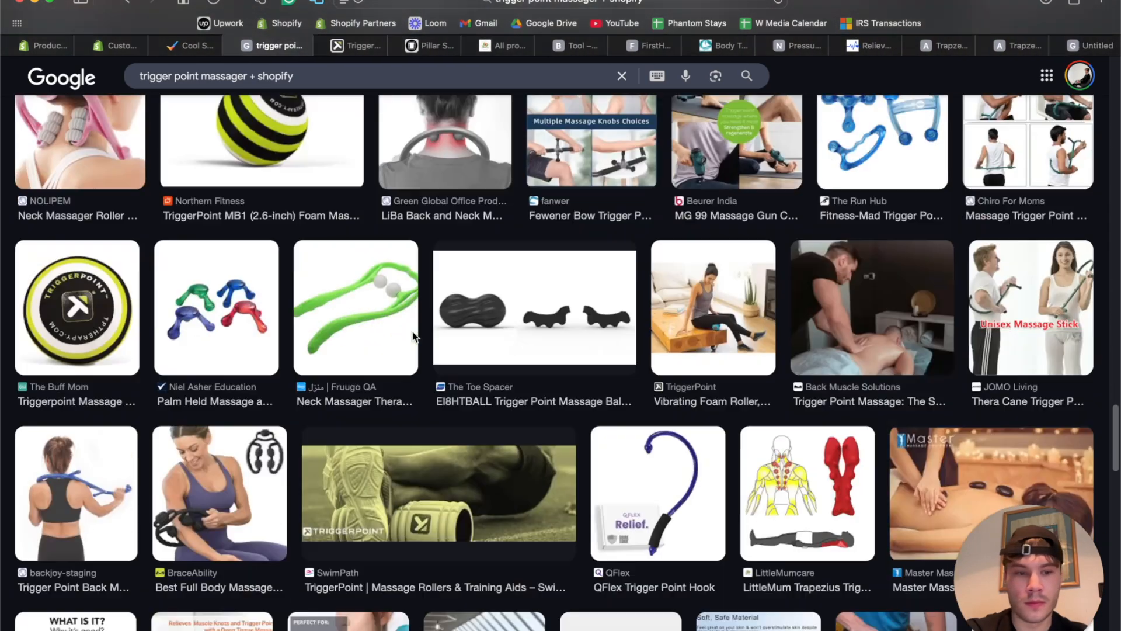
scroll(413, 331, down, 8)
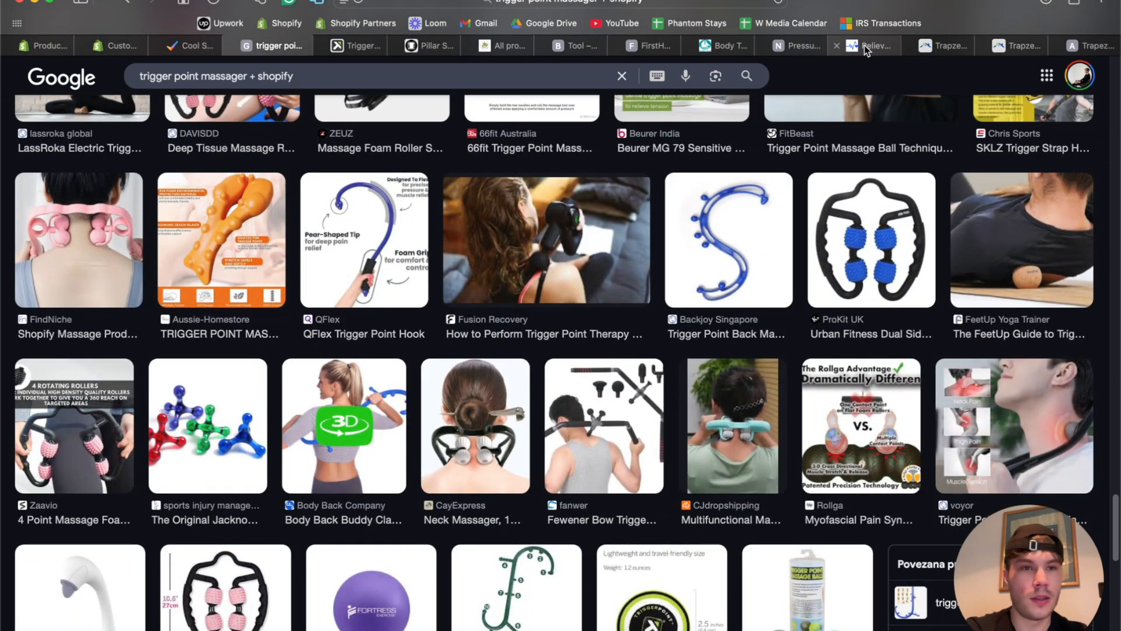
On the Reliveness product page, dismiss the discount popup and scroll through the listing.
click(864, 47)
click(708, 253)
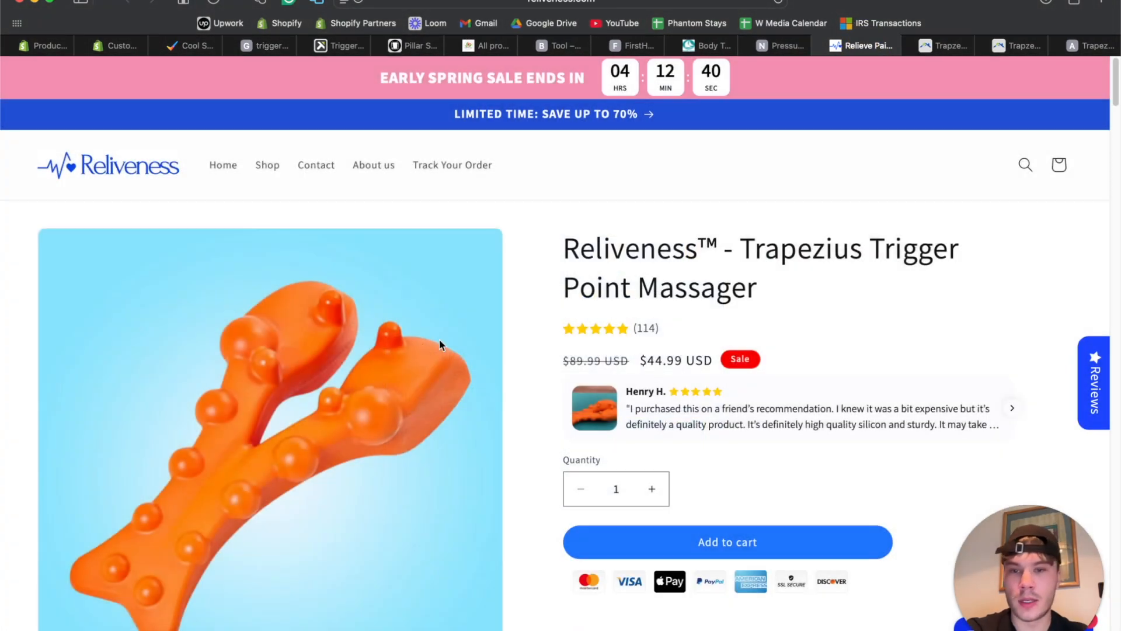
scroll(441, 342, down, 5)
scroll(408, 409, up, 2)
scroll(406, 373, down, 17)
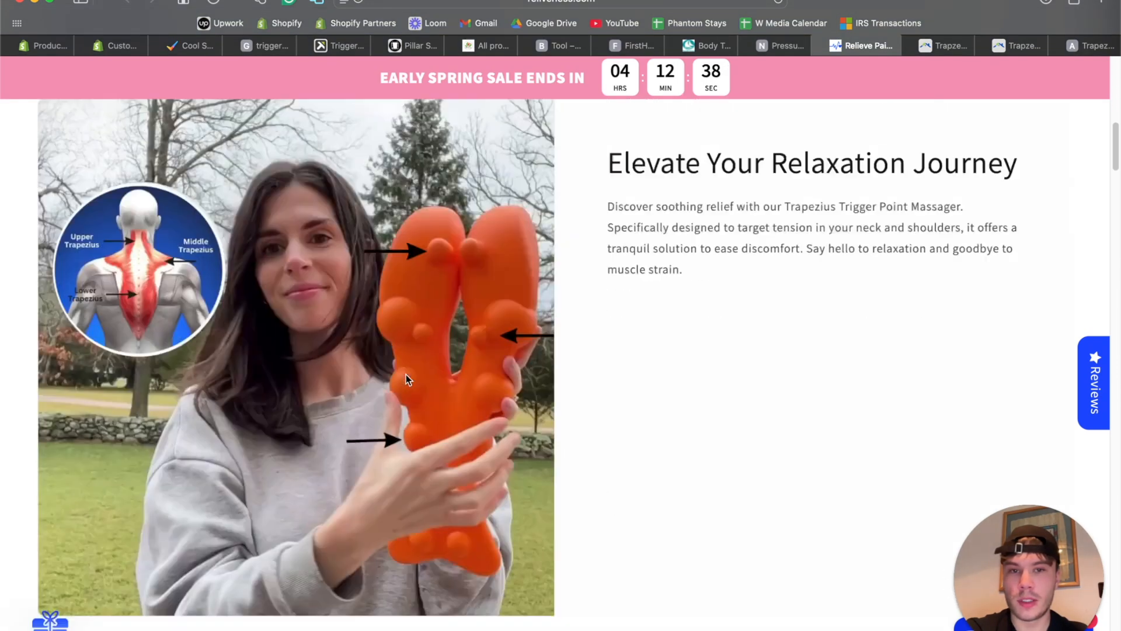
scroll(402, 327, up, 5)
scroll(400, 283, down, 15)
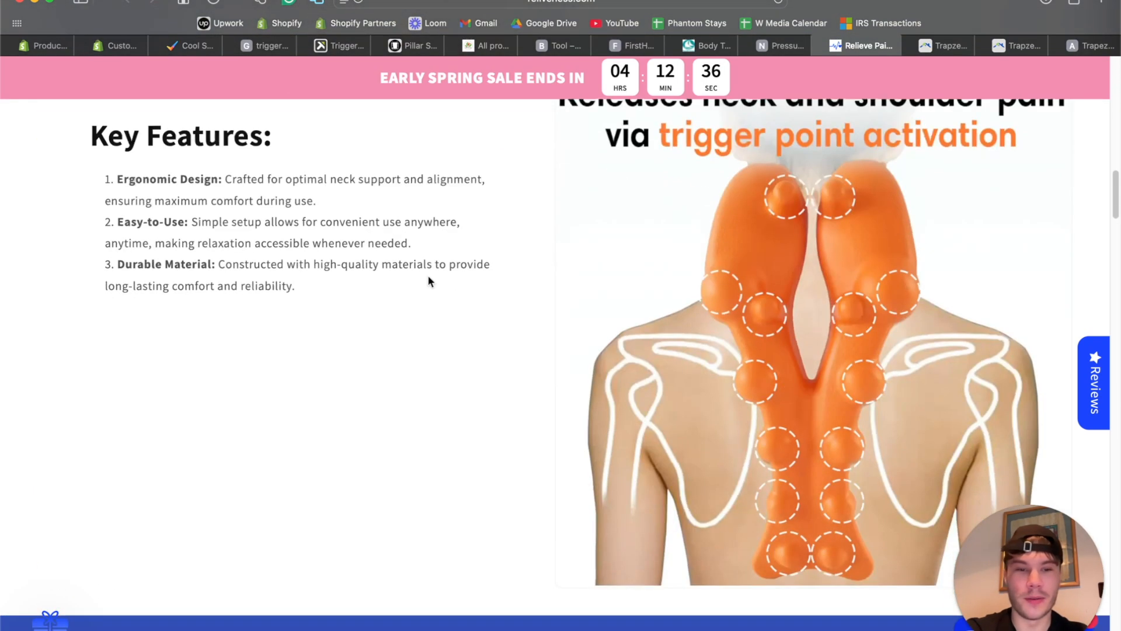
scroll(458, 317, down, 10)
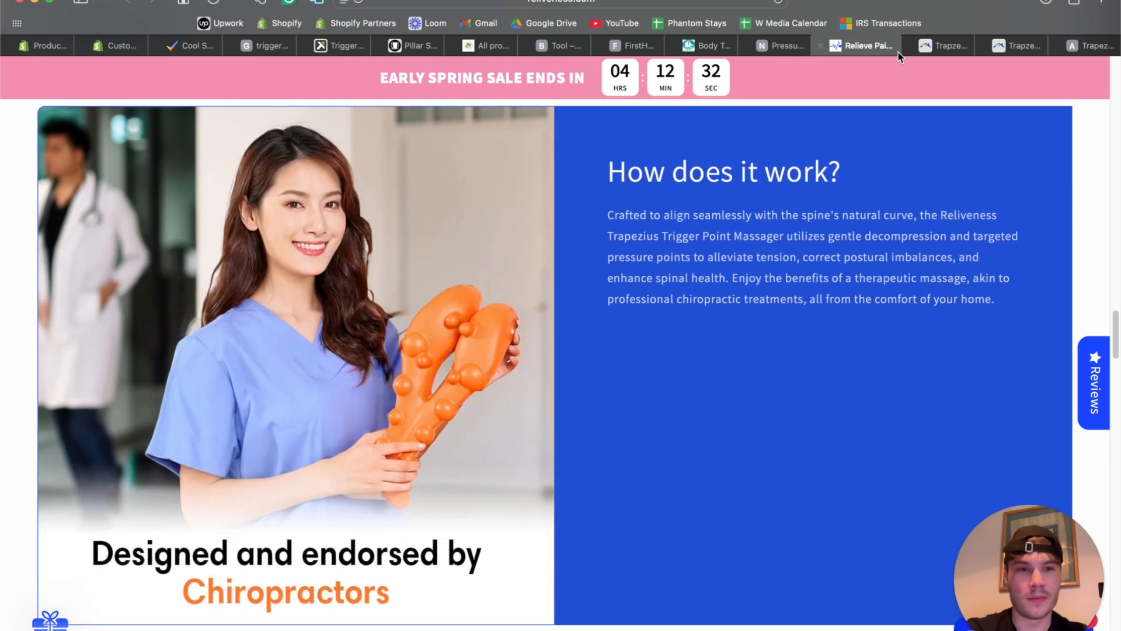
On the Trapzee page, enlarge the back trigger-point diagram, zoom in and out, then close it.
click(938, 52)
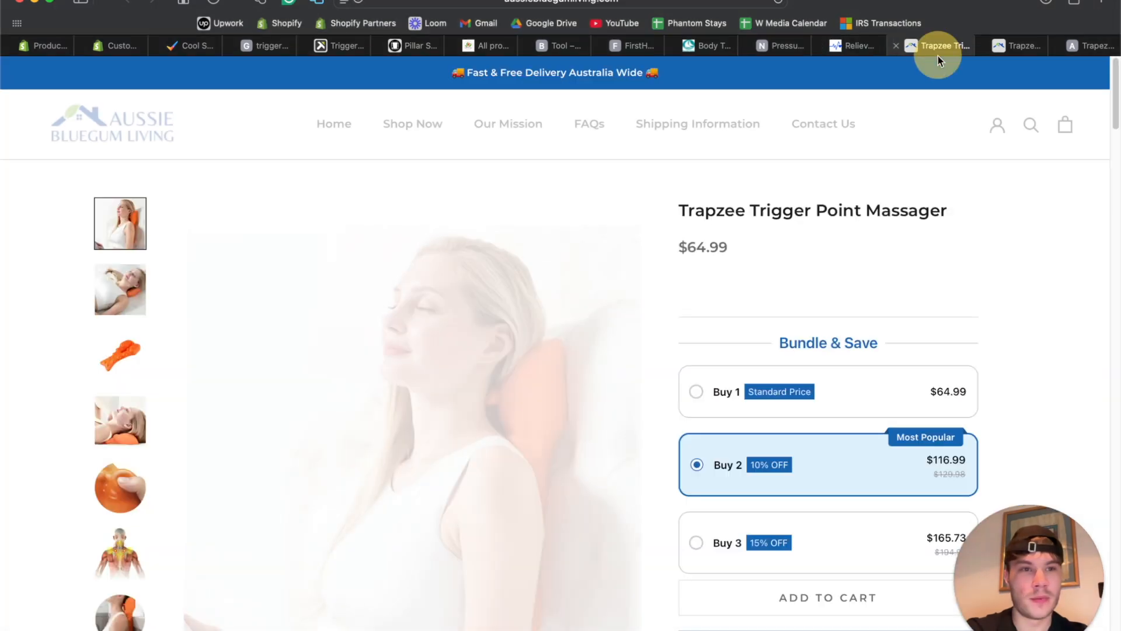
scroll(240, 321, down, 3)
scroll(117, 444, down, 10)
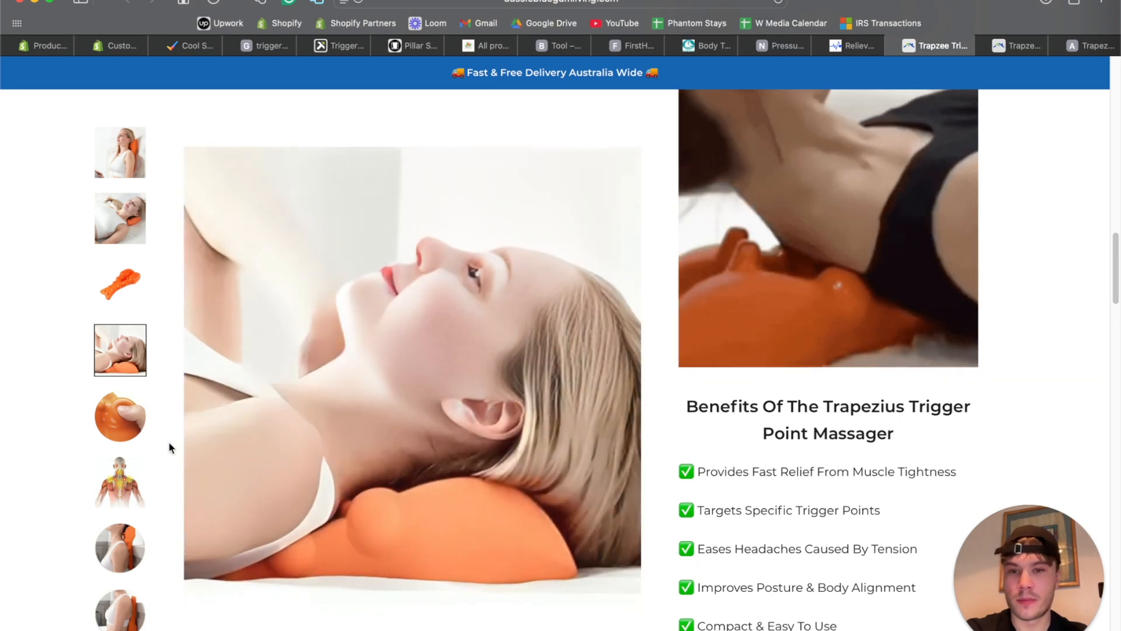
scroll(120, 479, down, 4)
scroll(121, 482, down, 10)
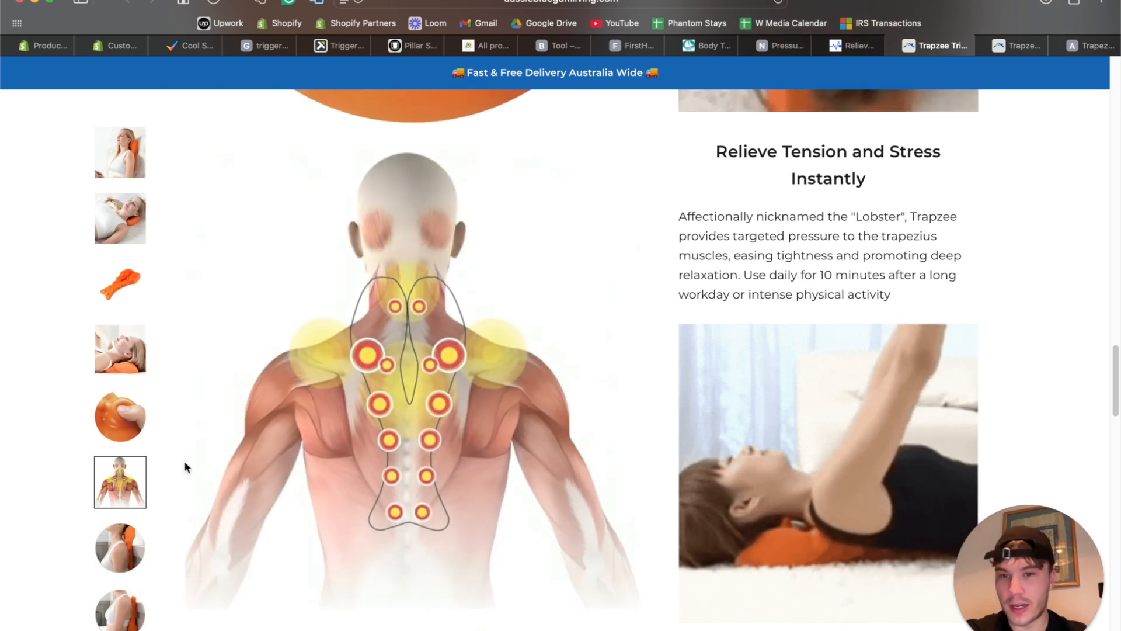
scroll(265, 458, down, 3)
click(419, 296)
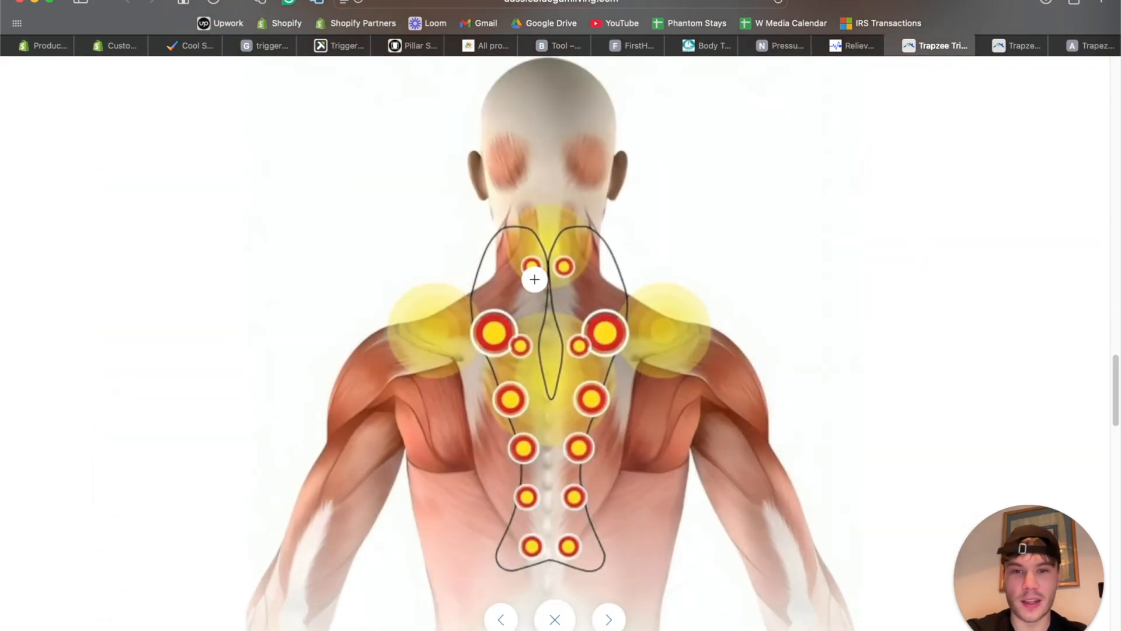
click(556, 362)
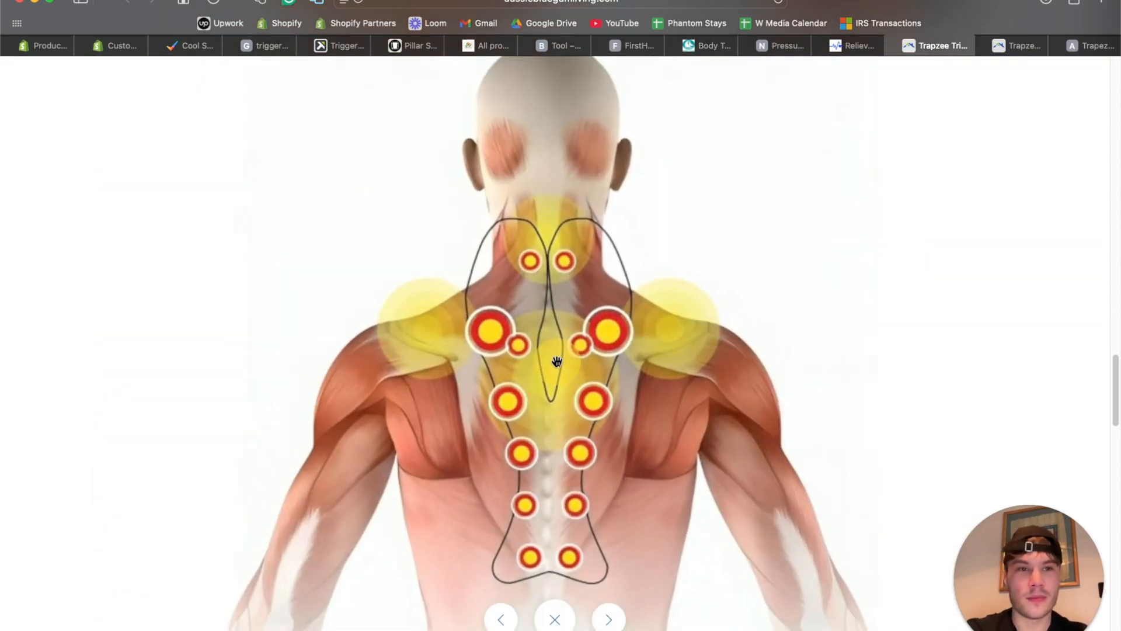
click(555, 481)
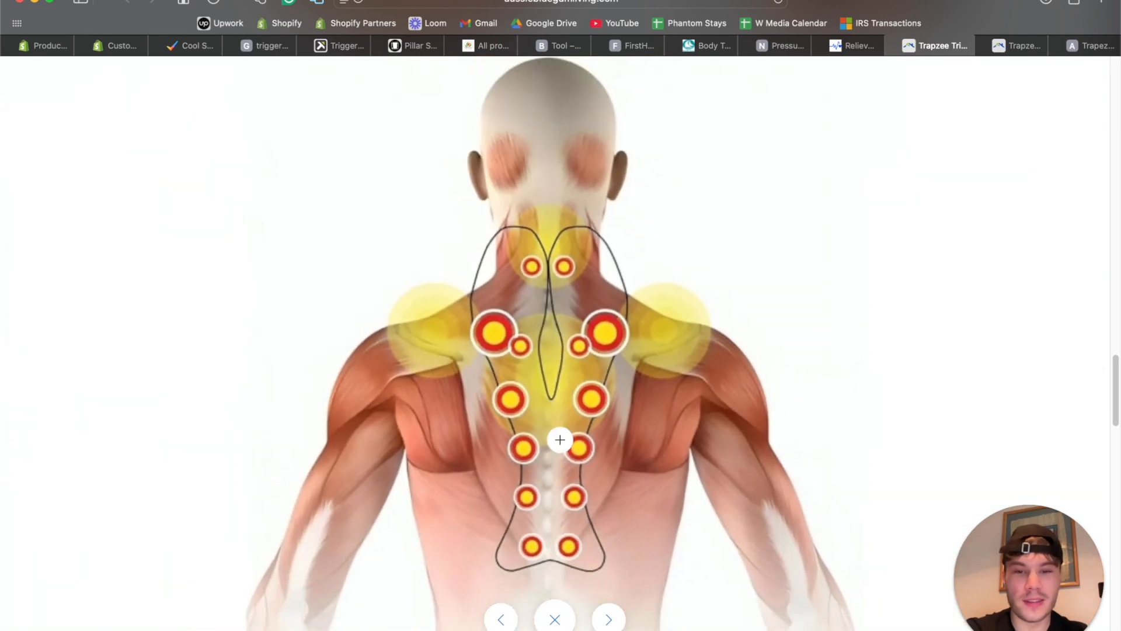
click(582, 335)
click(582, 335)
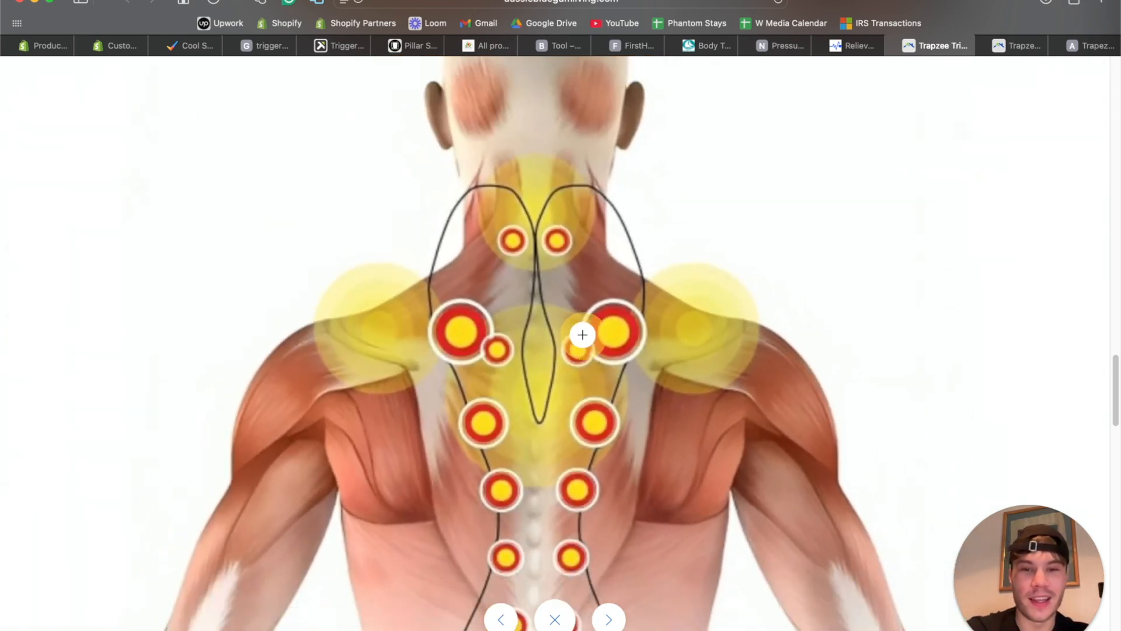
click(556, 623)
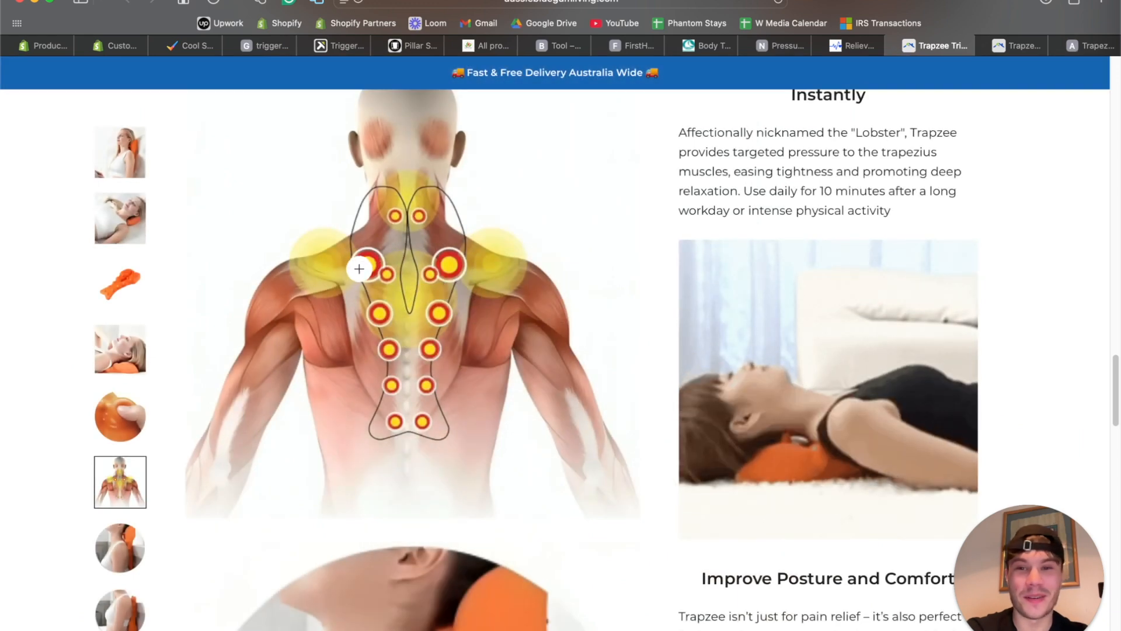
click(1025, 43)
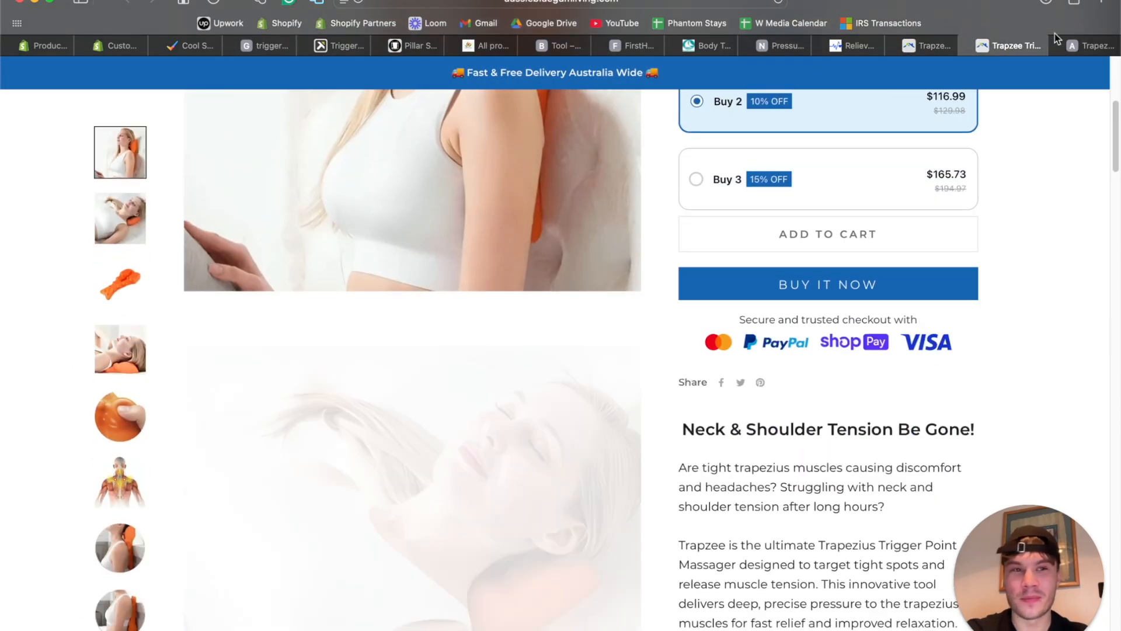
Close the duplicate Trapzee tab and save the NeckHale's plain massager image to Downloads.
click(969, 47)
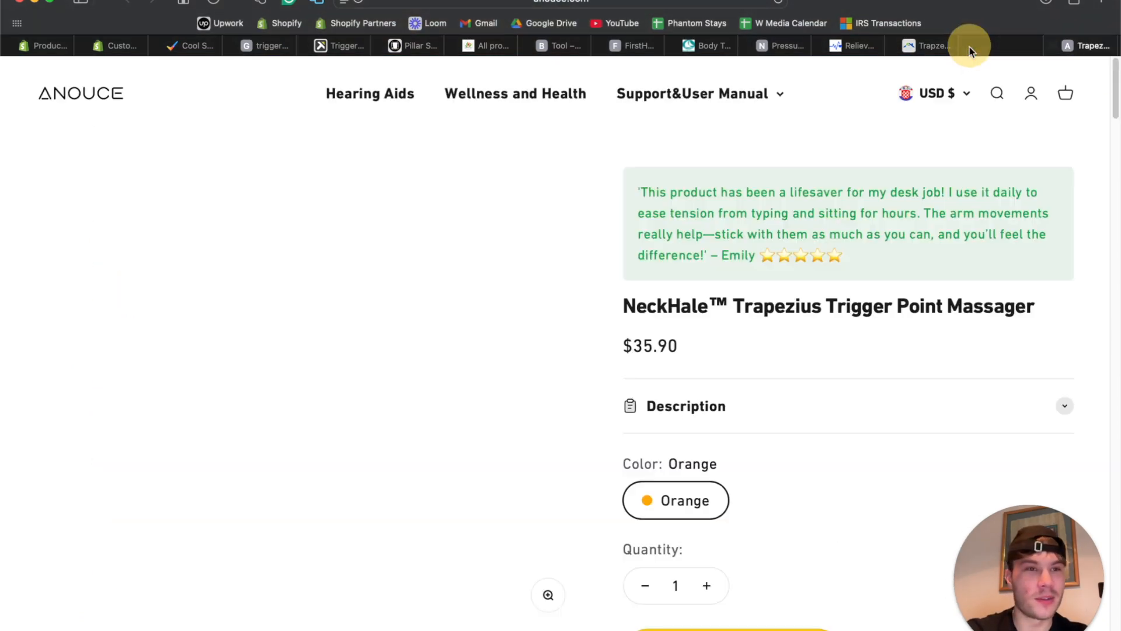
scroll(390, 346, down, 1)
scroll(390, 346, up, 2)
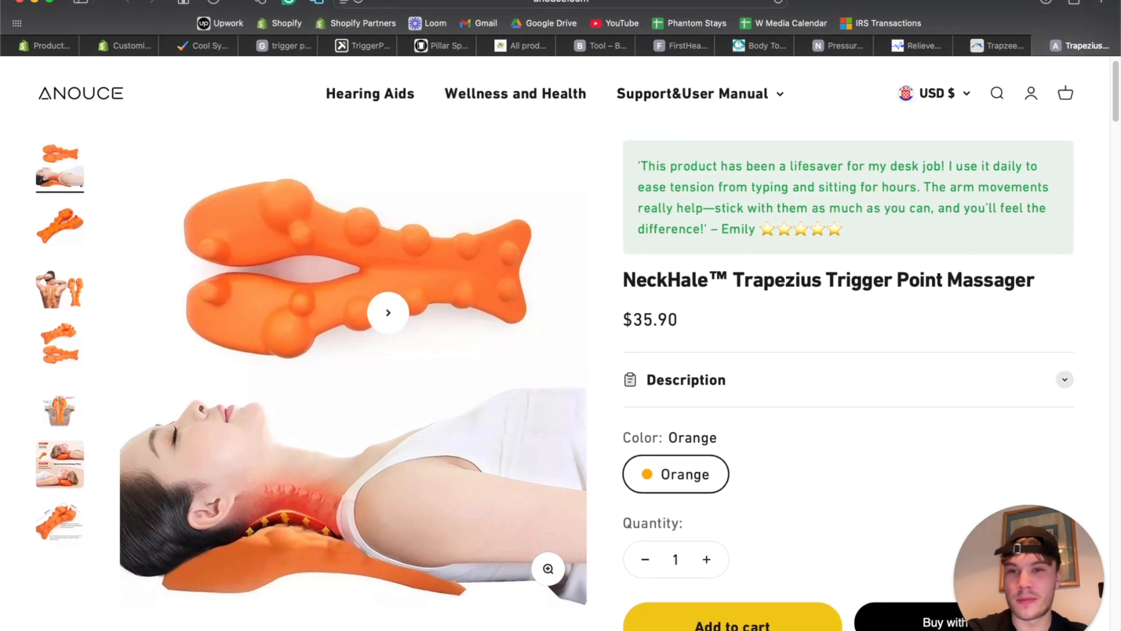
click(65, 475)
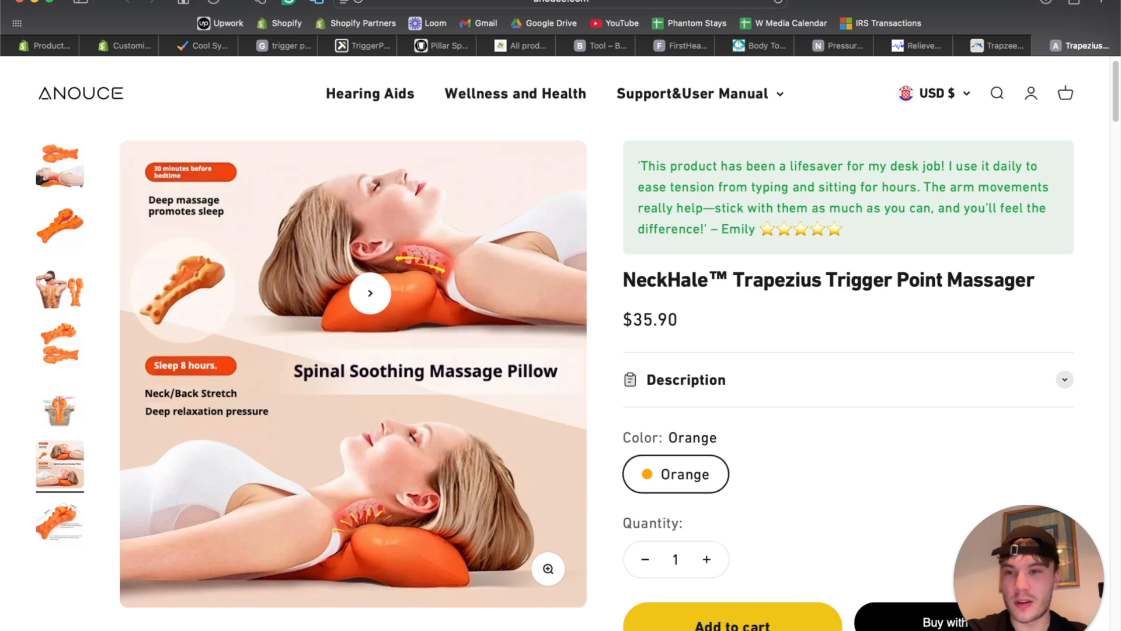
click(61, 507)
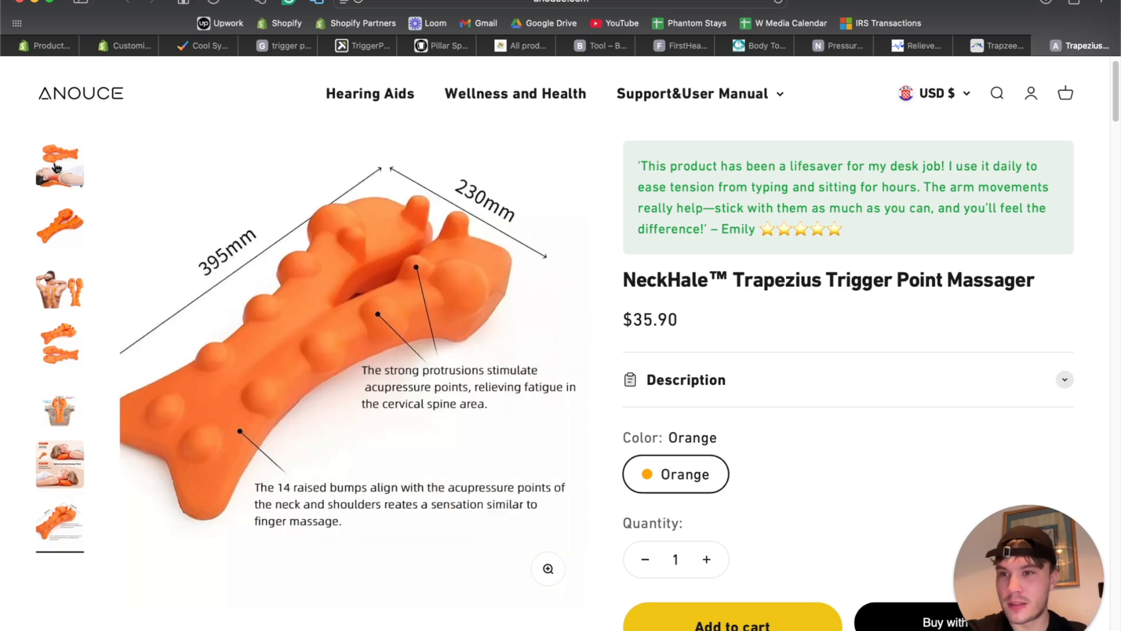
click(54, 159)
click(72, 233)
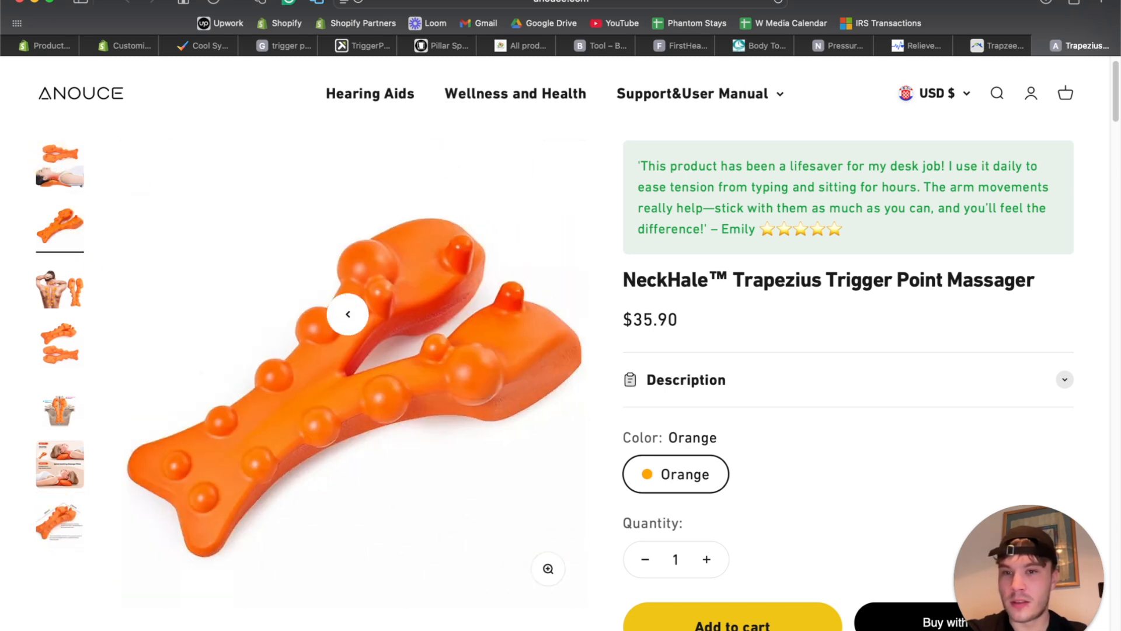
right_click(348, 315)
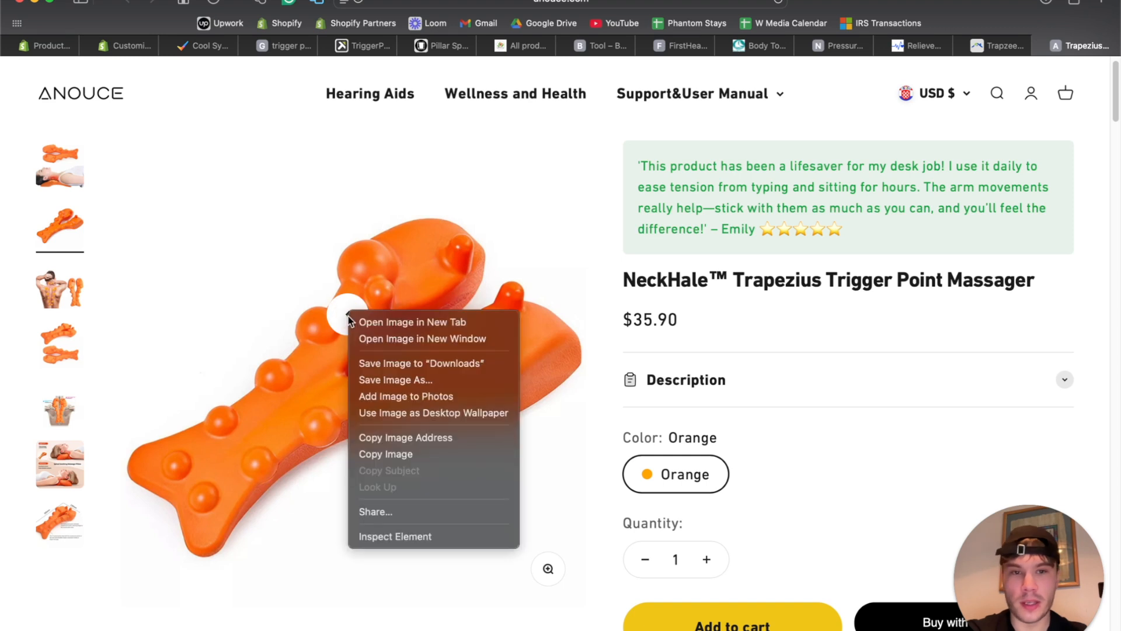
click(440, 323)
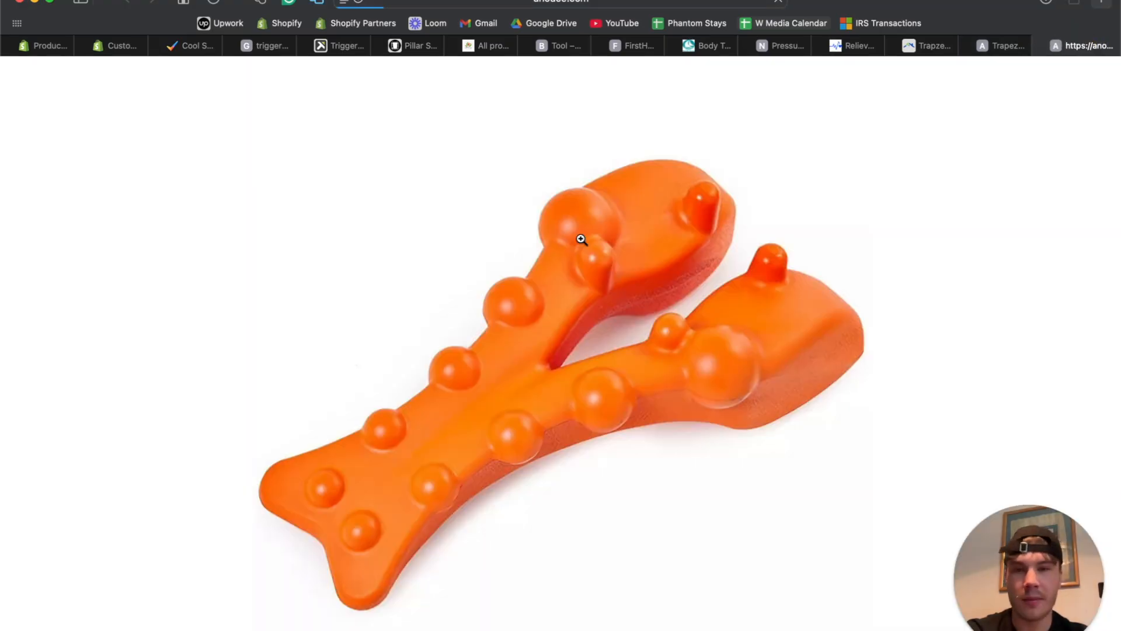
right_click(555, 229)
click(579, 233)
Save the gallery photo of a man's back with the massager to Downloads.
click(1003, 46)
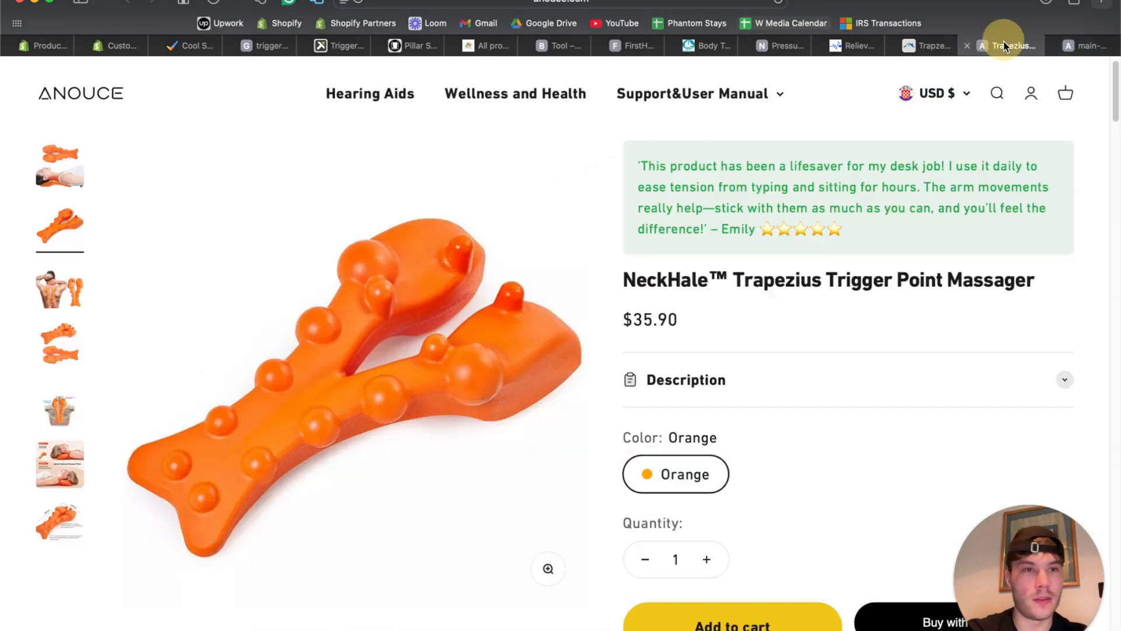
click(65, 343)
click(59, 301)
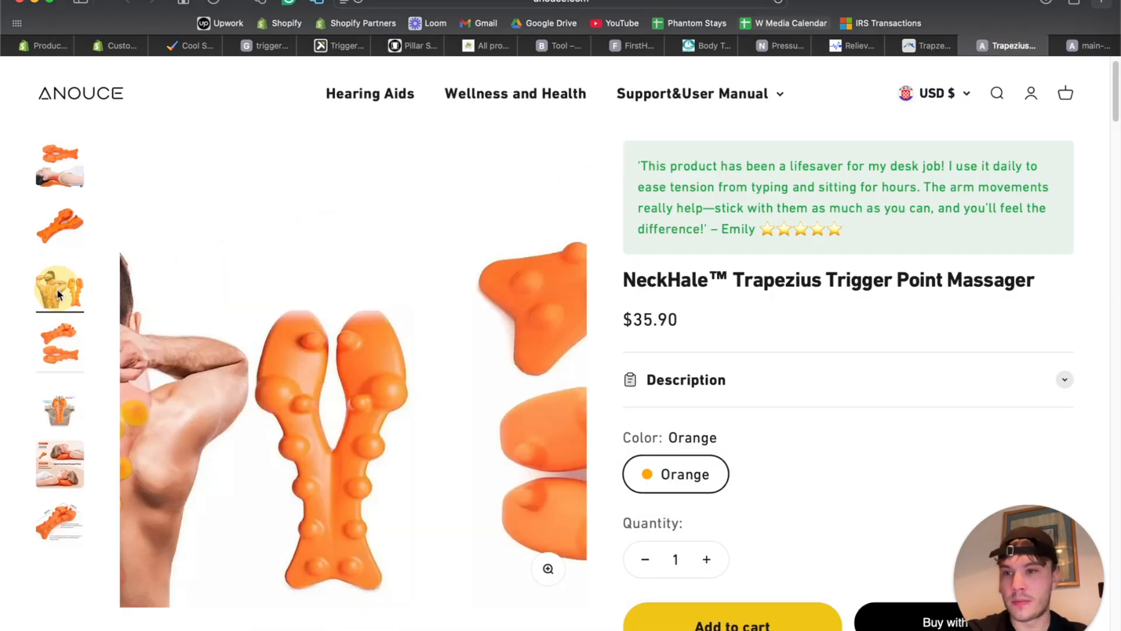
right_click(382, 363)
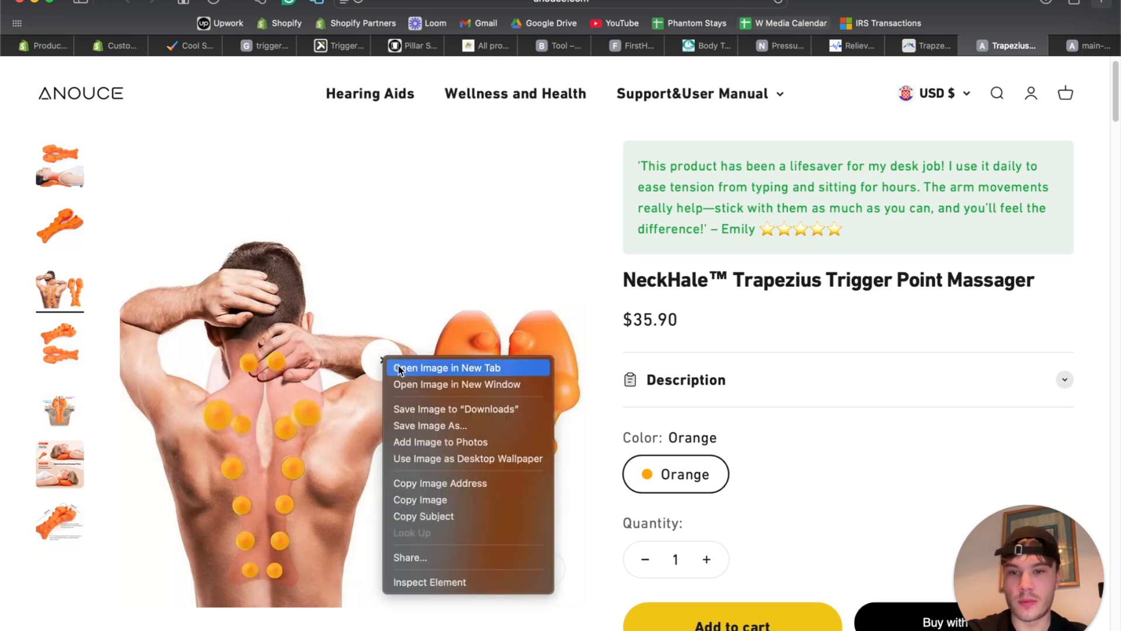
click(417, 405)
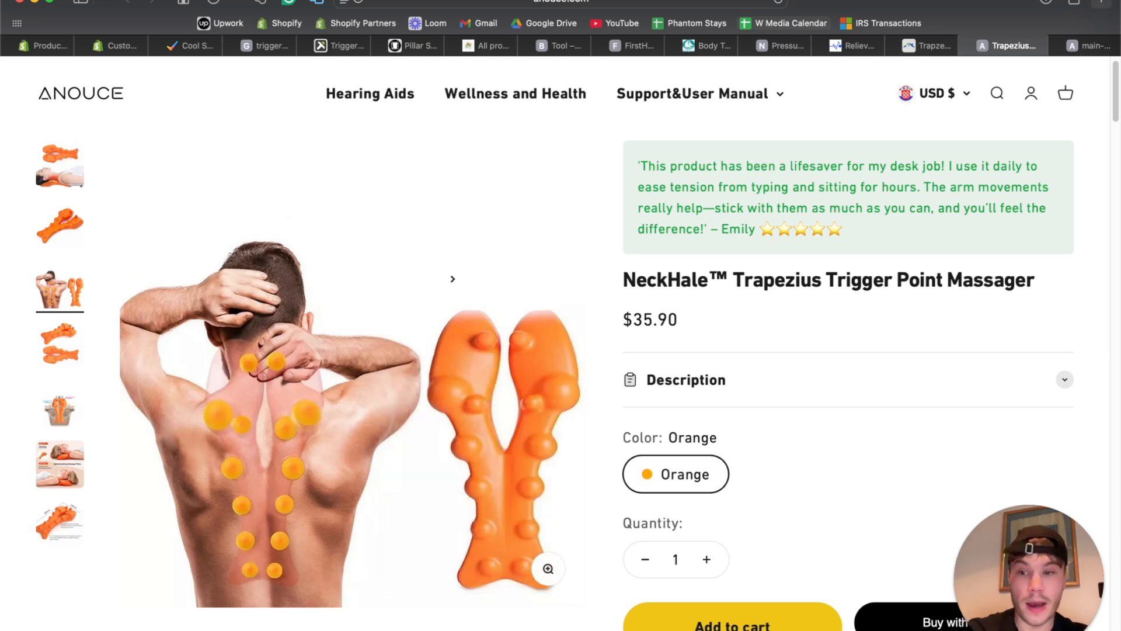
scroll(82, 484, up, 1)
click(82, 484)
click(935, 42)
scroll(446, 267, down, 3)
Copy the Trapzee page's address and load it in Google Chrome.
scroll(443, 295, up, 3)
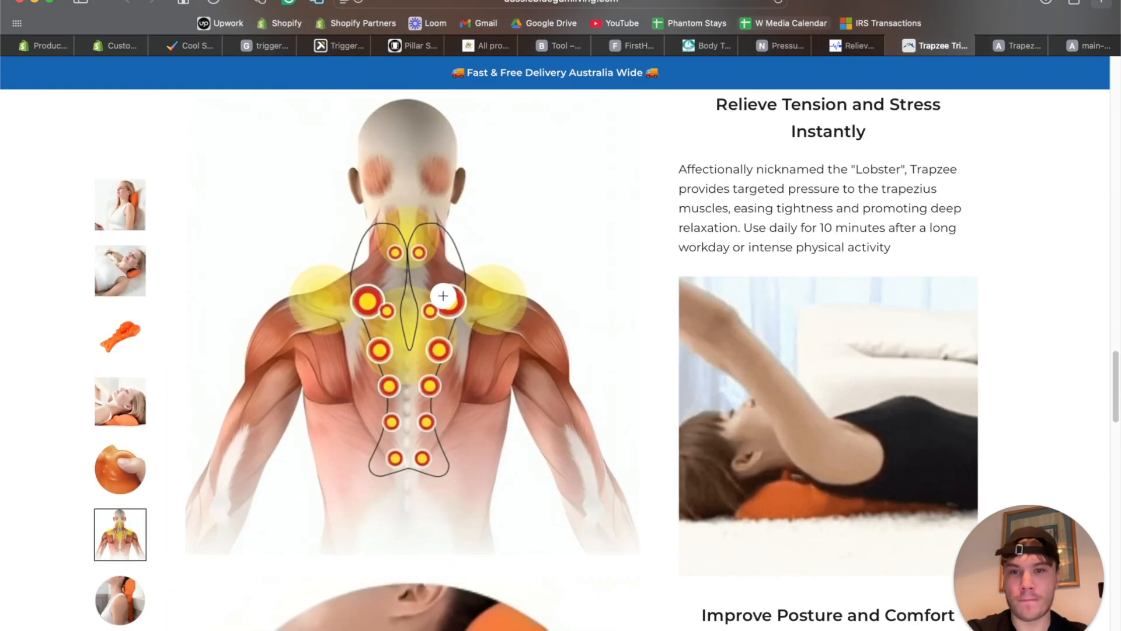
click(444, 295)
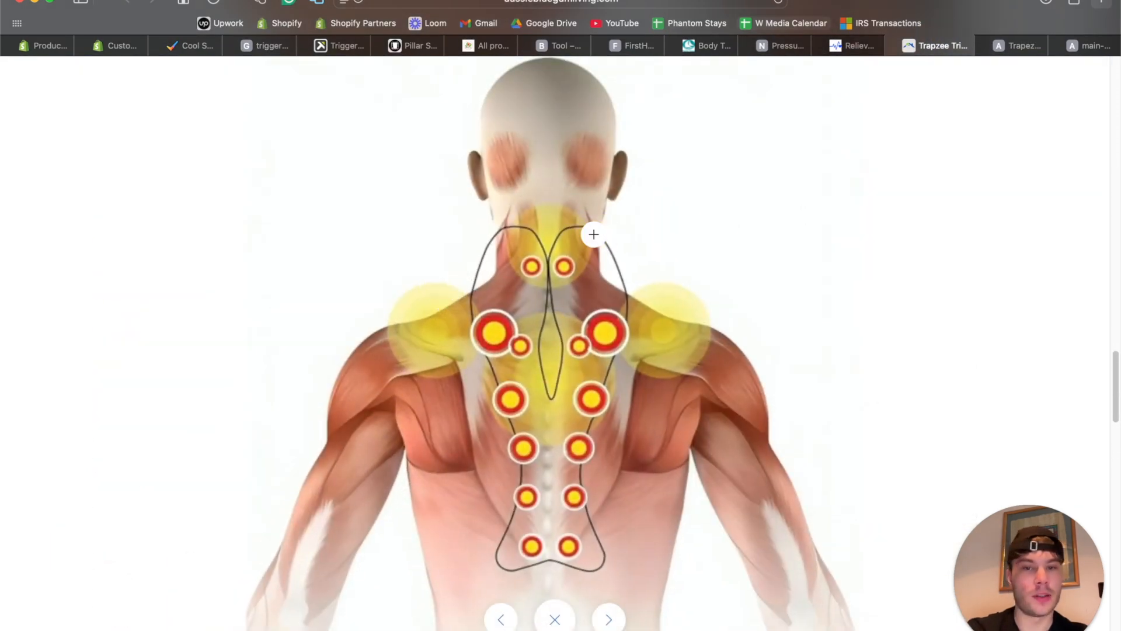
click(685, 6)
key(super+c)
key(super+space)
text(ch)
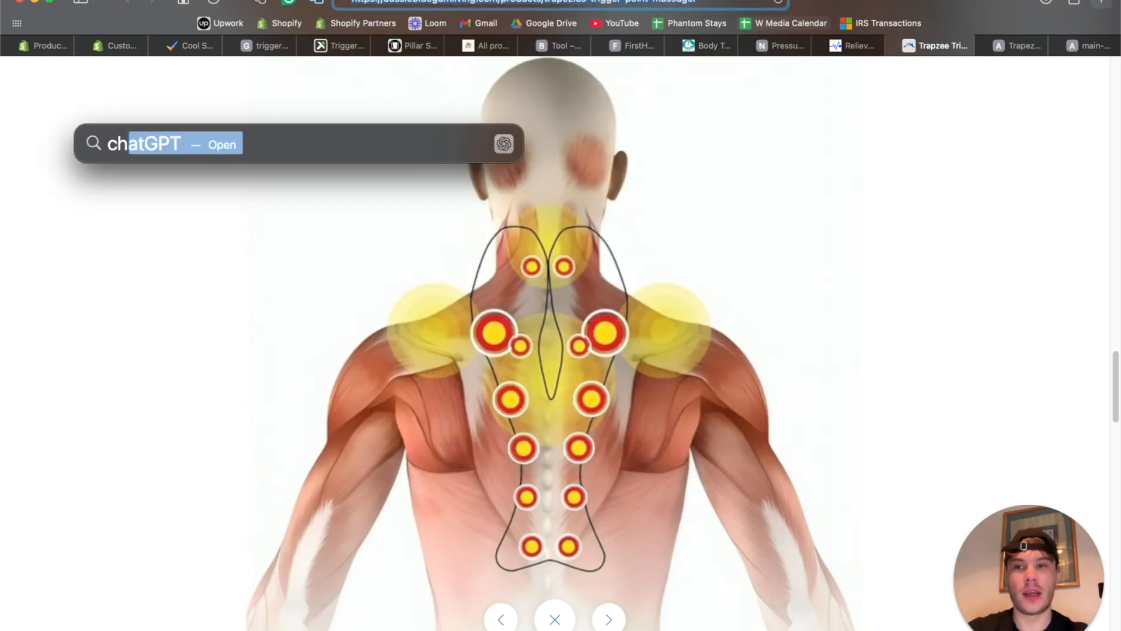
key(Return)
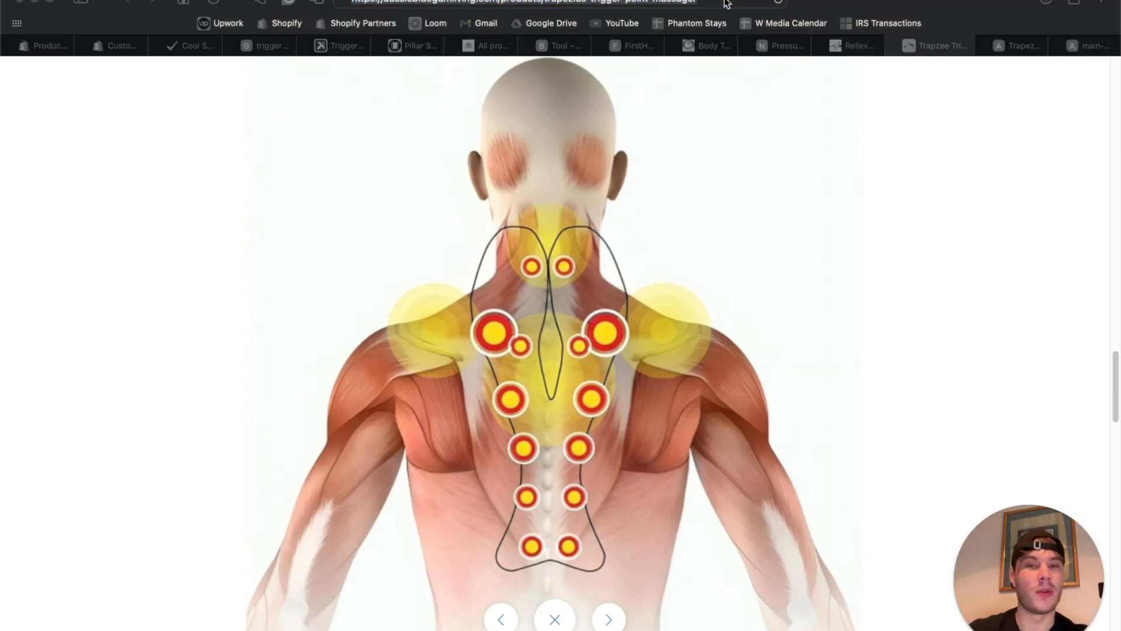
key(super+v)
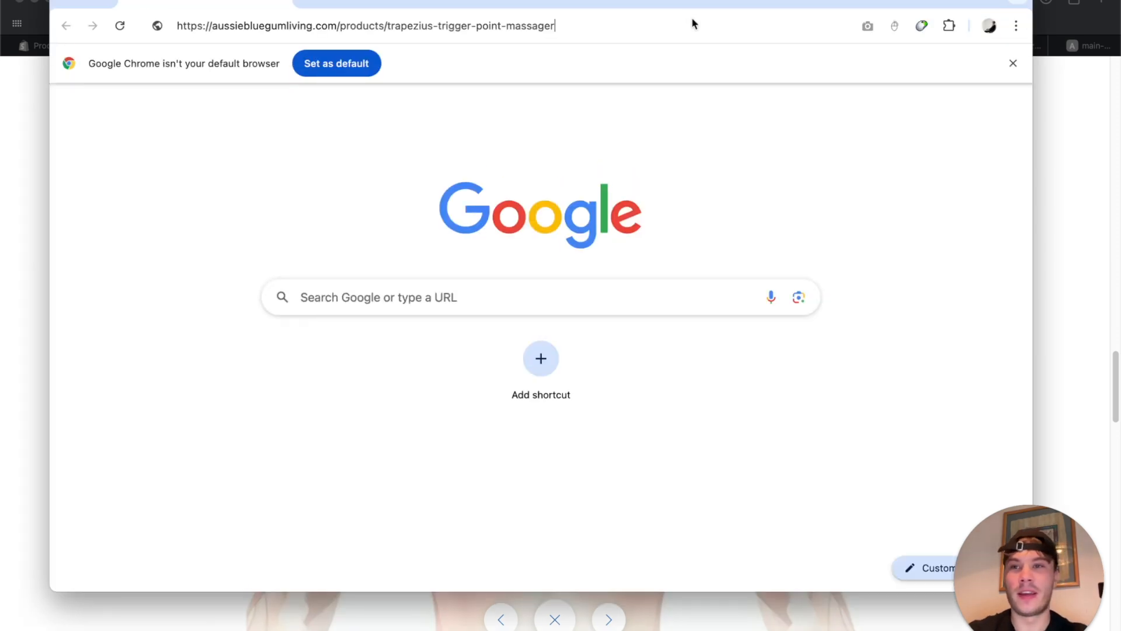
key(Return)
Enlarge the Chrome window and allow copying in the Unblock Right Click extension.
drag(772, 1, 762, 2)
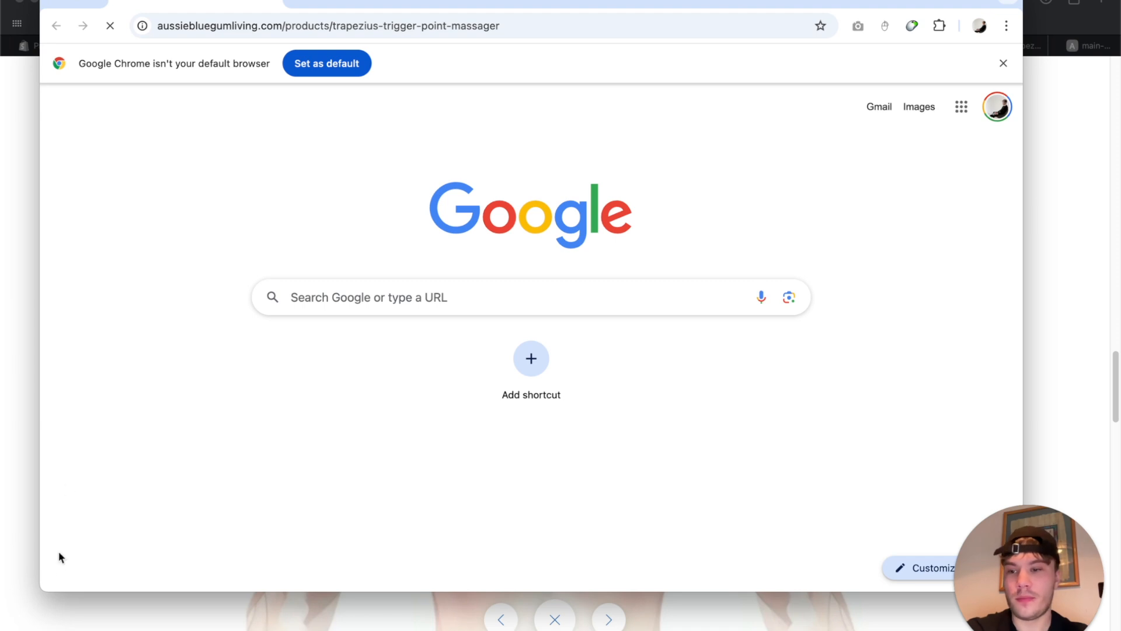
drag(44, 592, 0, 630)
drag(908, 4, 952, 3)
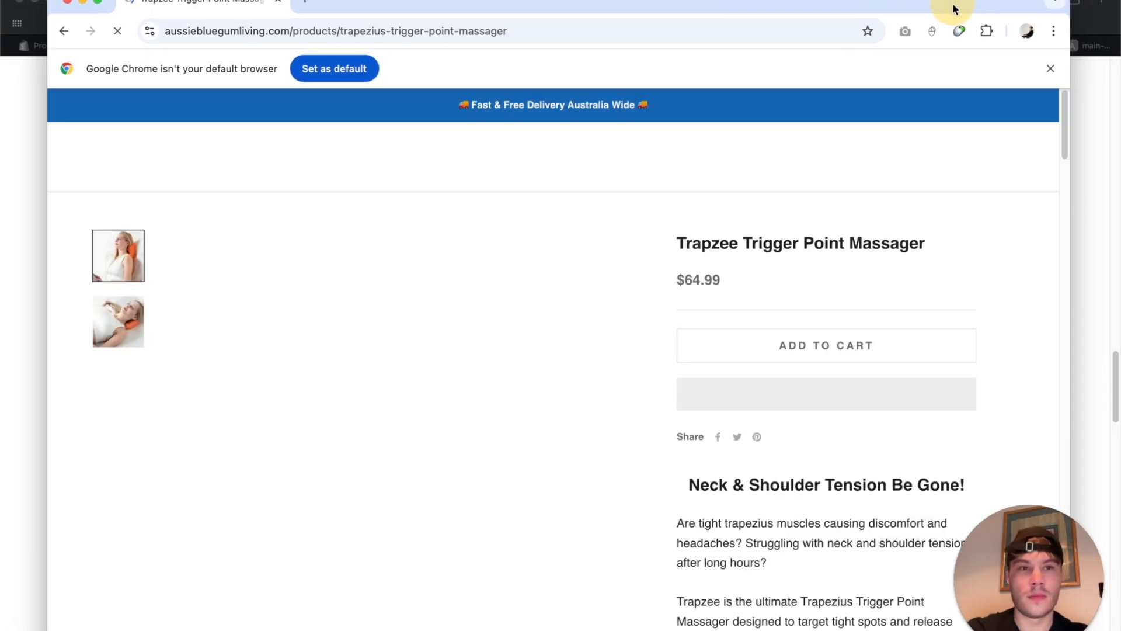
click(958, 32)
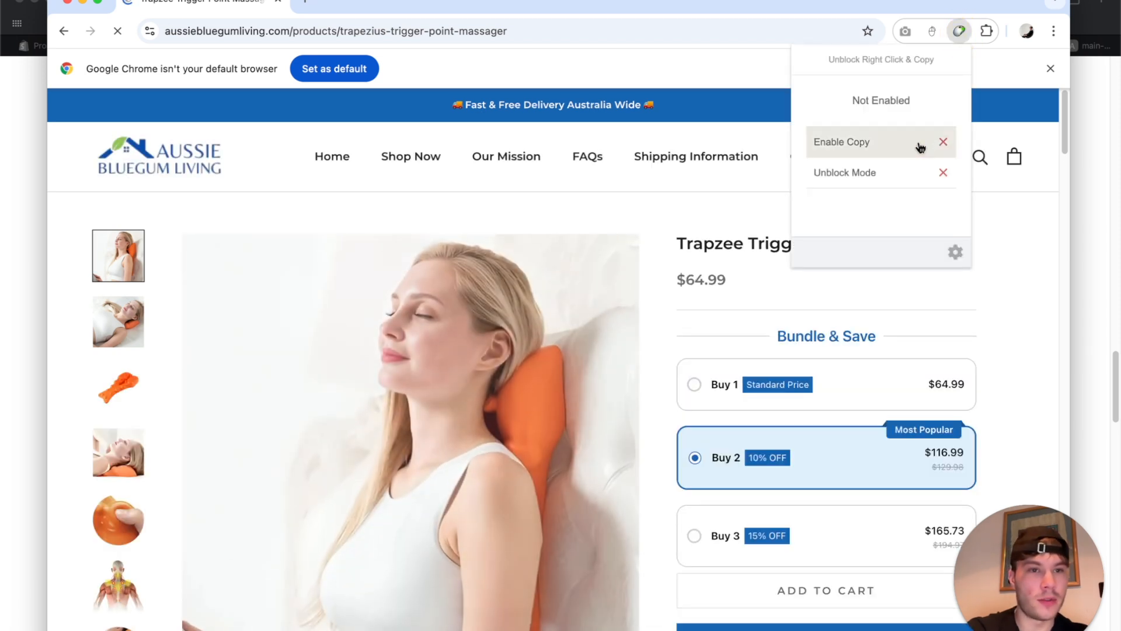
click(918, 142)
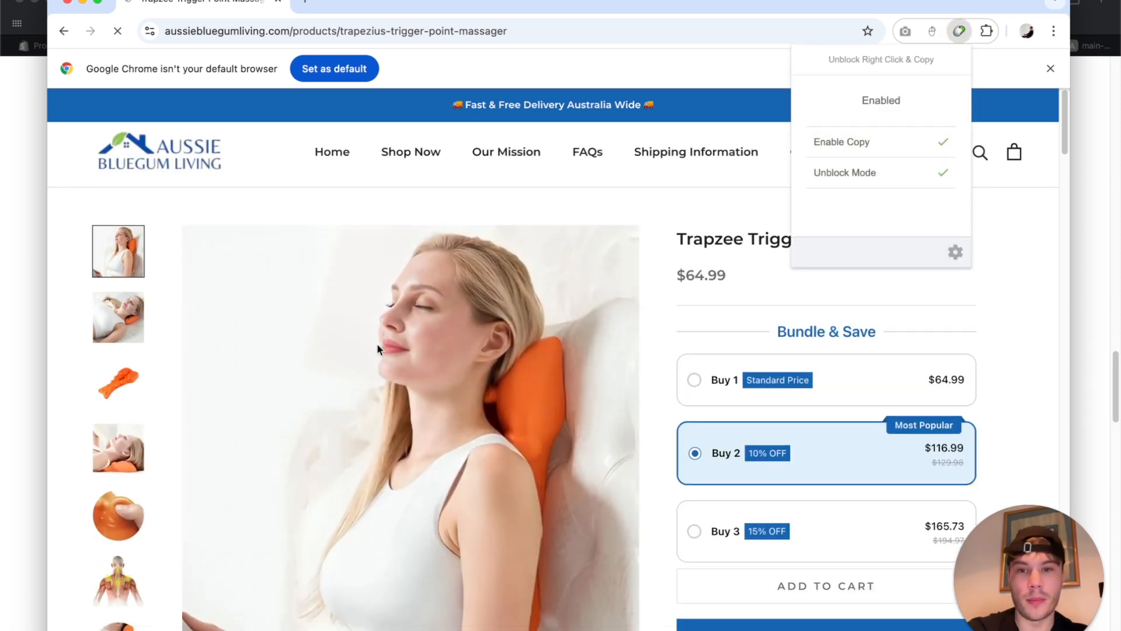
Open the back trigger-point diagram in its own tab and save it to Downloads.
scroll(377, 342, down, 4)
click(119, 487)
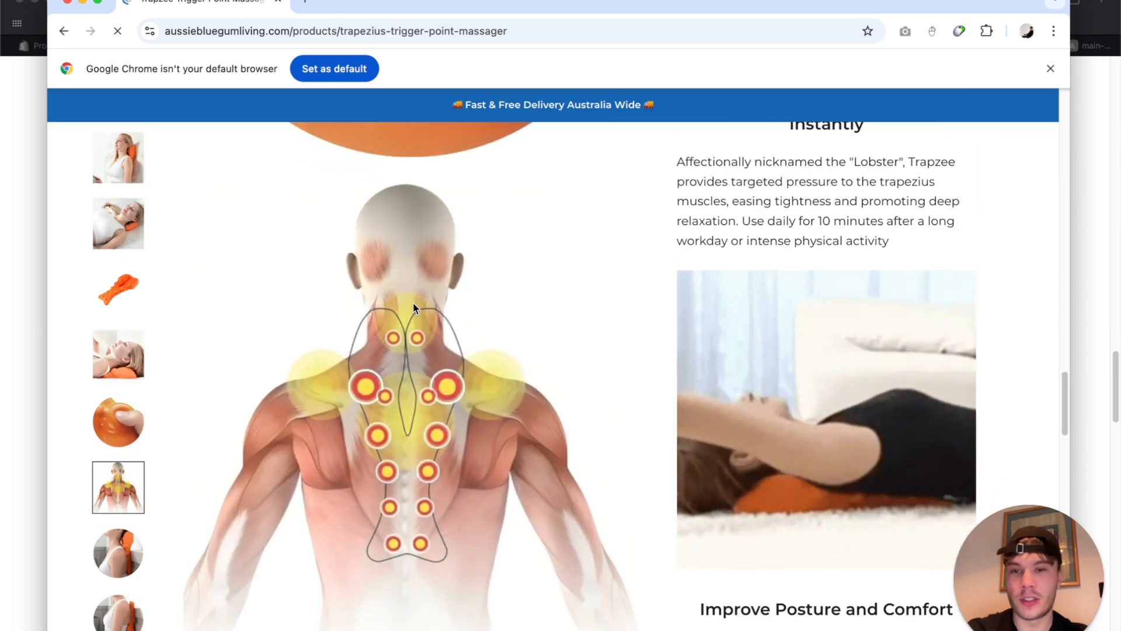
right_click(418, 303)
click(464, 310)
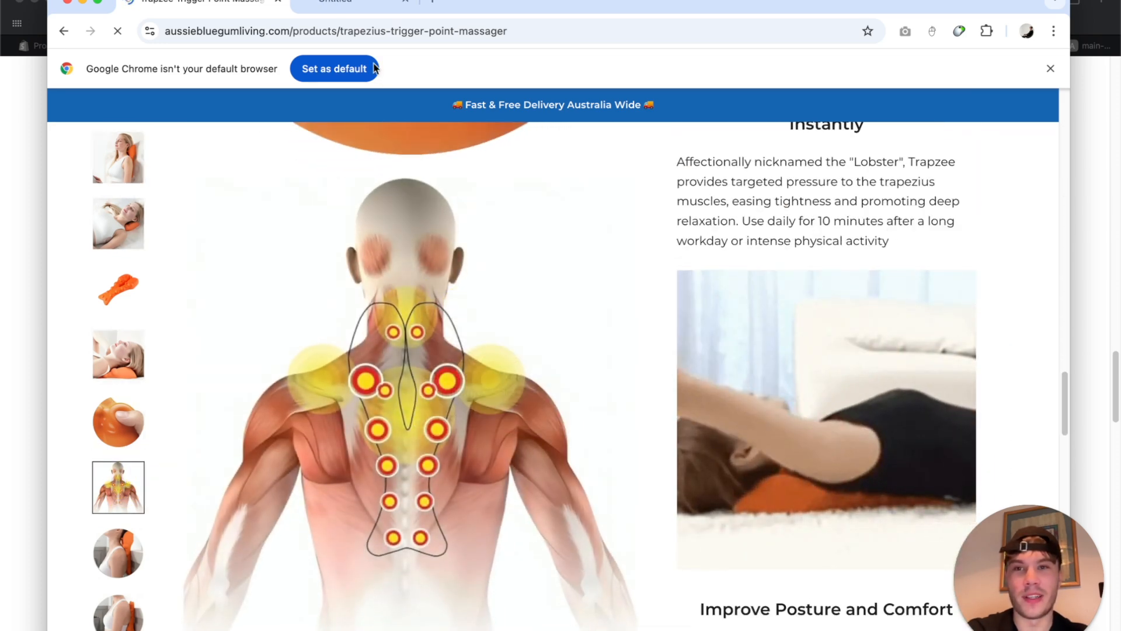
click(353, 3)
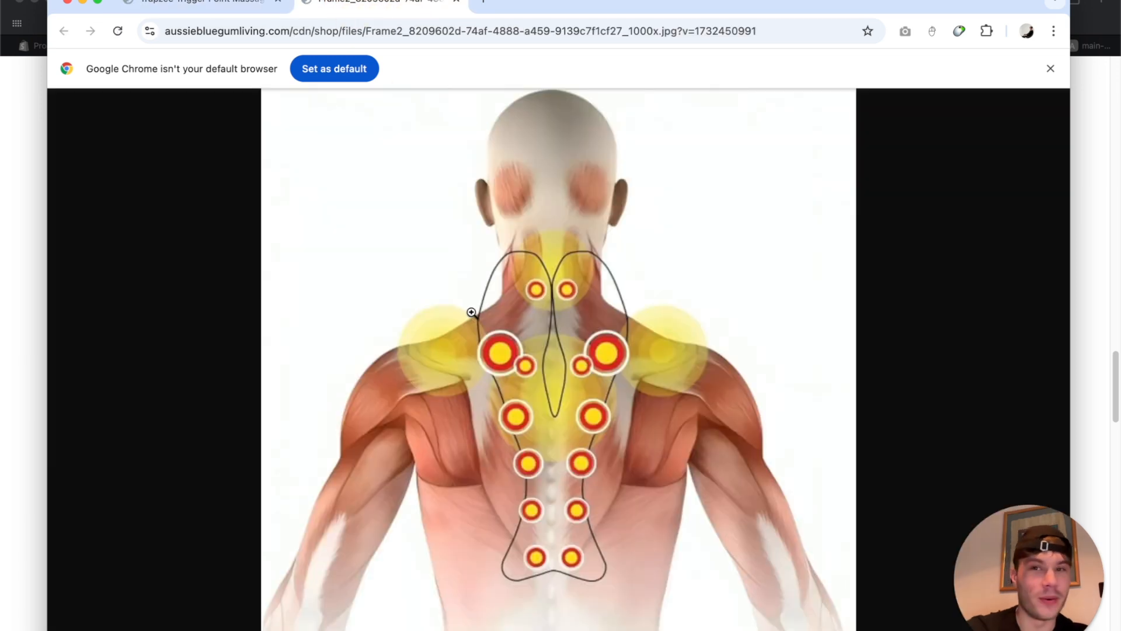
right_click(536, 271)
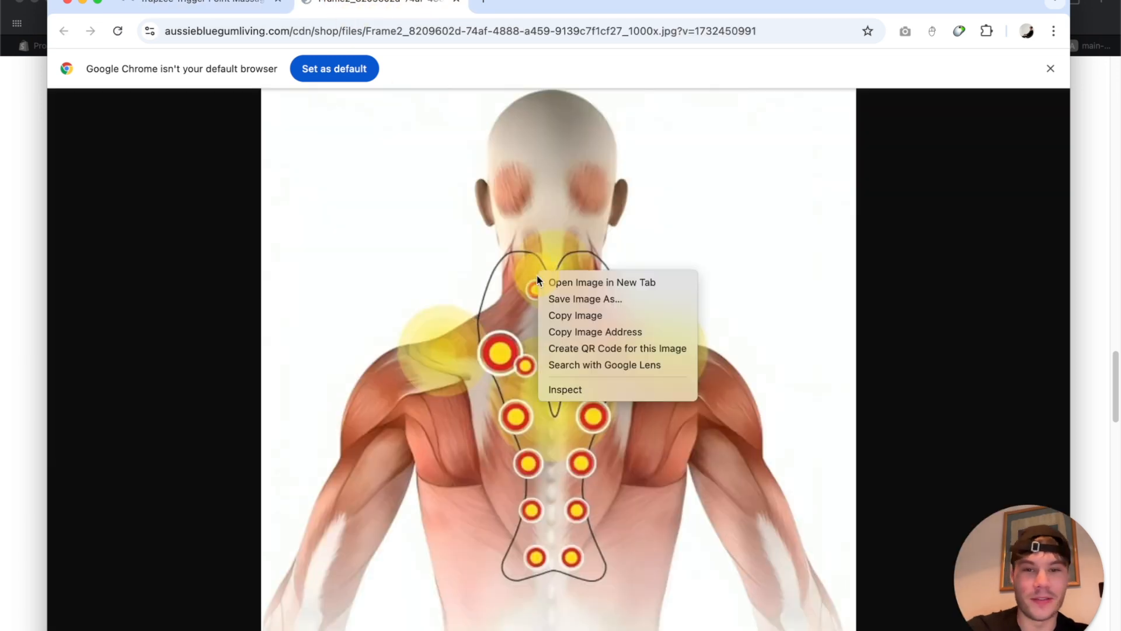
click(594, 299)
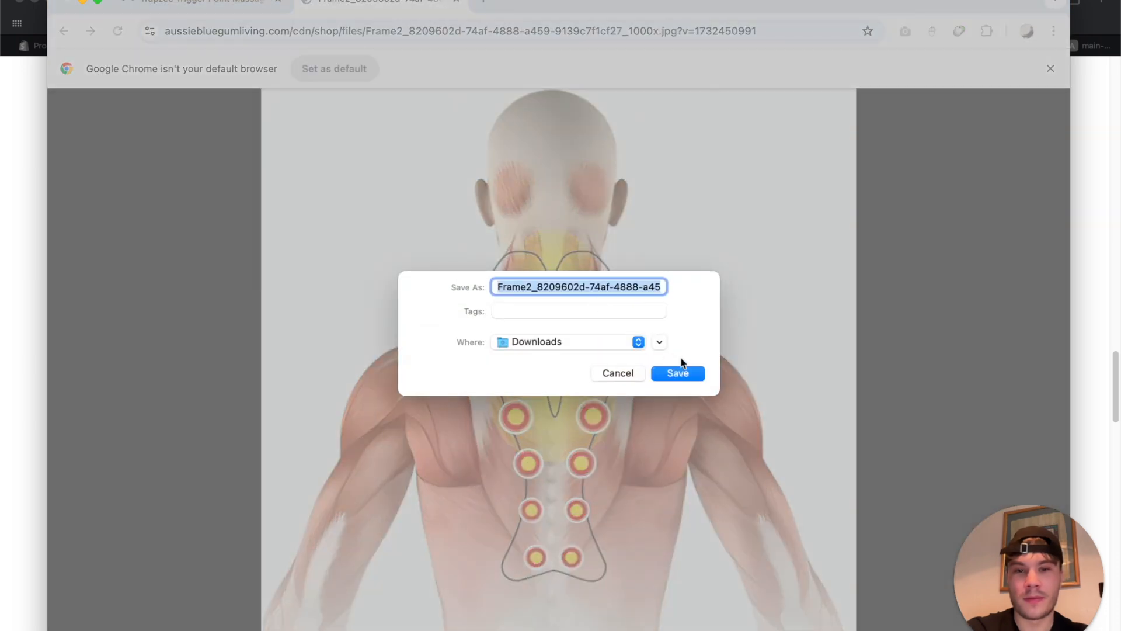
click(692, 372)
click(241, 11)
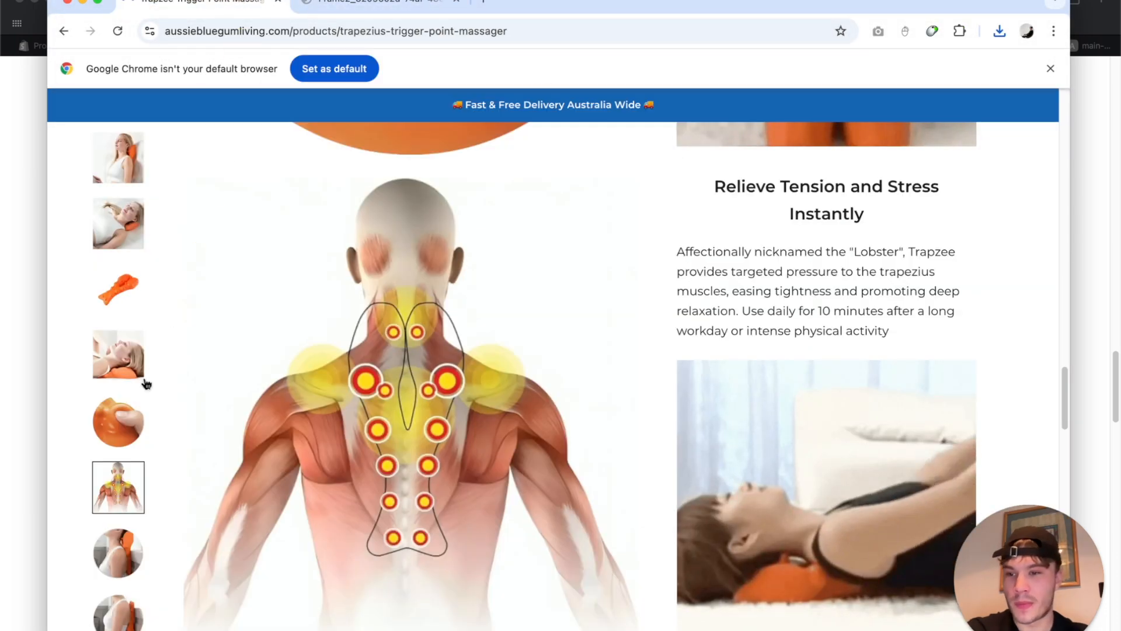
Bring the other browser window forward and switch to the Reliveness product page.
scroll(150, 370, down, 8)
scroll(113, 593, down, 10)
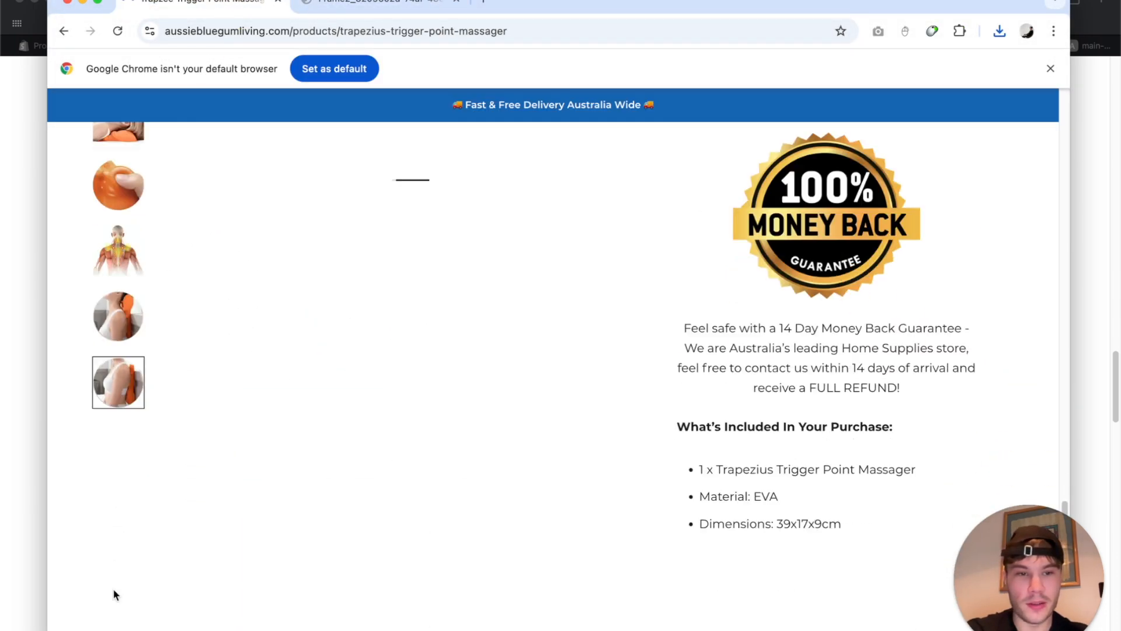
scroll(113, 588, up, 11)
scroll(110, 548, down, 7)
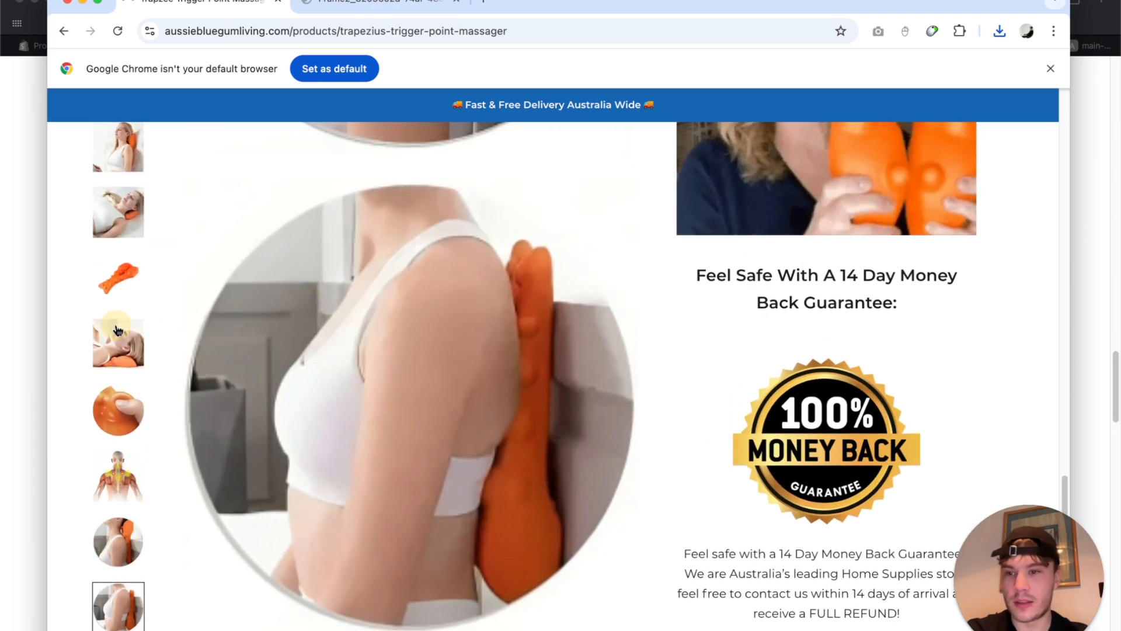
scroll(139, 288, up, 8)
scroll(139, 288, up, 10)
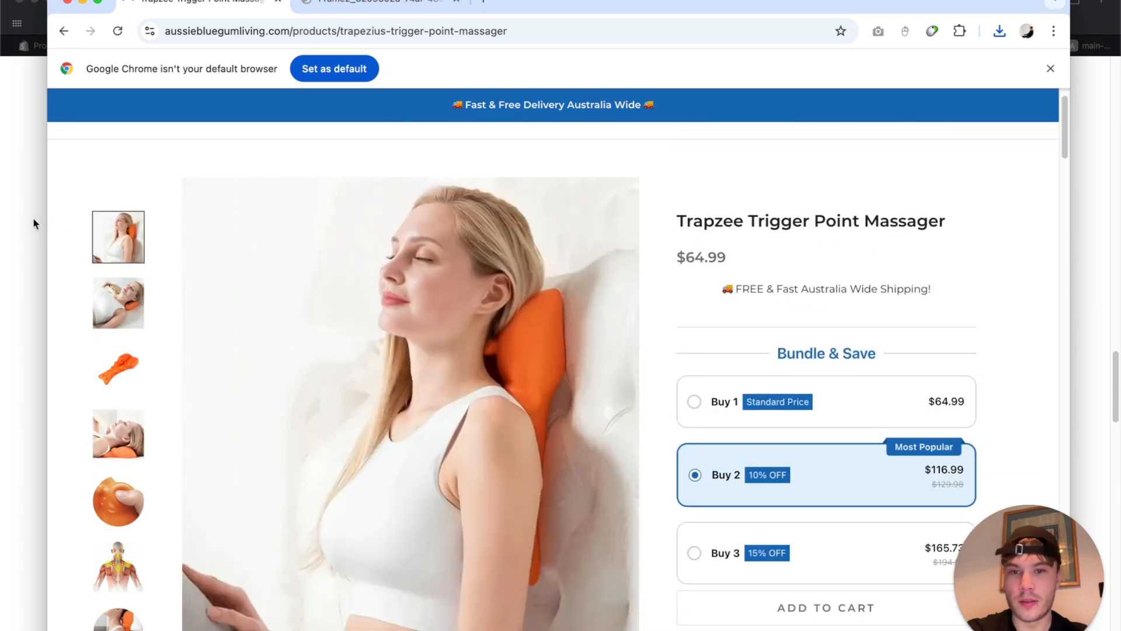
click(31, 217)
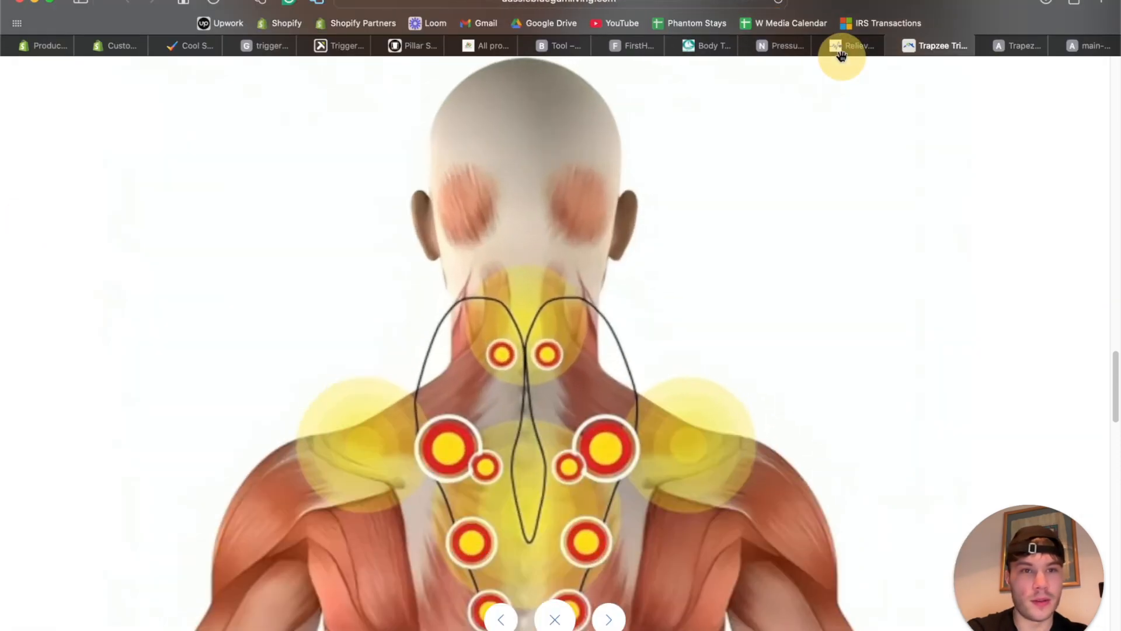
click(840, 47)
scroll(421, 204, up, 10)
scroll(421, 204, up, 10)
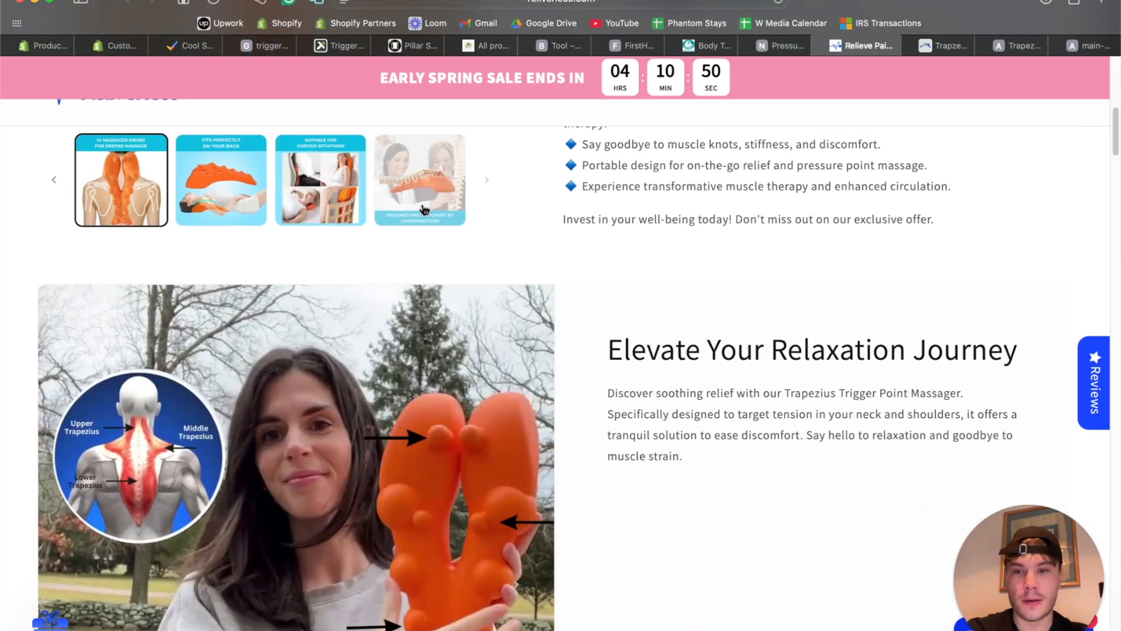
scroll(152, 443, up, 3)
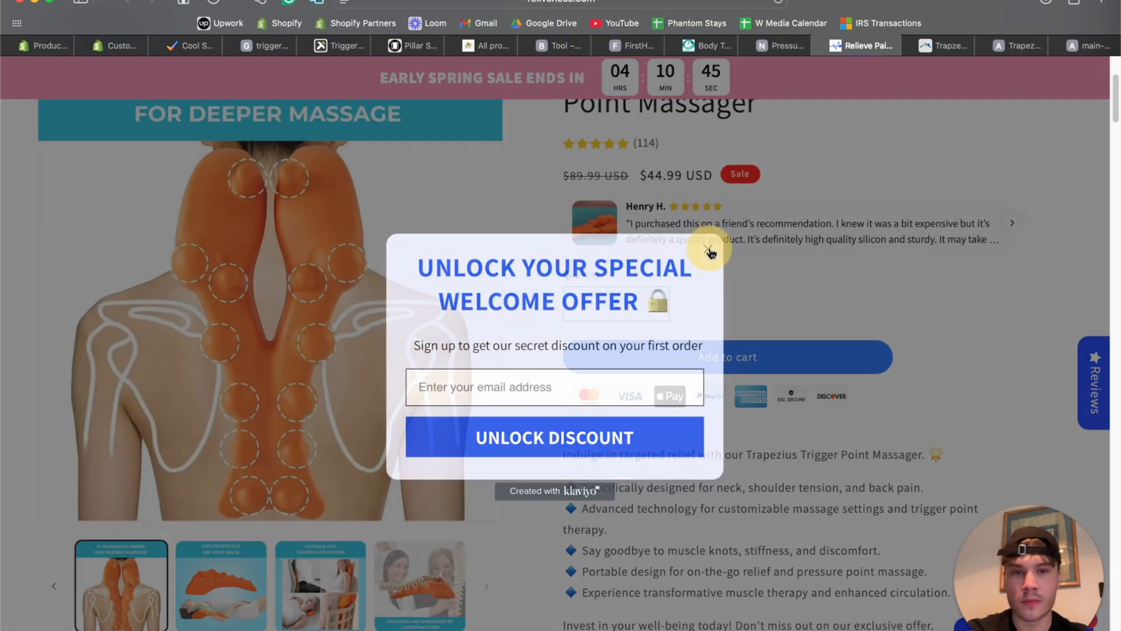
Dismiss the welcome-offer popup, try enlarging the product image, and select the page's web address.
click(708, 248)
scroll(411, 265, down, 8)
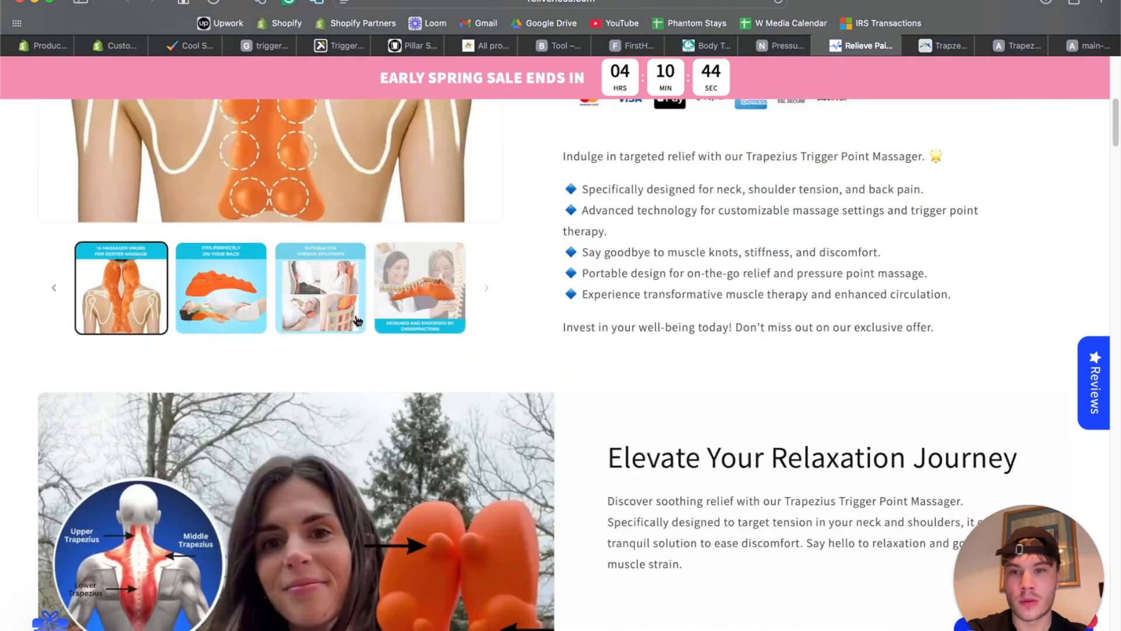
scroll(358, 320, up, 6)
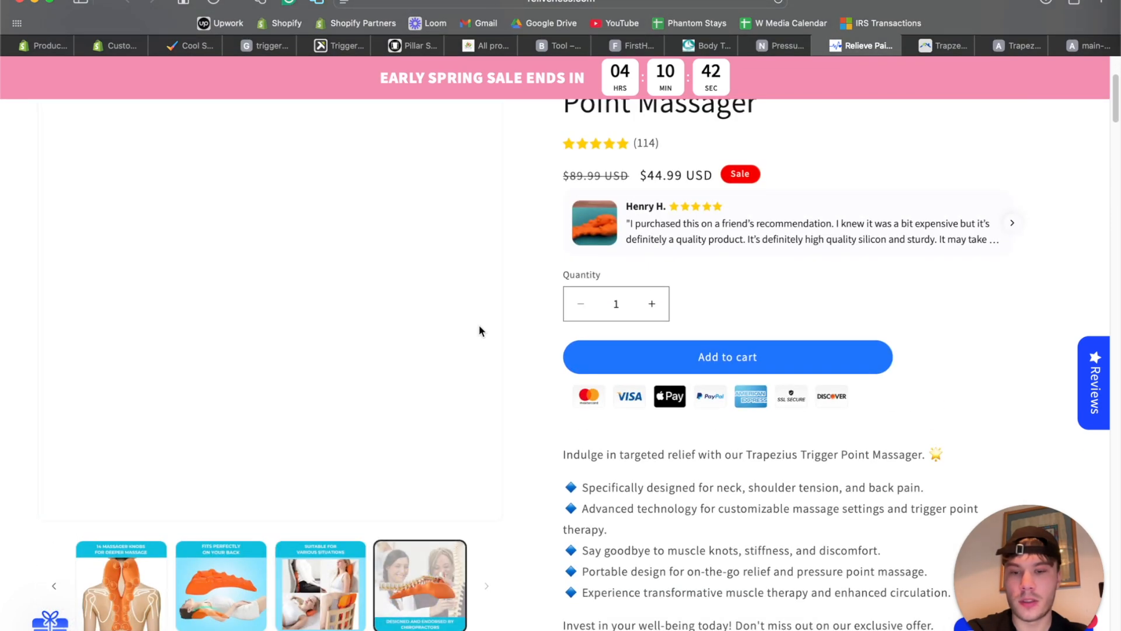
scroll(469, 299, up, 3)
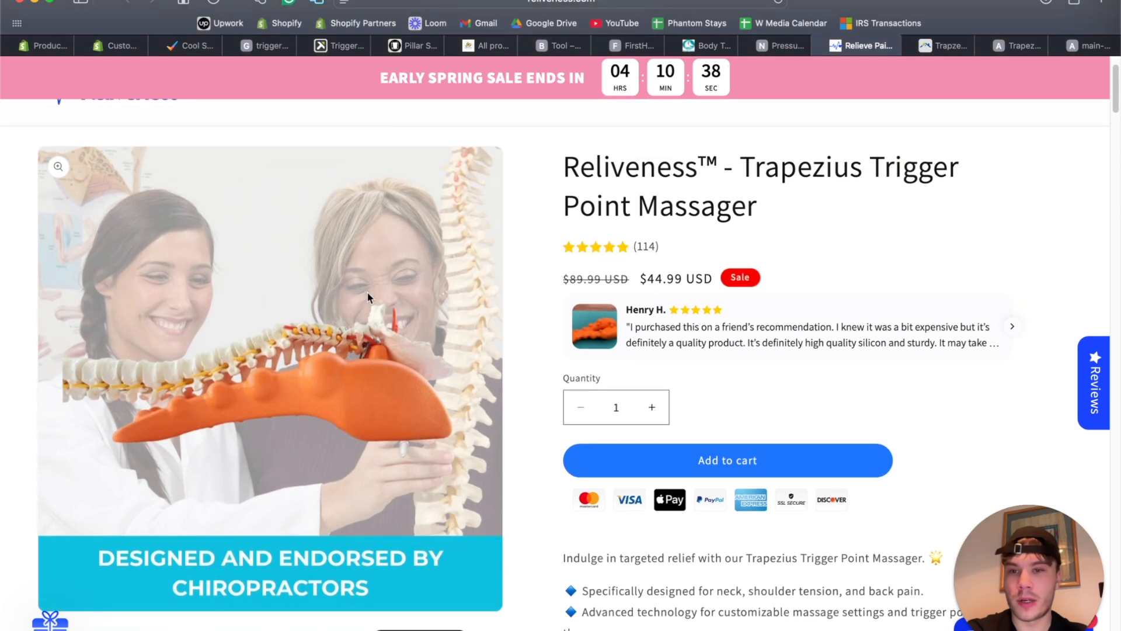
right_click(387, 265)
click(293, 287)
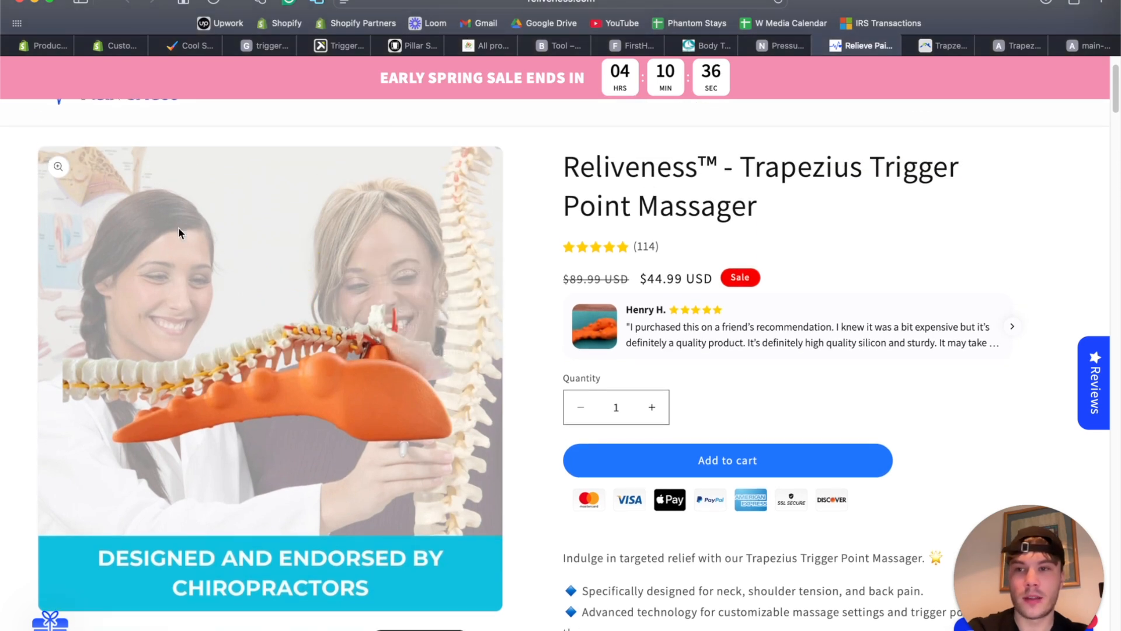
click(55, 166)
click(518, 265)
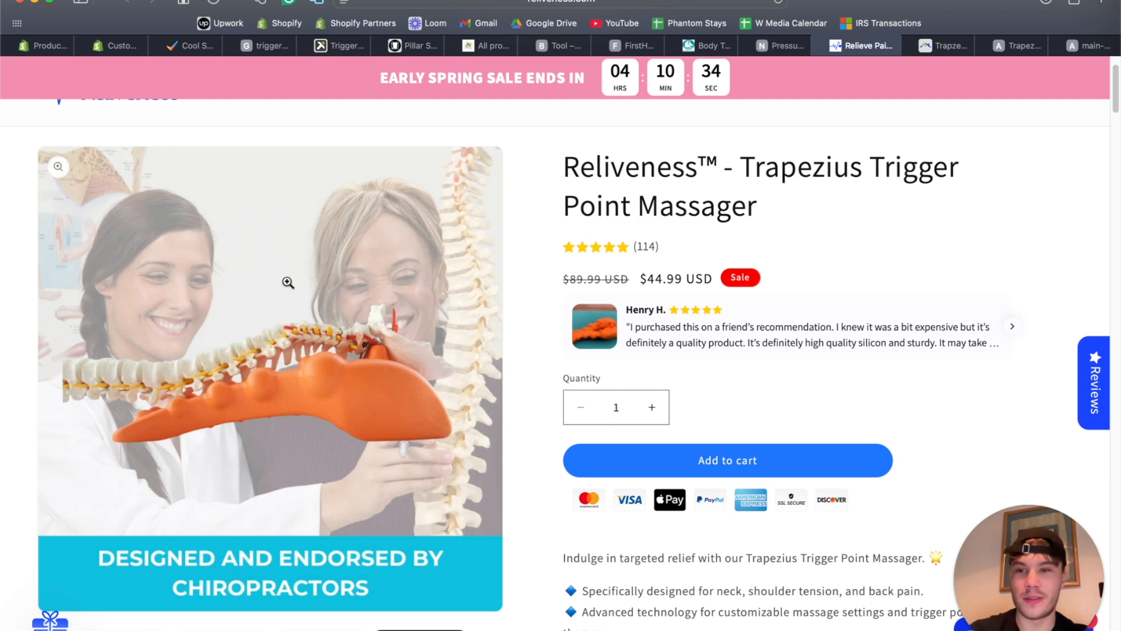
click(740, 1)
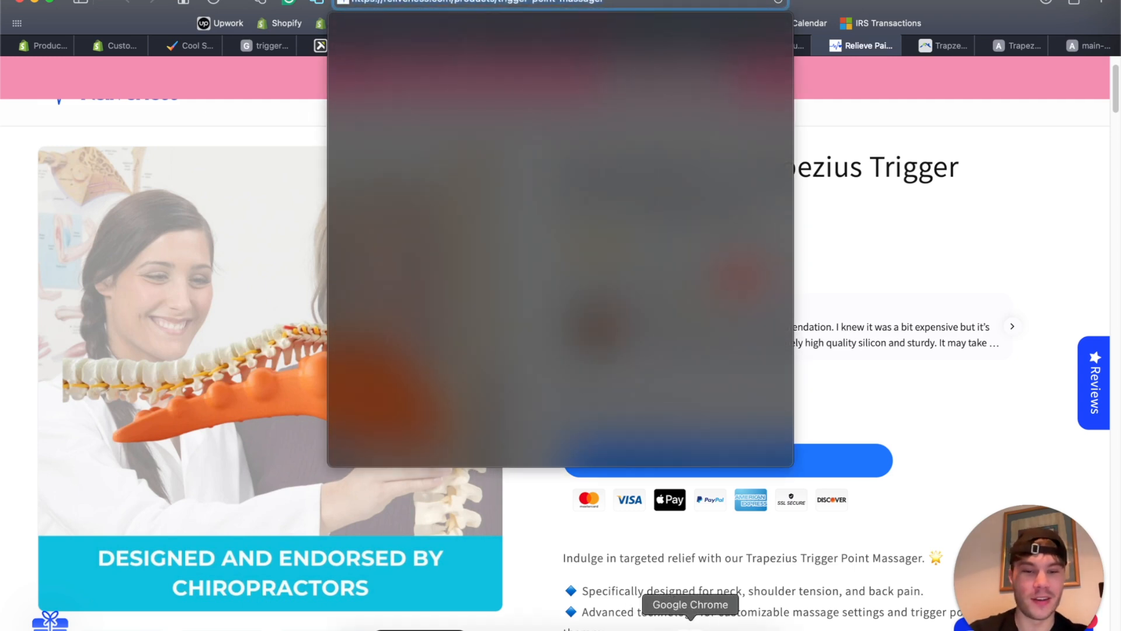
Save the labelled massager image from the Reliveness product gallery into Downloads.
click(690, 622)
click(498, 25)
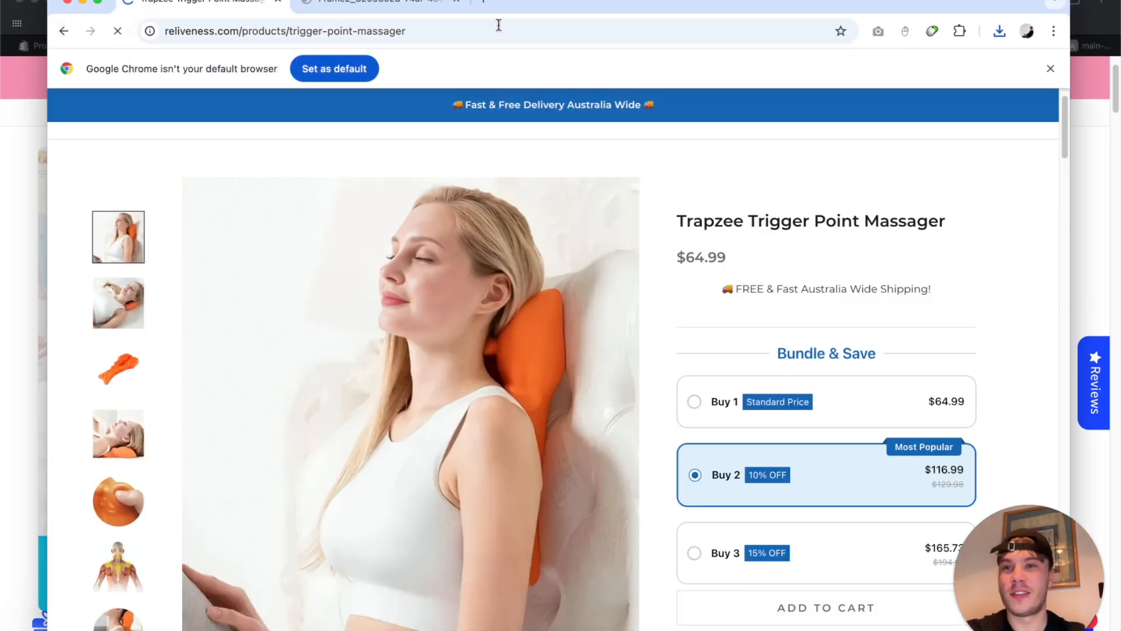
scroll(453, 197, down, 3)
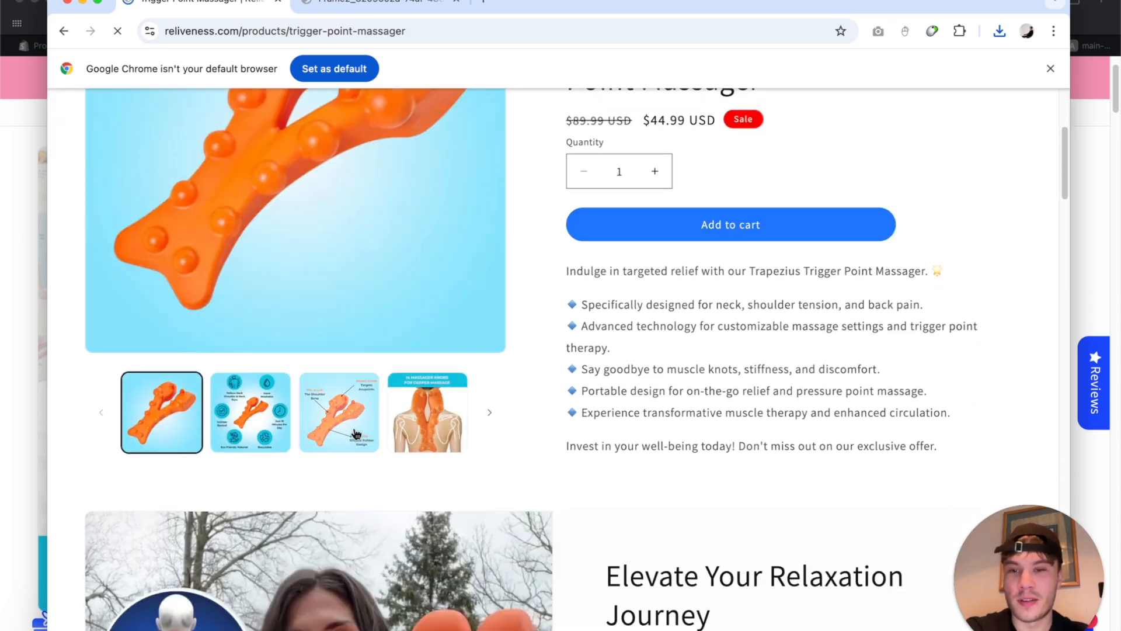
click(316, 430)
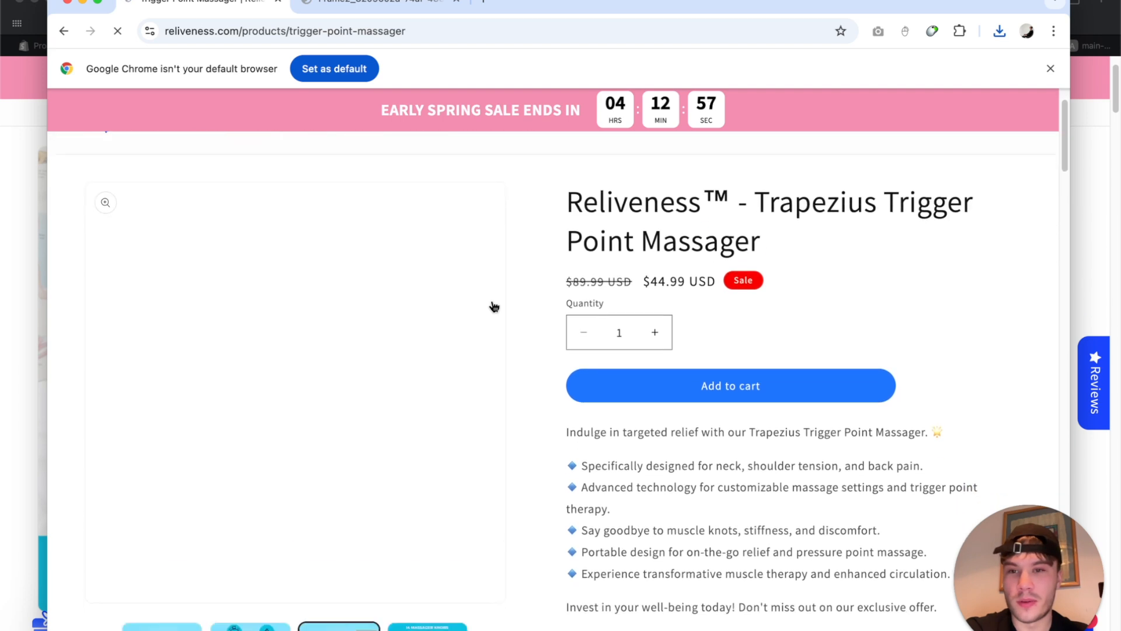
scroll(339, 393, down, 1)
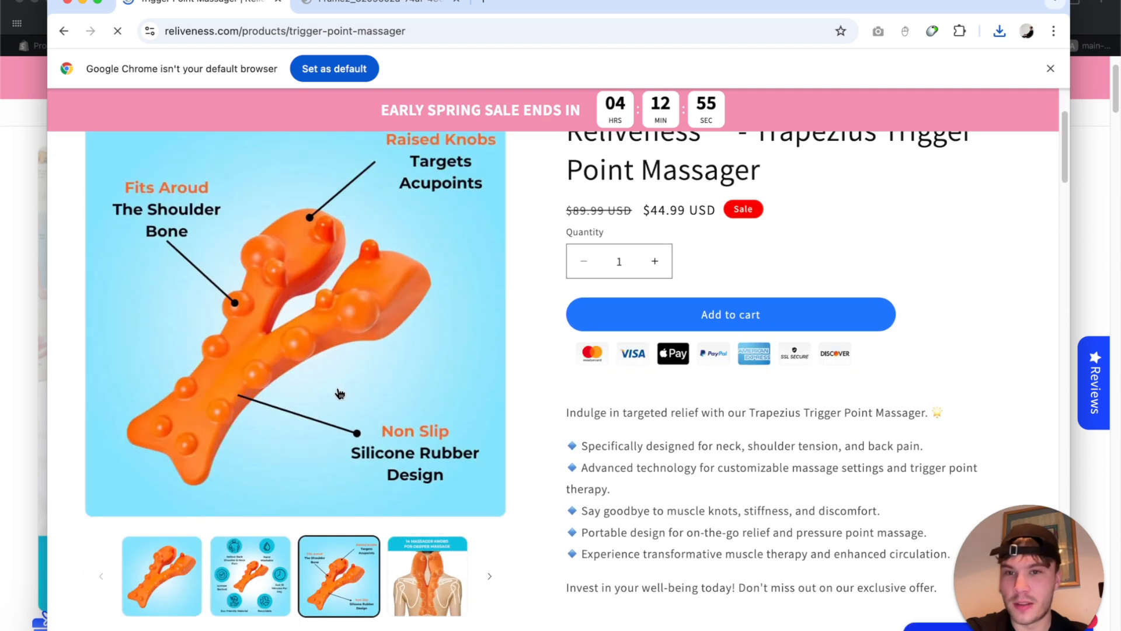
click(337, 306)
right_click(475, 291)
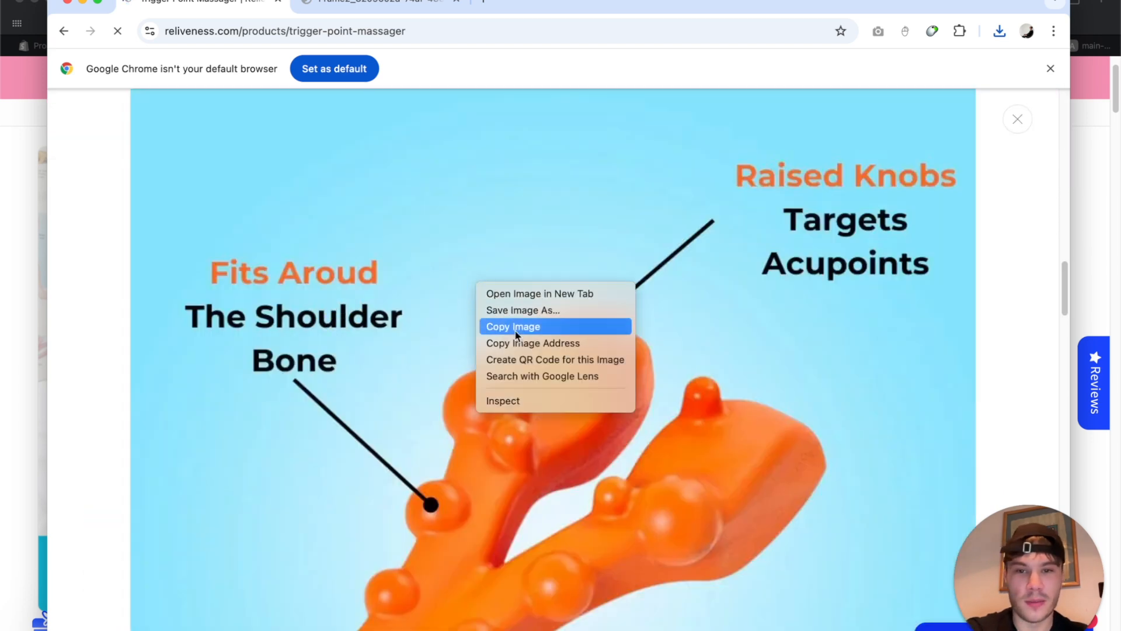
click(531, 319)
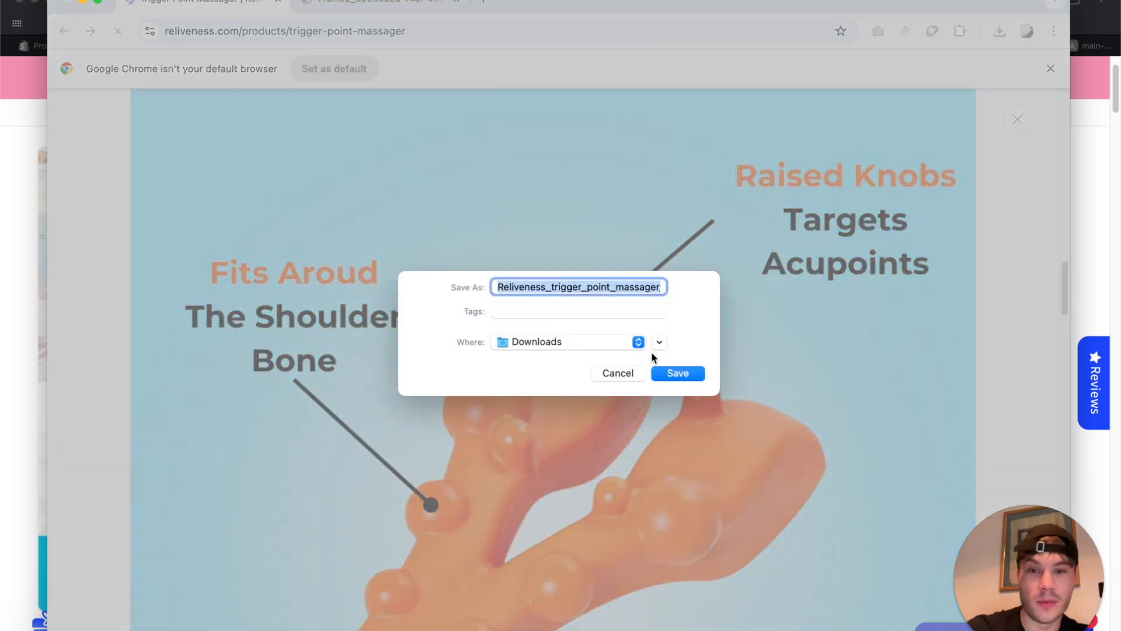
click(678, 373)
click(1017, 120)
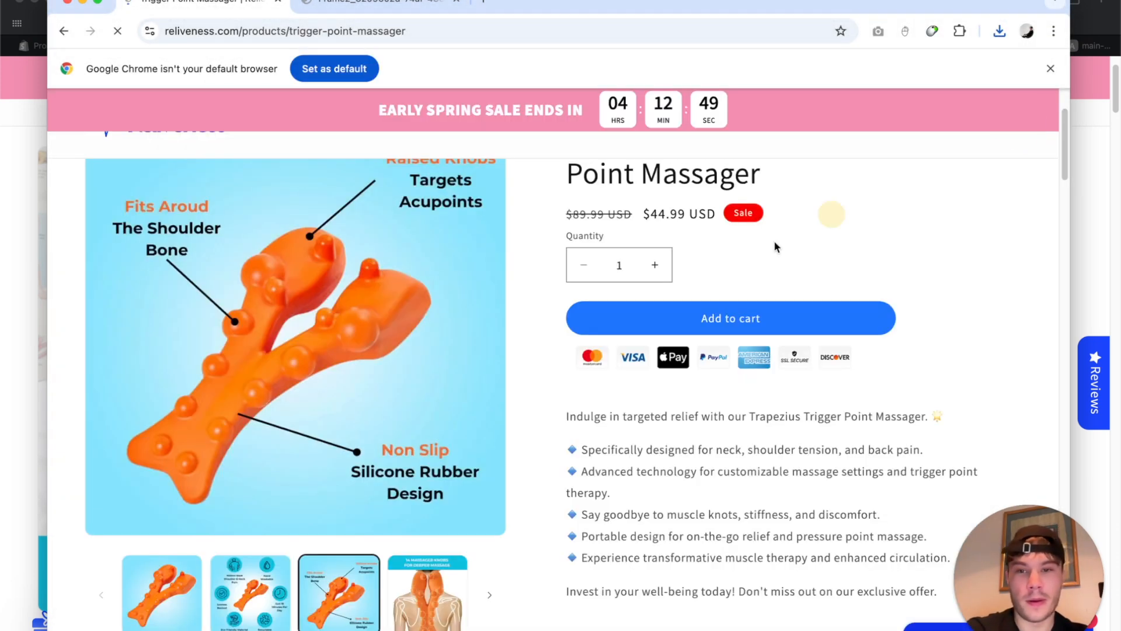
Save the benefits infographic from the gallery into Downloads.
click(247, 586)
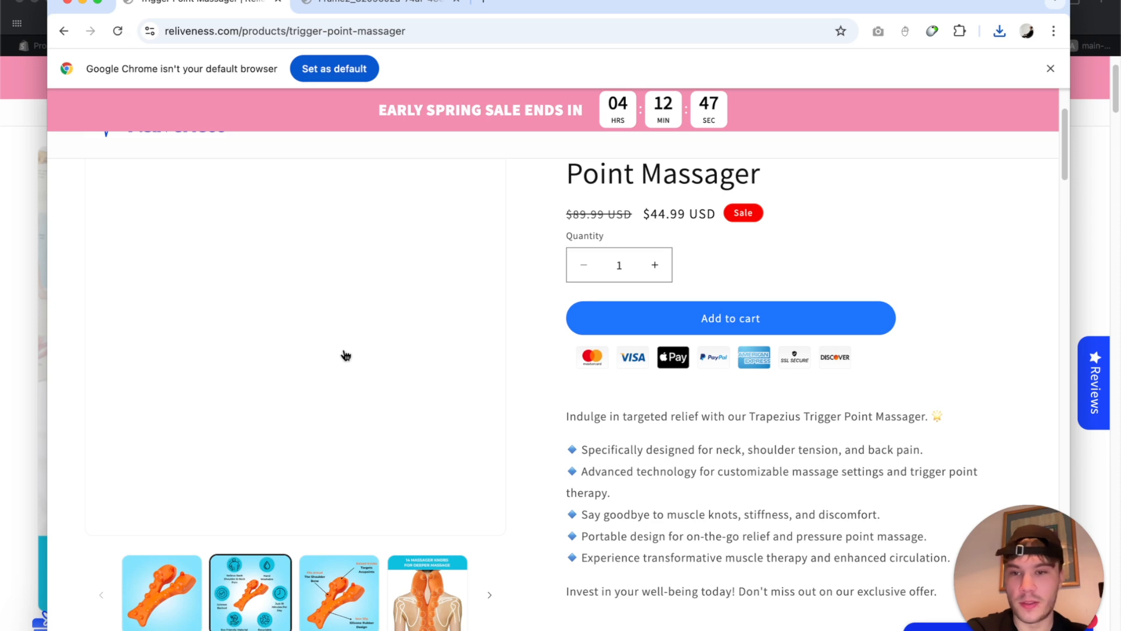
click(366, 330)
right_click(570, 273)
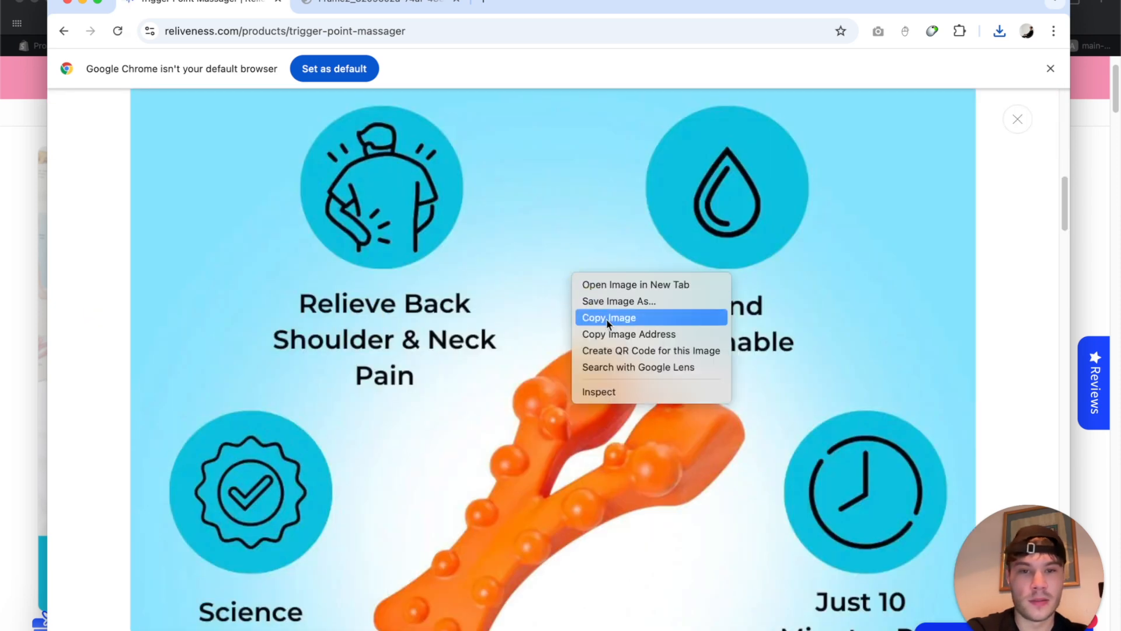
click(618, 300)
click(673, 372)
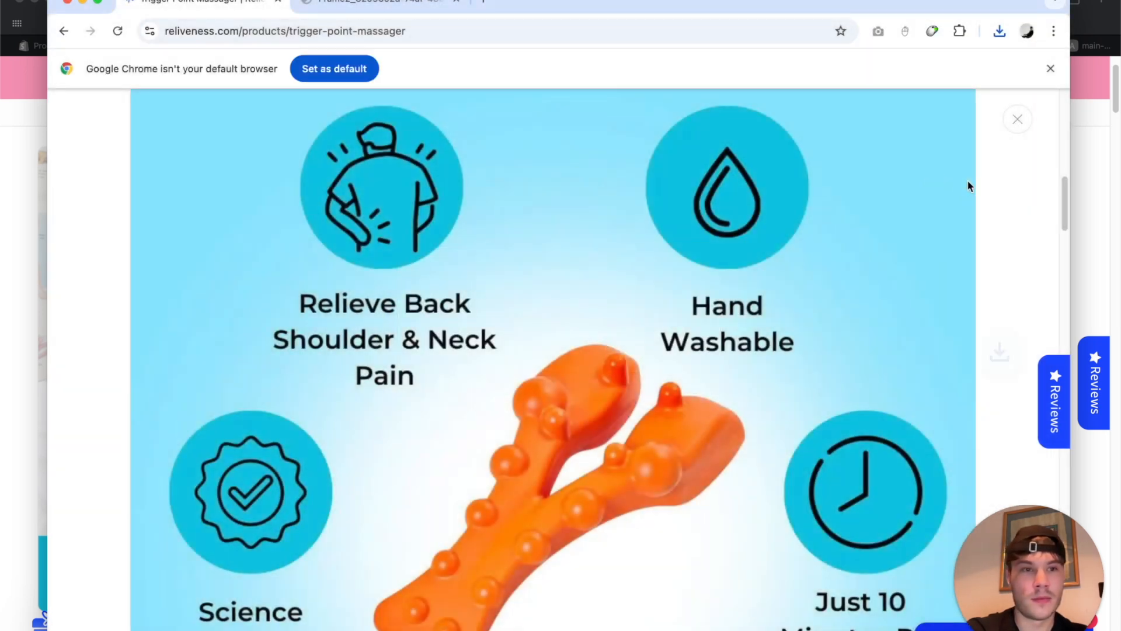
click(1017, 121)
Dismiss the welcome-offer popup and save the chiropractor-endorsed image into Downloads.
click(485, 594)
click(428, 594)
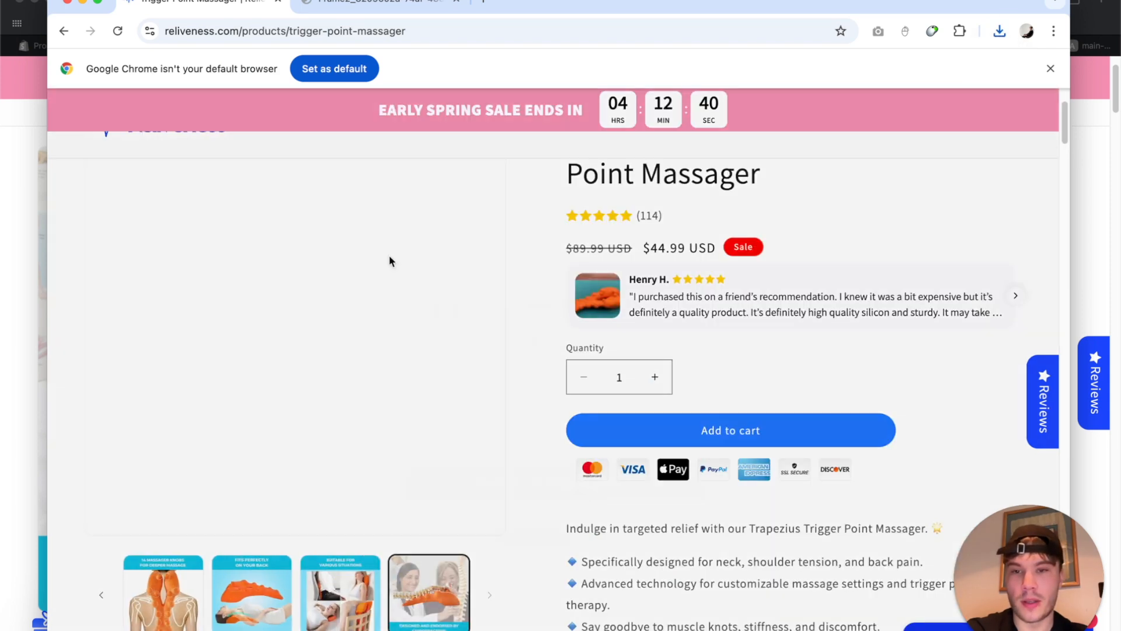
click(706, 267)
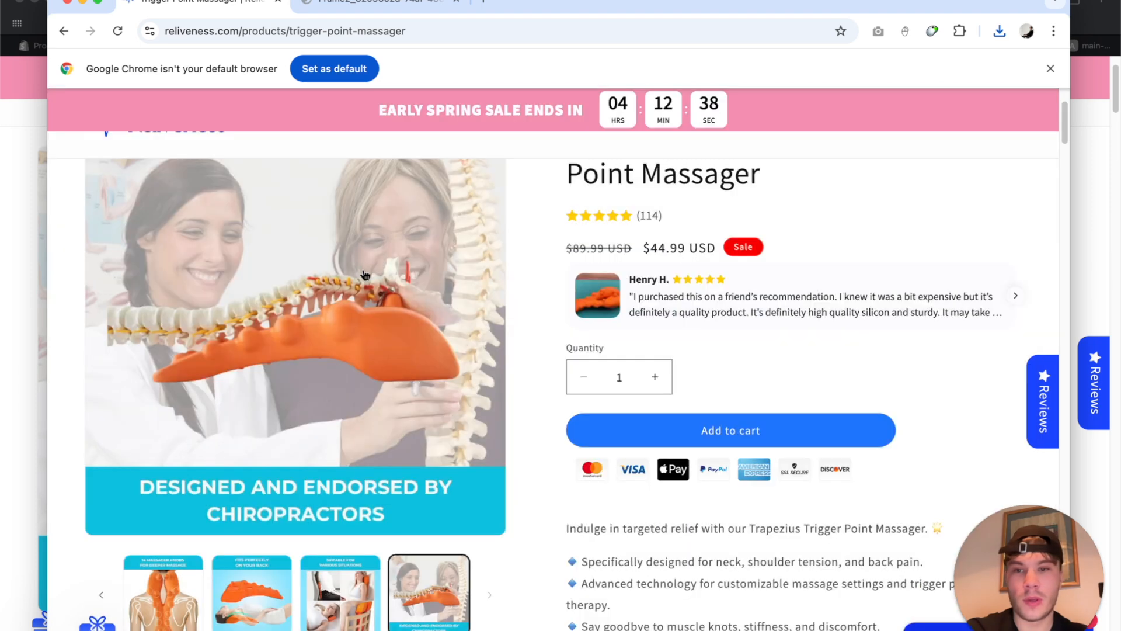
right_click(366, 268)
key(Escape)
click(280, 356)
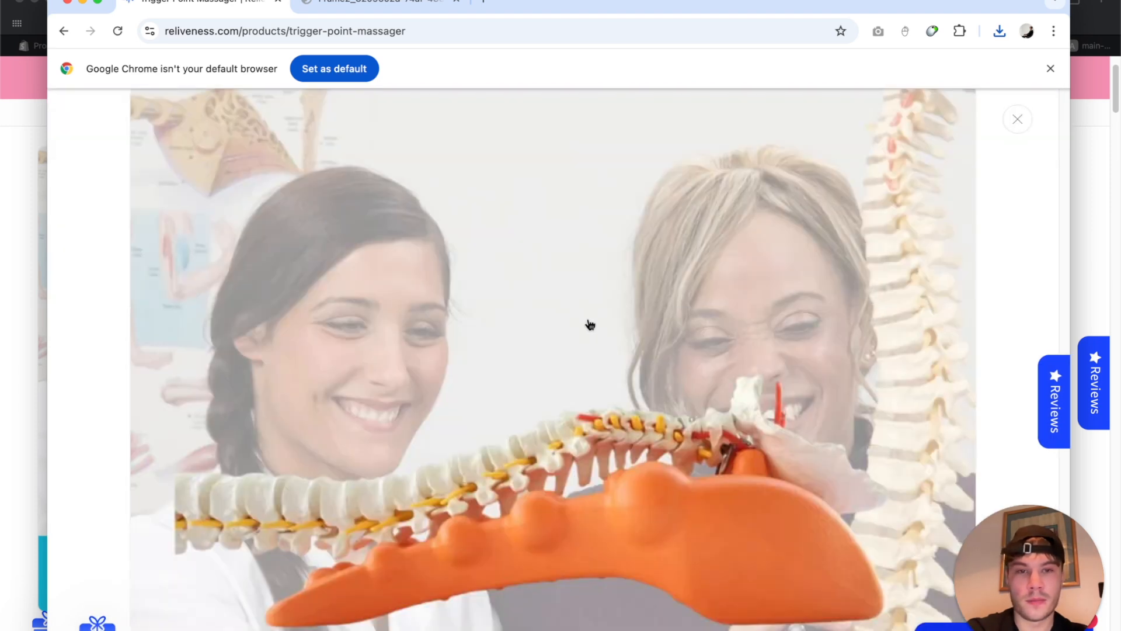
right_click(586, 284)
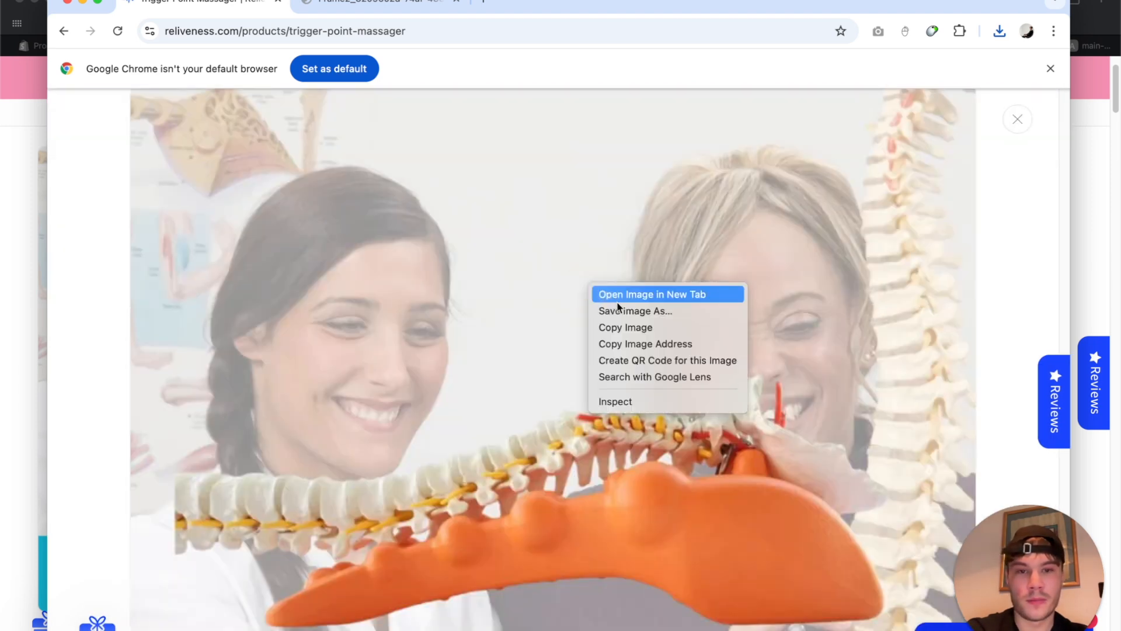
click(628, 313)
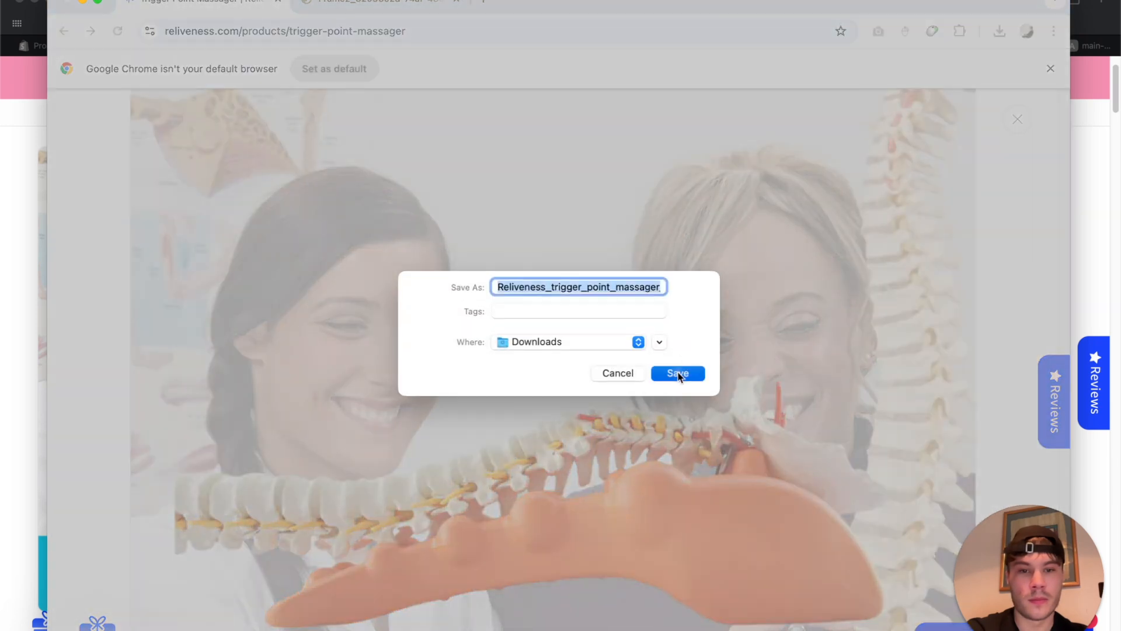
key(Return)
click(29, 230)
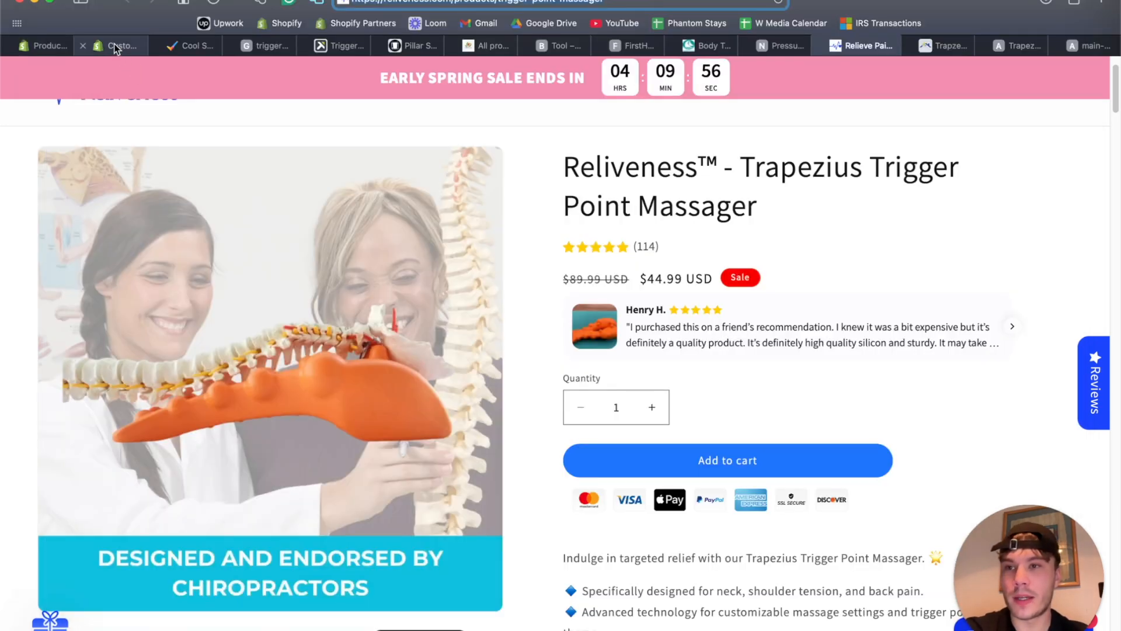
click(45, 46)
Upload the six downloaded images to the product Media and remove the old back-pain photo.
scroll(315, 306, down, 3)
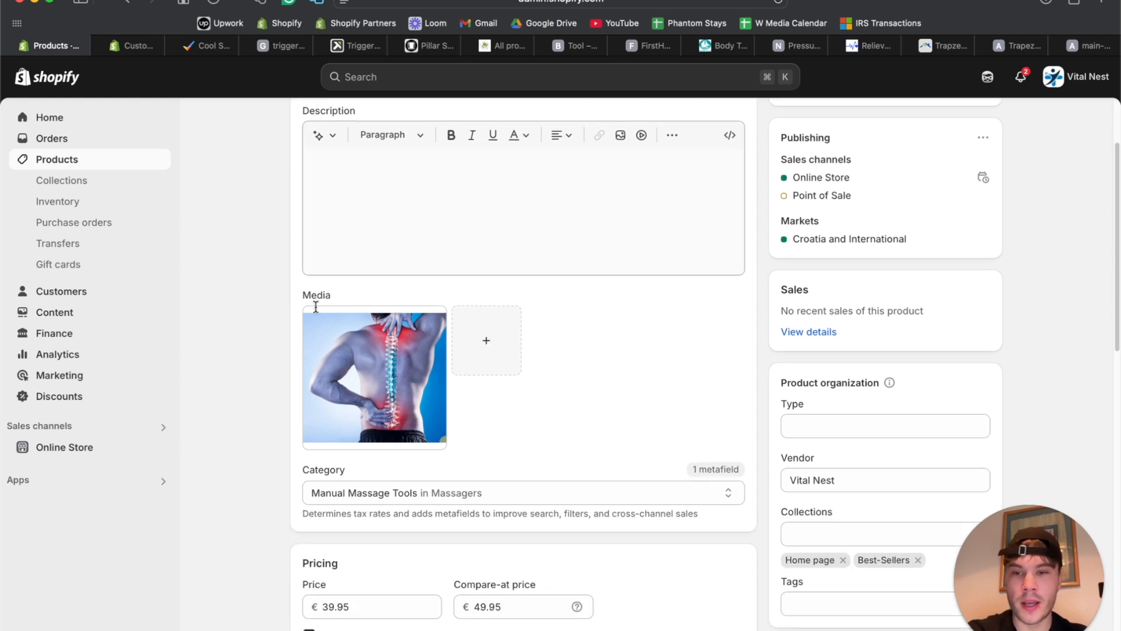
click(487, 347)
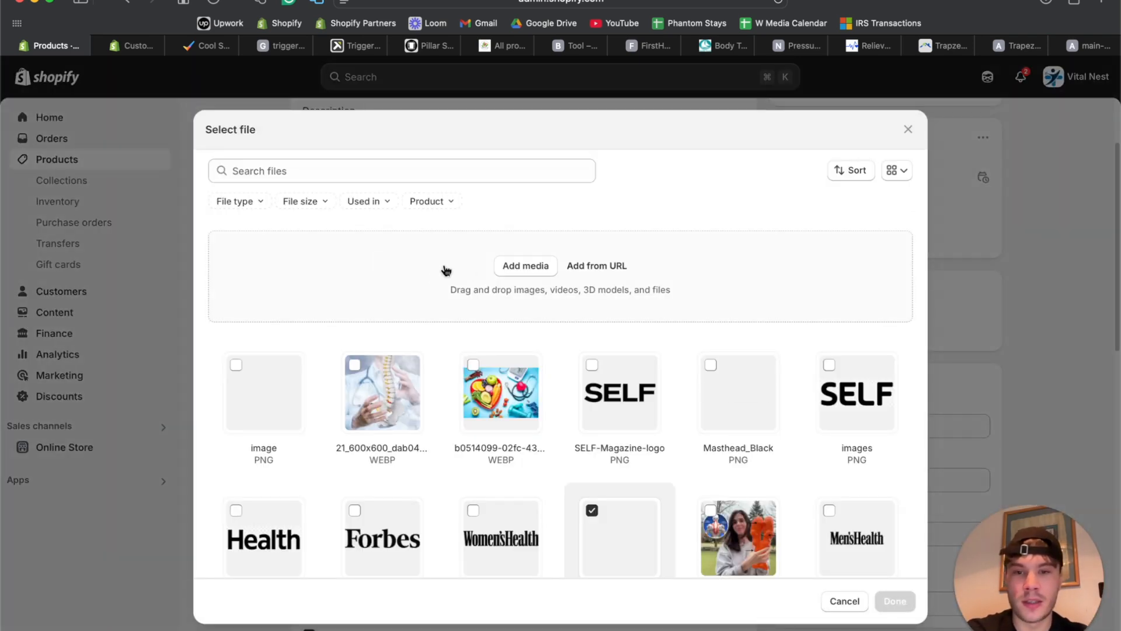
click(439, 270)
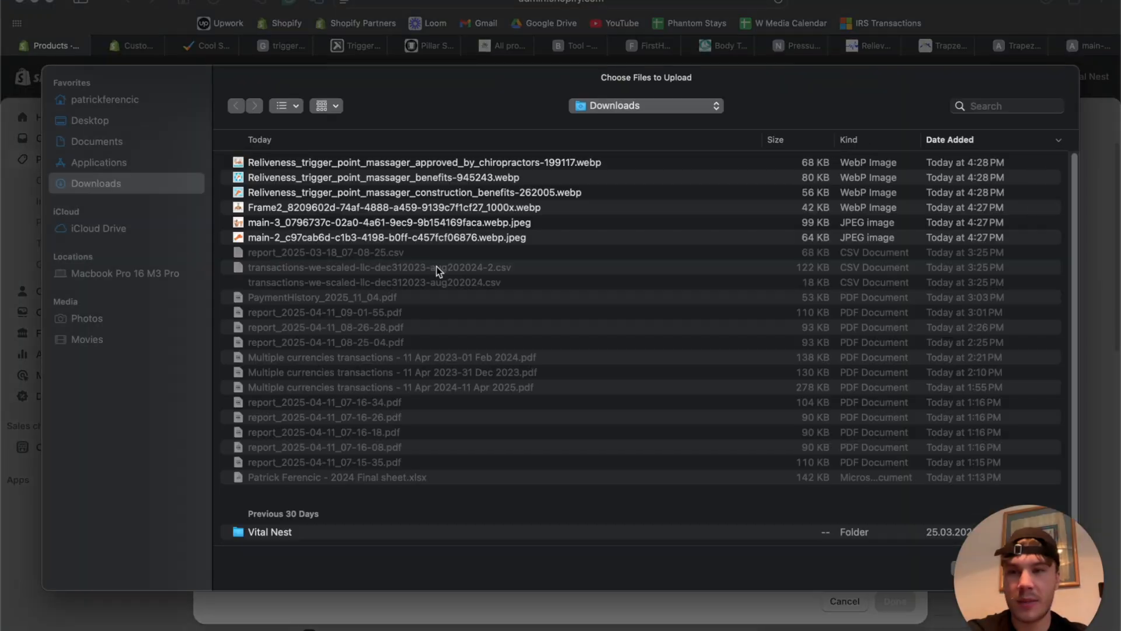
click(372, 161)
shift+click(392, 237)
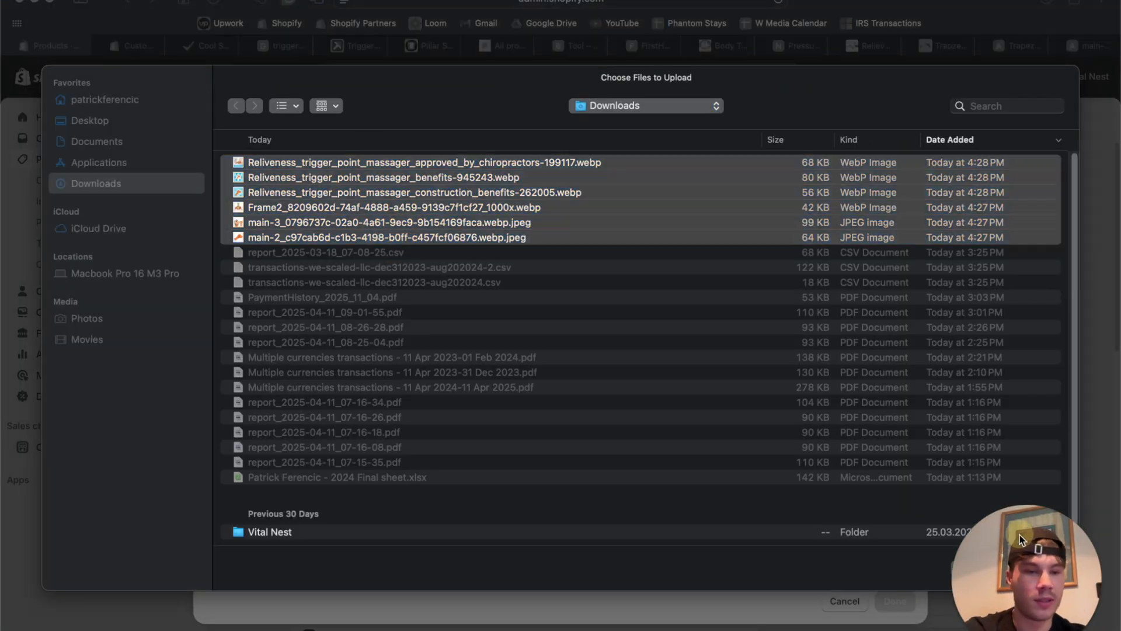
click(1030, 563)
click(895, 603)
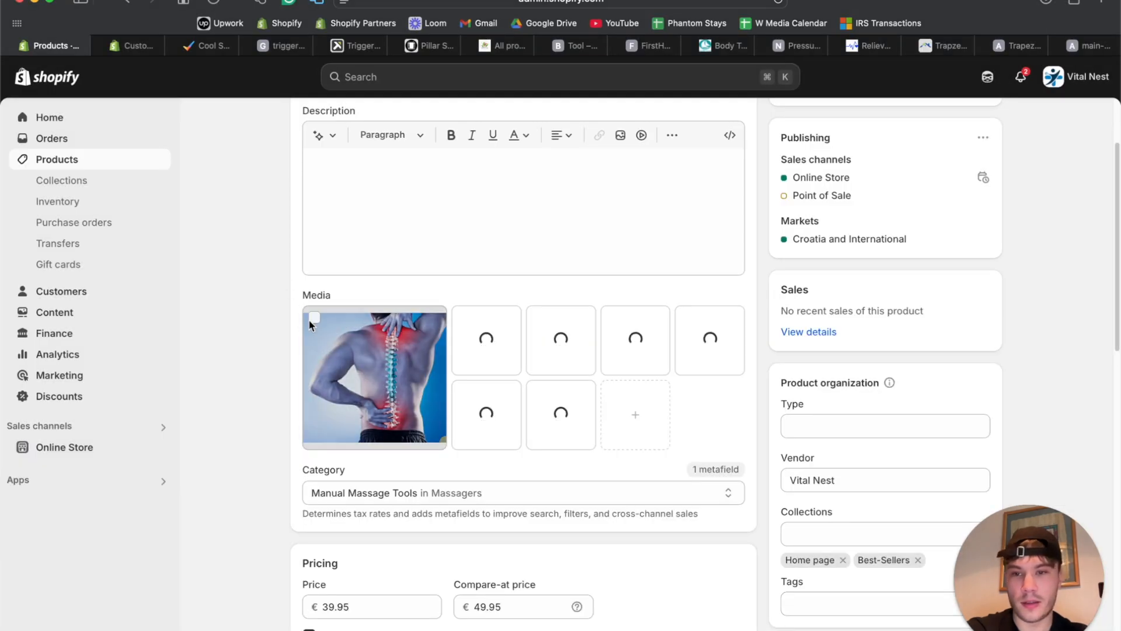
click(315, 318)
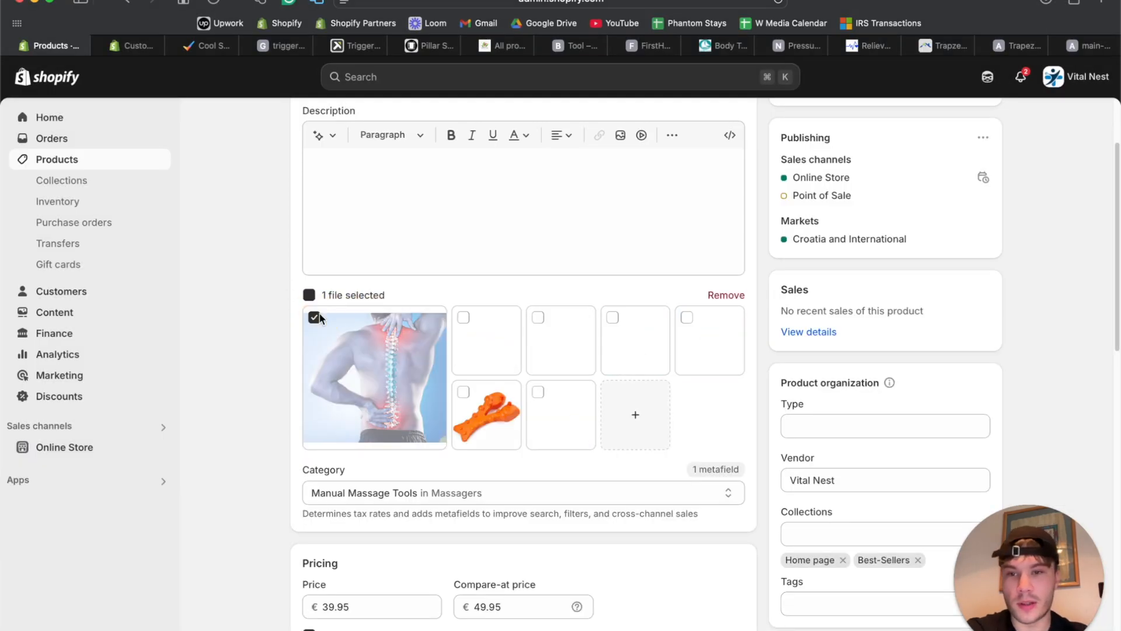
click(726, 296)
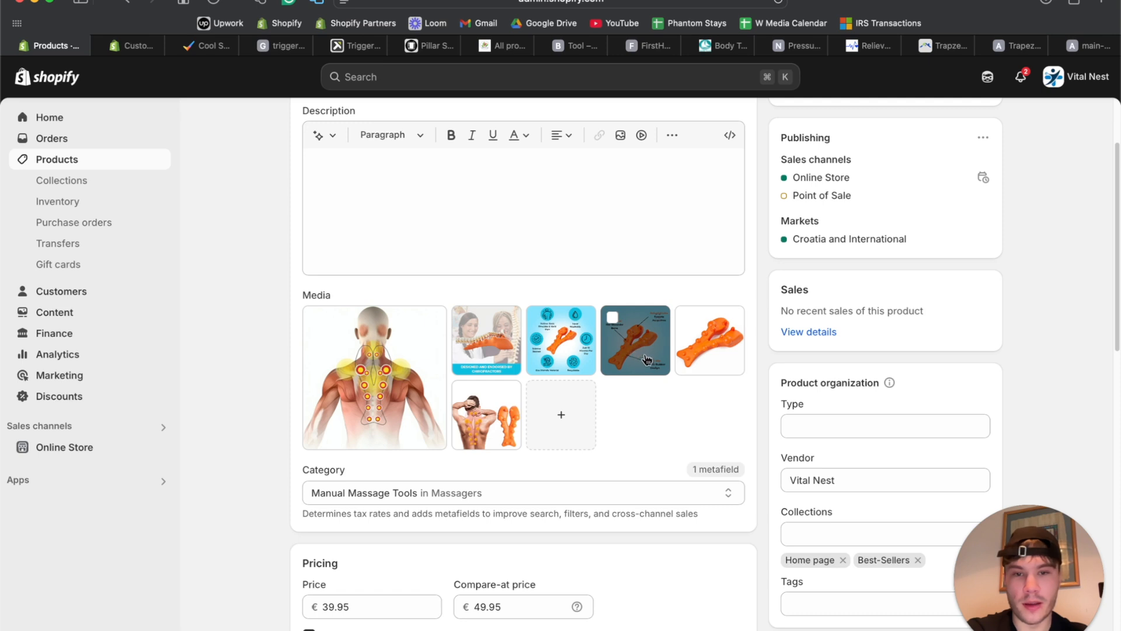
Reorder the media: labelled image first, then infographic, chiropractor image, and the last image fourth.
drag(588, 357, 374, 374)
drag(659, 355, 373, 374)
drag(616, 345, 548, 345)
drag(477, 421, 710, 342)
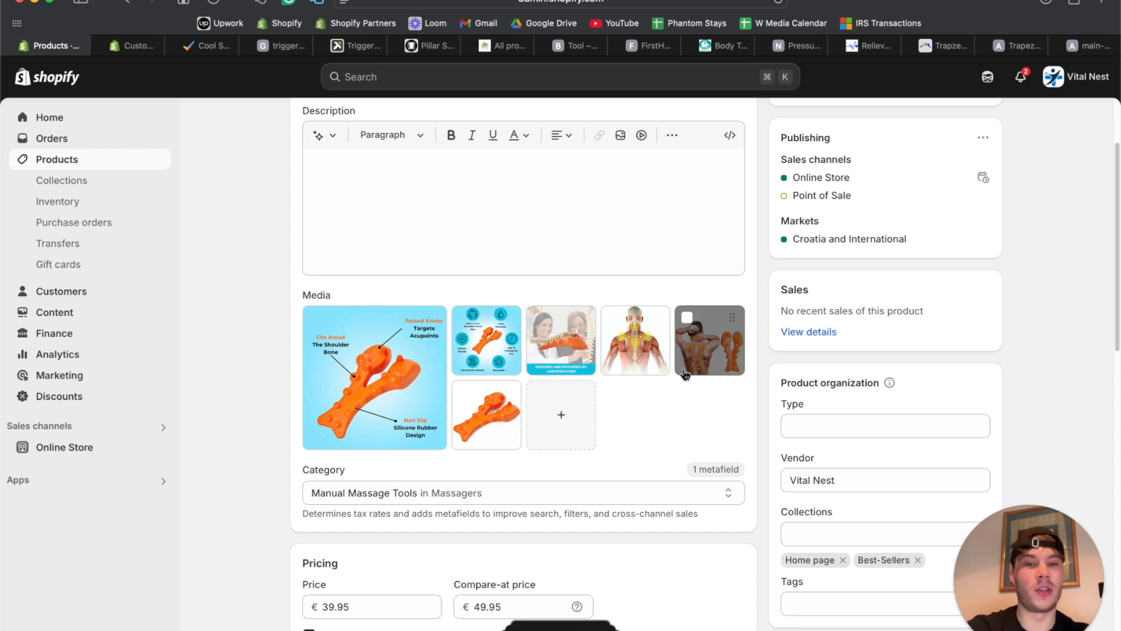
scroll(683, 375, down, 5)
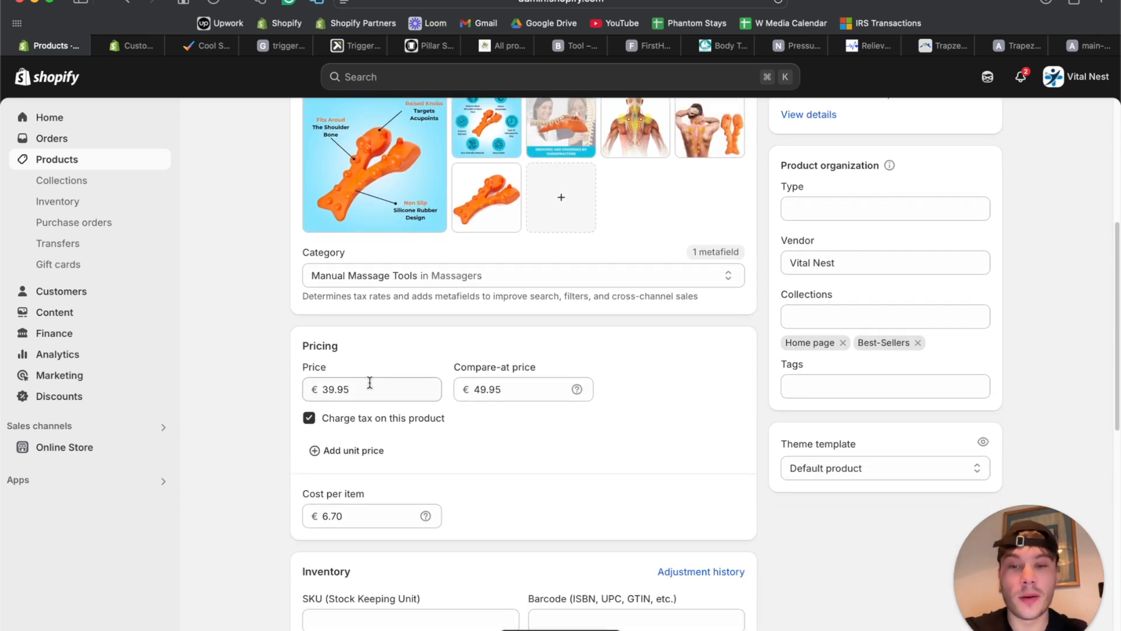
scroll(470, 390, down, 8)
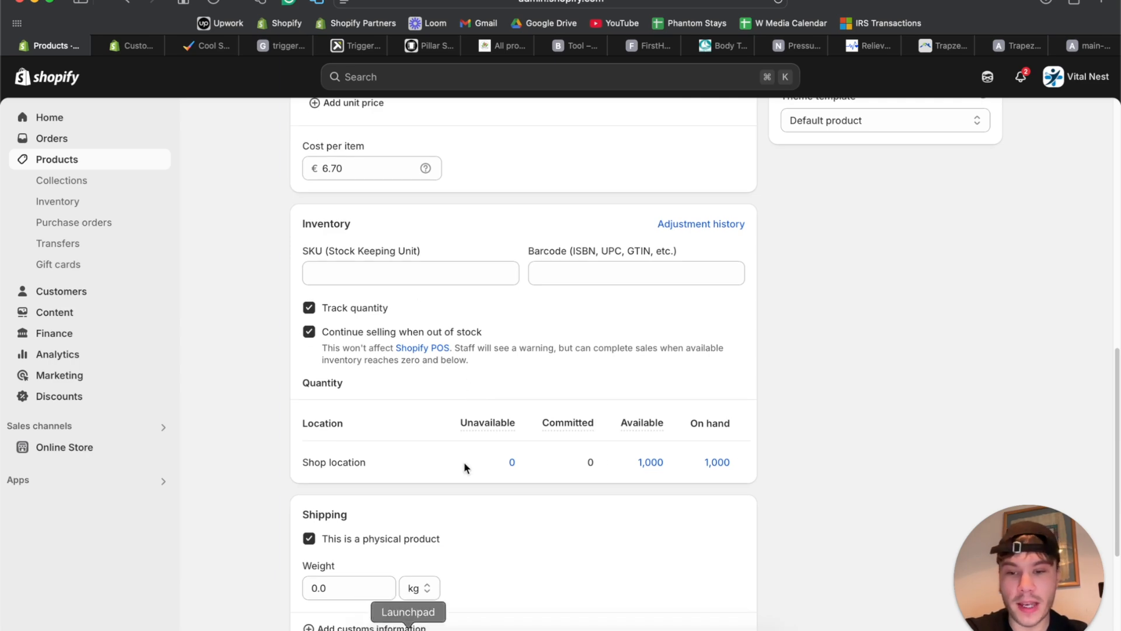
scroll(463, 461, down, 5)
scroll(355, 492, up, 10)
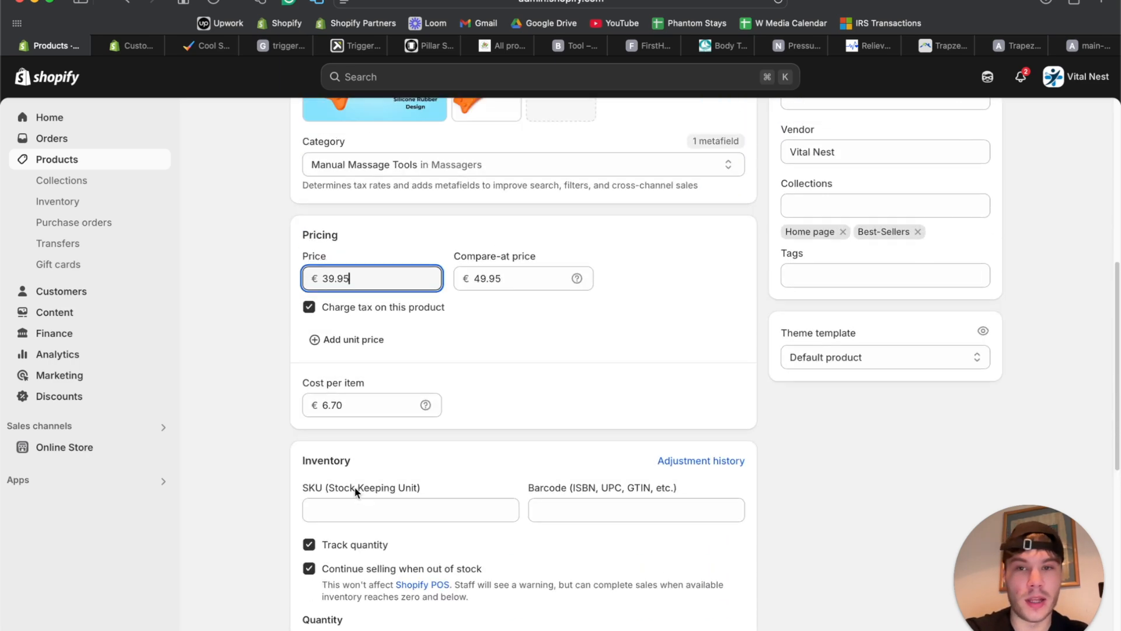
scroll(353, 485, up, 11)
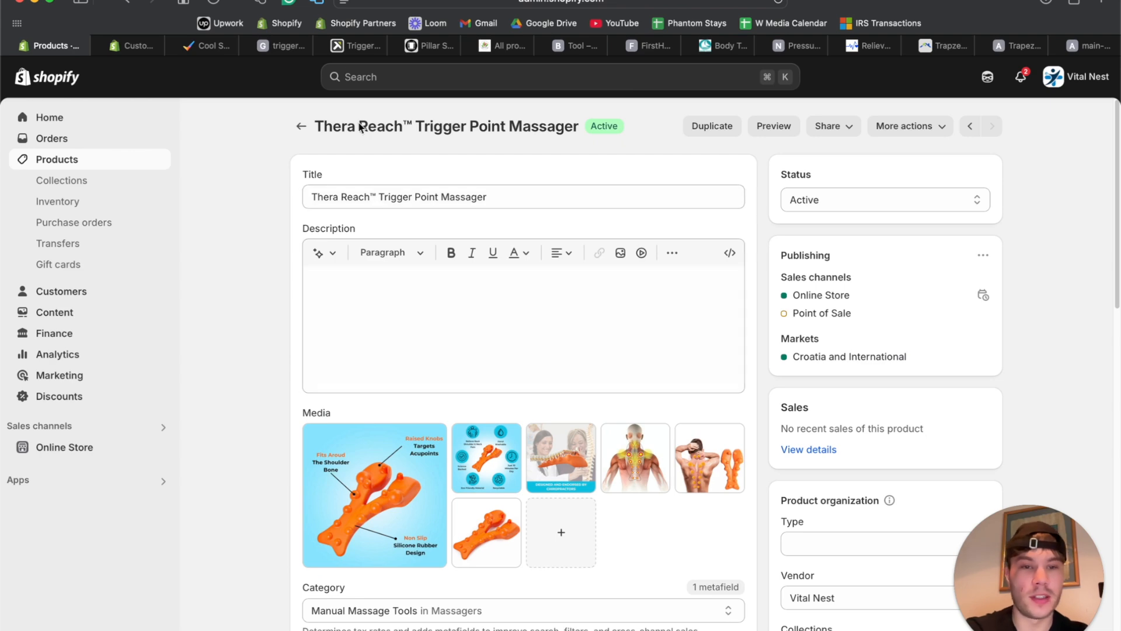
Reload the Concept theme editor preview of the Thera Reach Trigger Point Massager page.
click(139, 47)
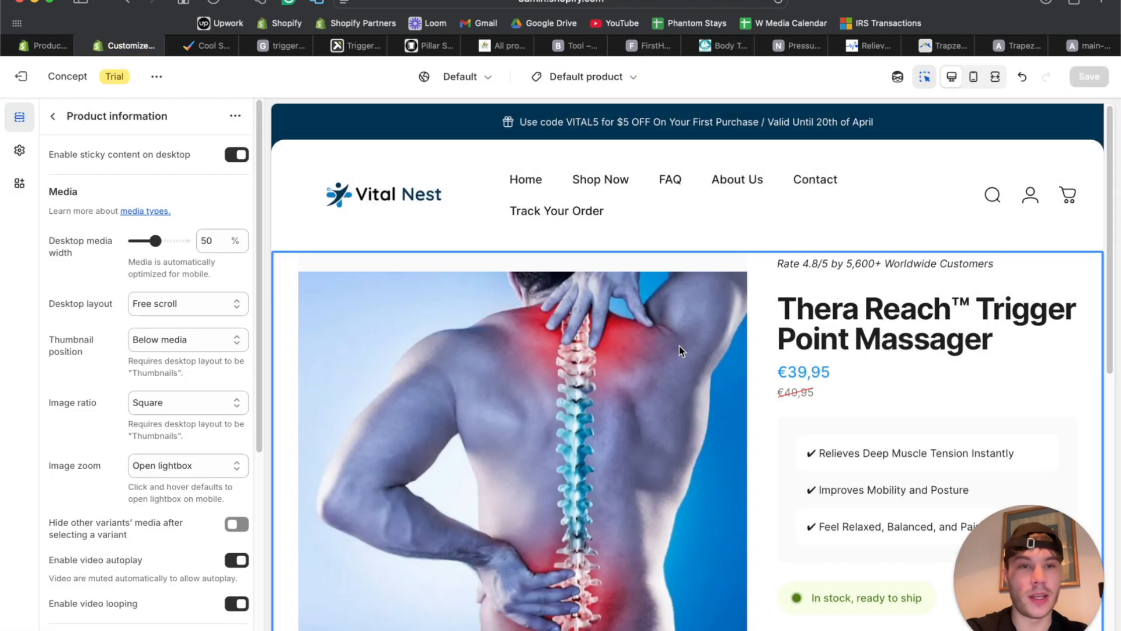
click(778, 2)
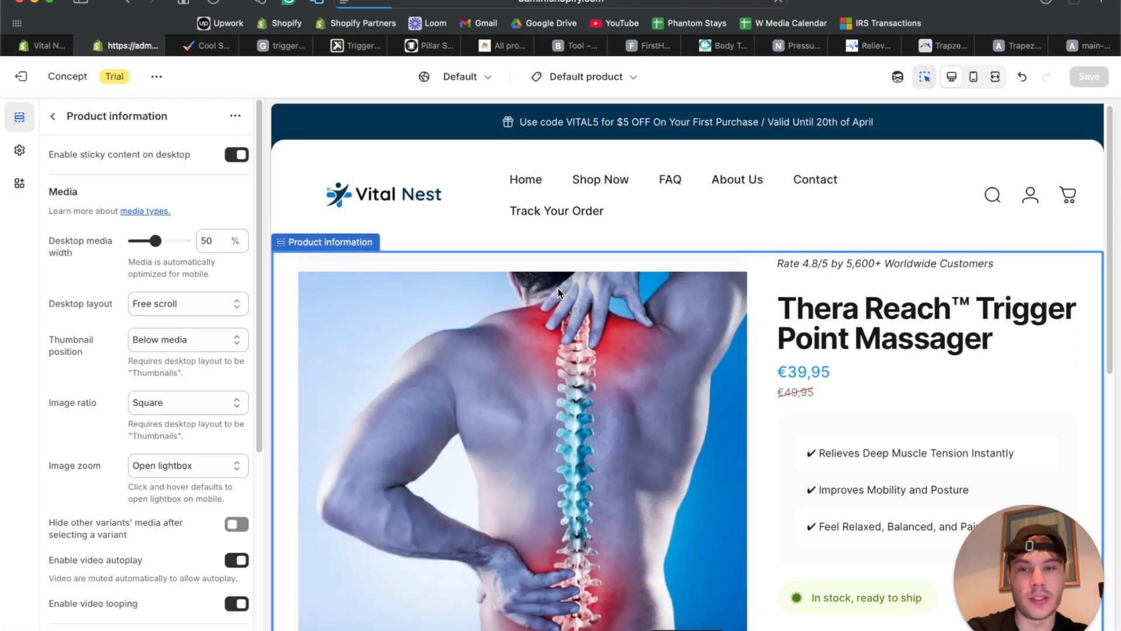
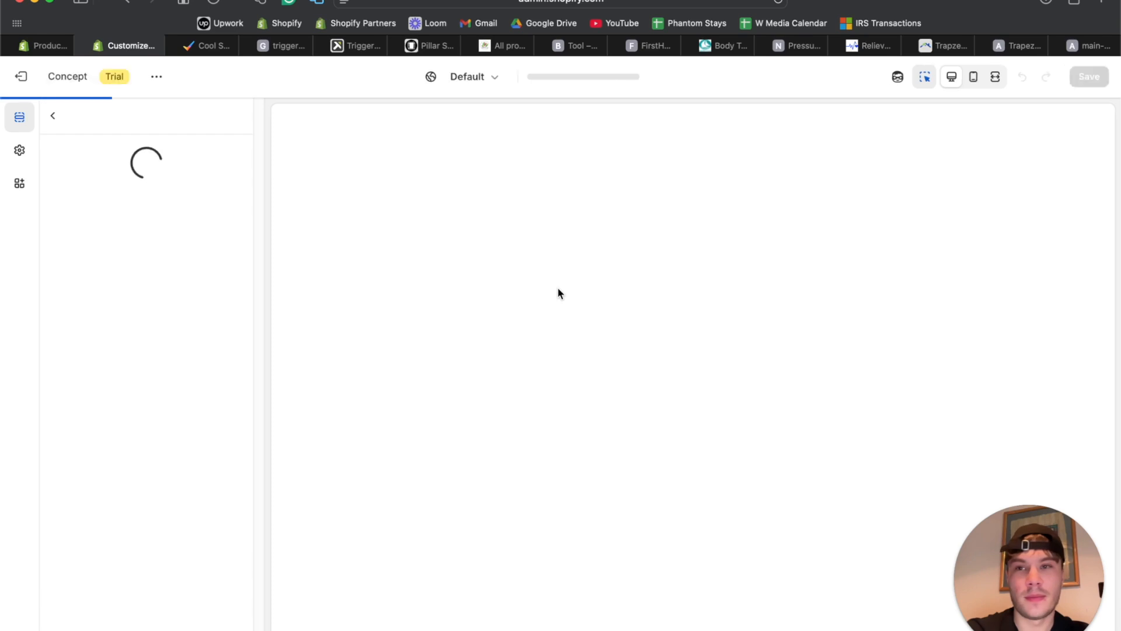
Switch between Fullscreen and Desktop preview twice to check where the gallery thumbnails sit.
scroll(558, 293, down, 3)
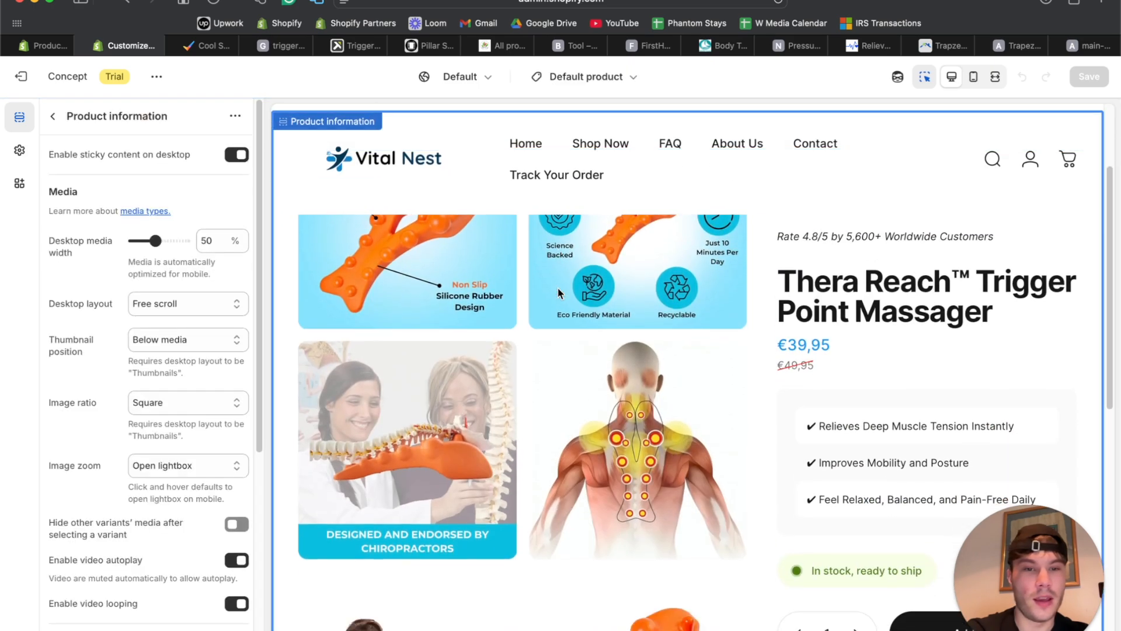
scroll(558, 293, down, 3)
click(994, 76)
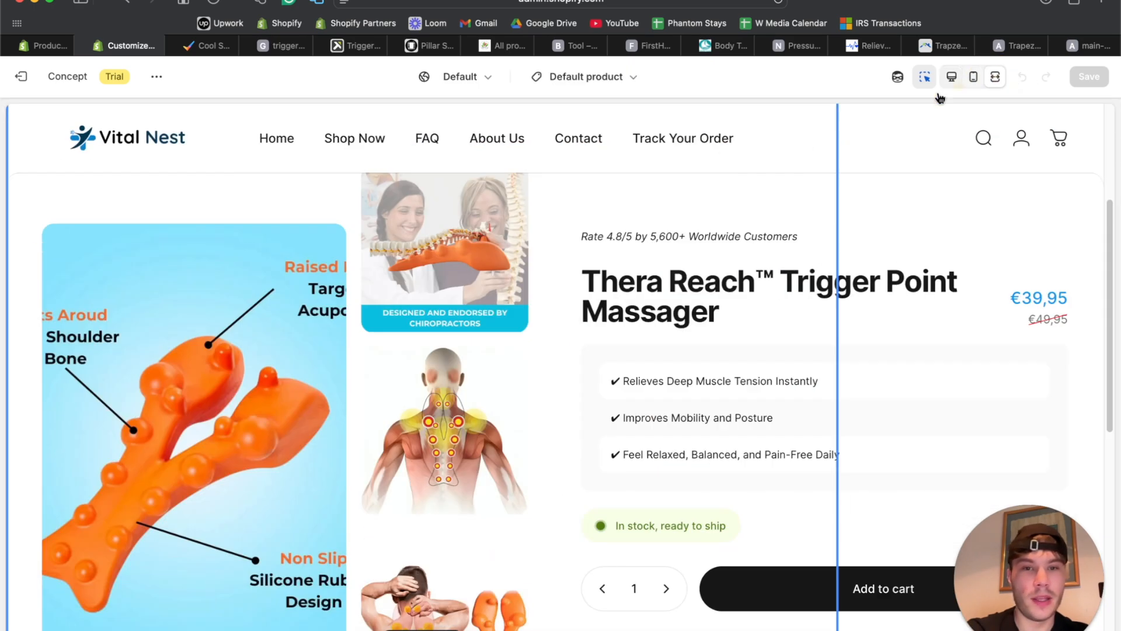
scroll(428, 408, down, 5)
scroll(274, 318, up, 3)
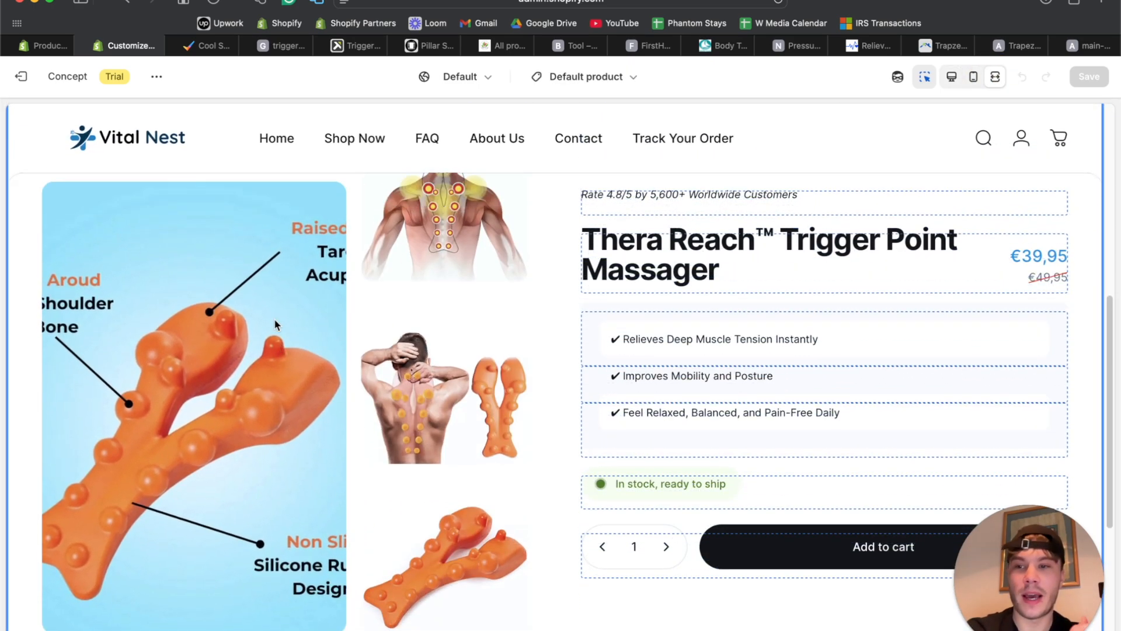
scroll(275, 318, up, 2)
scroll(269, 350, down, 2)
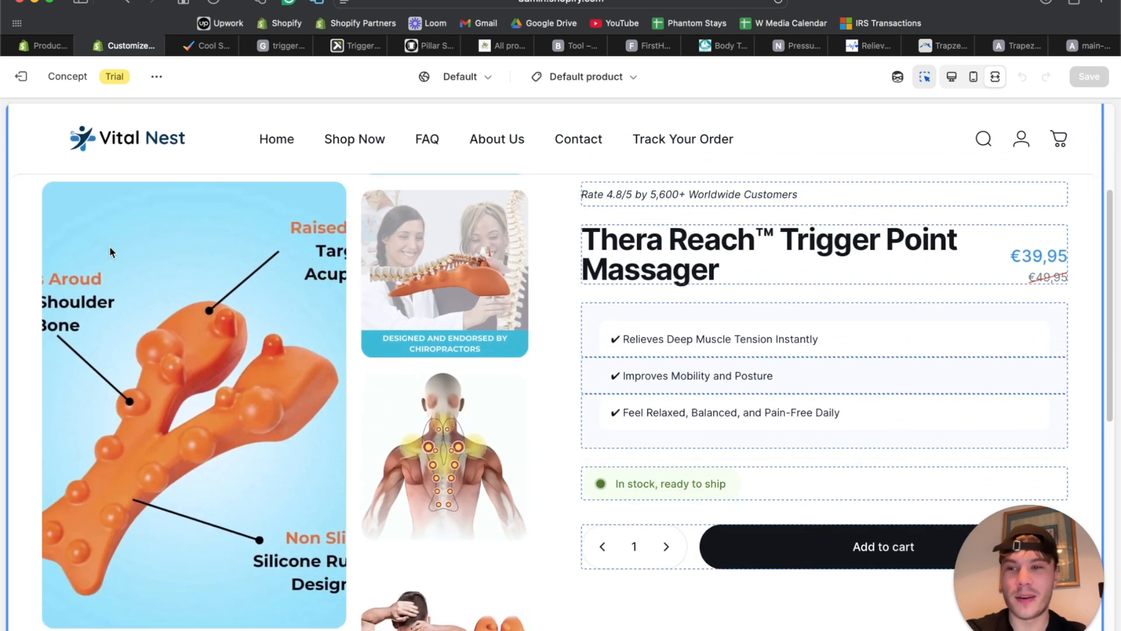
click(952, 81)
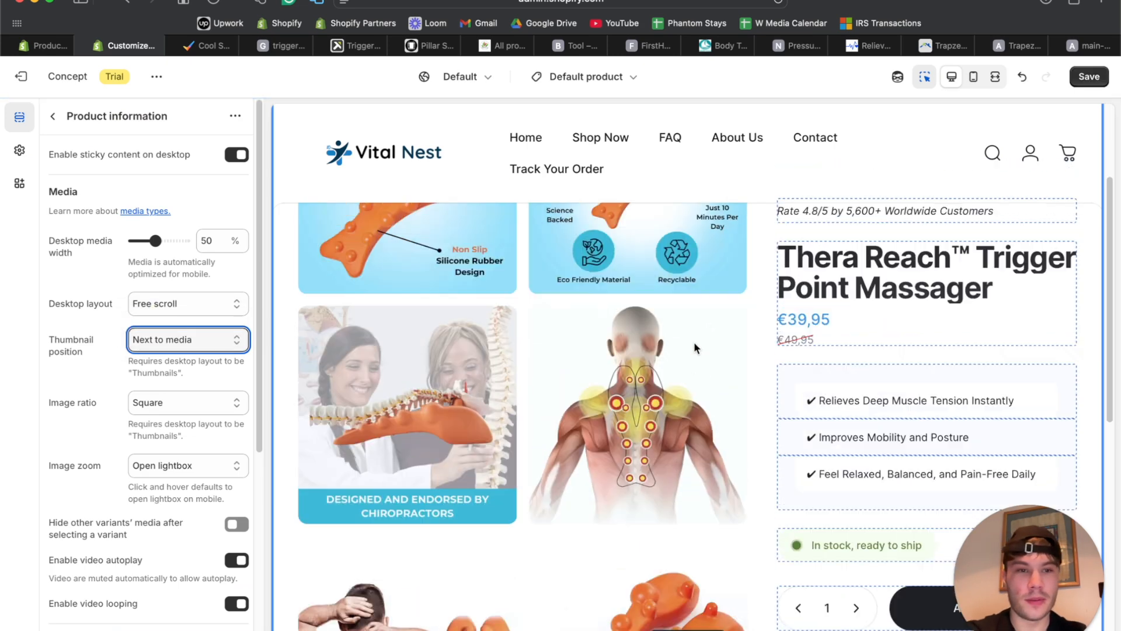
click(995, 78)
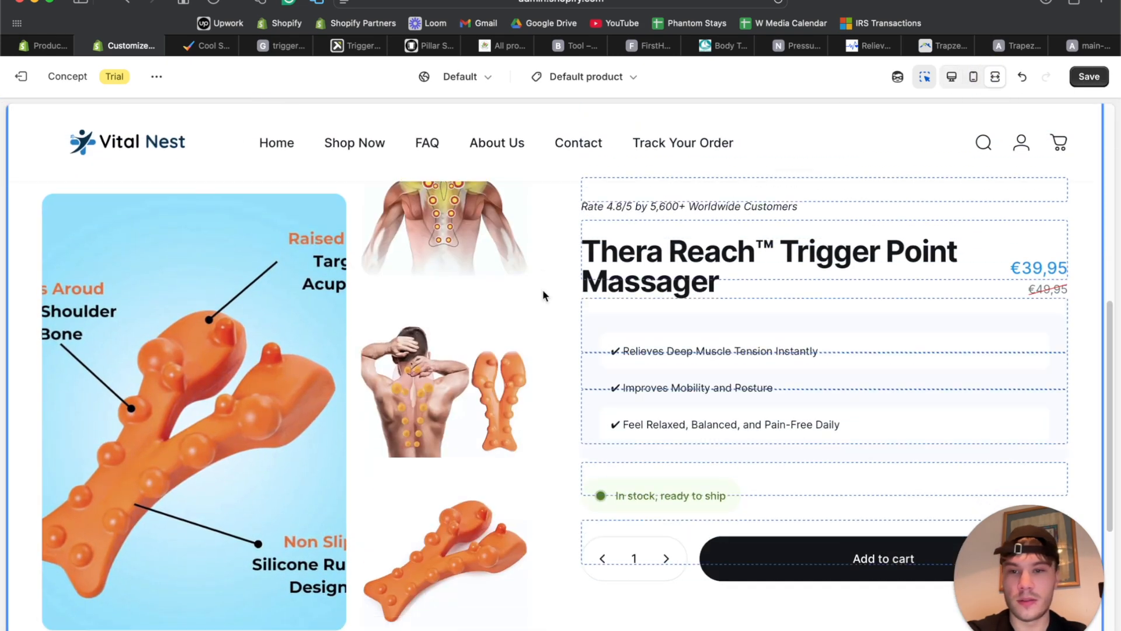
scroll(435, 374, down, 8)
scroll(453, 251, up, 9)
click(951, 76)
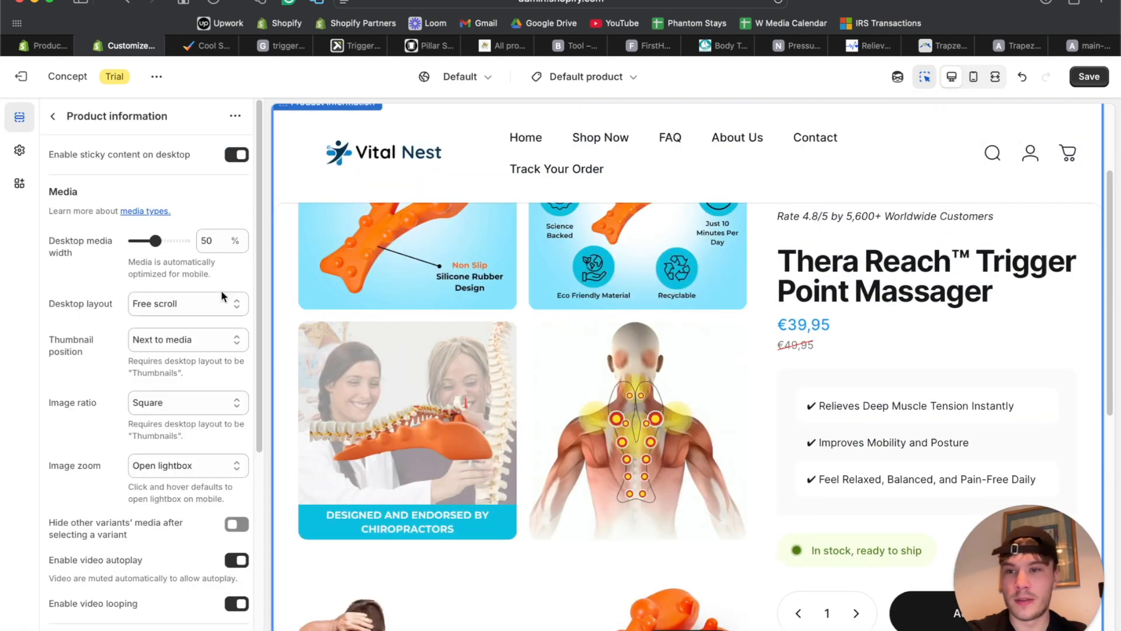
Set Thumbnail position to below media and Image ratio to Adapt to image.
click(175, 339)
click(170, 352)
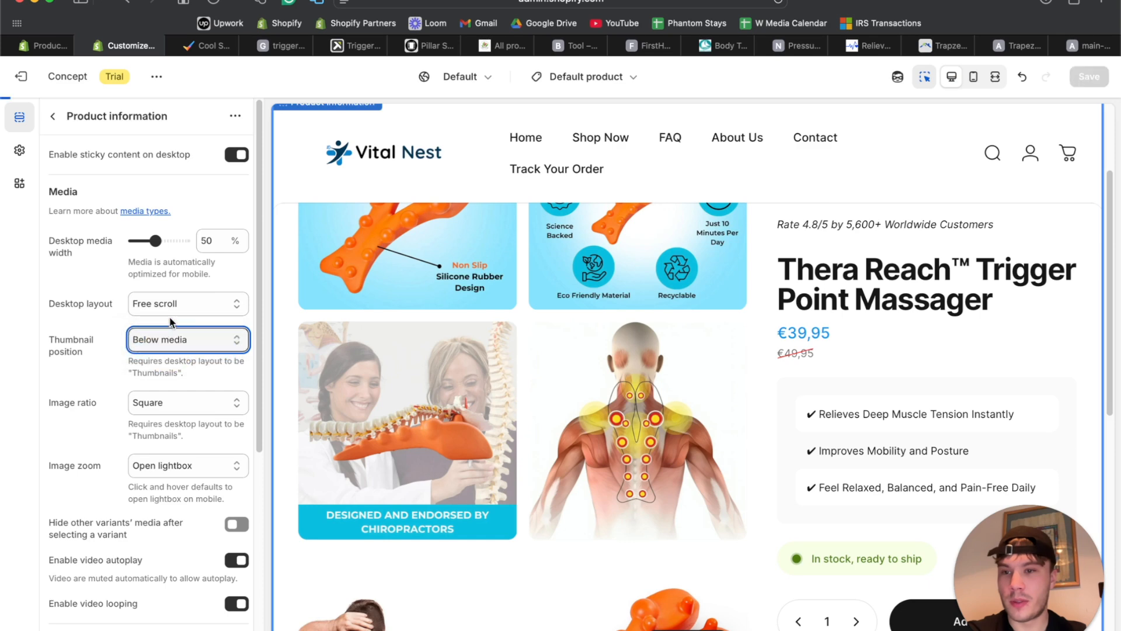
click(171, 402)
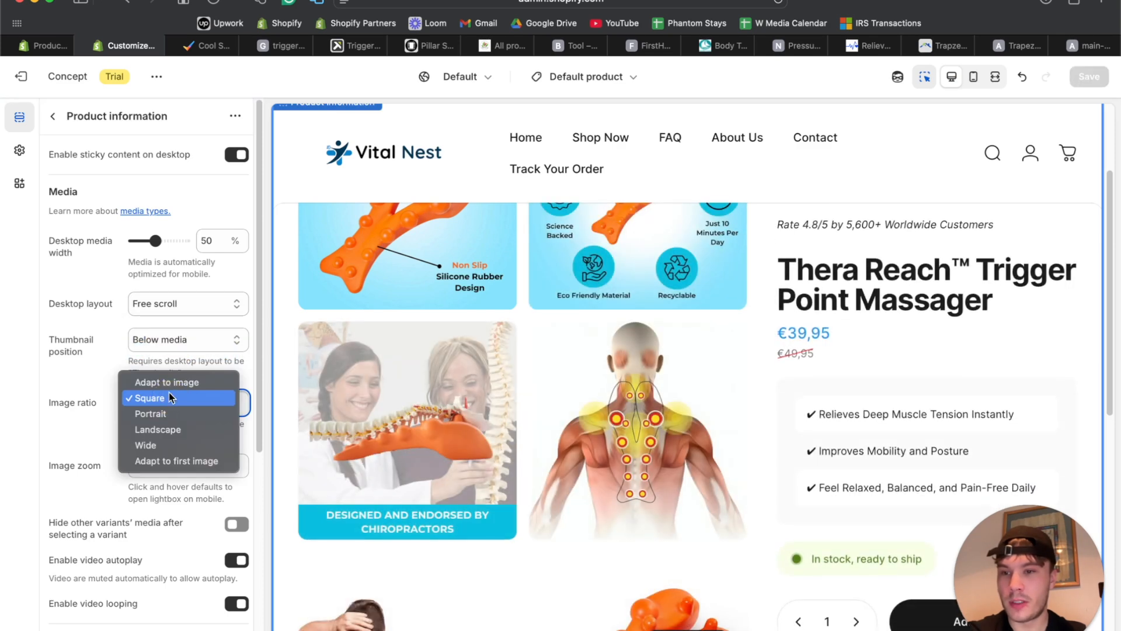
click(171, 384)
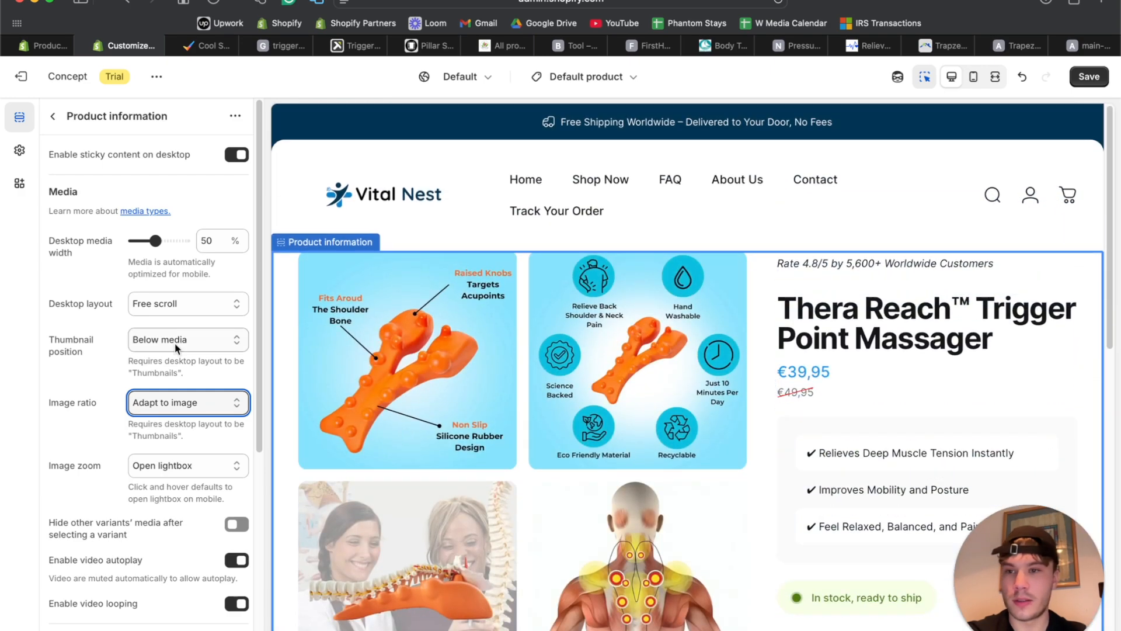
Set Desktop layout to Thumbnails and Thumbnail position to Next to media.
click(167, 304)
click(167, 316)
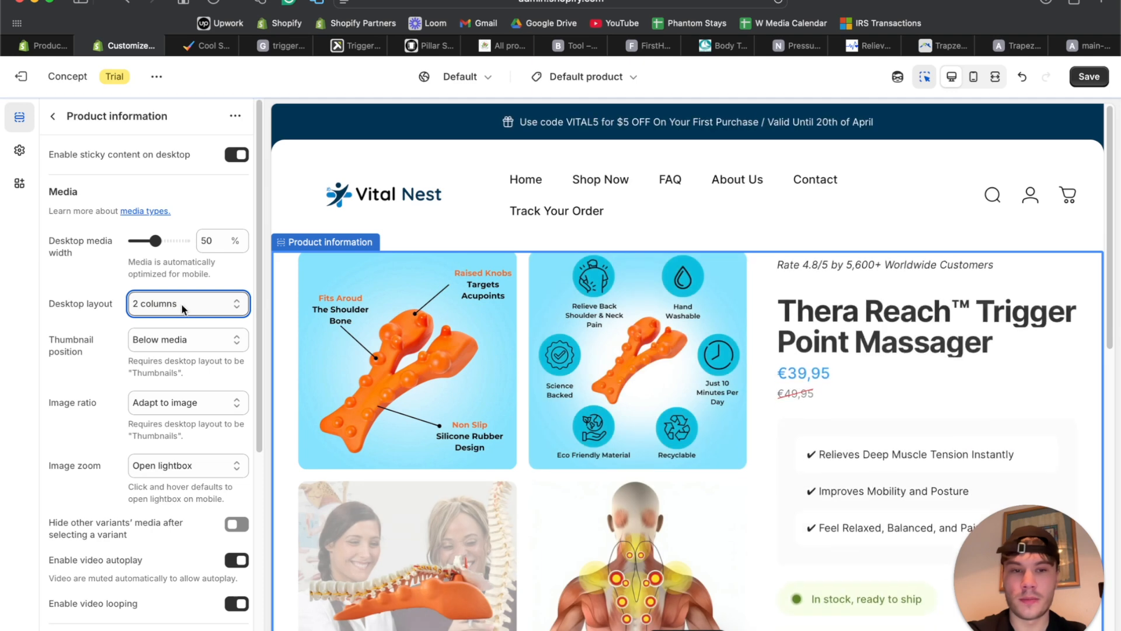
scroll(593, 390, down, 7)
click(193, 303)
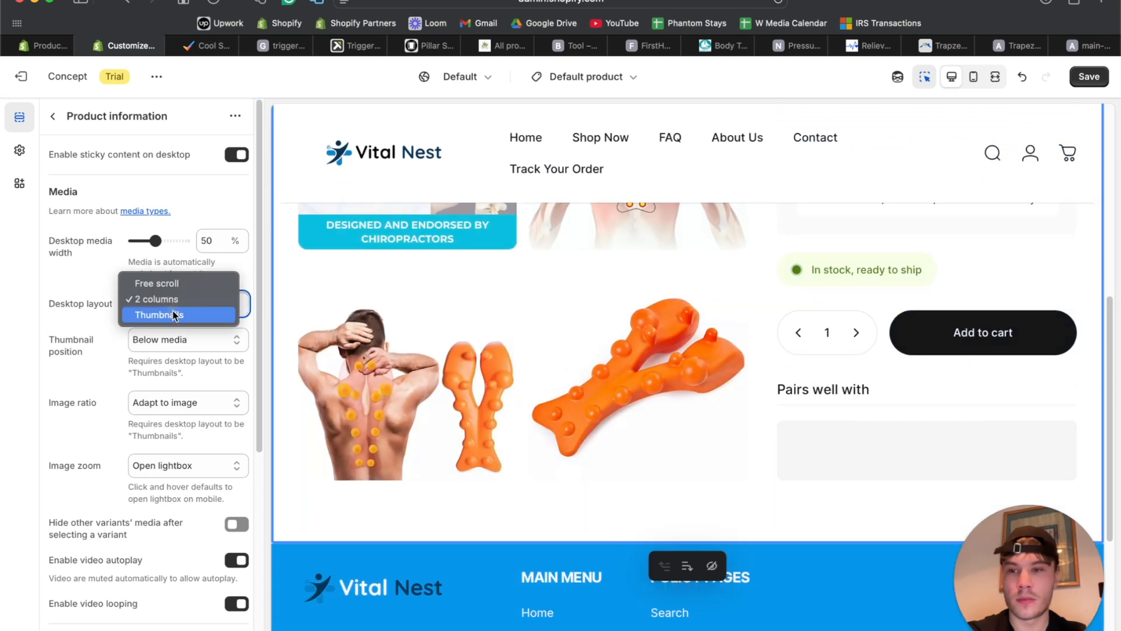
click(196, 316)
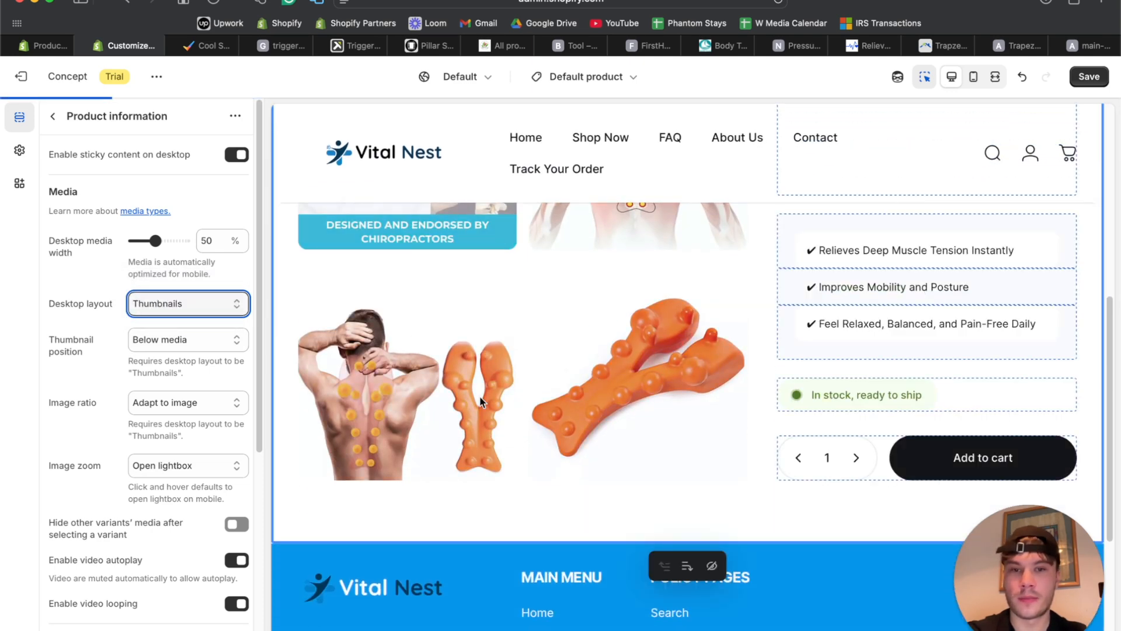
scroll(516, 386, up, 10)
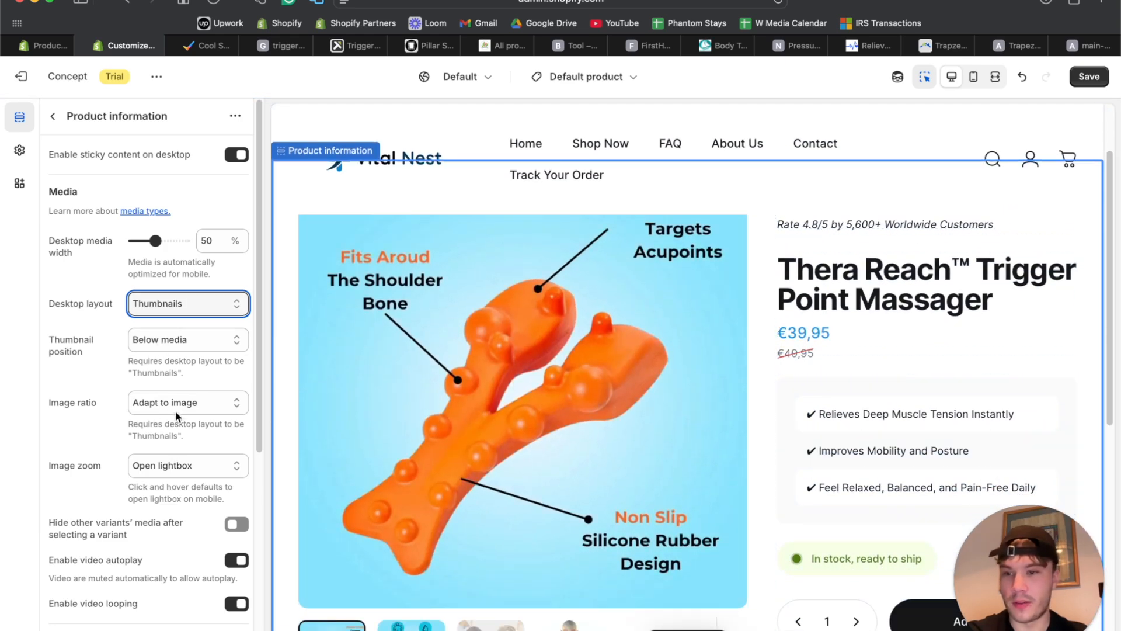
click(184, 340)
click(160, 325)
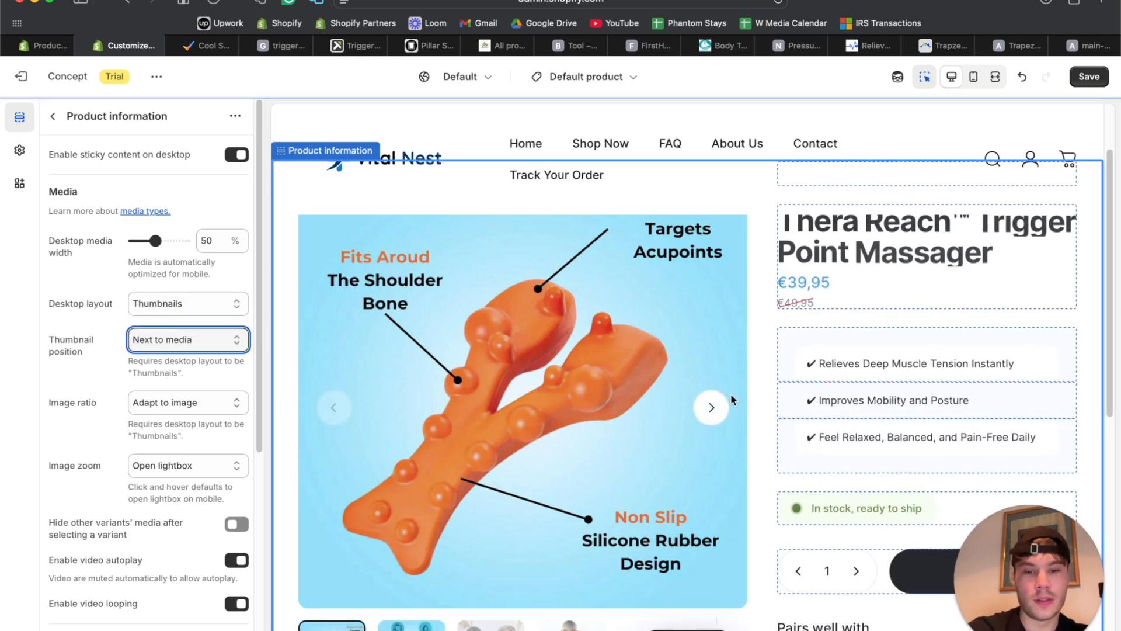
Preview the page fullscreen and step the gallery through to the fifth image.
click(996, 80)
scroll(550, 408, down, 3)
scroll(550, 408, up, 3)
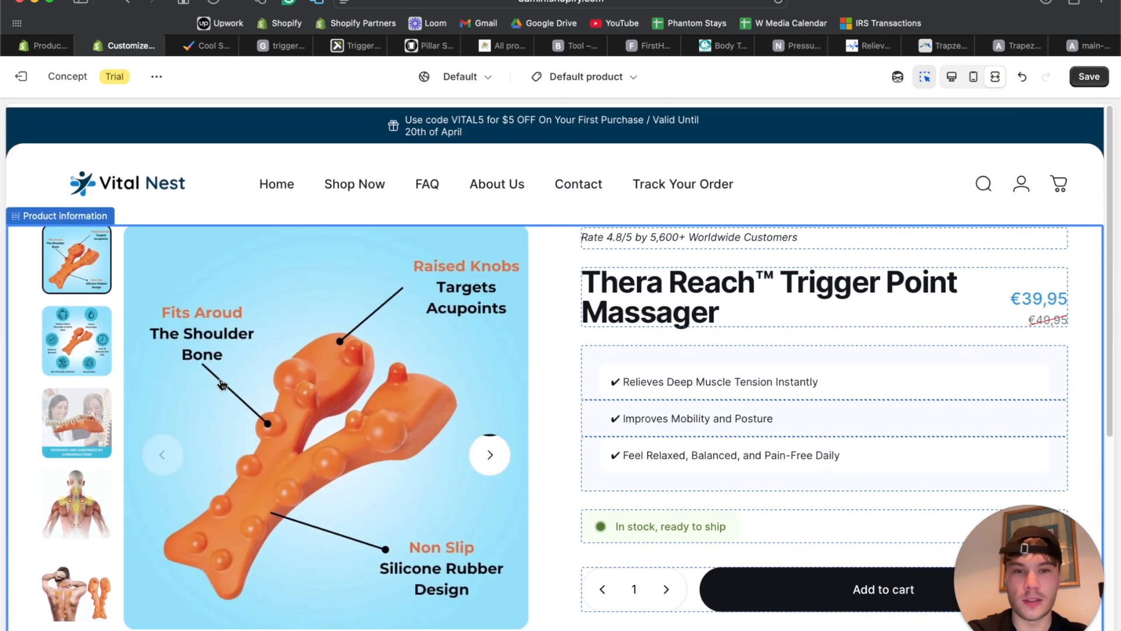
click(489, 451)
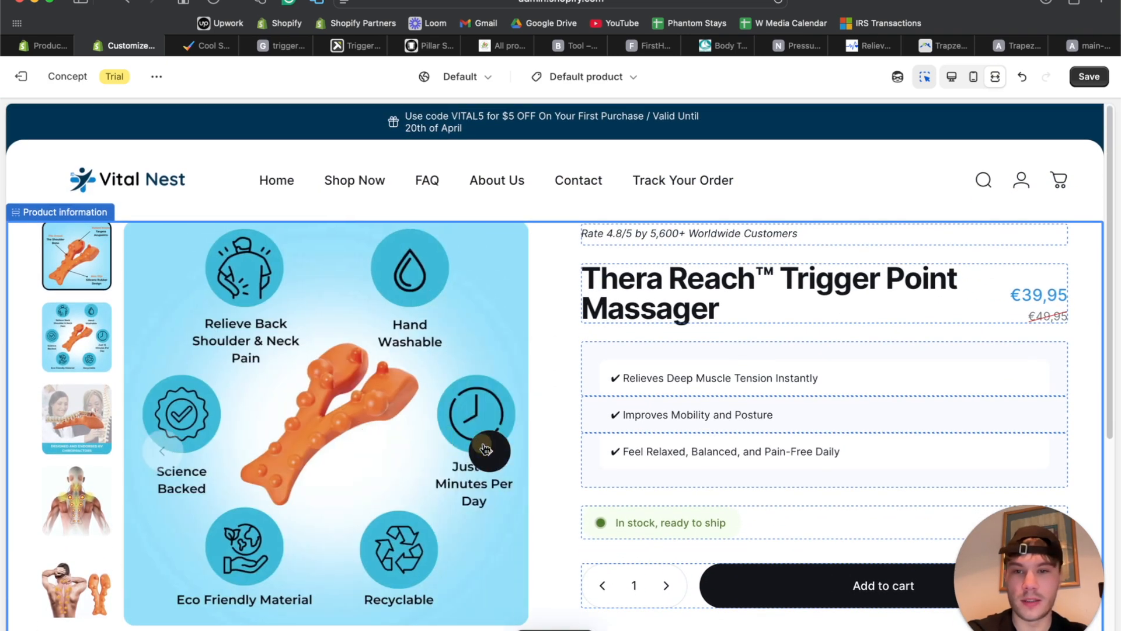
click(490, 451)
click(490, 451)
click(490, 452)
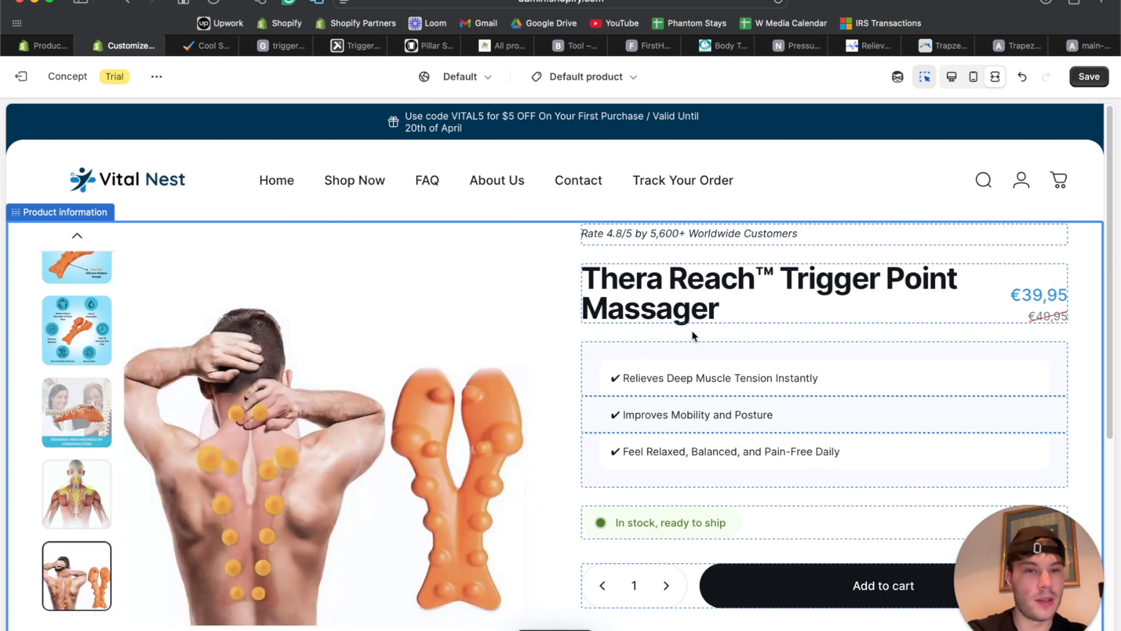
Turn off the inspection outlines and return to the Default product section list.
click(926, 77)
scroll(726, 366, down, 1)
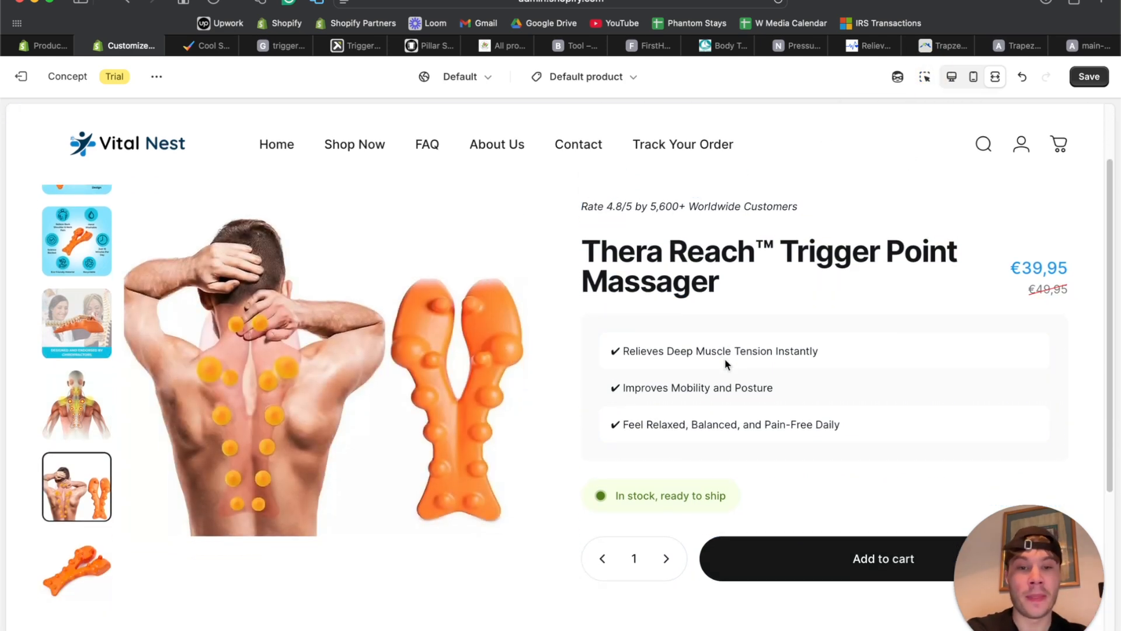
click(953, 78)
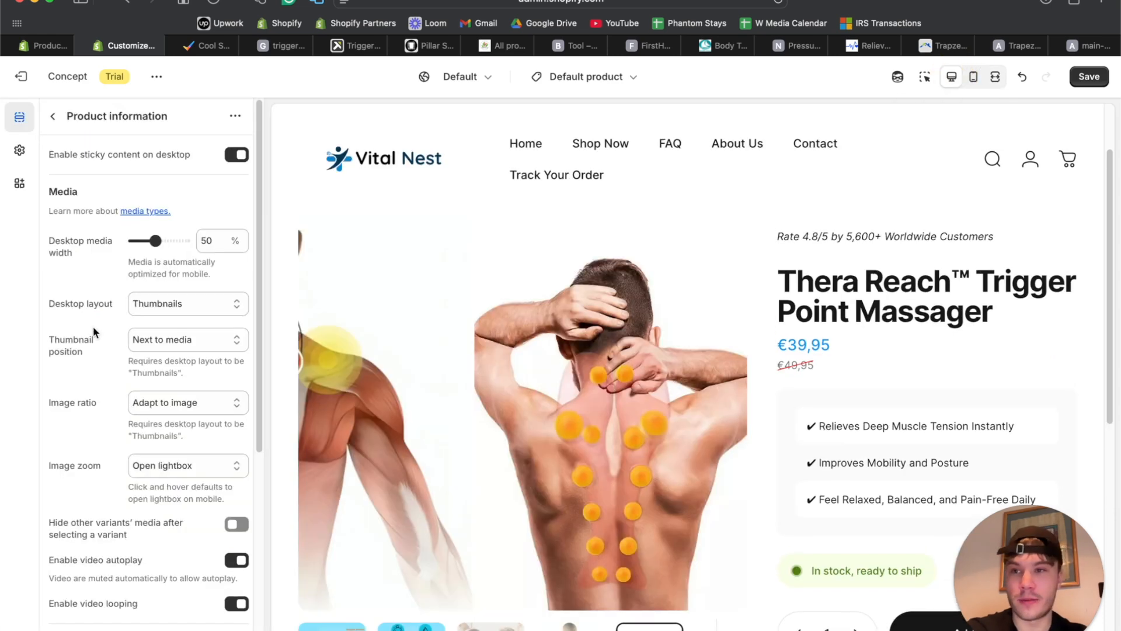
click(54, 116)
scroll(475, 313, down, 3)
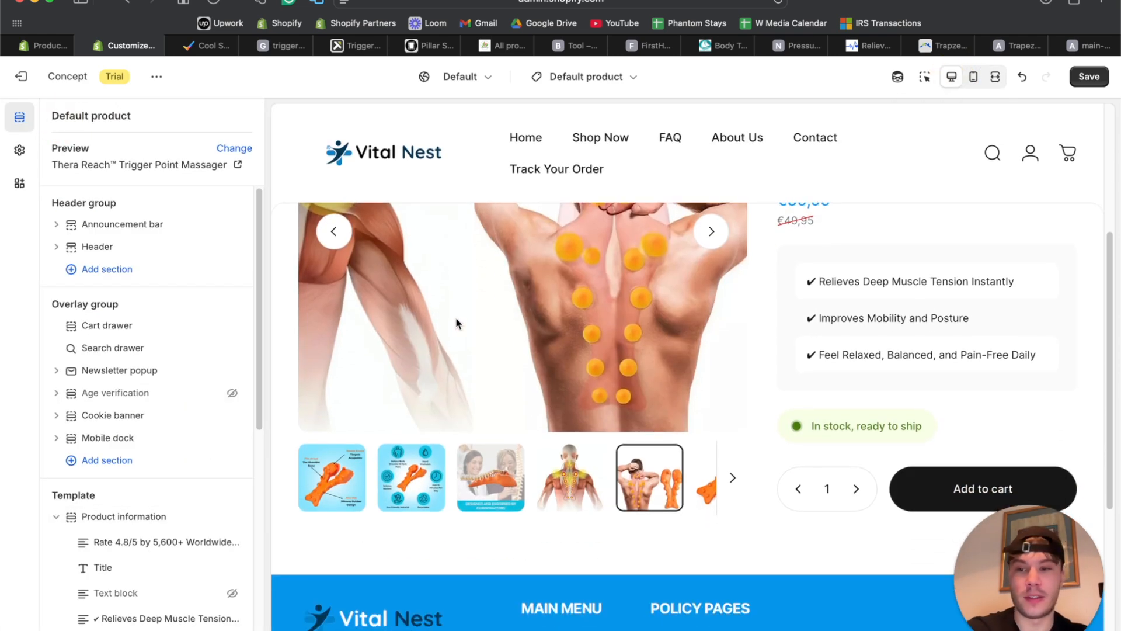
Add a Collapsible row block after the Sticky buy button and open its settings.
scroll(140, 447, down, 4)
scroll(123, 345, down, 3)
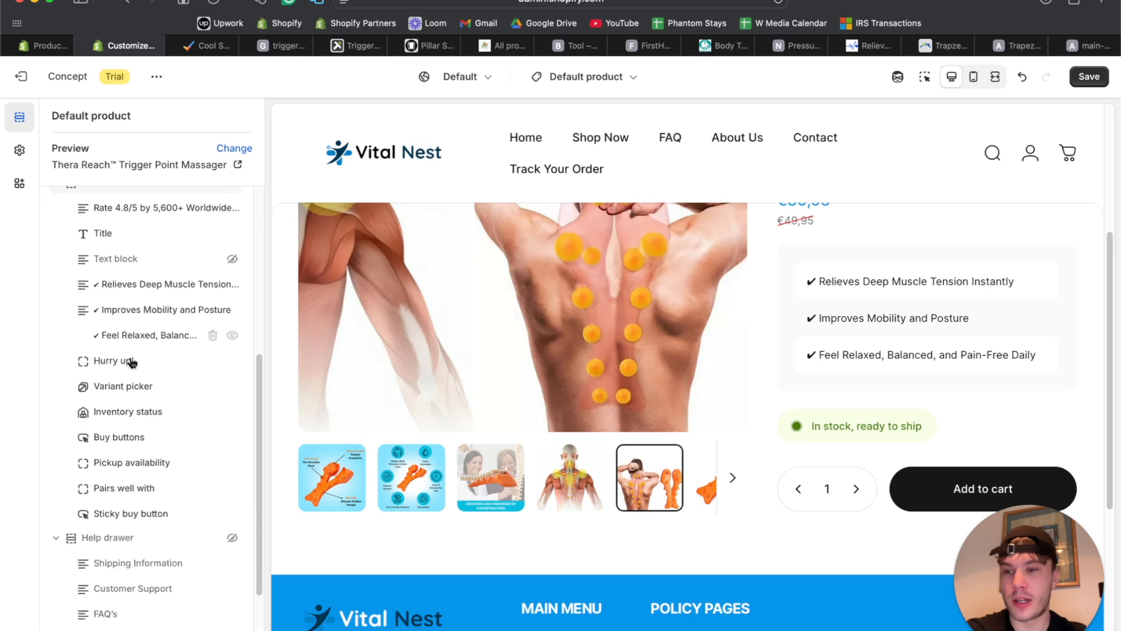
click(157, 526)
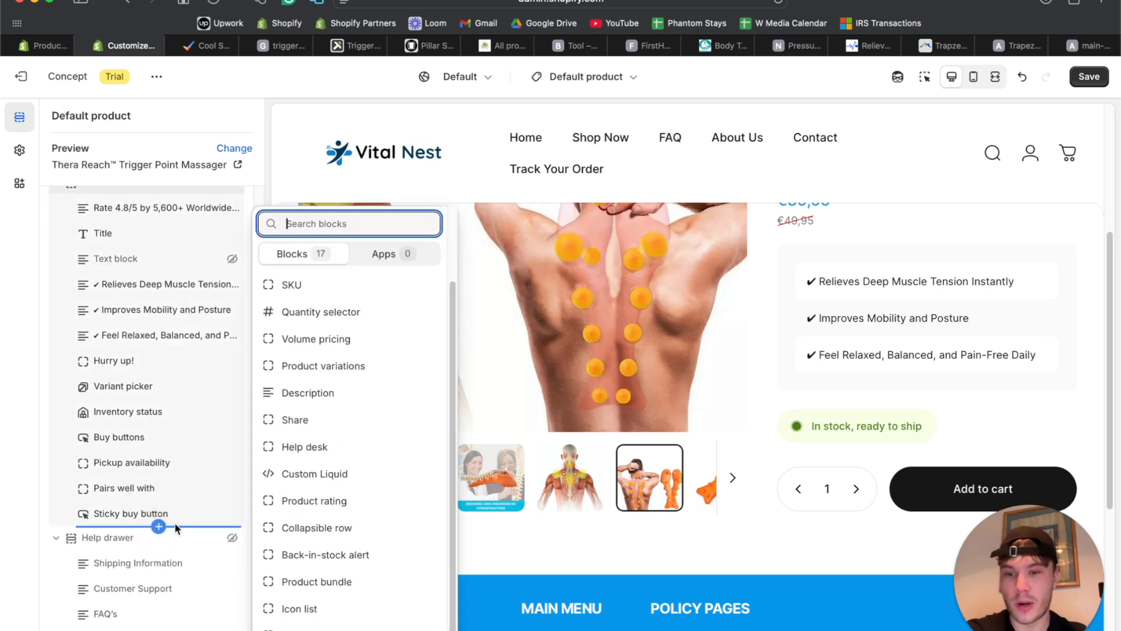
click(318, 528)
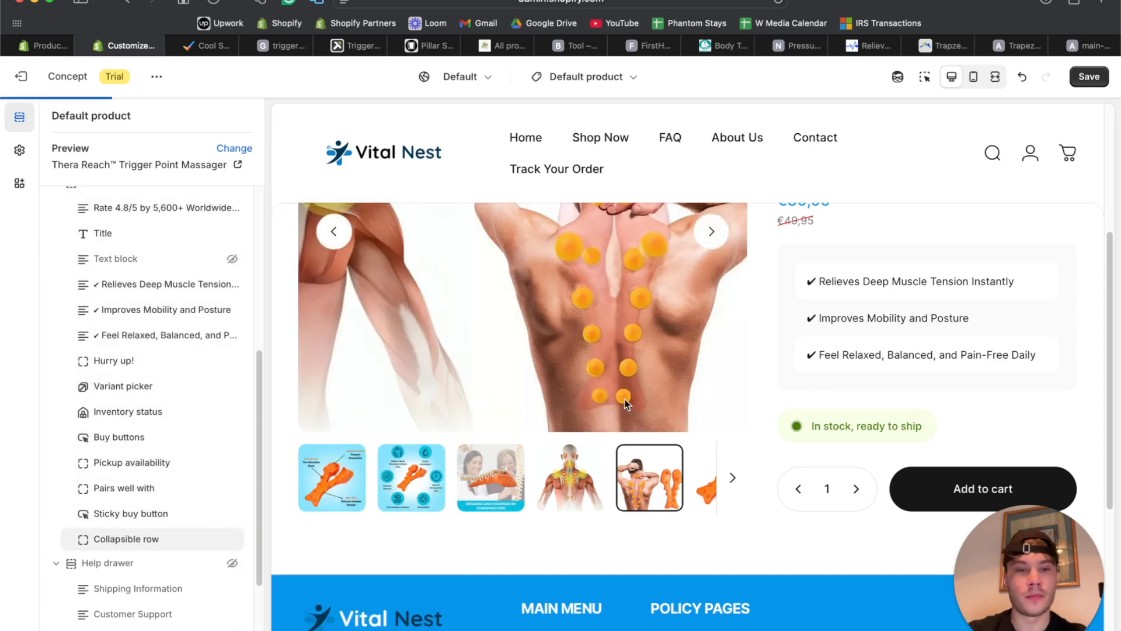
click(149, 547)
Set the row heading to 'Shipping and Delivery' and clear its placeholder content.
triple_click(137, 220)
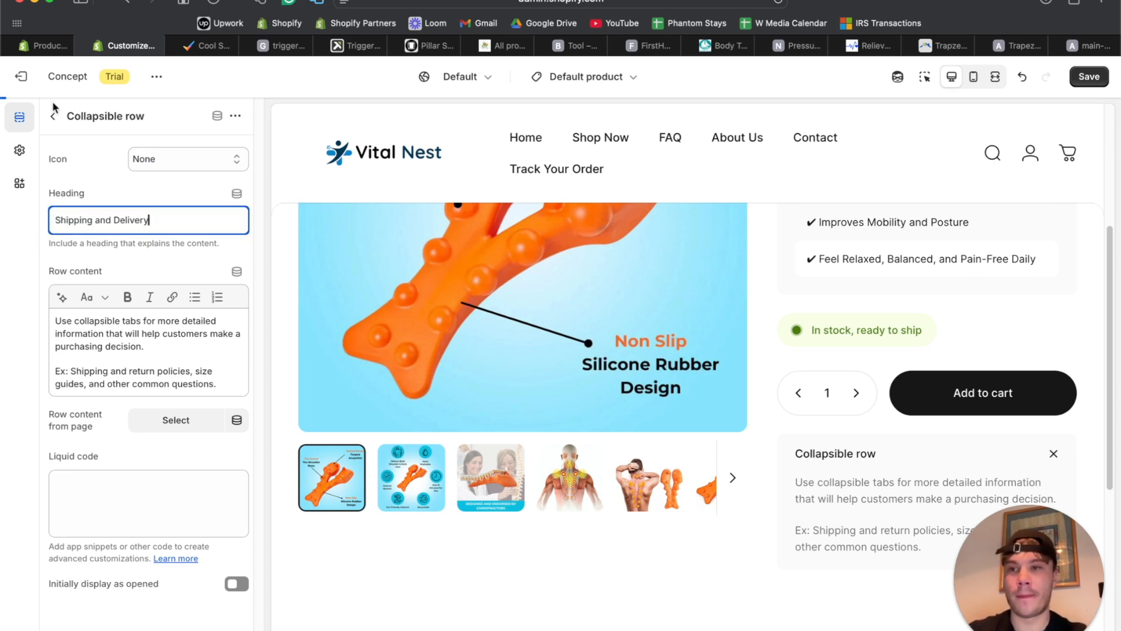
text(Shipping and Delivery)
click(134, 346)
key(super+a)
key(BackSpace)
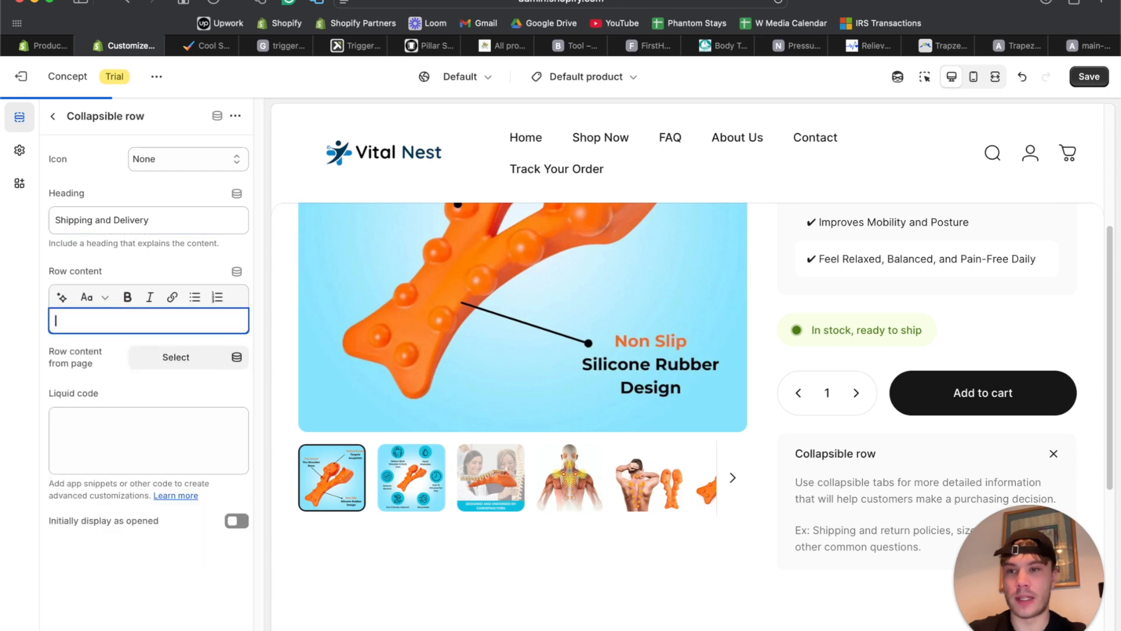
click(52, 116)
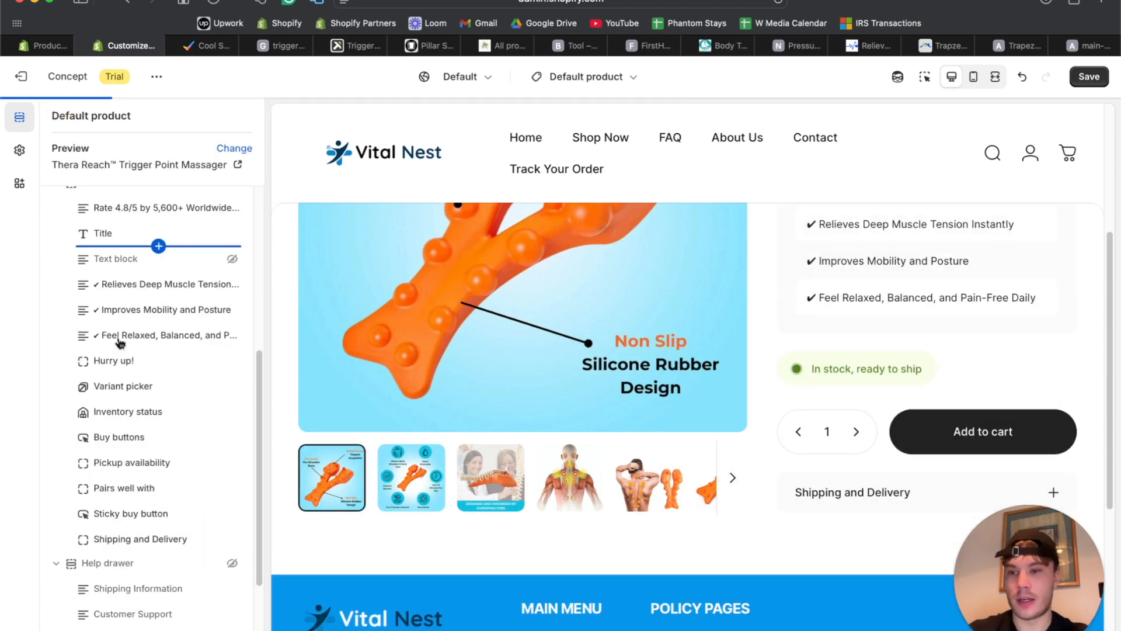
click(159, 551)
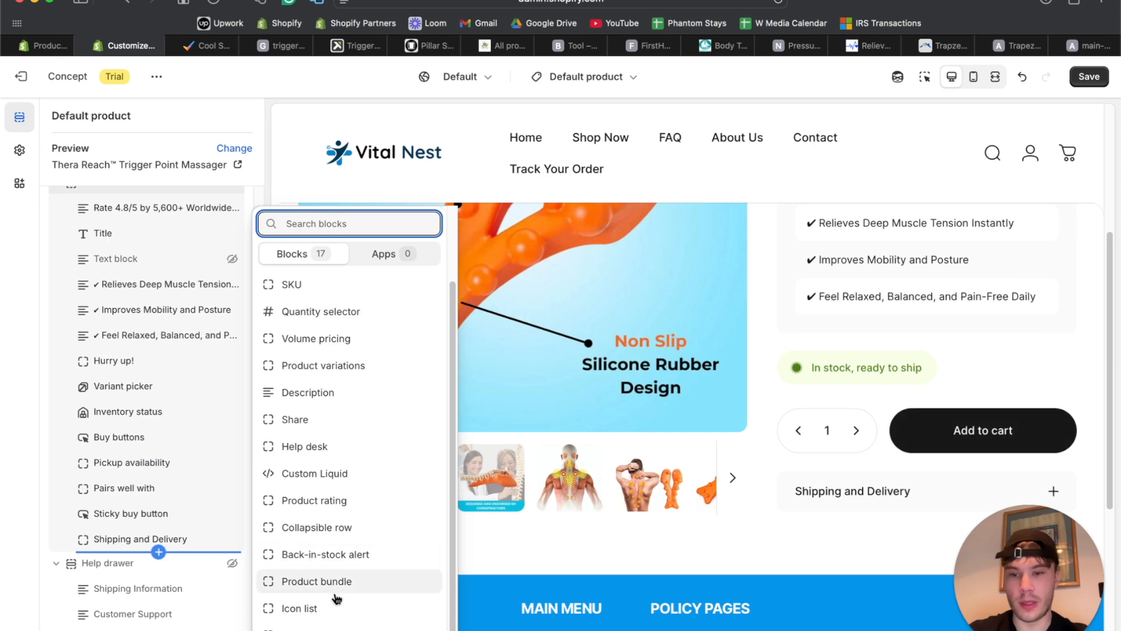
Add a second collapsible row headed 'Returns and Refunds' with its sample content deleted.
click(333, 538)
click(125, 564)
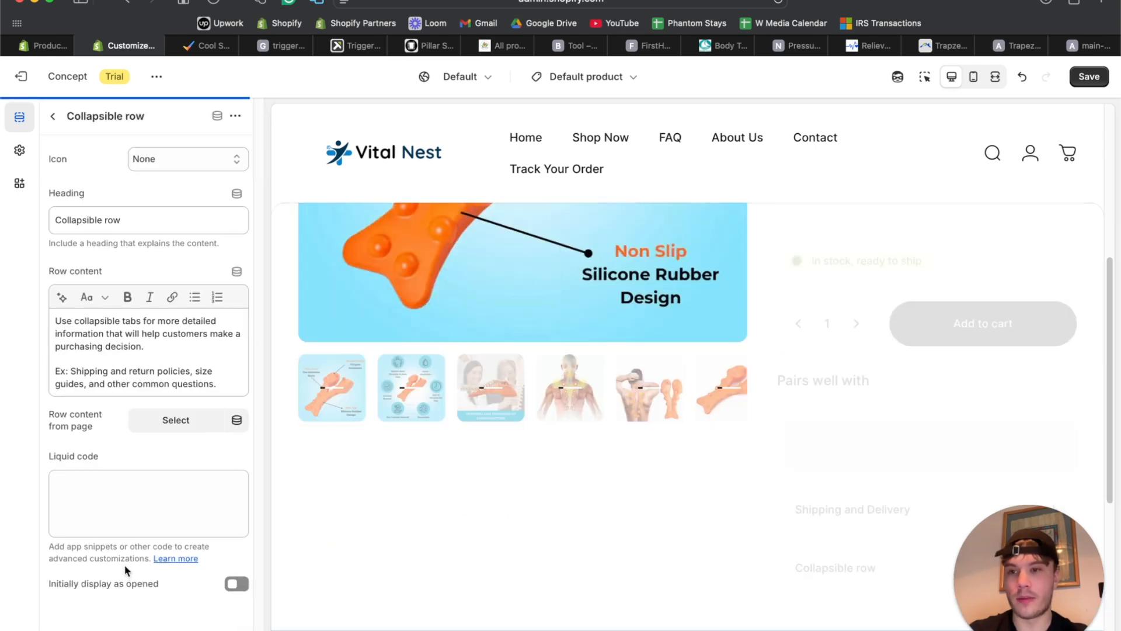
click(119, 221)
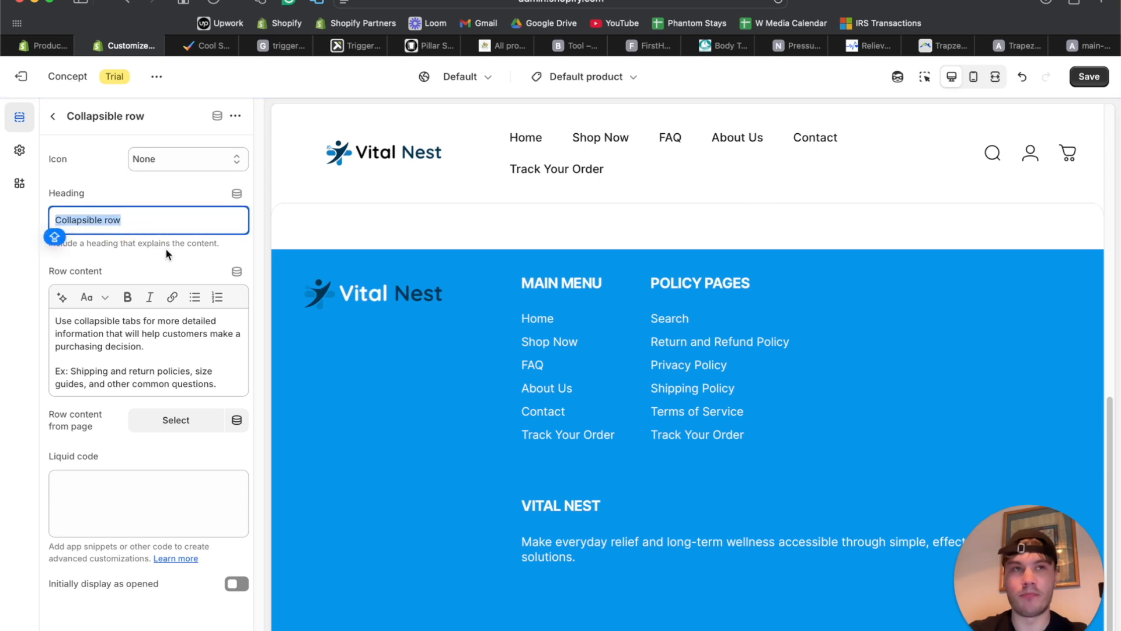
text(Returns)
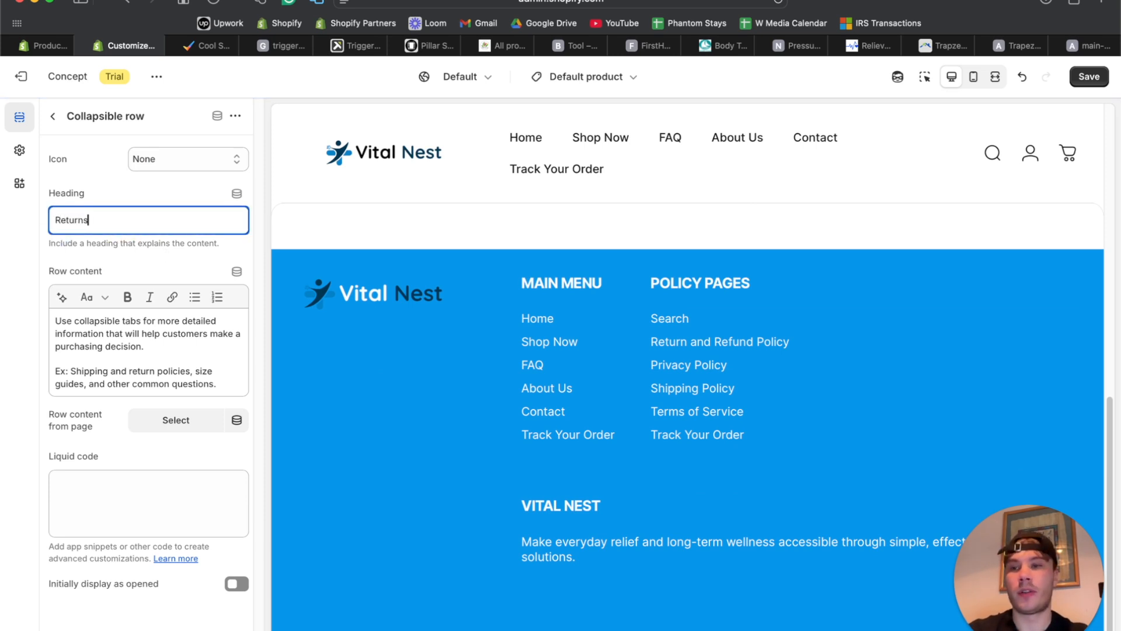
click(181, 350)
key(super+a)
key(BackSpace)
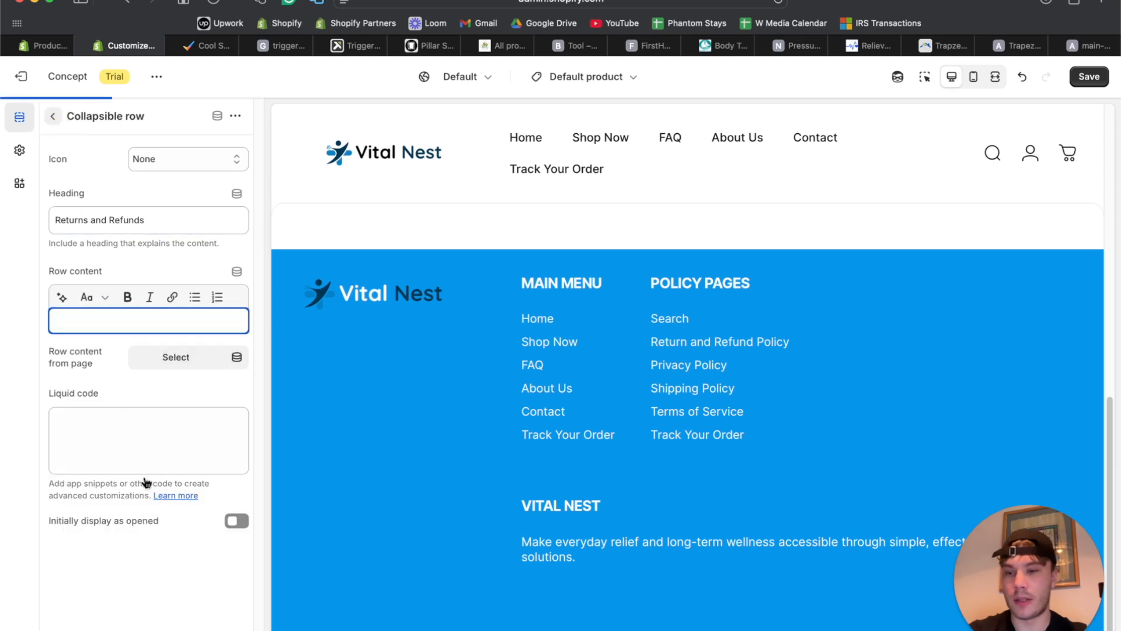
key(Escape)
click(158, 578)
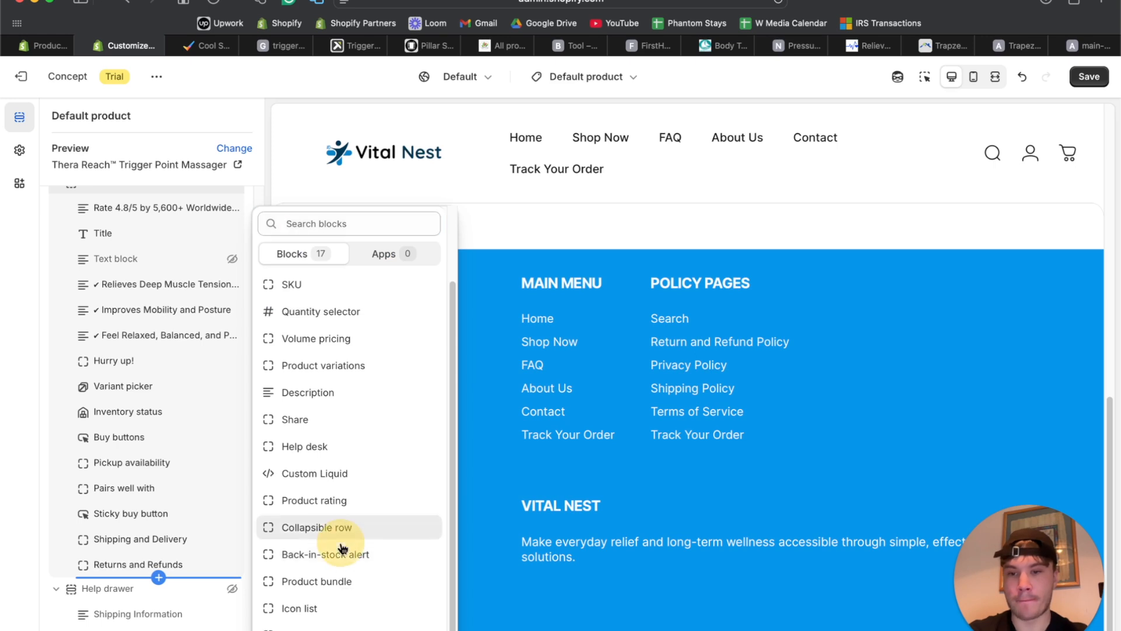
Add a third collapsible row headed 'How to Use?' with its row content emptied.
click(346, 529)
click(148, 591)
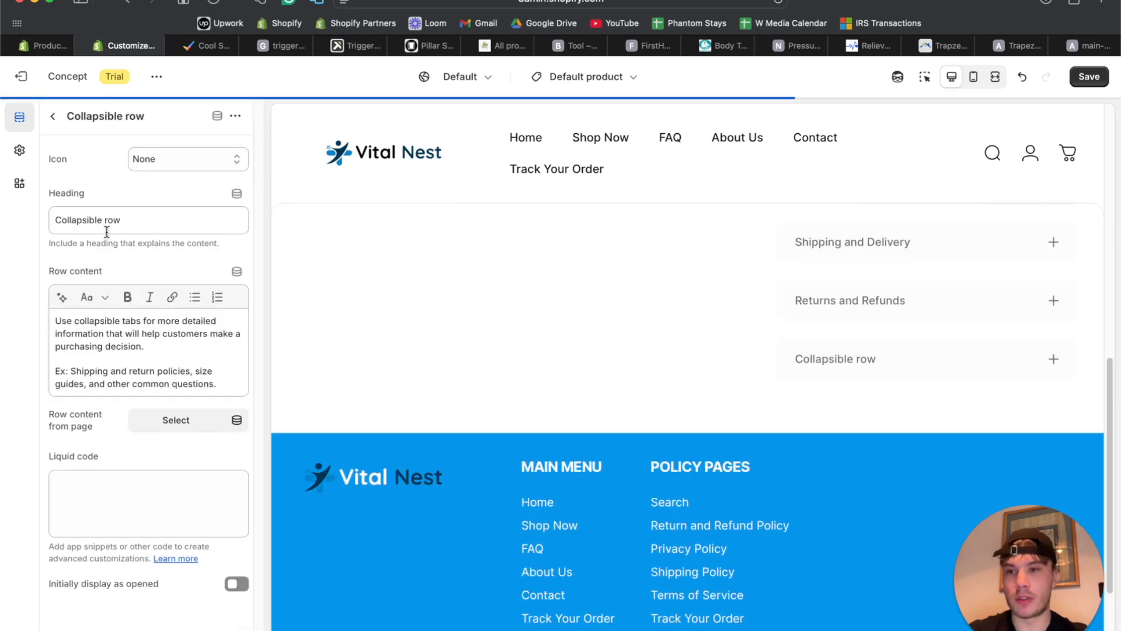
click(109, 220)
text(H)
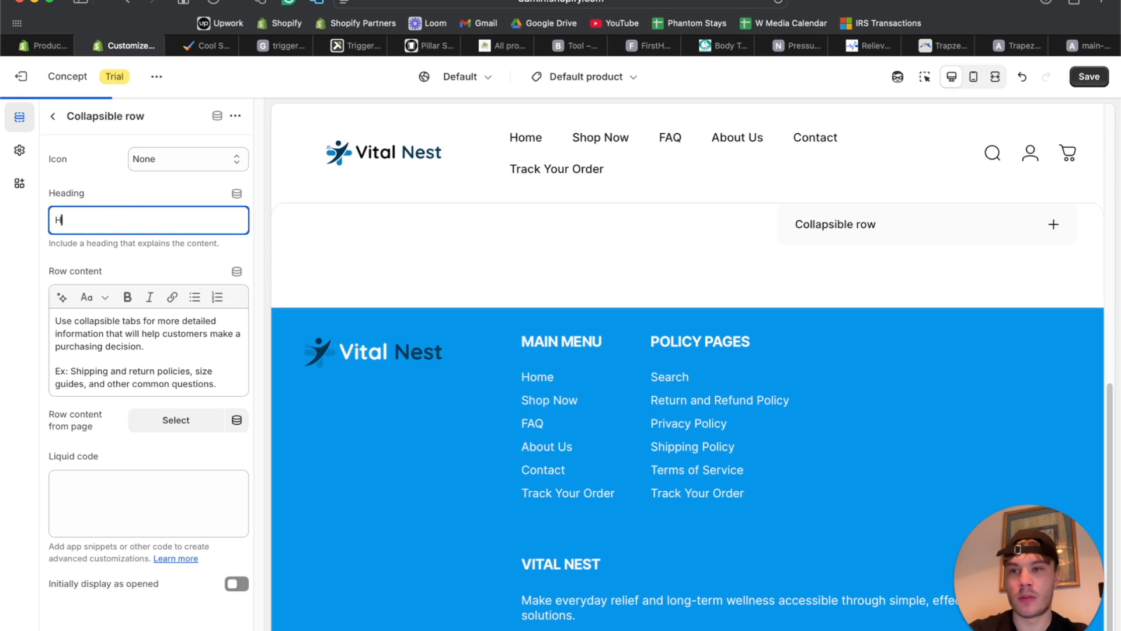
text(ow to Use?)
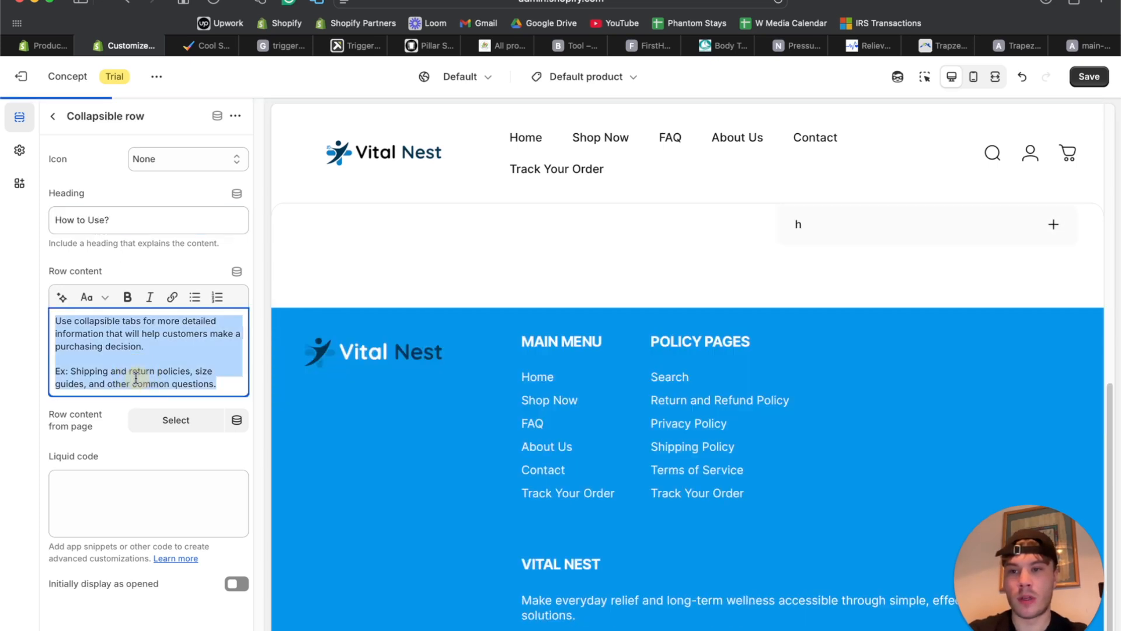
key(BackSpace)
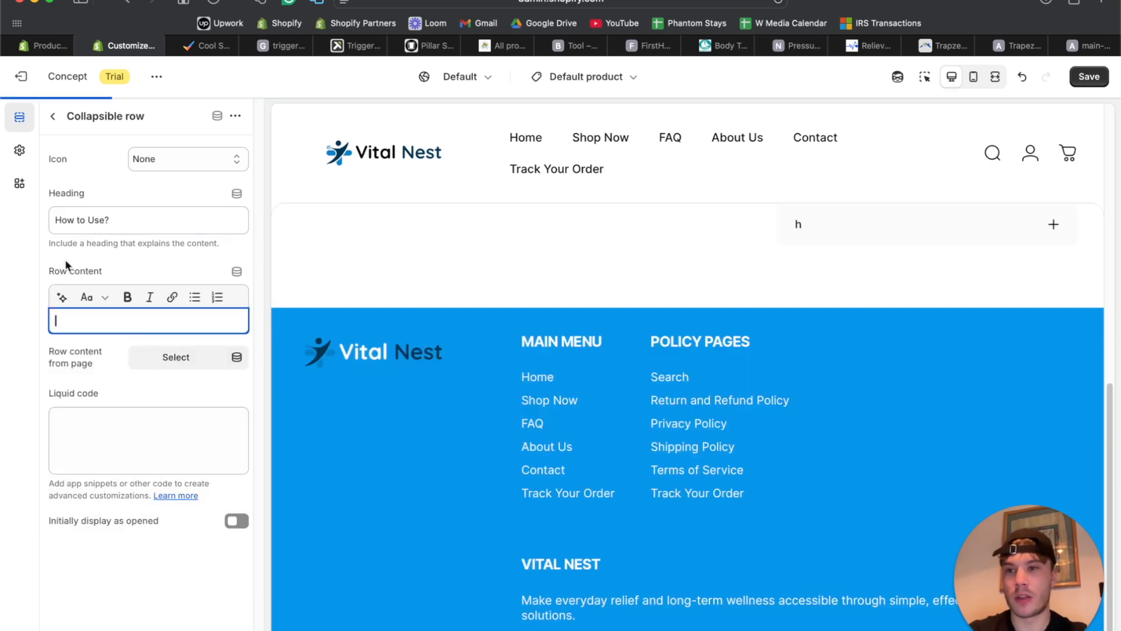
click(55, 117)
scroll(588, 290, down, 4)
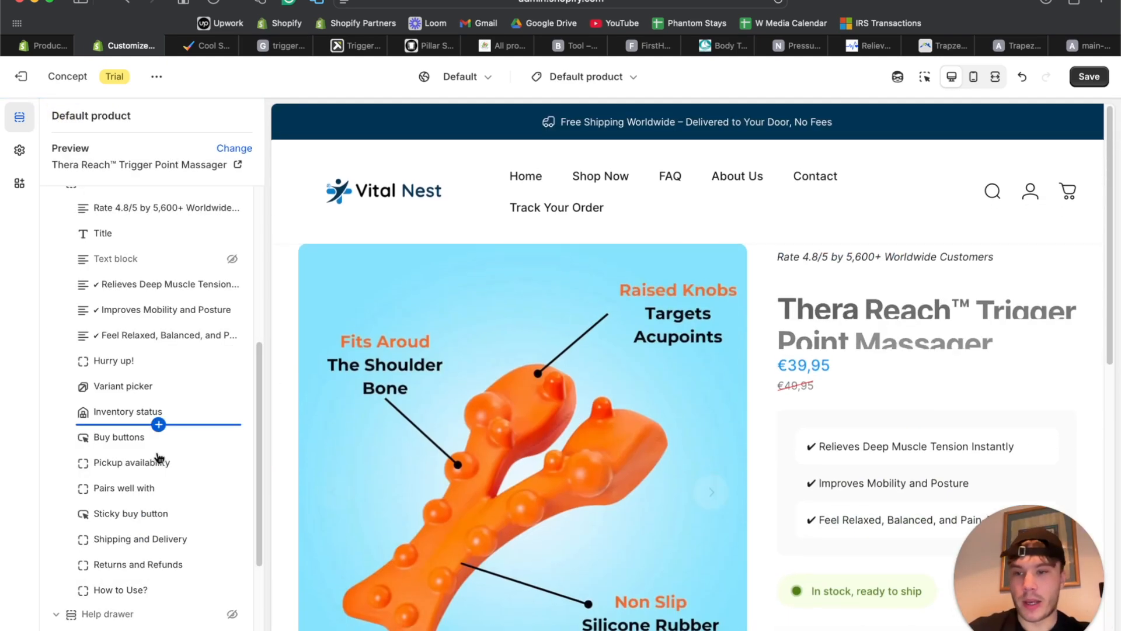
scroll(145, 467, down, 3)
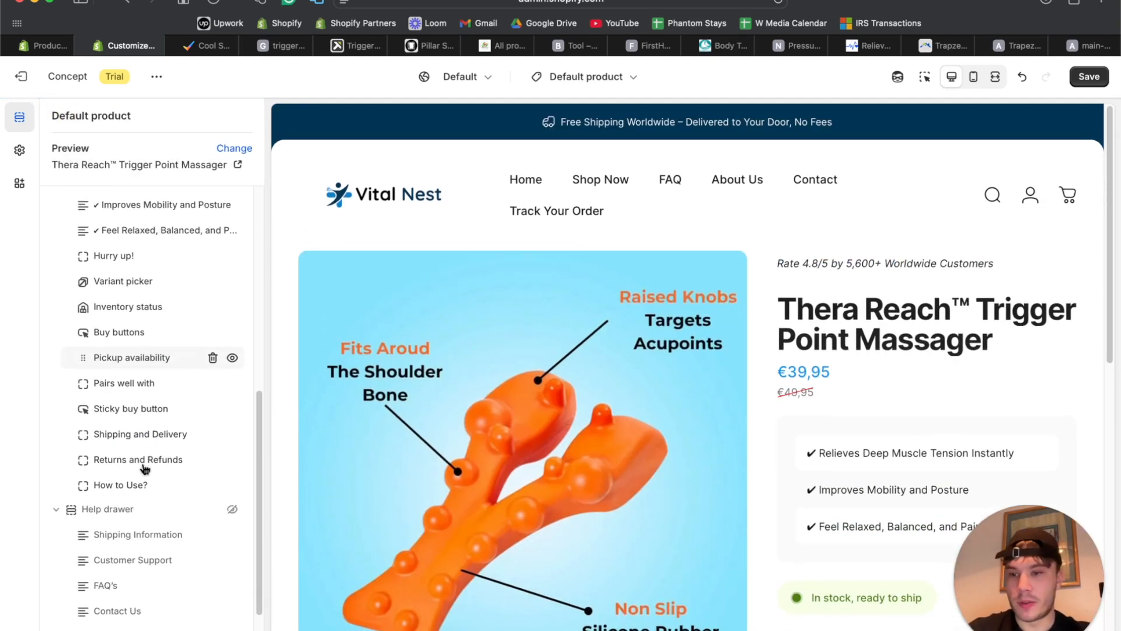
click(158, 498)
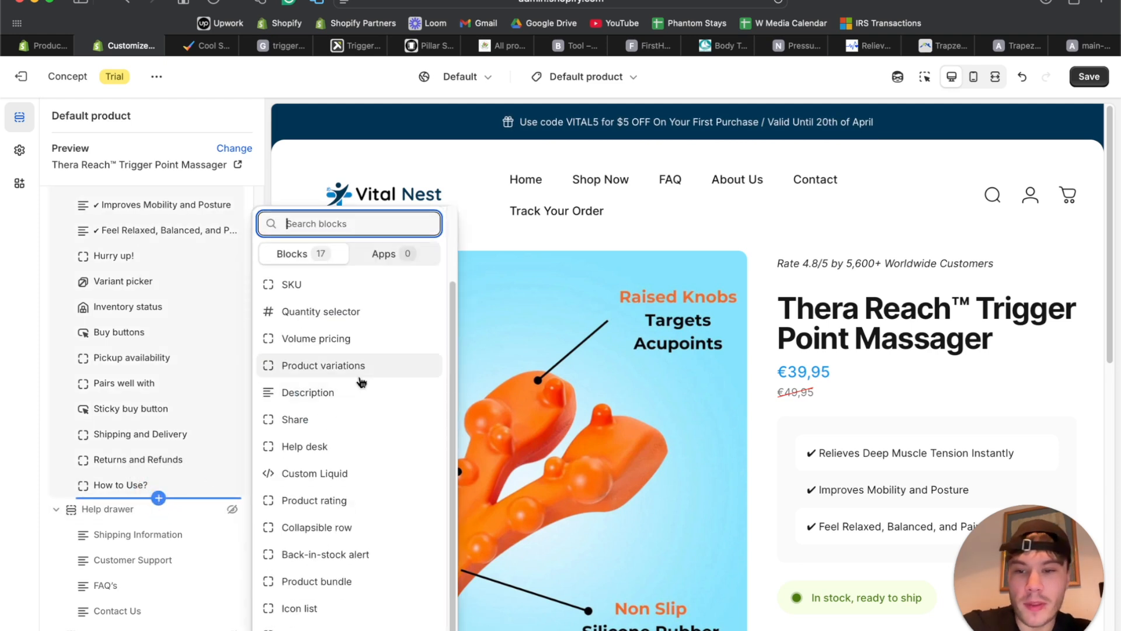
Pick Popular upgrades in the block picker, placing a Product bundle block below How to Use?
scroll(358, 383, up, 1)
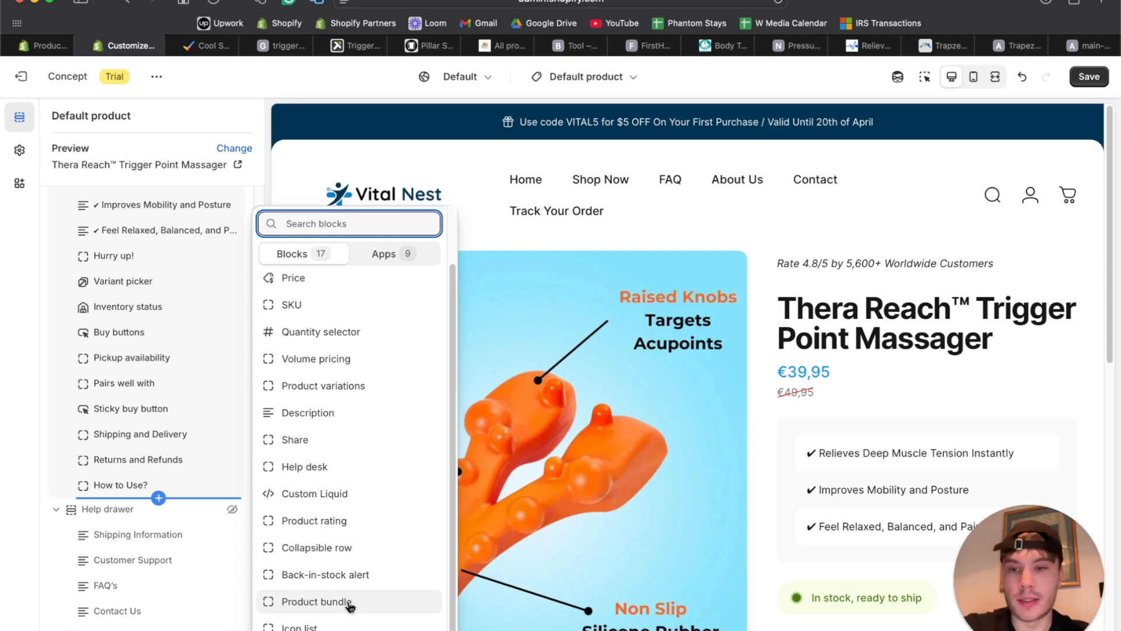
click(350, 603)
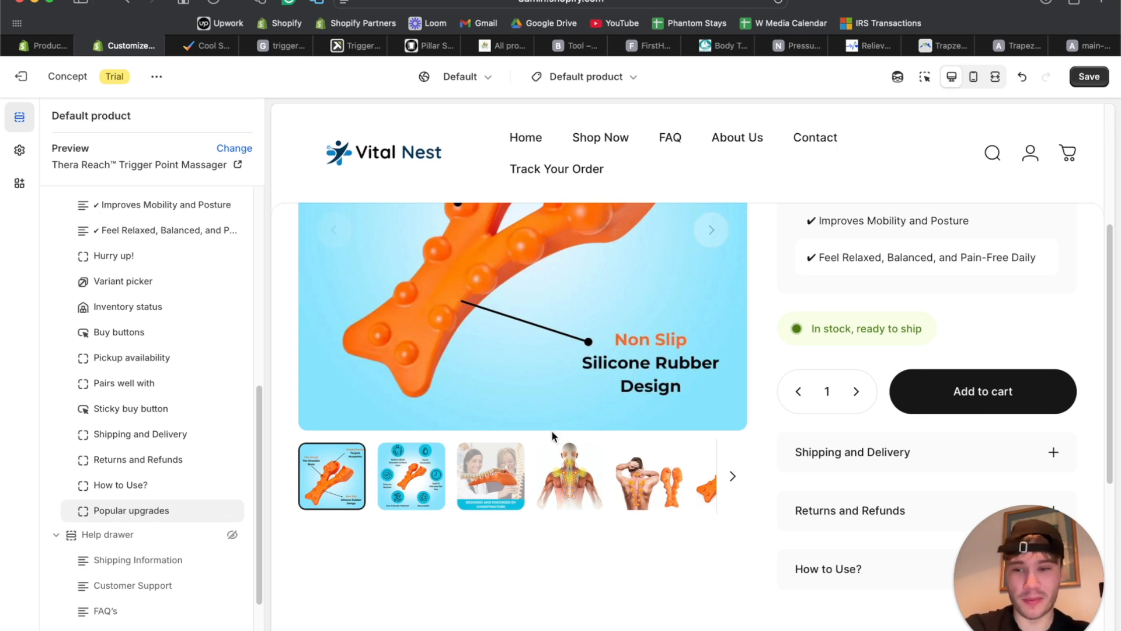
scroll(584, 432, up, 3)
scroll(622, 433, down, 3)
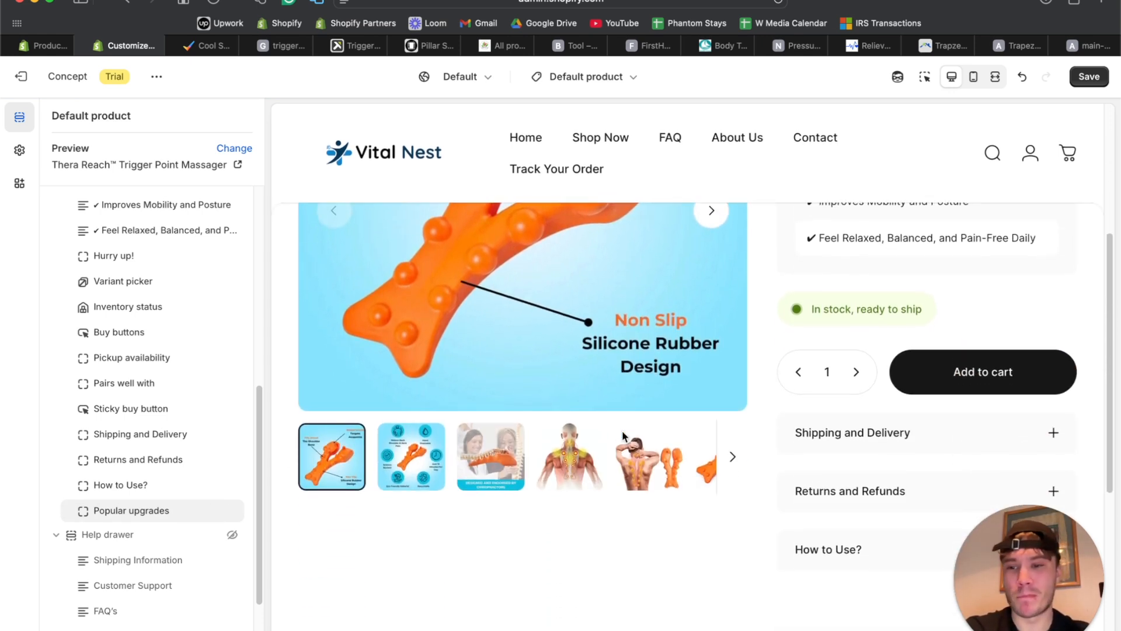
Delete the Popular upgrades block and add a Volume pricing block after How to Use?
mouse_move(215, 516)
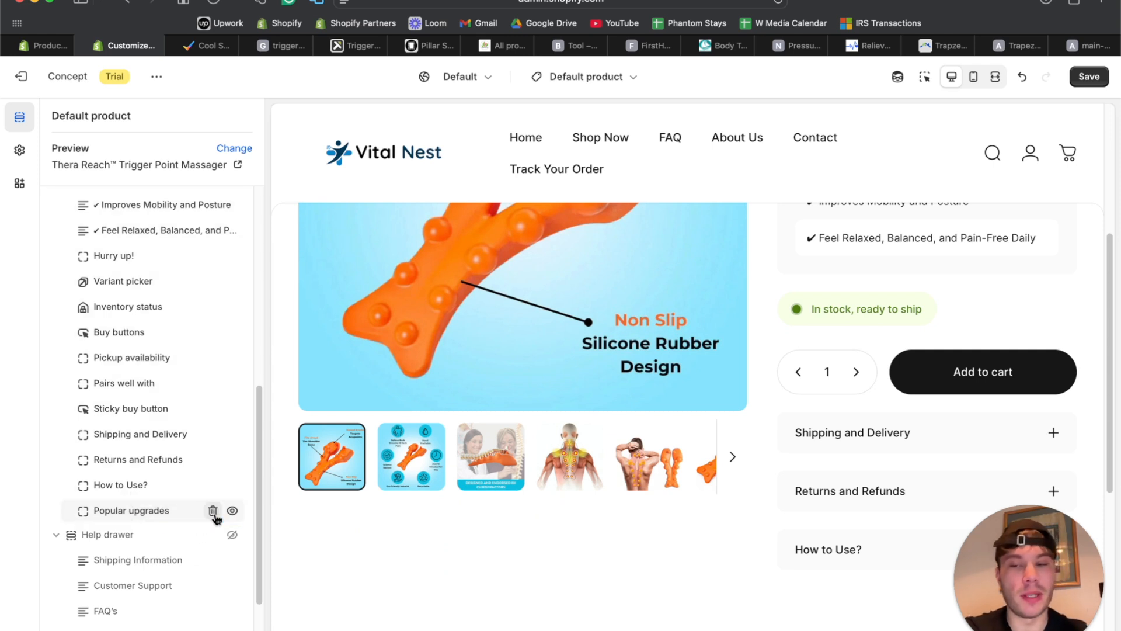
click(213, 511)
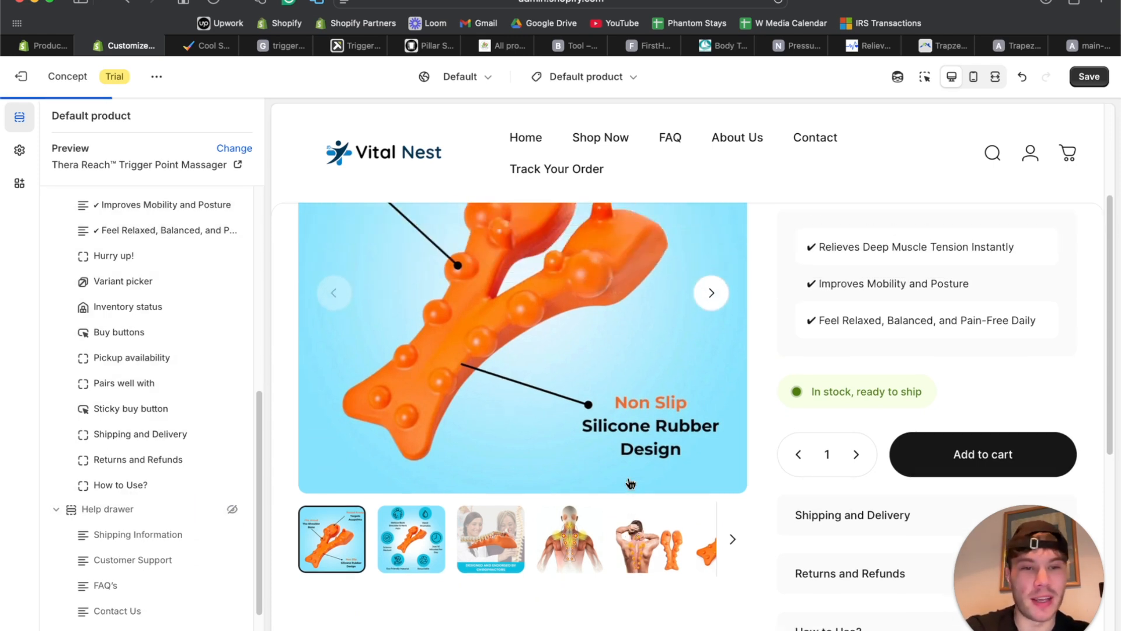
click(159, 497)
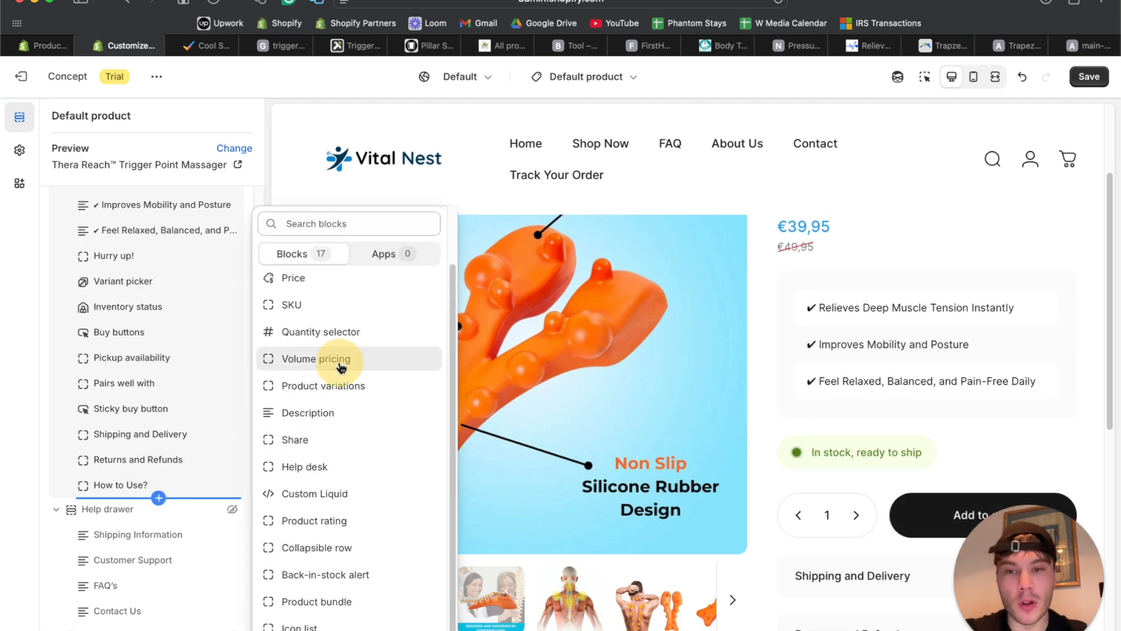
click(339, 364)
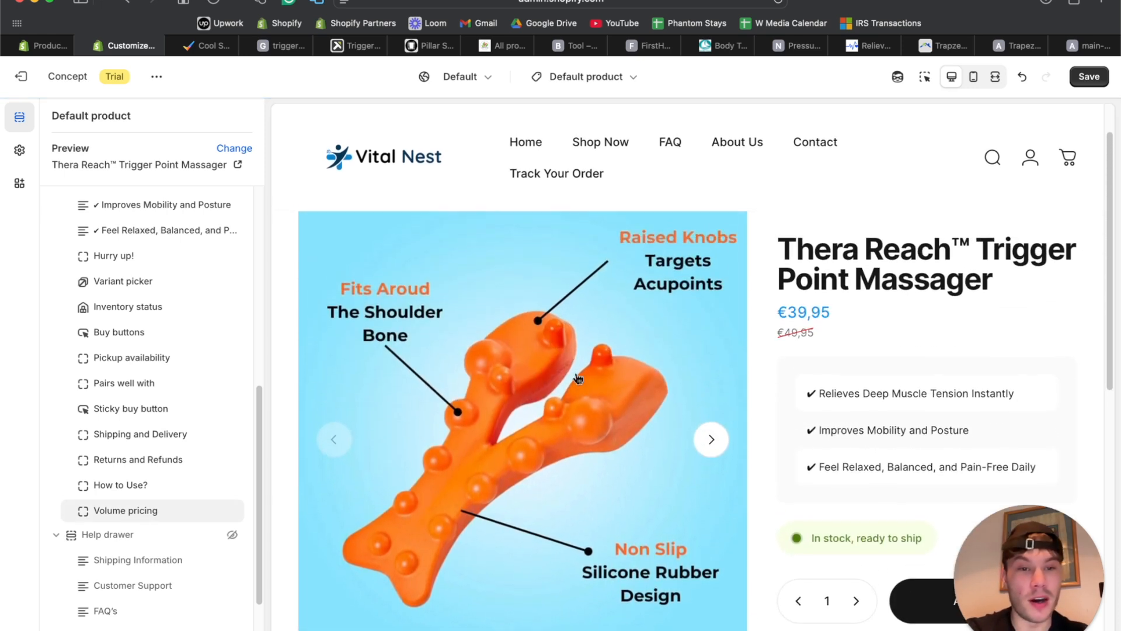
click(139, 511)
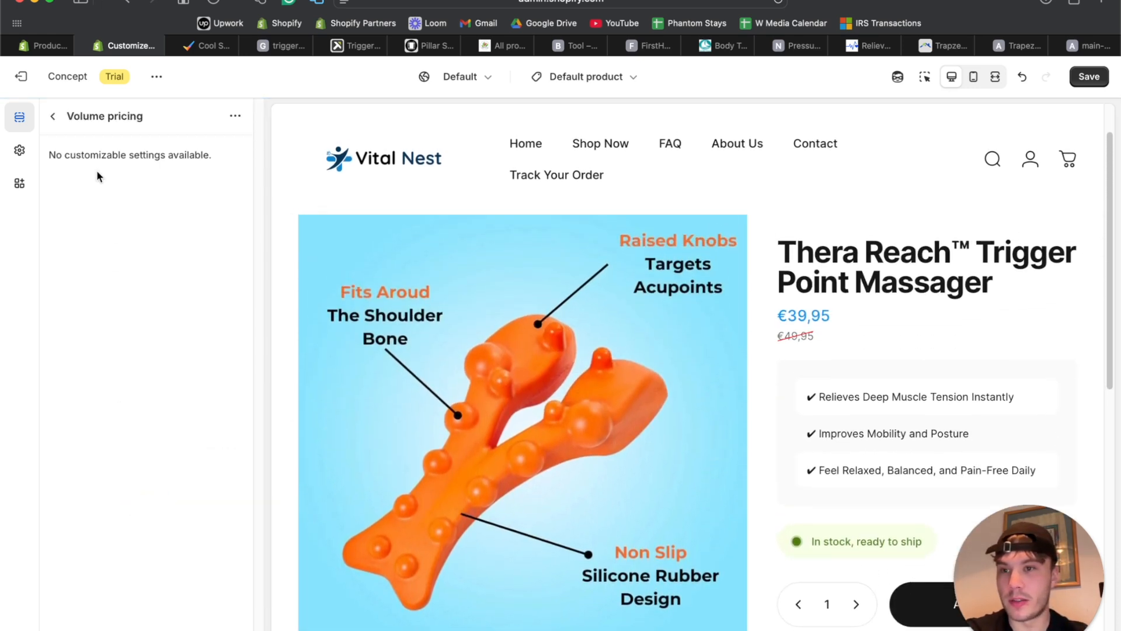
Check Volume pricing in the fullscreen preview, then delete the block.
click(994, 77)
scroll(710, 280, down, 5)
scroll(710, 280, up, 6)
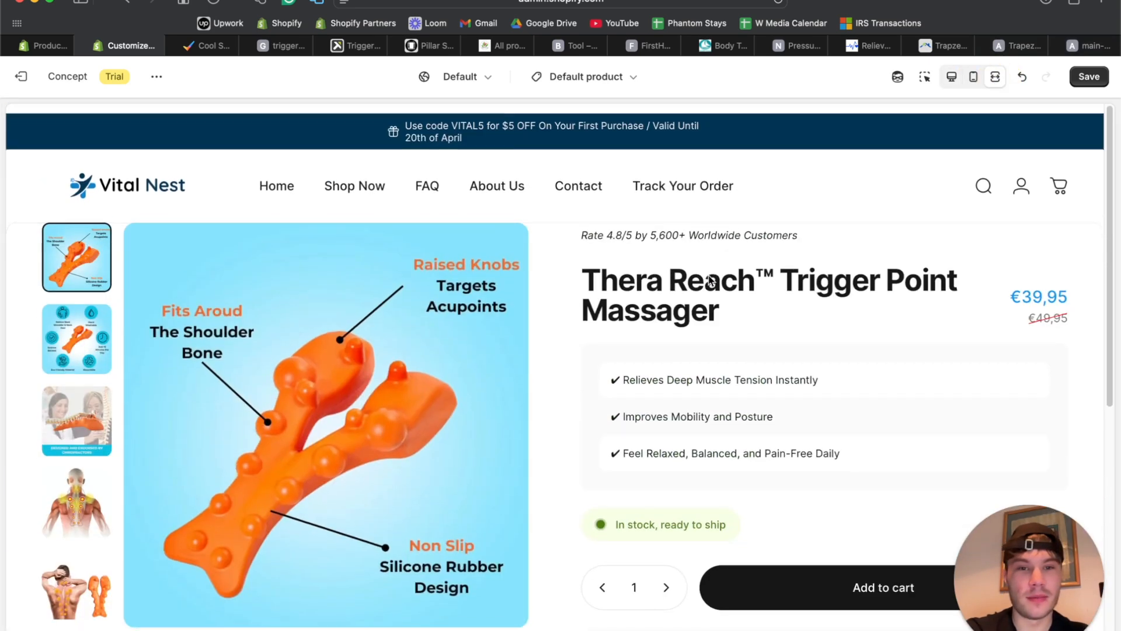
click(951, 76)
click(52, 117)
scroll(183, 497, down, 7)
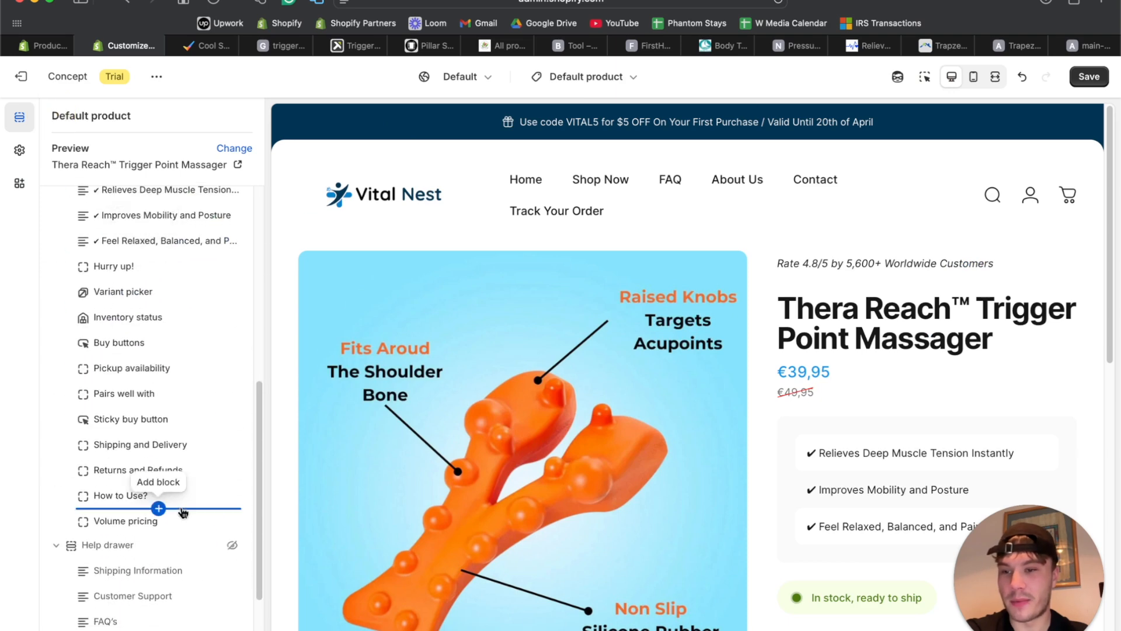
click(212, 521)
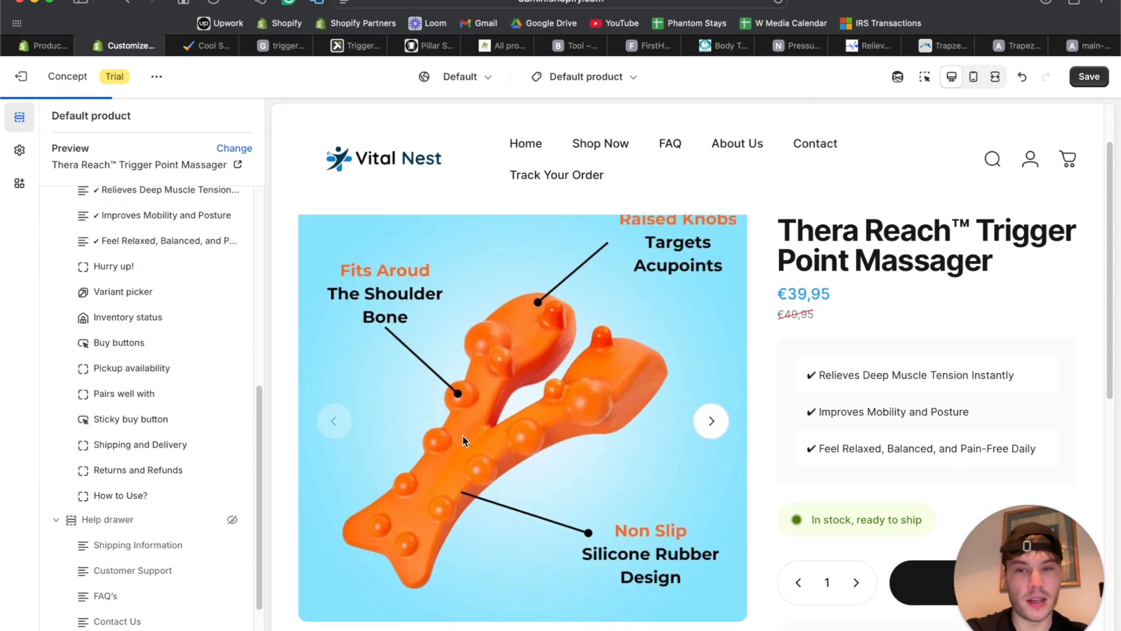
click(159, 508)
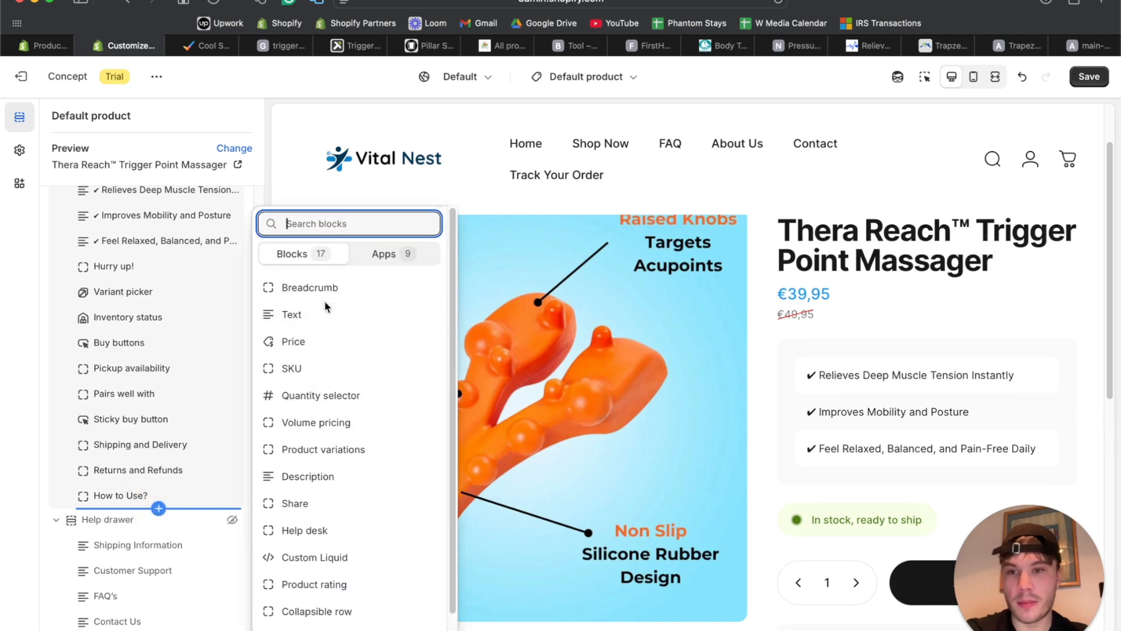
Add a Text block, drag it directly beneath the Title, and open its text field.
click(329, 317)
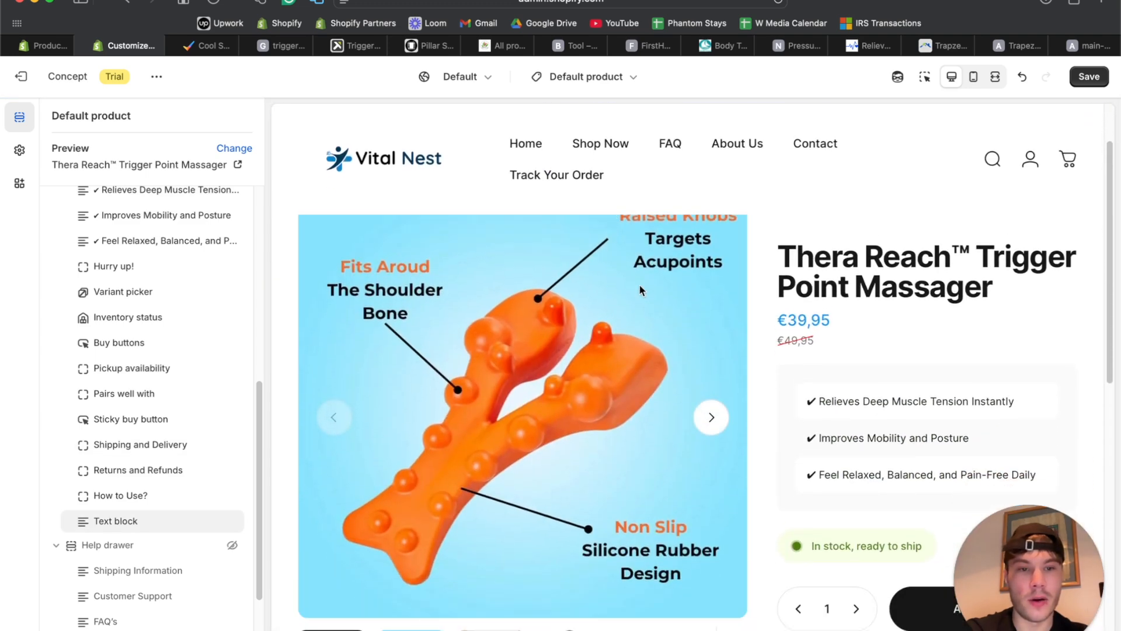
drag(83, 524, 125, 241)
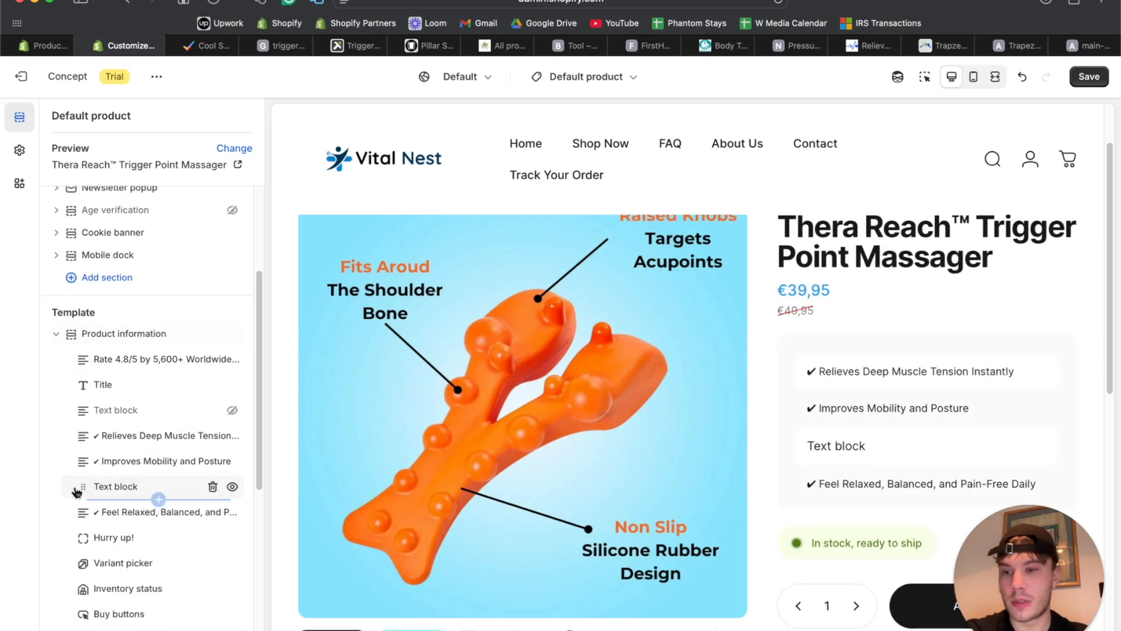
drag(82, 485, 88, 410)
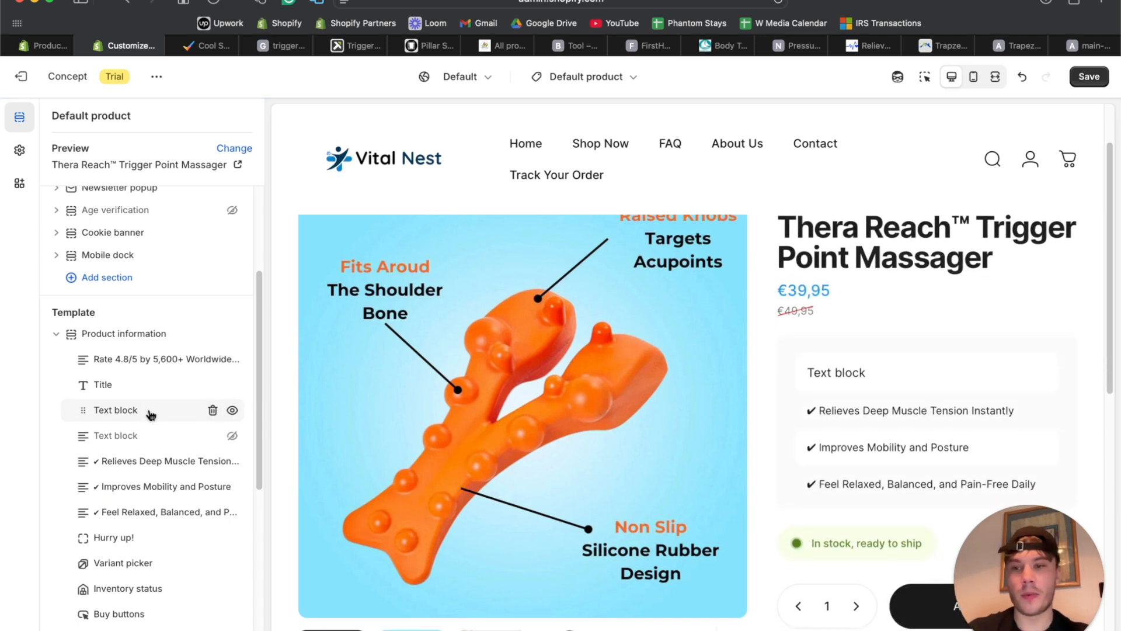
click(150, 411)
click(136, 361)
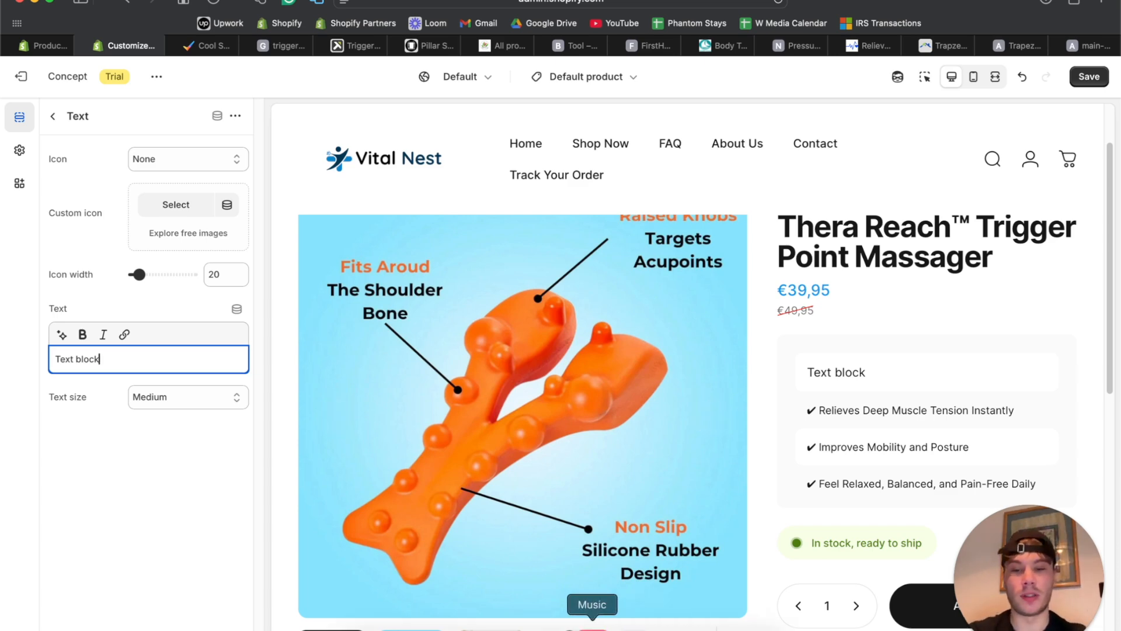
click(674, 625)
Have ChatGPT write a below-price sentence, shorten it, and select the shorter tagline to copy.
text(write)
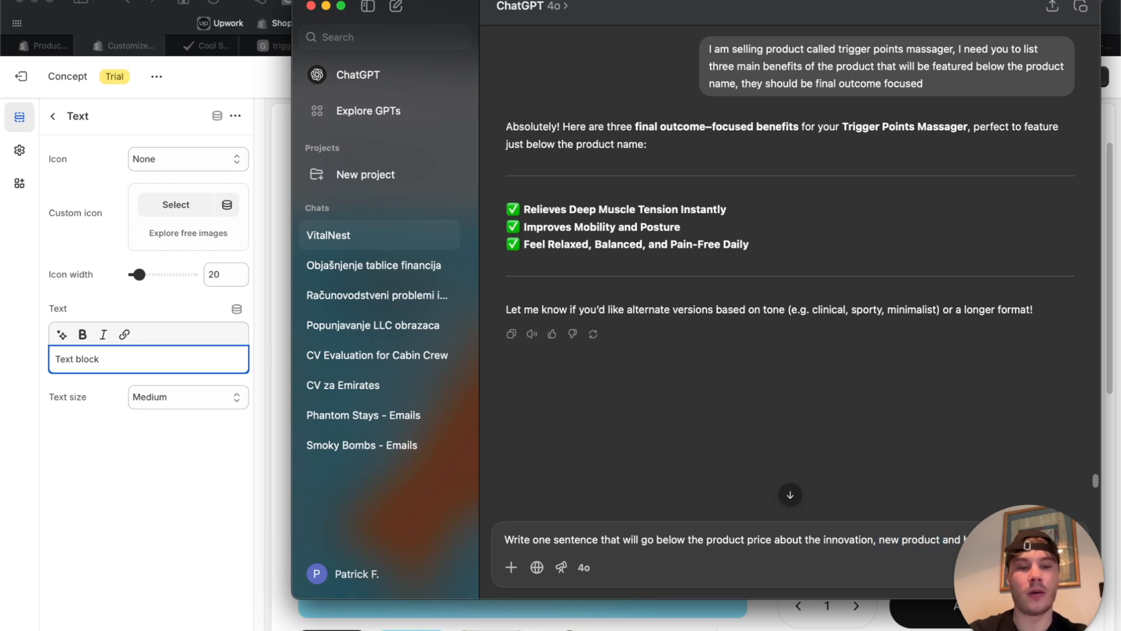
key(Return)
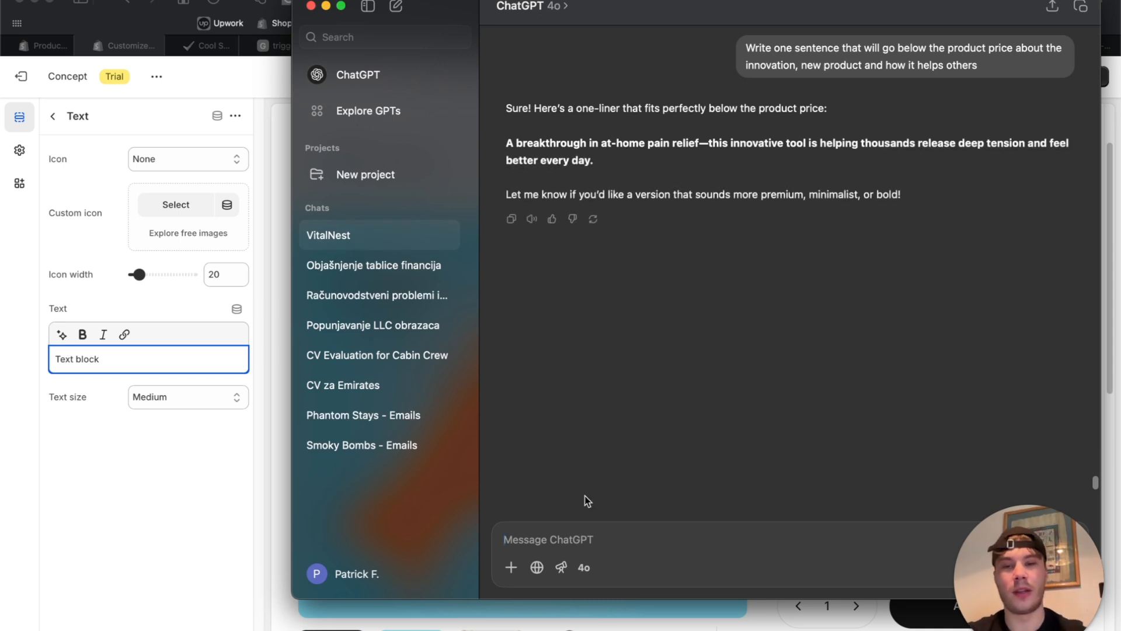
text(mak)
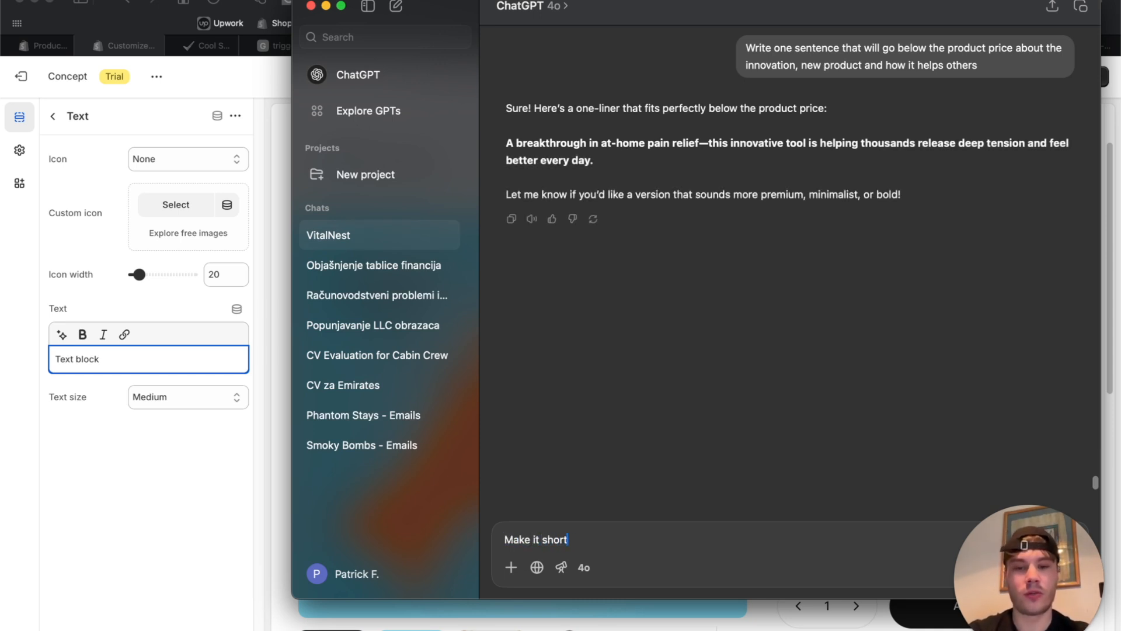
key(Return)
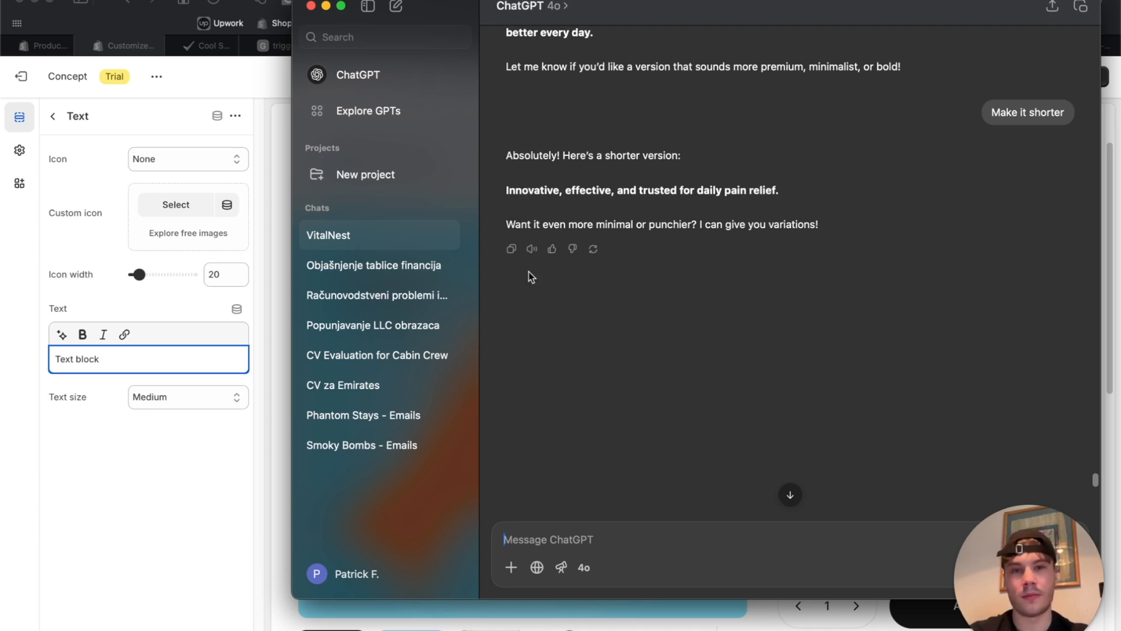
drag(508, 174, 839, 208)
key(super+c)
click(114, 357)
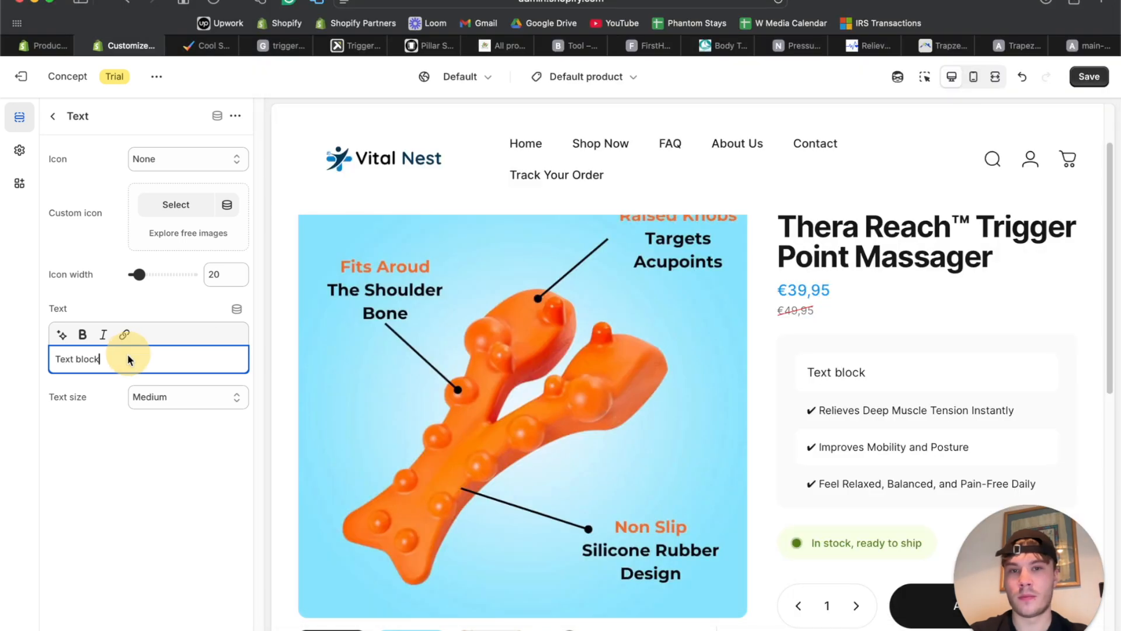
Paste the tagline unbolded, adding 'New in 2025: ' at the start and 'product' before 'for'.
key(super+a)
key(super+v)
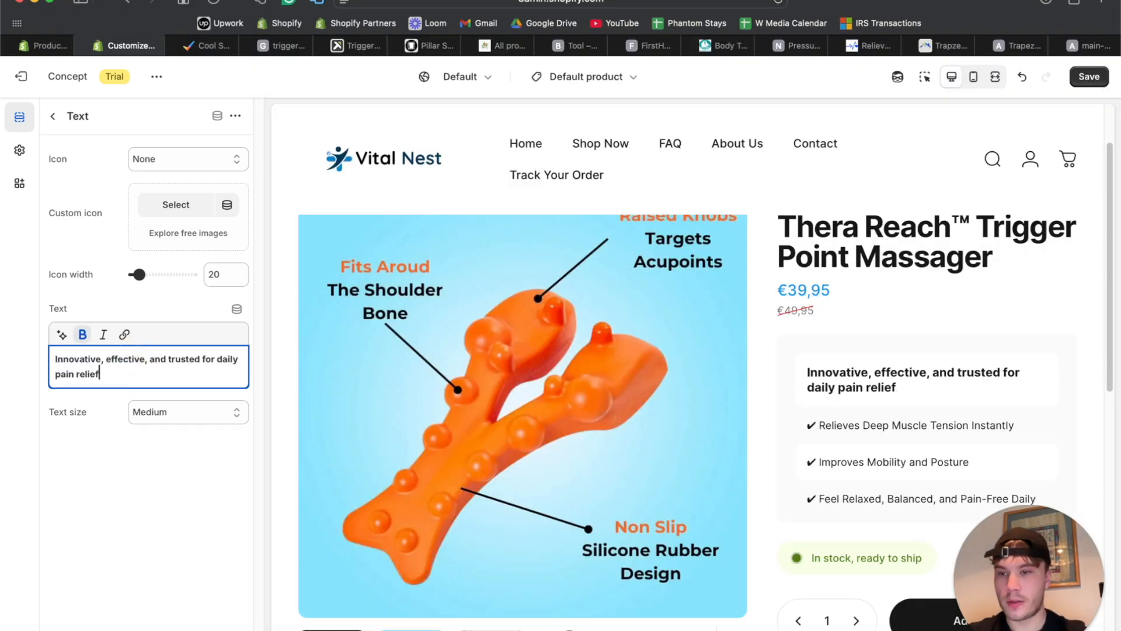
key(super+a)
click(83, 334)
click(51, 352)
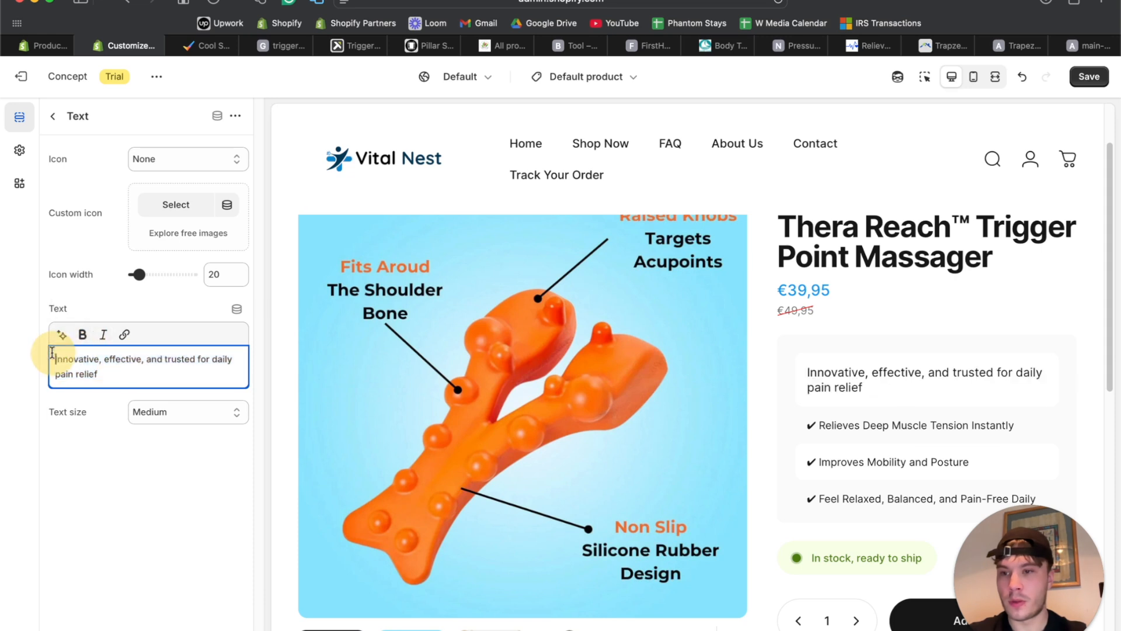
text(New in)
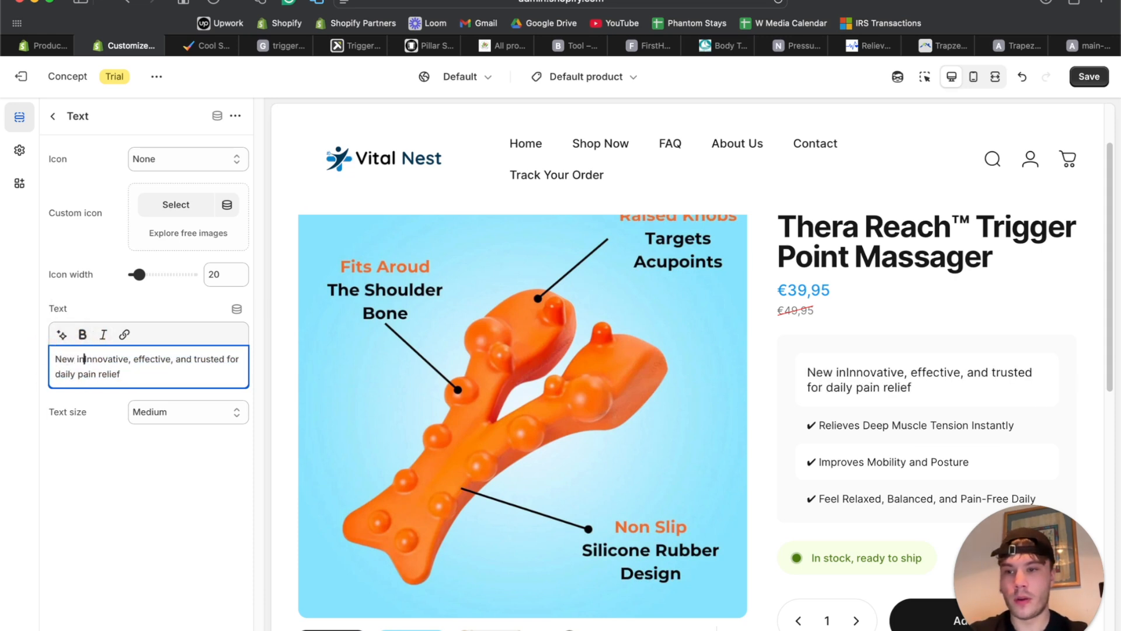
text( 2025:)
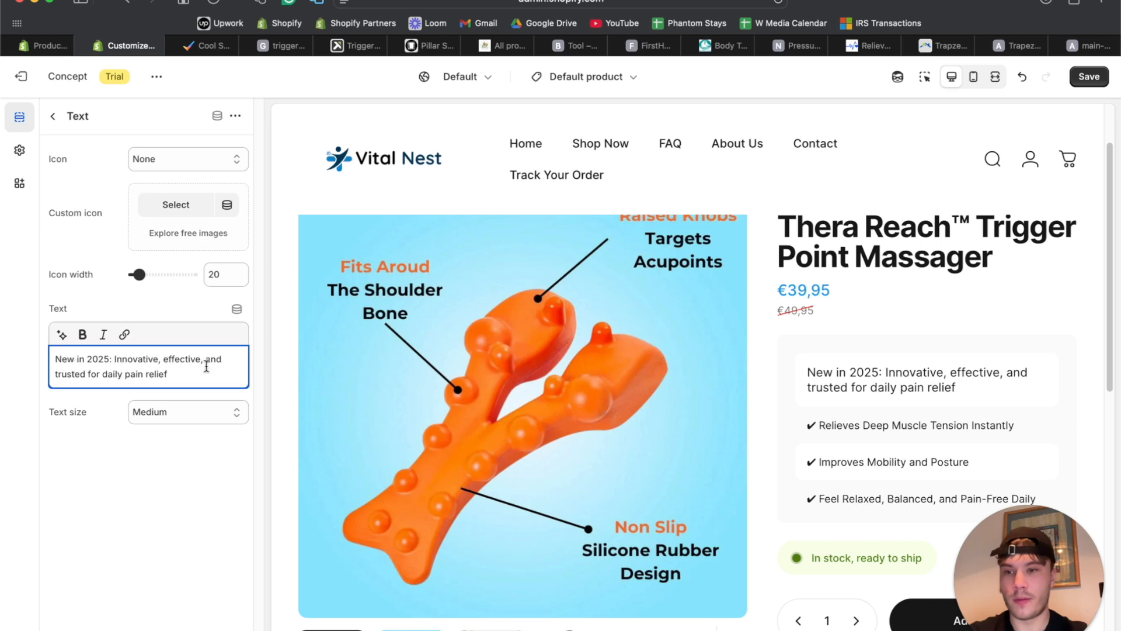
click(90, 375)
text(product)
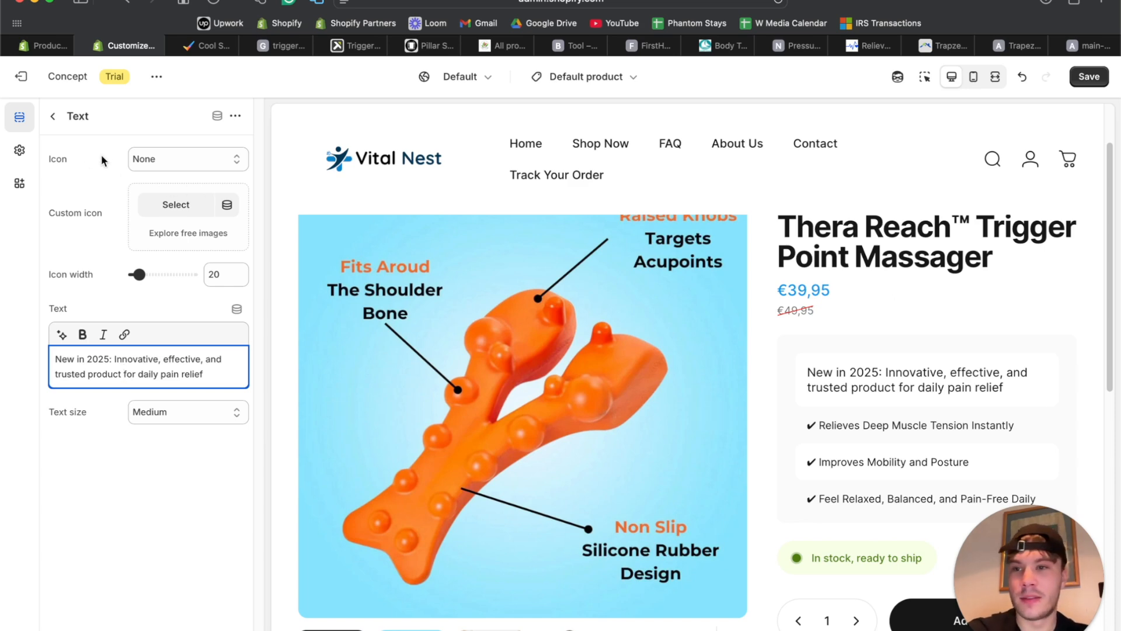
click(51, 115)
Preview the product page at full width to check the new tagline.
click(996, 79)
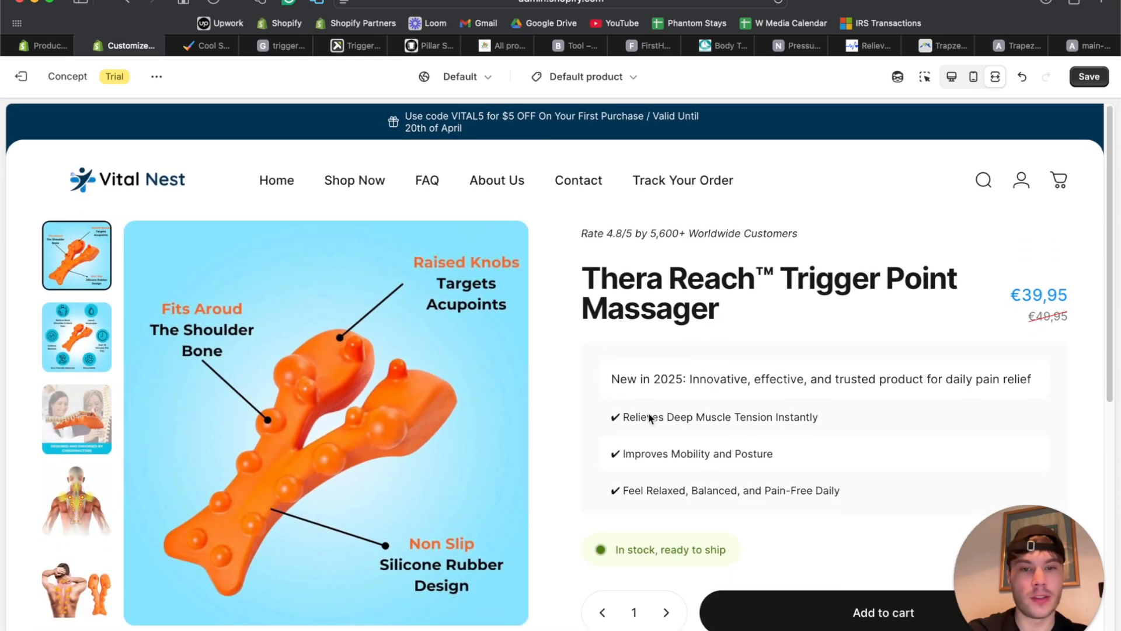
scroll(639, 446, down, 3)
scroll(642, 449, down, 5)
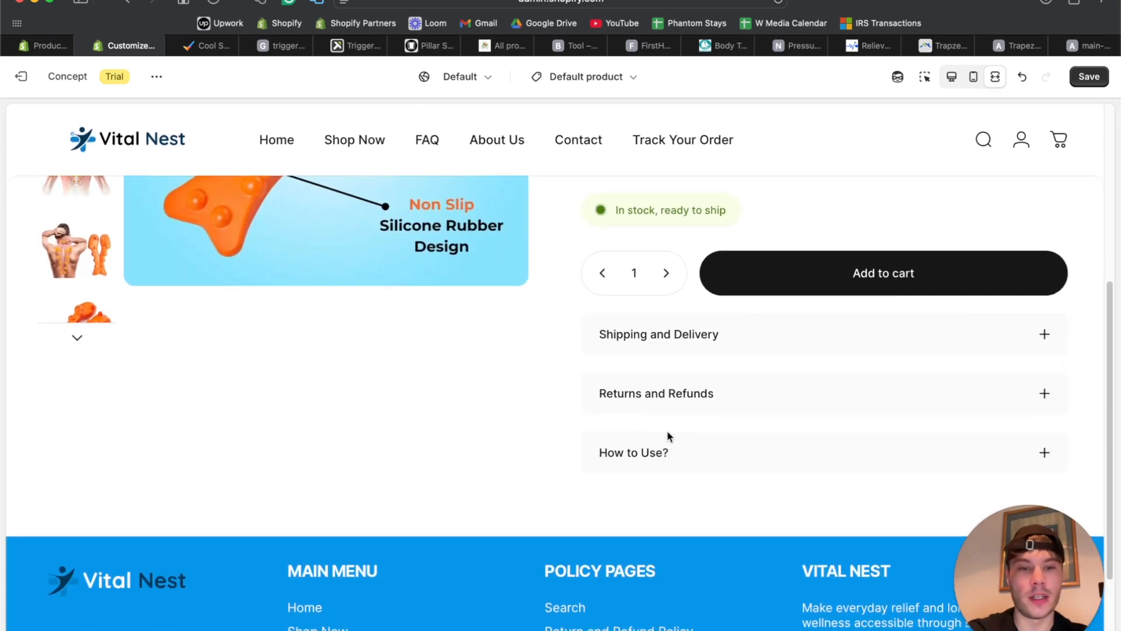
scroll(653, 345, up, 8)
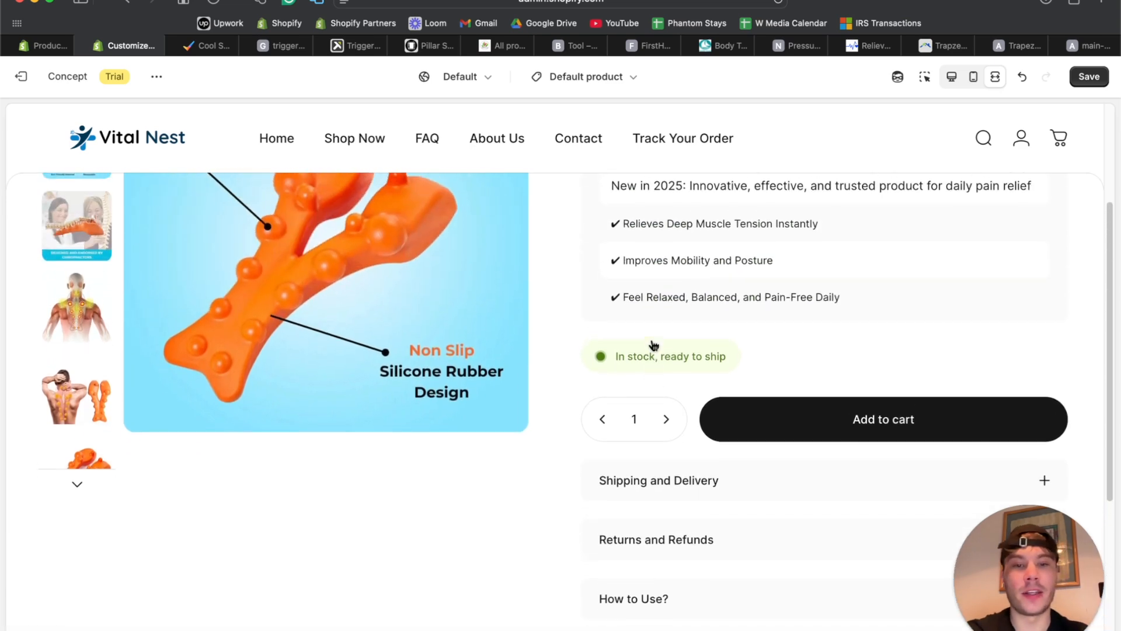
scroll(652, 346, up, 2)
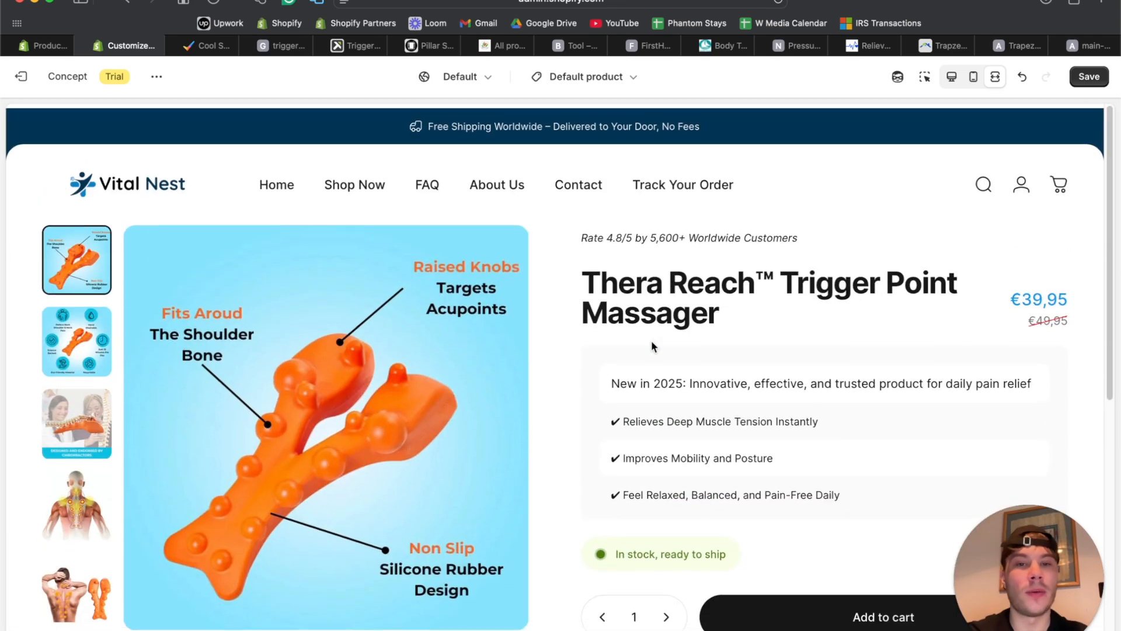
click(581, 236)
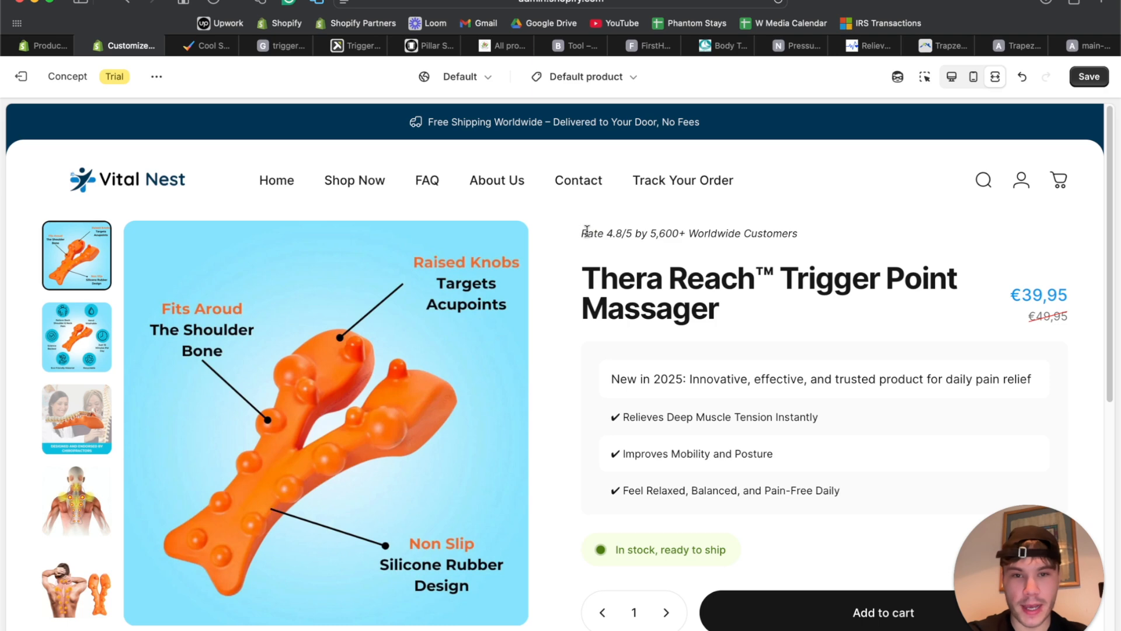
click(951, 76)
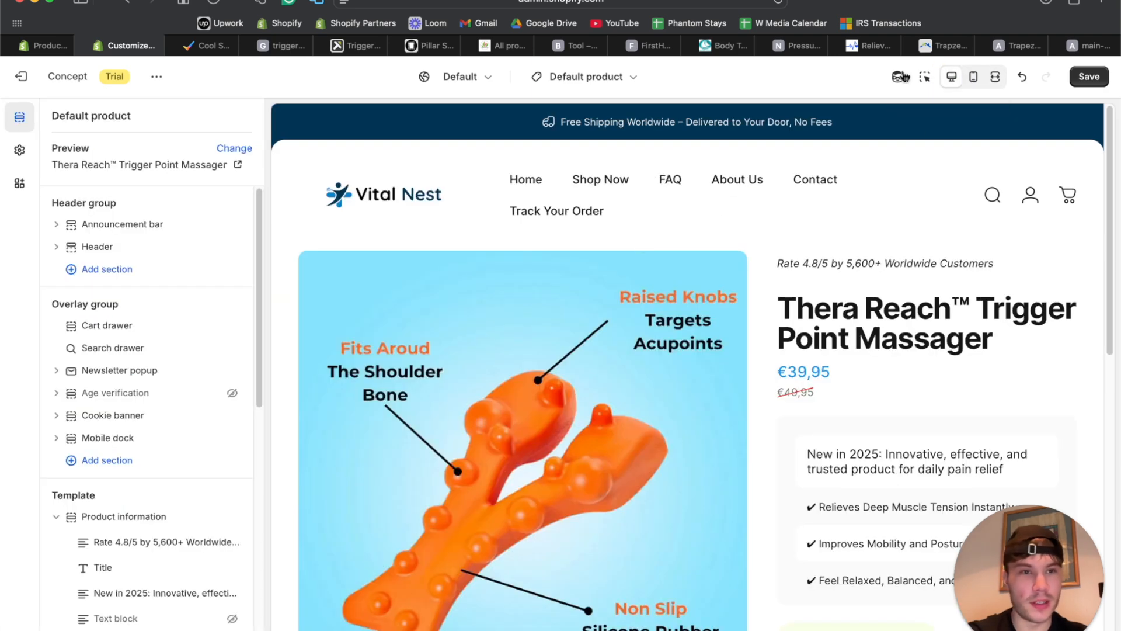
Give the 'Rate 4.8/5 by 5,600+ Worldwide Customers' rating line a Star icon.
click(924, 76)
click(850, 267)
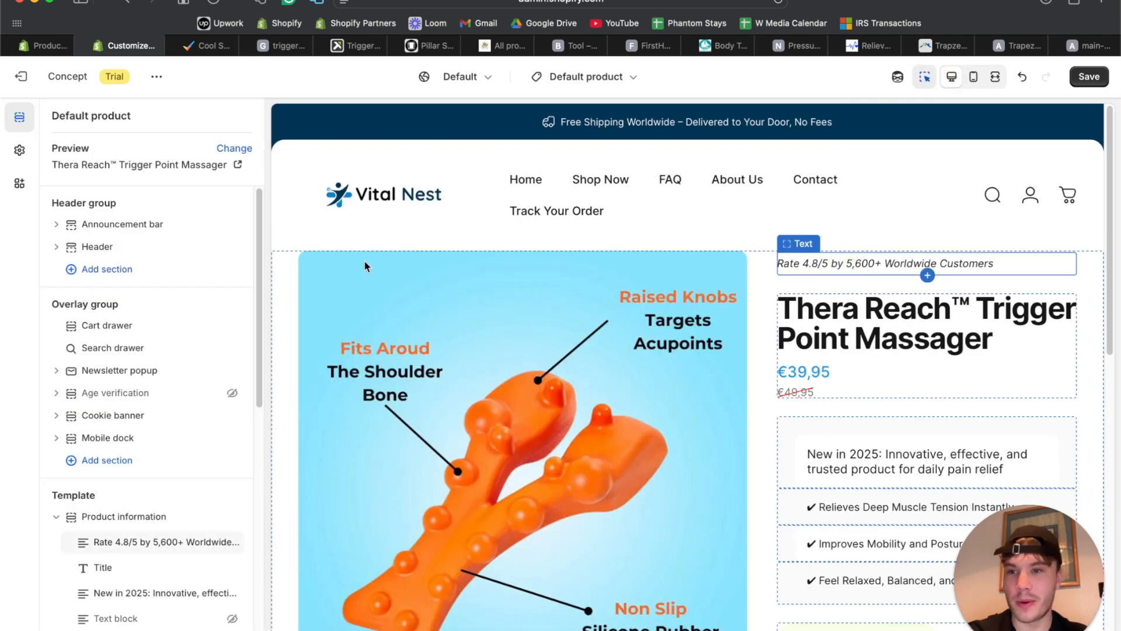
click(144, 159)
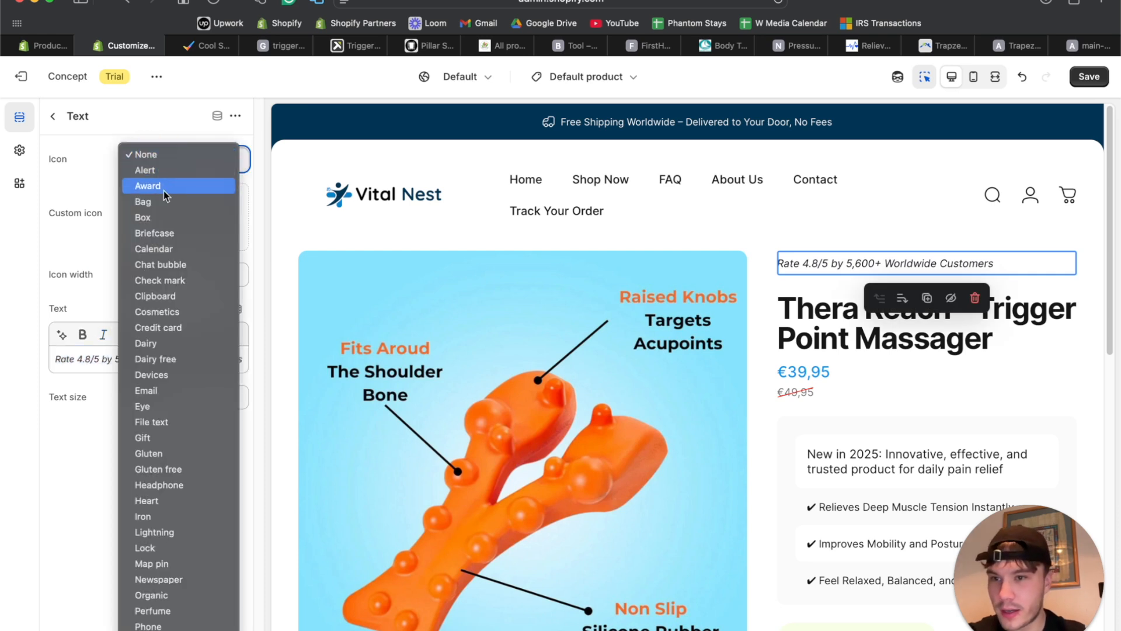
scroll(164, 344, down, 3)
scroll(167, 295, down, 5)
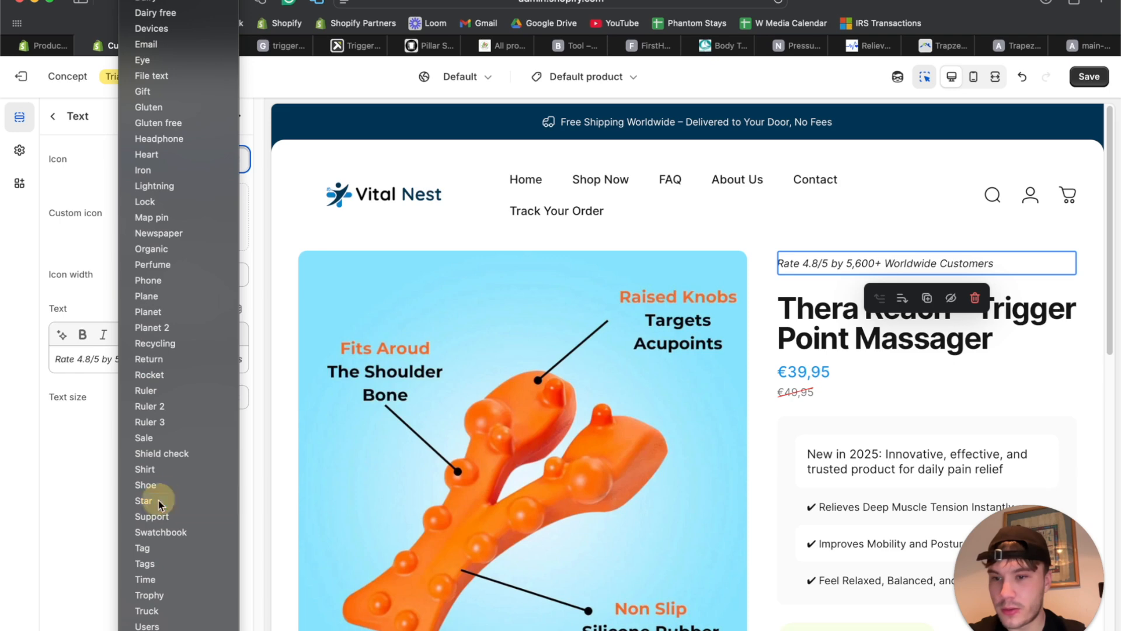
click(158, 500)
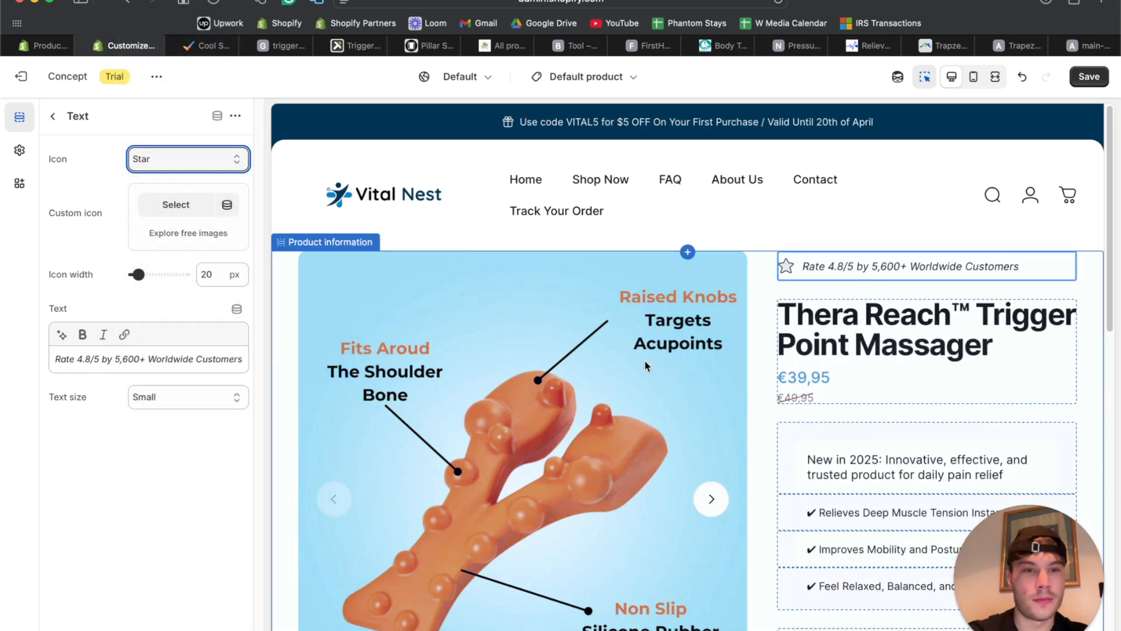
Review the product page in full-width preview, then open the How to Use? row's settings.
click(57, 116)
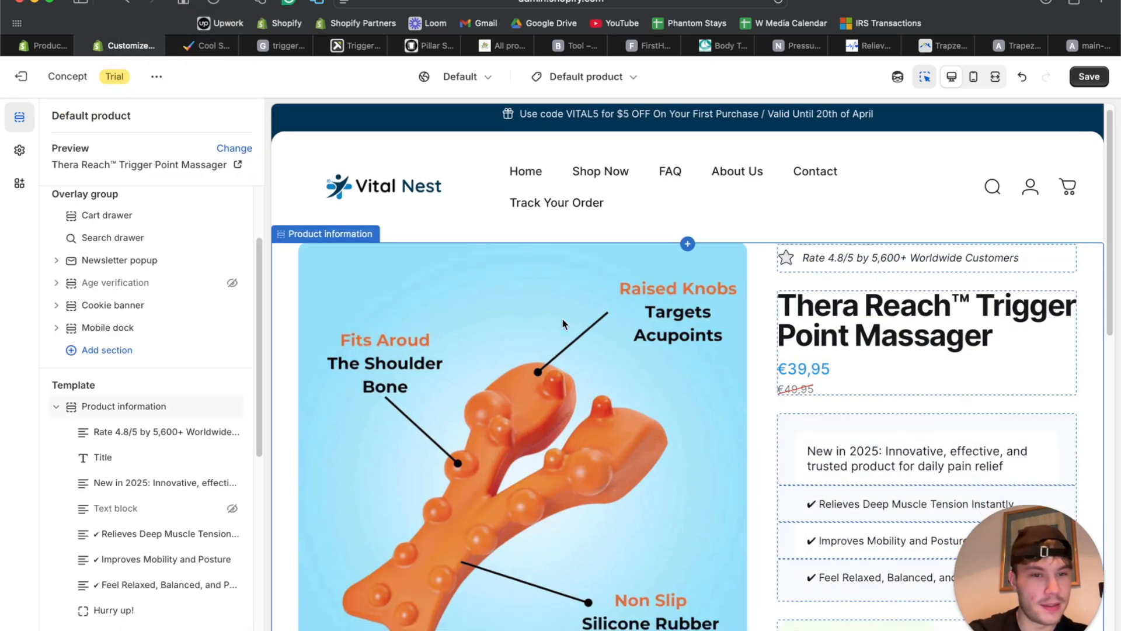
scroll(562, 319, down, 5)
scroll(562, 319, down, 5)
scroll(562, 319, up, 7)
scroll(562, 318, down, 5)
scroll(562, 319, up, 7)
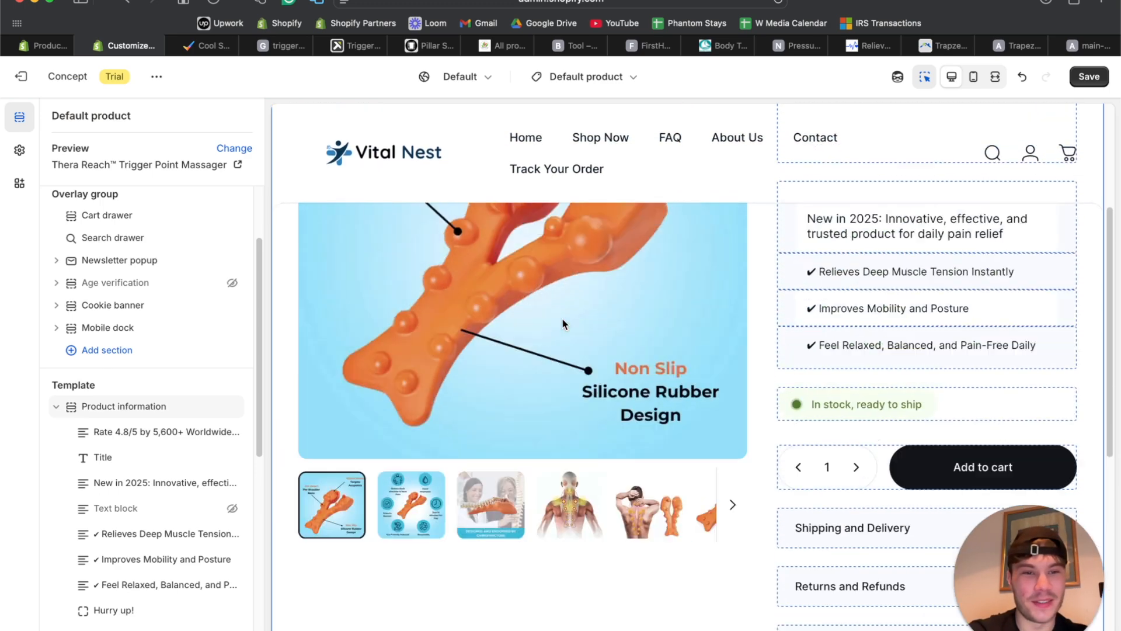
click(996, 76)
scroll(508, 408, down, 5)
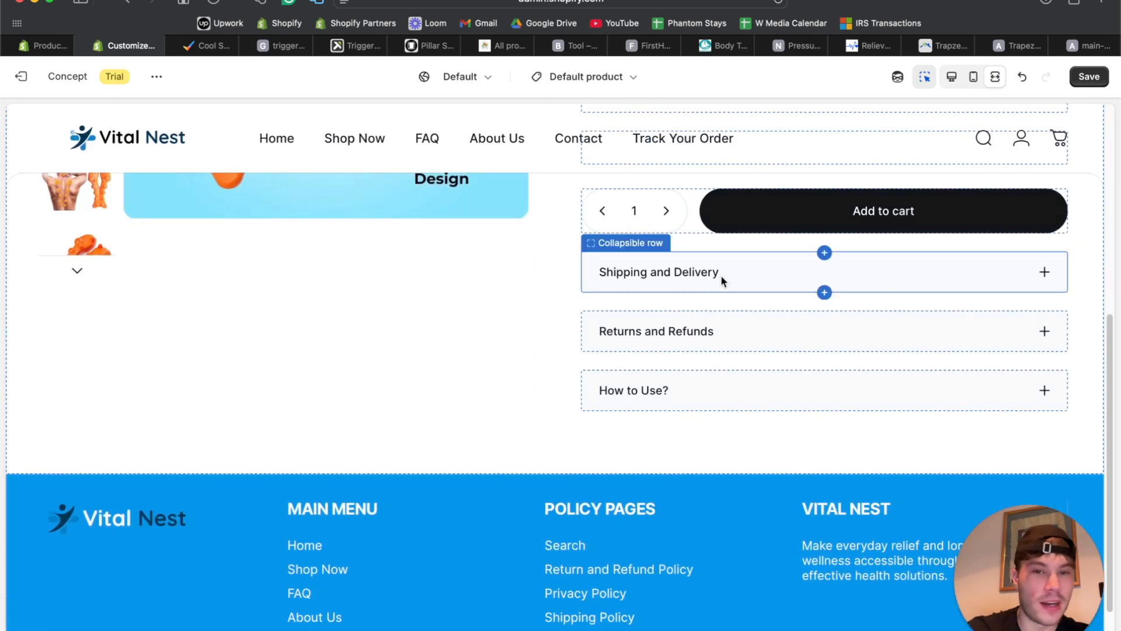
click(951, 76)
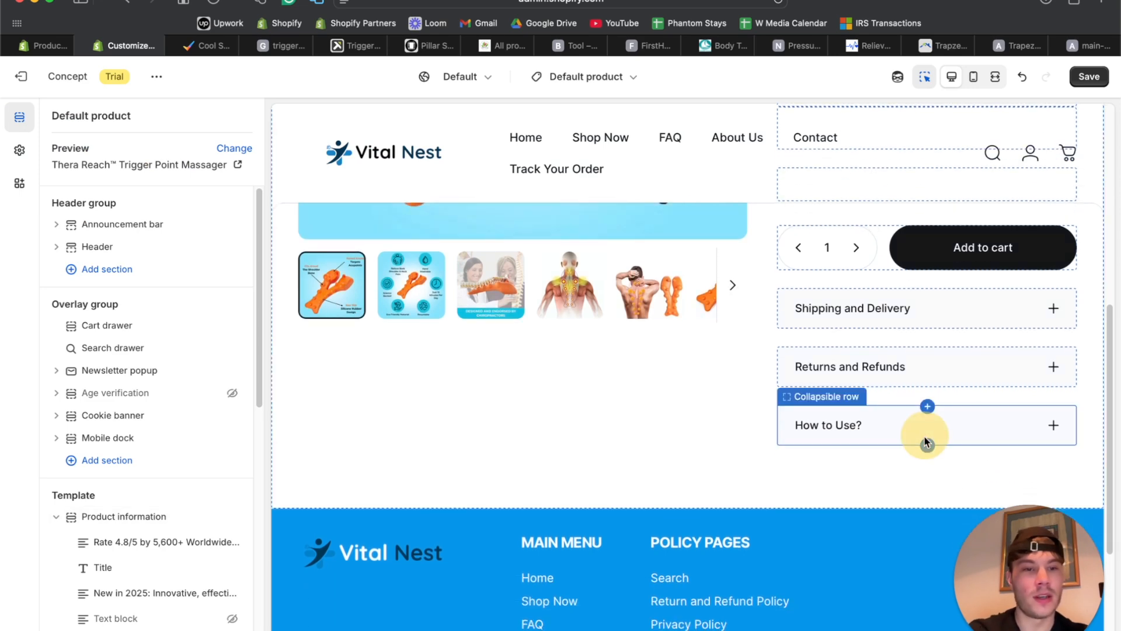
click(922, 439)
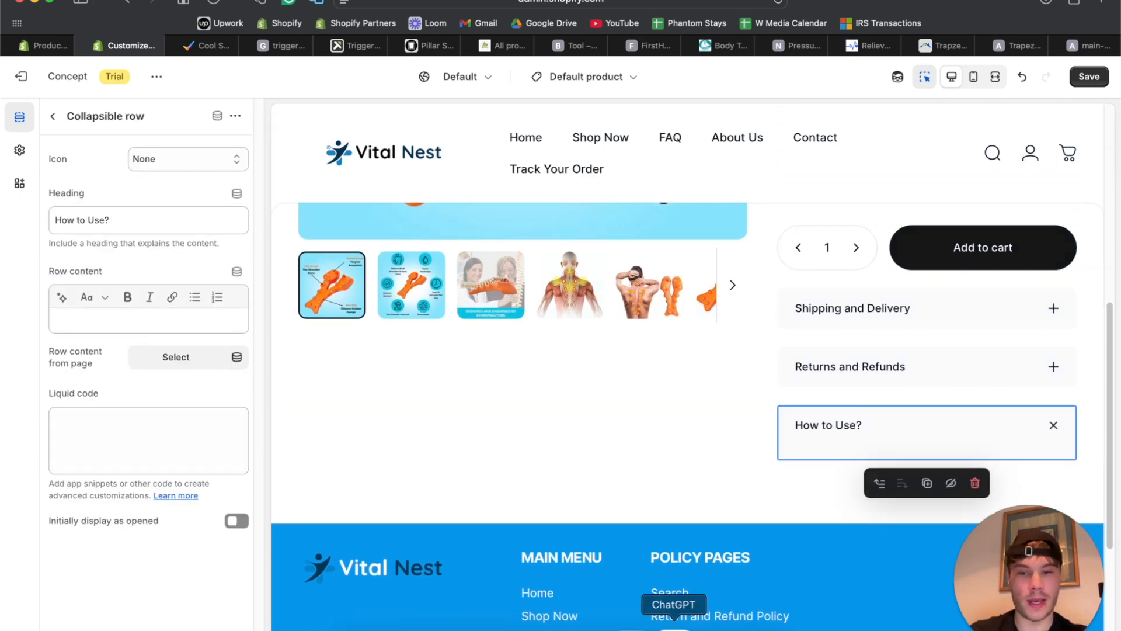
click(666, 622)
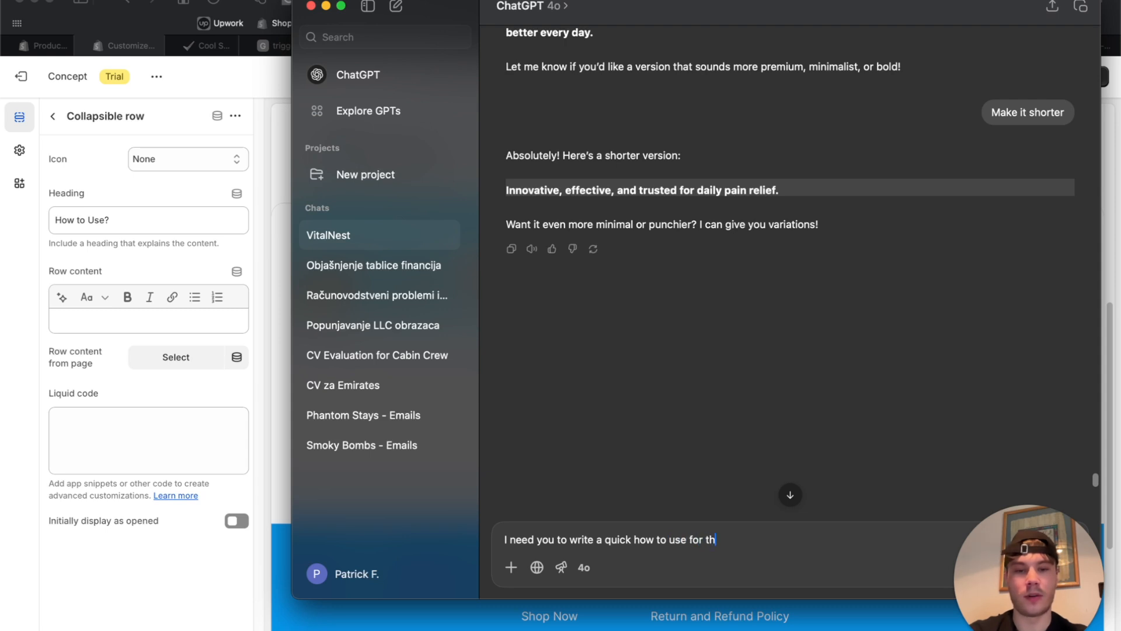
Ask ChatGPT for a quick how-to-use guide for the massager and select its five steps.
text(t)
key(Return)
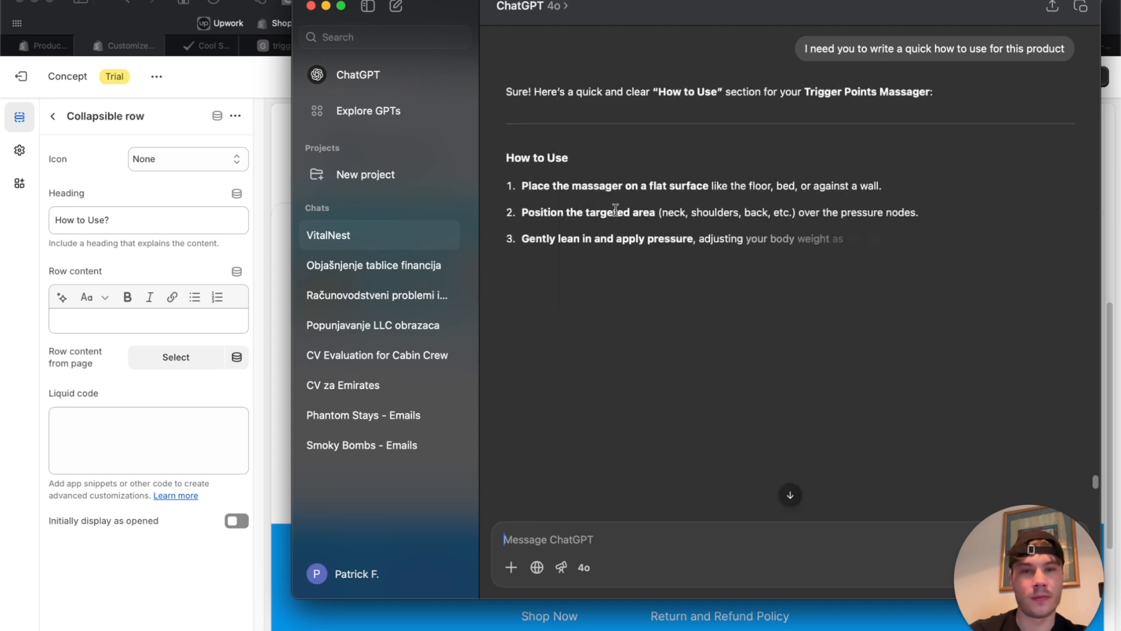
drag(883, 288, 492, 185)
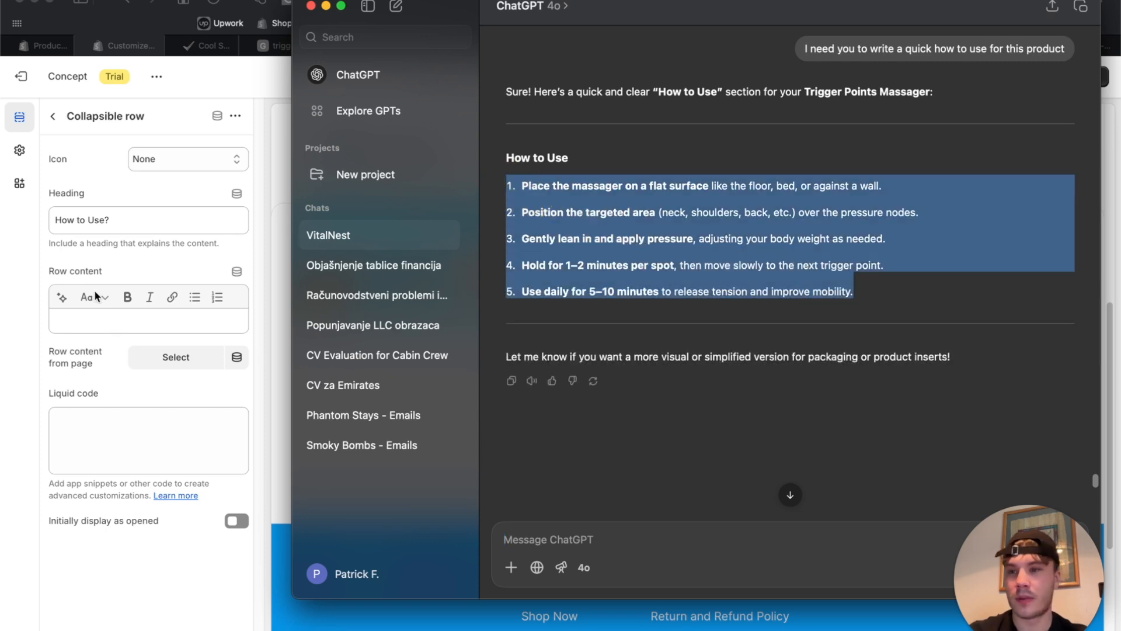
click(93, 310)
Paste the five steps into Row content and renumber the first two as 1) and 2).
click(94, 318)
text(Place the massager on a flat surface like the floor, bed, or against a wall. Position the targeted area (neck, shoulders, back, etc.) over the pressure nodes. Gently lean in and apply pressure, adjusting your body weight as needed. Hold for 1–2 minutes per spot, then move slowly to the next trigger point. Use daily for 5–10 minutes to release tension and improve mobility.)
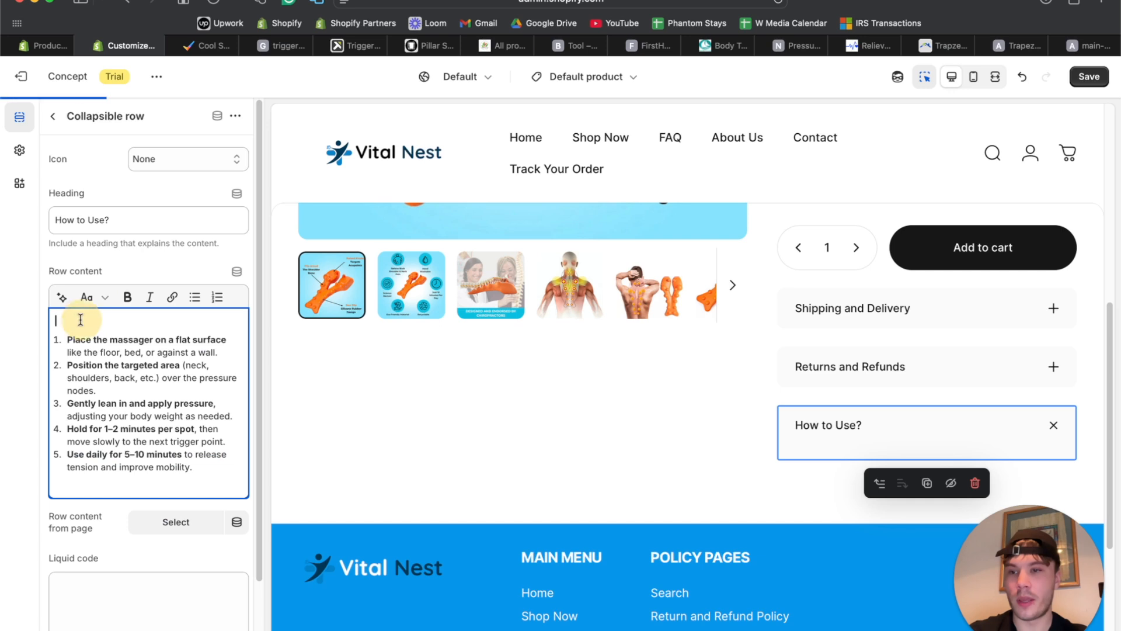
key(Delete)
text(1))
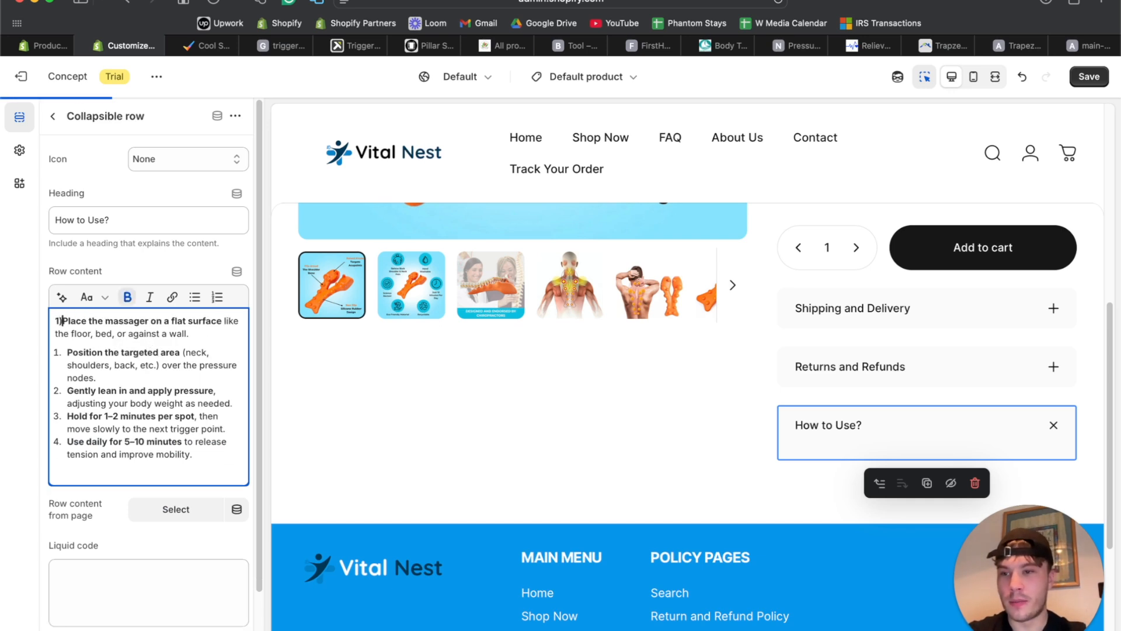
click(212, 331)
key(Return)
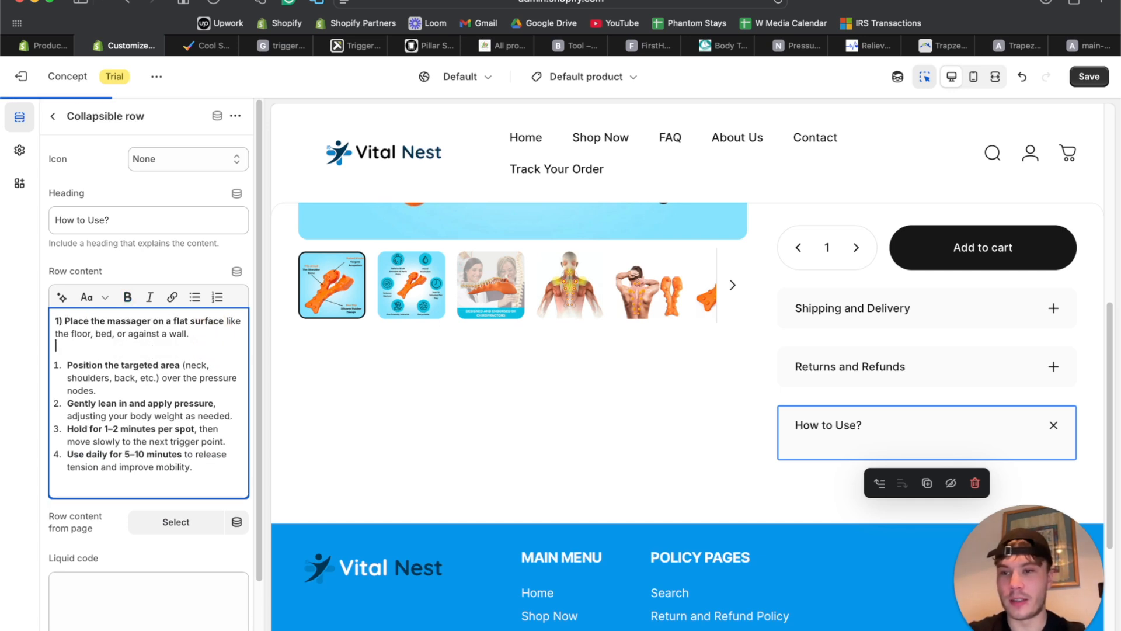
key(Return)
key(Delete)
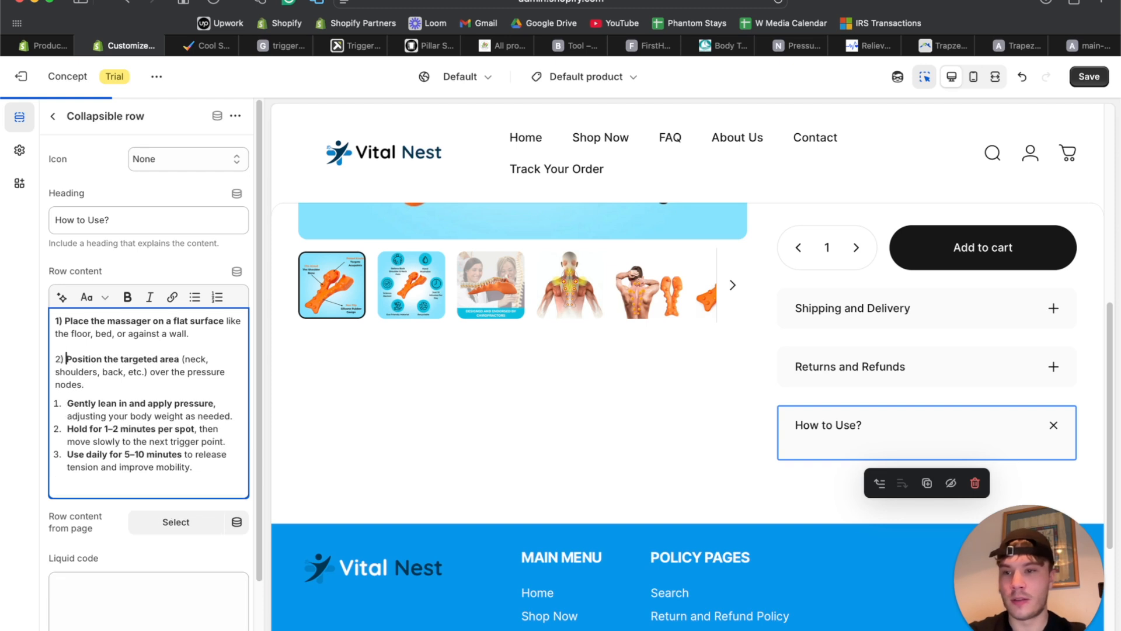
key(Return)
key(Return)
Turn the remaining list items into plain 3), 4) and 5) lines.
text(3)
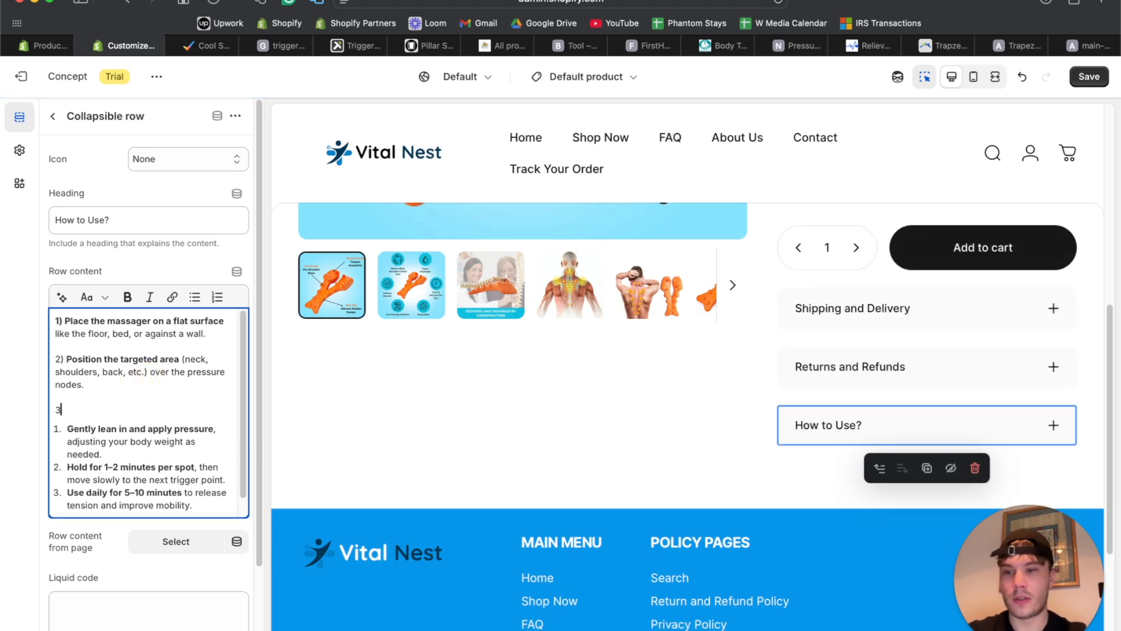
text())
key(Delete)
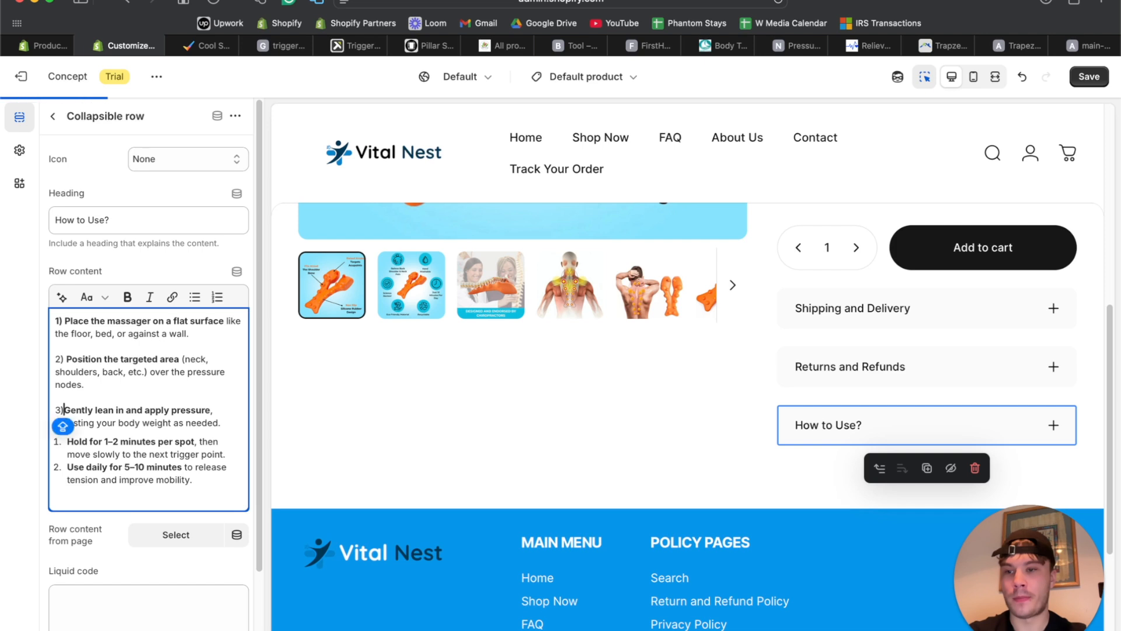
key(Return)
key(Return)
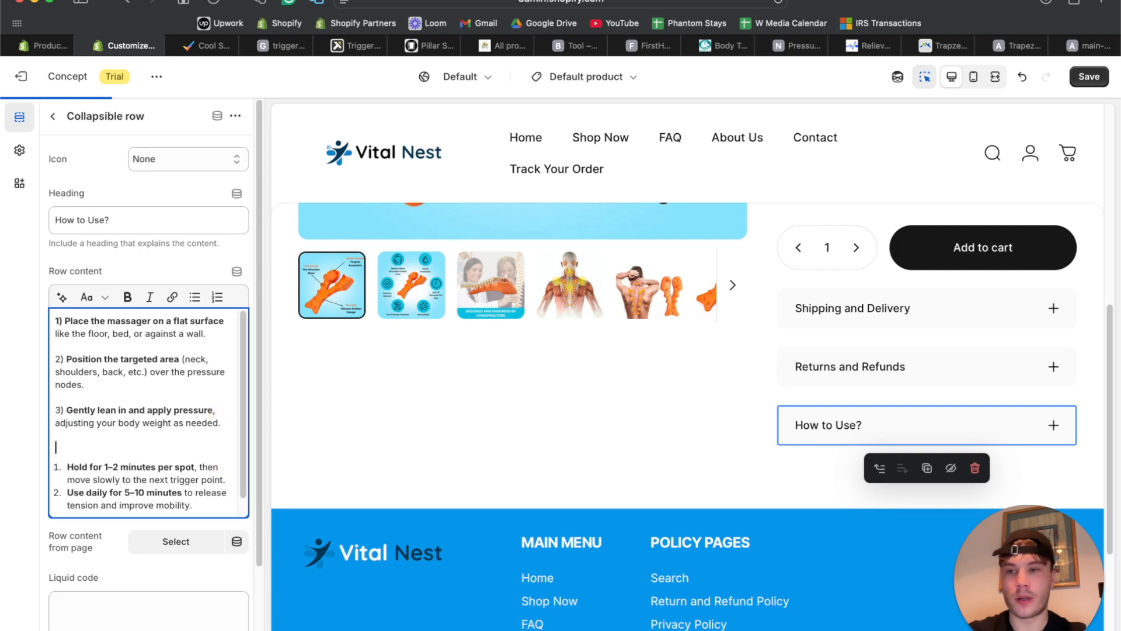
text(4))
key(Delete)
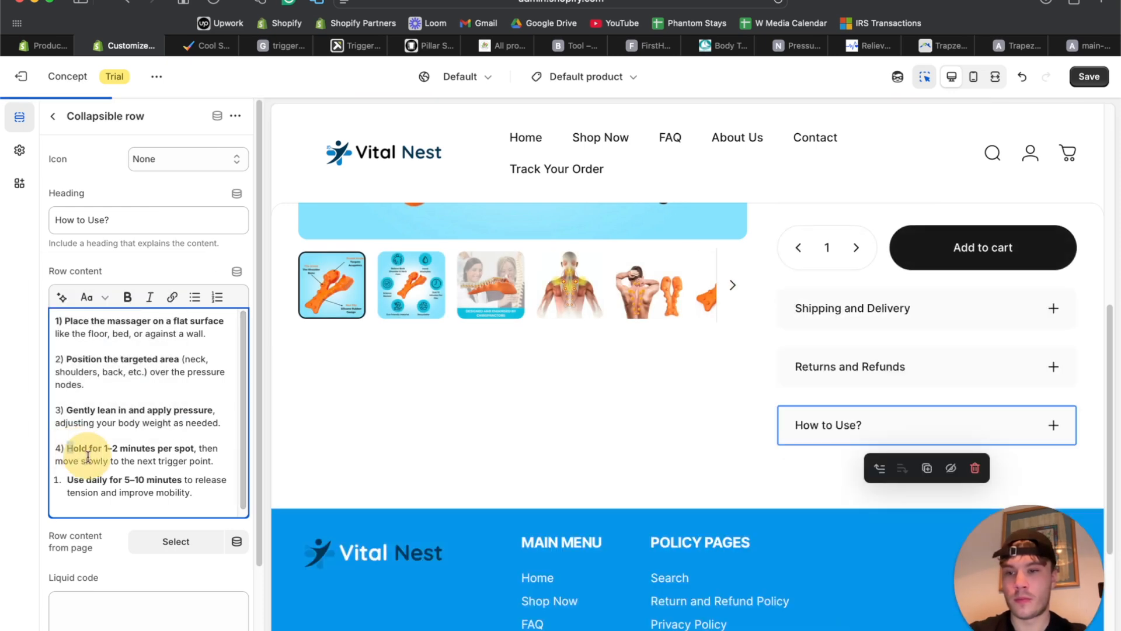
key(Return)
key(Return)
text(5))
key(Delete)
Remove bold from all the row content, then bold only the numbers 1) to 5).
click(185, 469)
key(super+a)
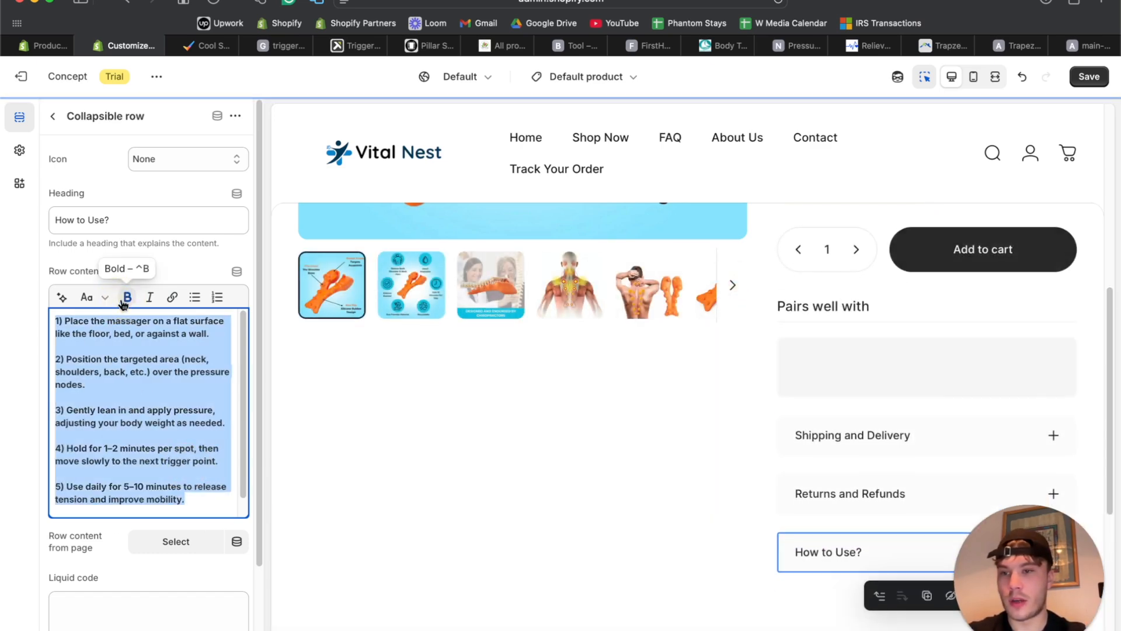
click(127, 296)
click(84, 358)
key(super+b)
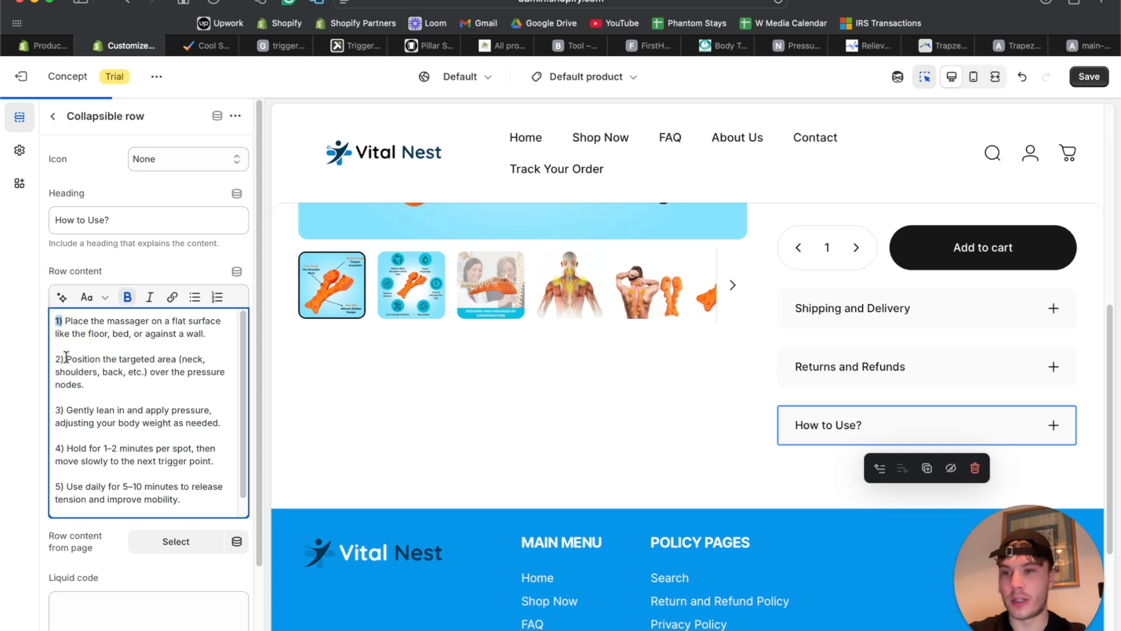
drag(63, 359, 55, 358)
key(super+b)
drag(64, 410, 55, 410)
key(super+b)
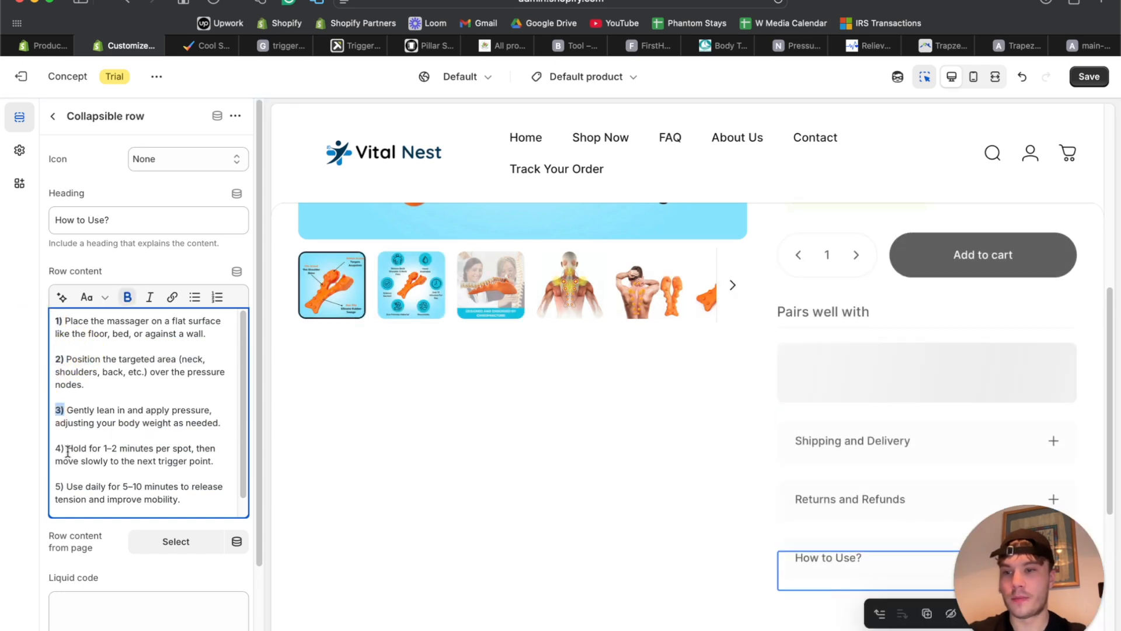
key(super+b)
drag(64, 447, 55, 485)
key(super+b)
click(119, 454)
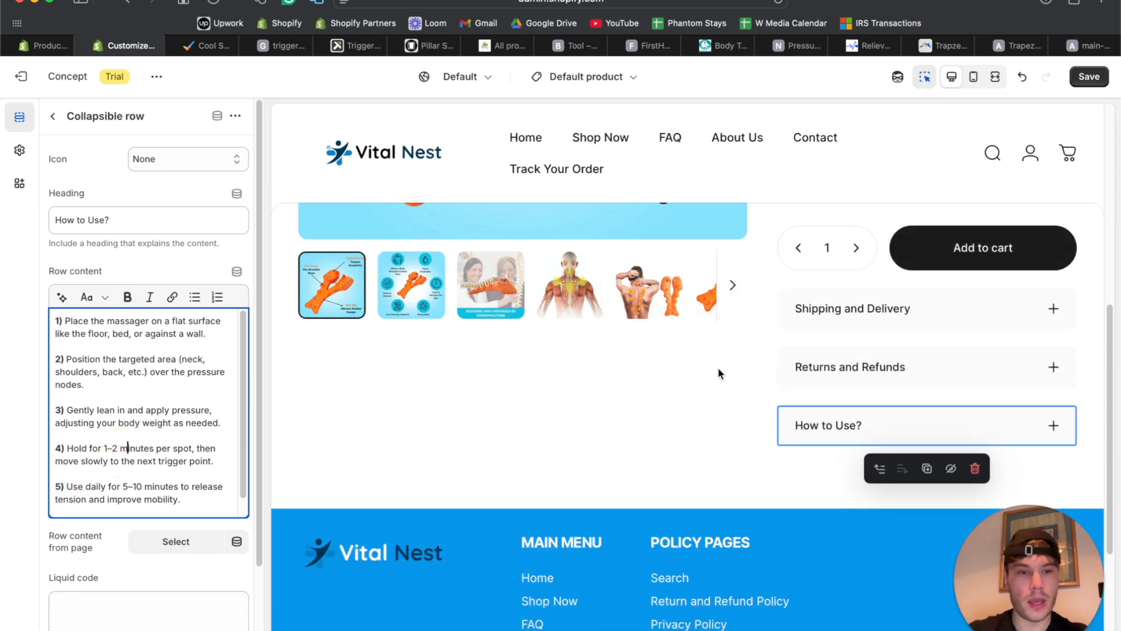
Expand and collapse the How to Use? row in the preview to check the formatting.
click(1052, 428)
scroll(1013, 244, down, 4)
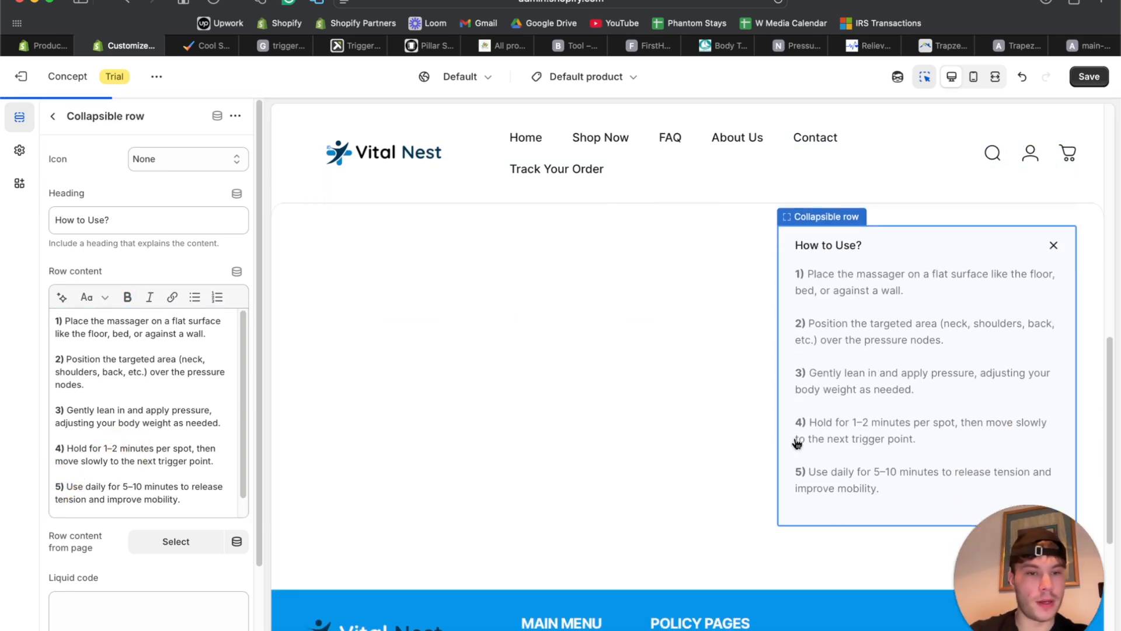
click(1054, 236)
scroll(1014, 323, up, 3)
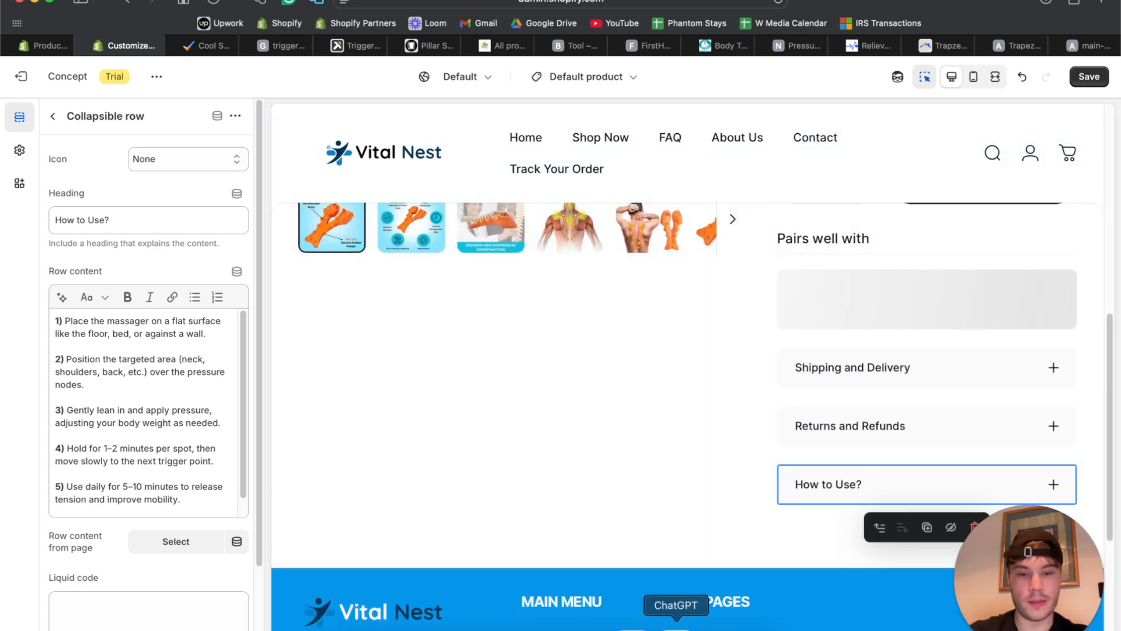
click(672, 620)
Ask ChatGPT for a 30-Day Money-Back Guarantee note based on the return policy and copy it.
key(Caps_Lock)
text(BASED)
key(super+BackSpace)
text(based on o)
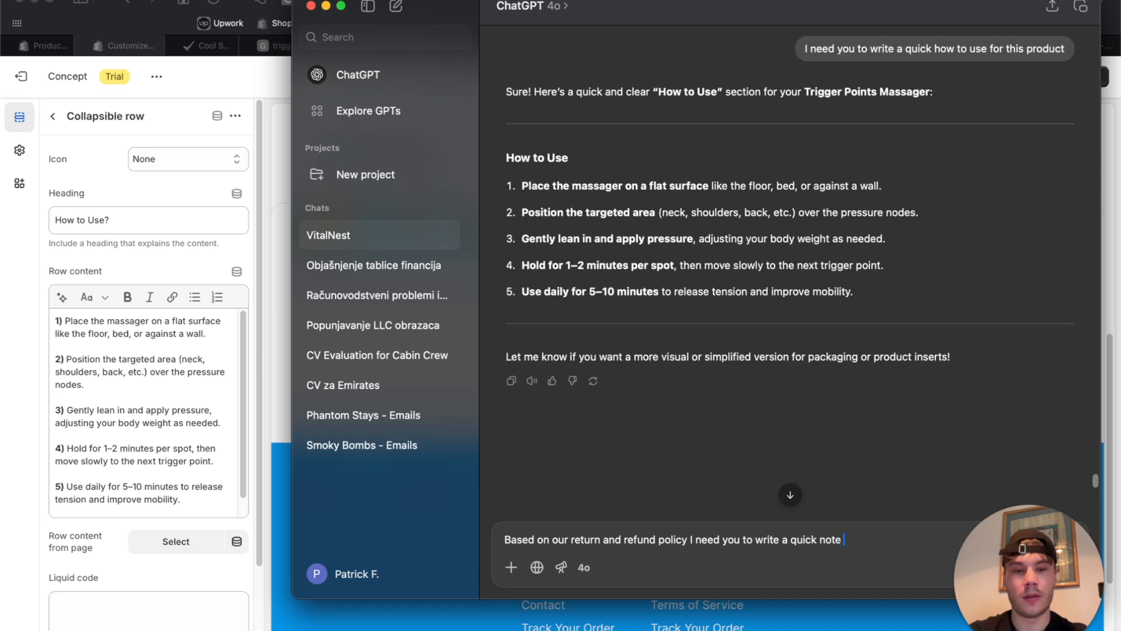
key(Return)
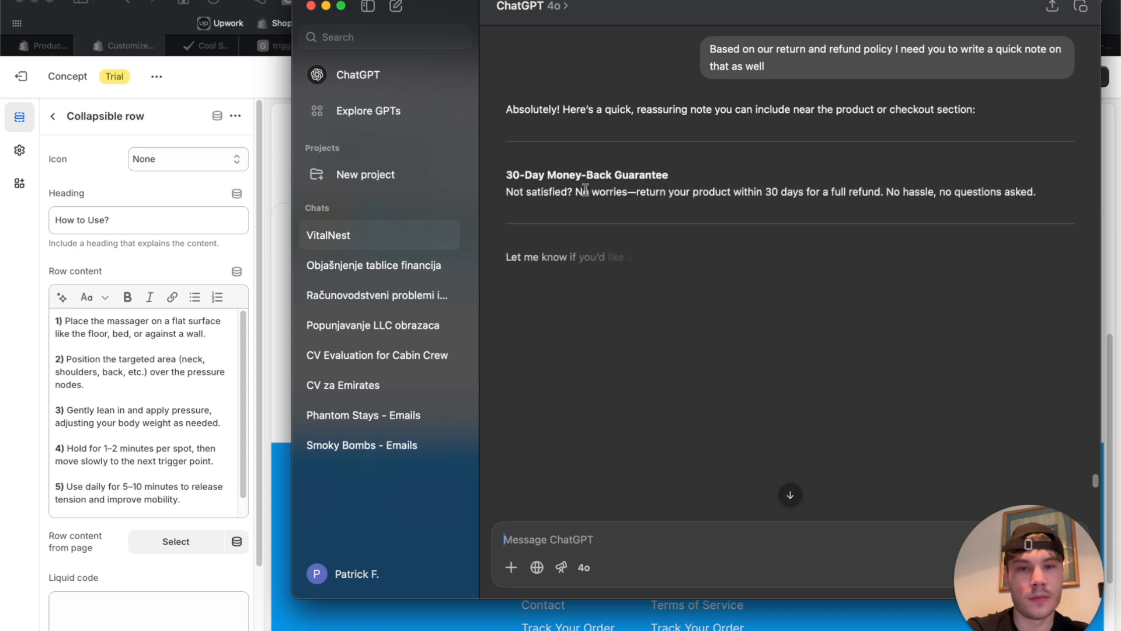
drag(1044, 189, 508, 176)
key(ctrl+c)
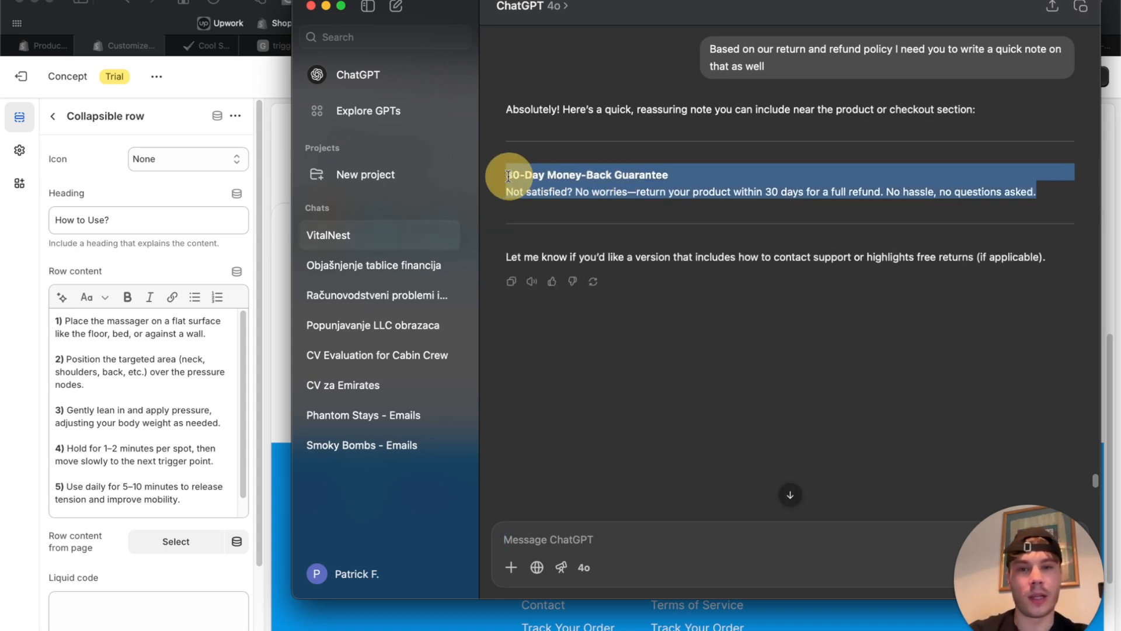
click(271, 286)
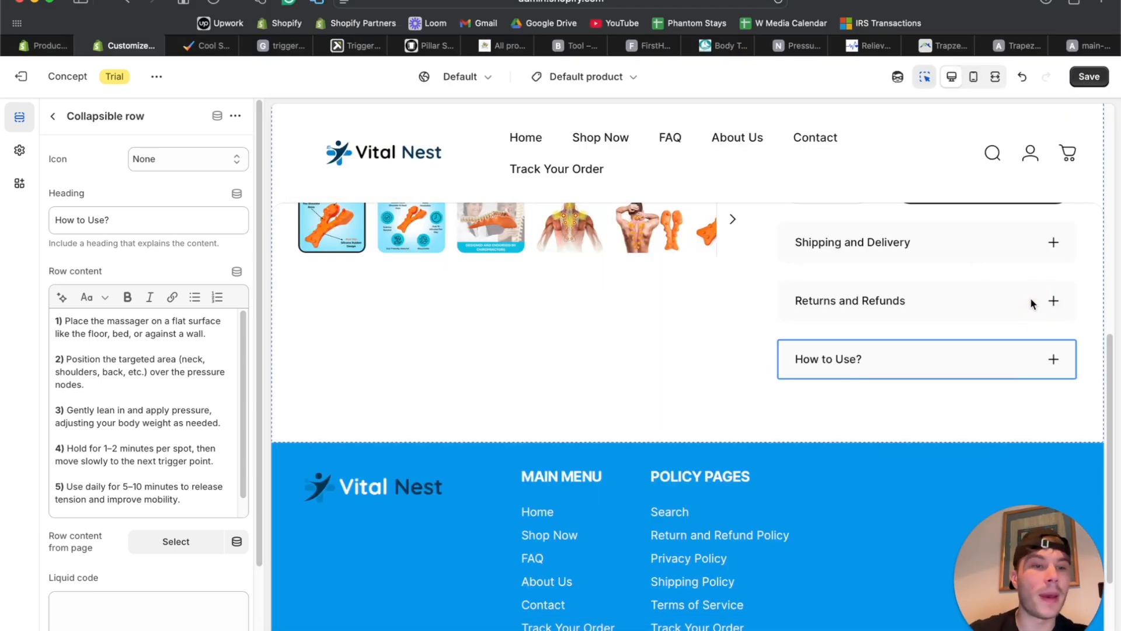
Paste the money-back guarantee note into the Returns and Refunds row content.
click(1030, 299)
click(103, 315)
key(ctrl+v)
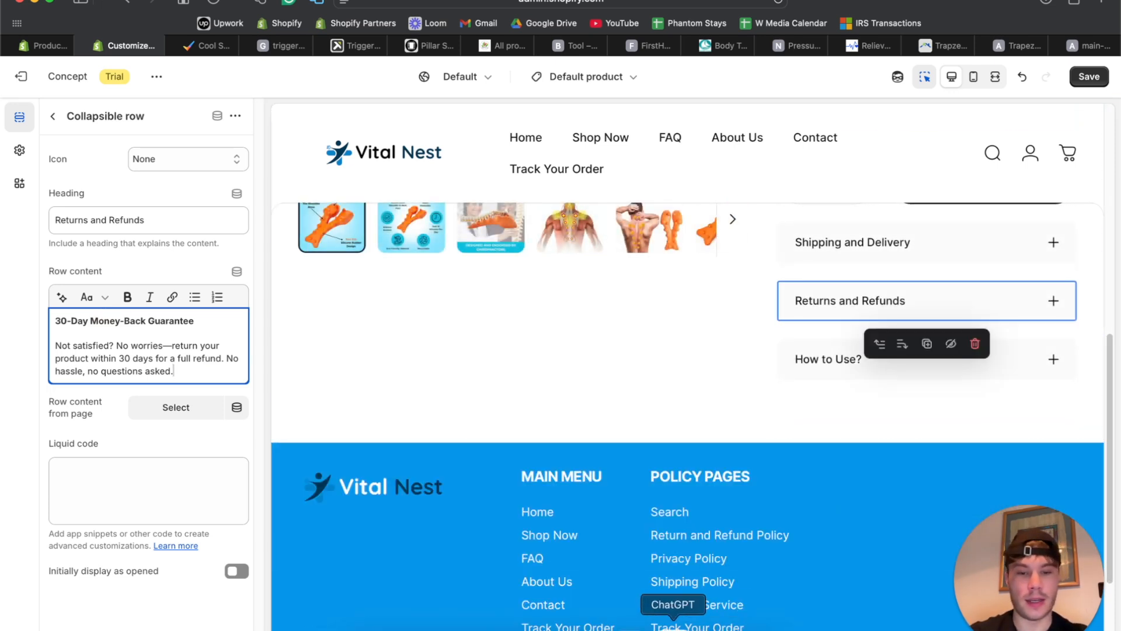
Get a free worldwide shipping note from ChatGPT and select it.
click(672, 625)
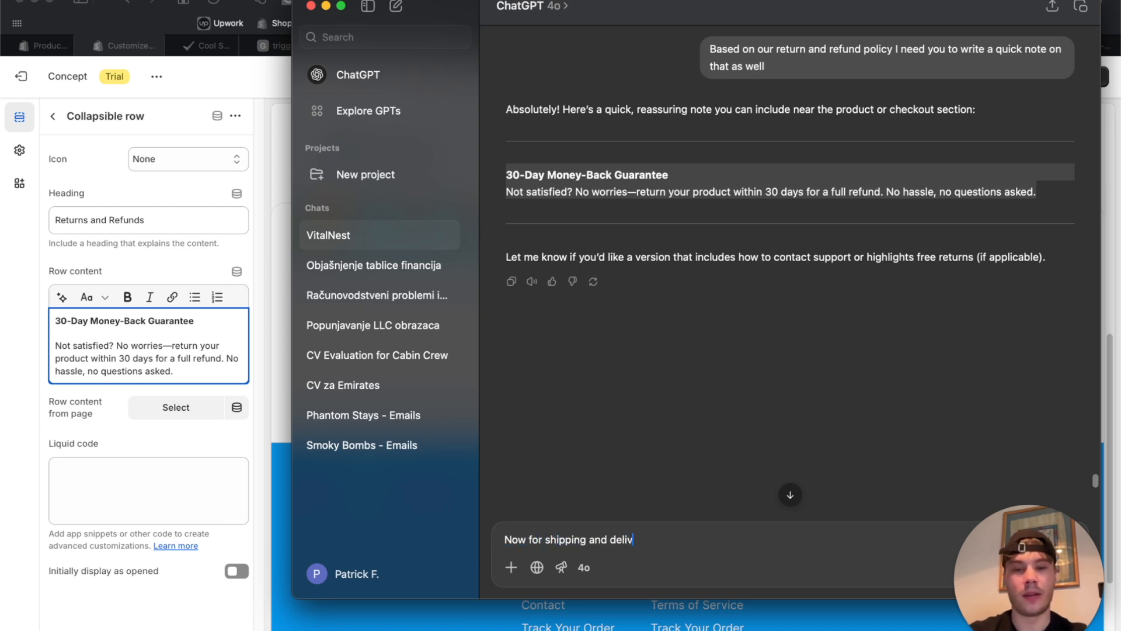
key(Return)
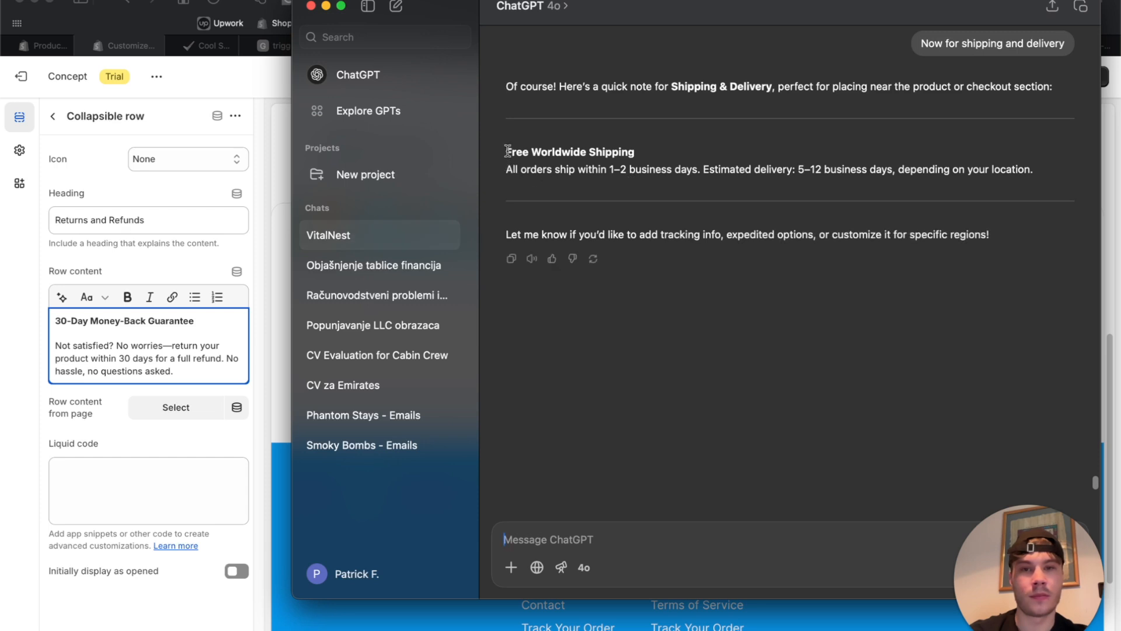
drag(507, 148, 1026, 165)
key(super+c)
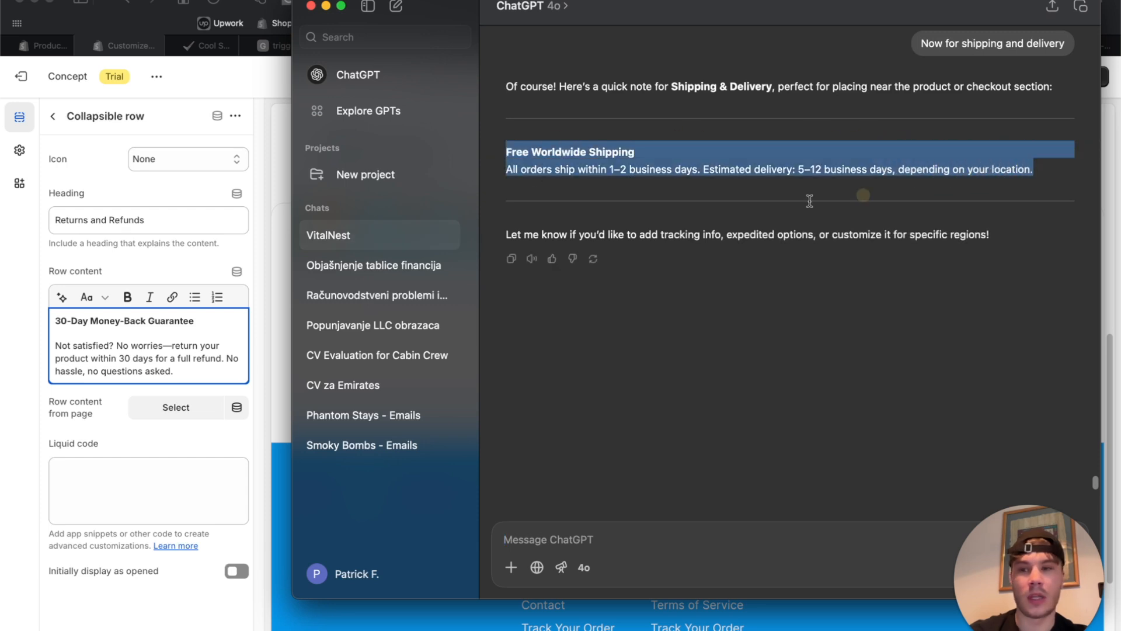
click(140, 339)
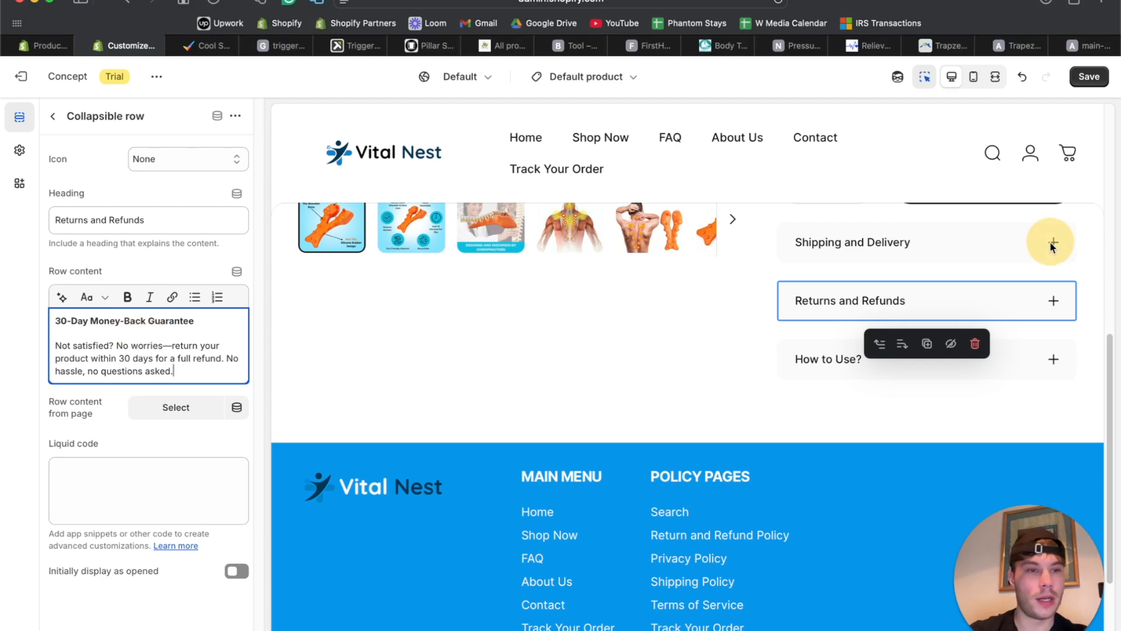
Paste the shipping note into the Shipping and Delivery row and save the page.
click(1051, 244)
click(117, 315)
key(super+v)
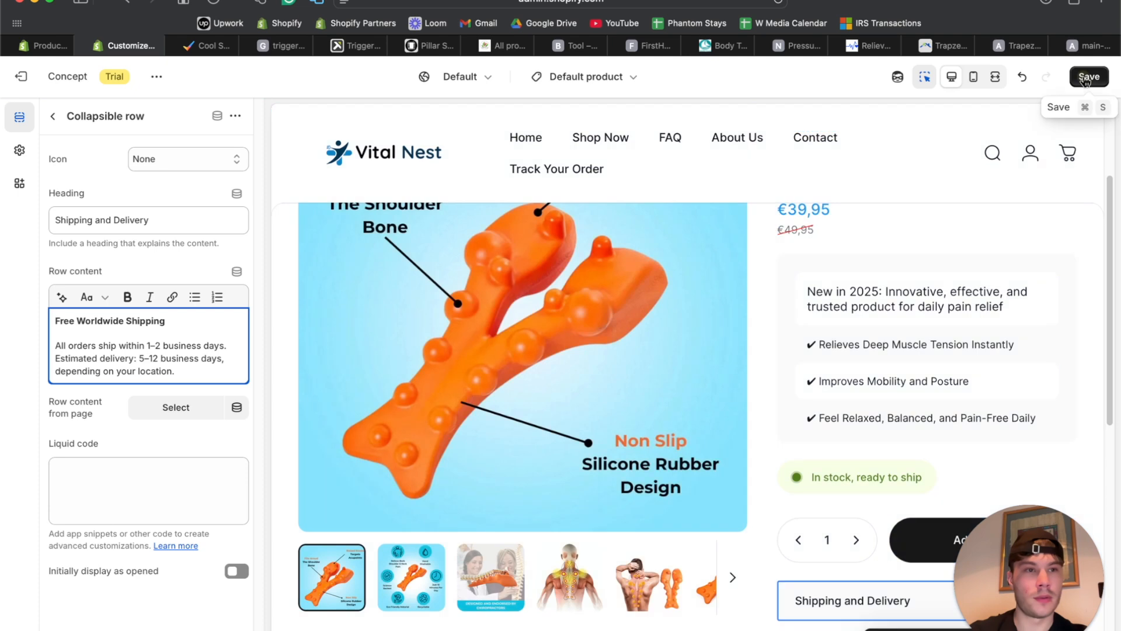
click(1086, 77)
scroll(591, 393, down, 5)
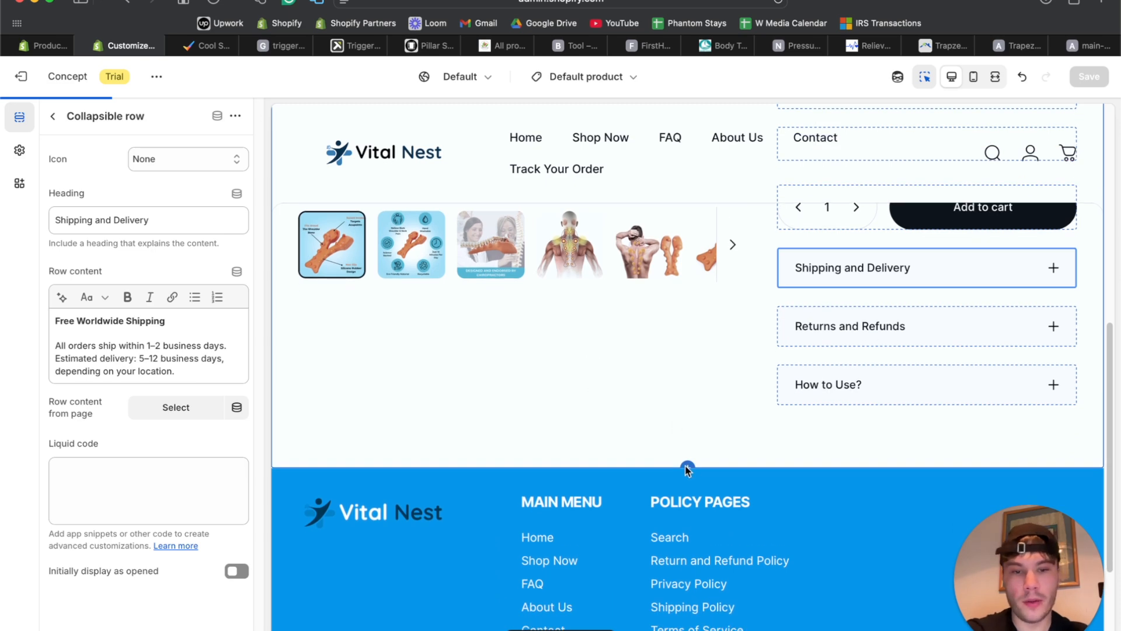
Open the Add section list for the product template.
scroll(642, 485, down, 6)
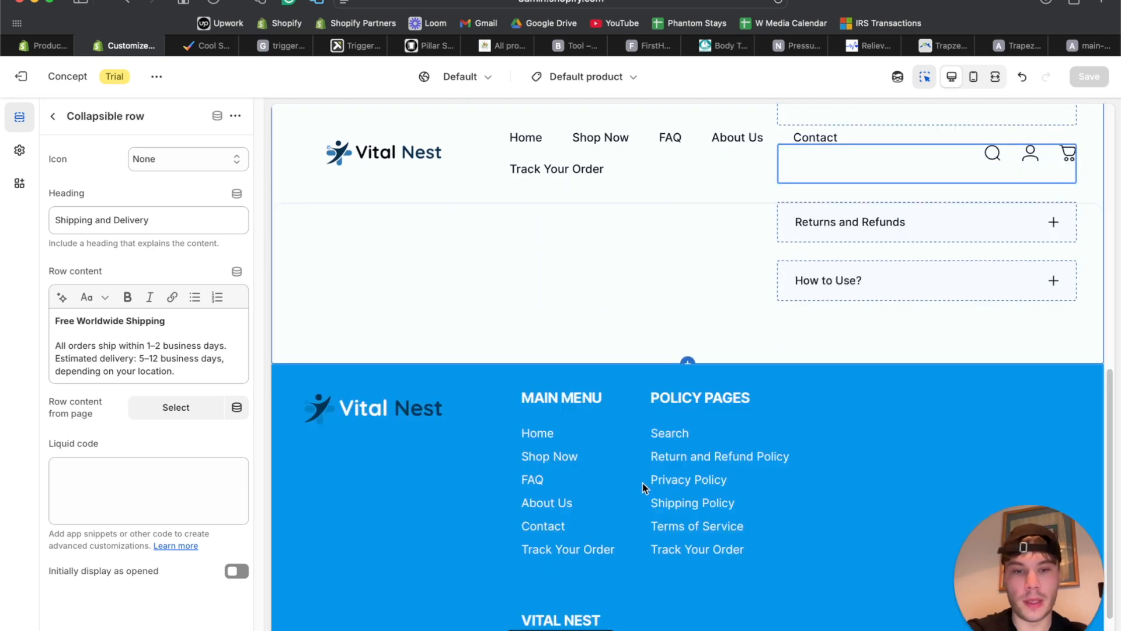
mouse_move(682, 384)
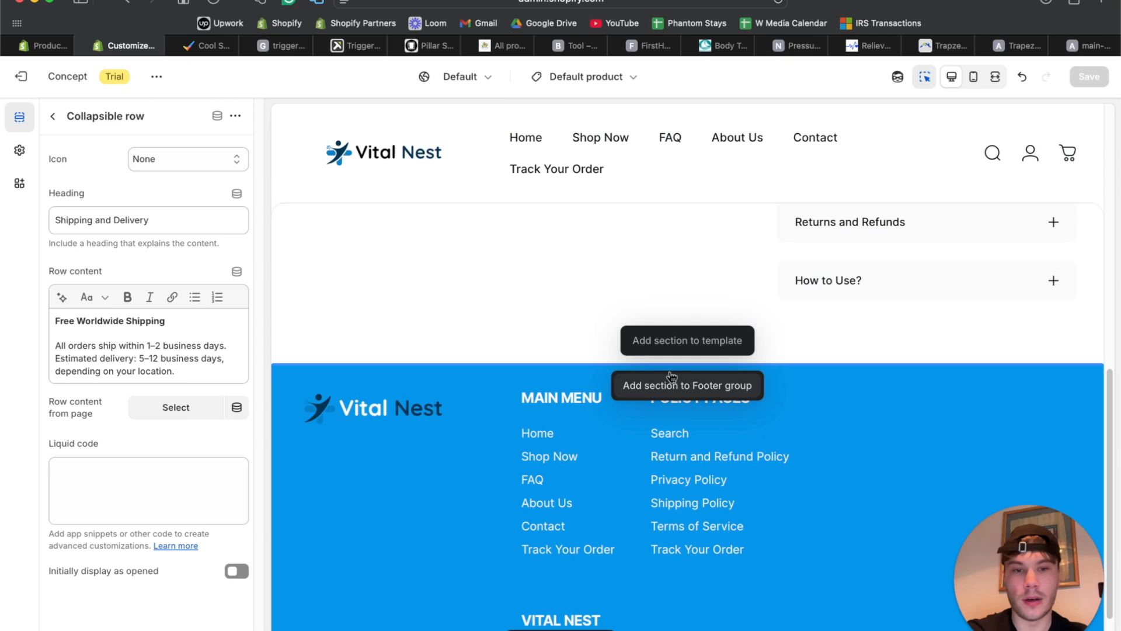
click(671, 340)
scroll(210, 397, down, 5)
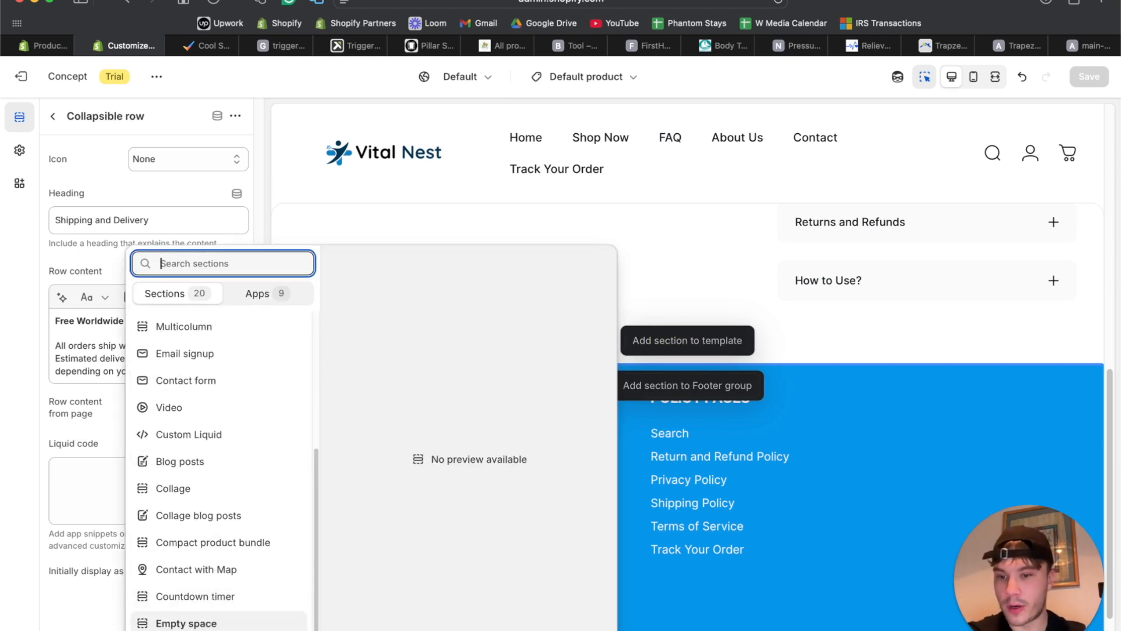
scroll(220, 395, down, 2)
scroll(222, 398, down, 3)
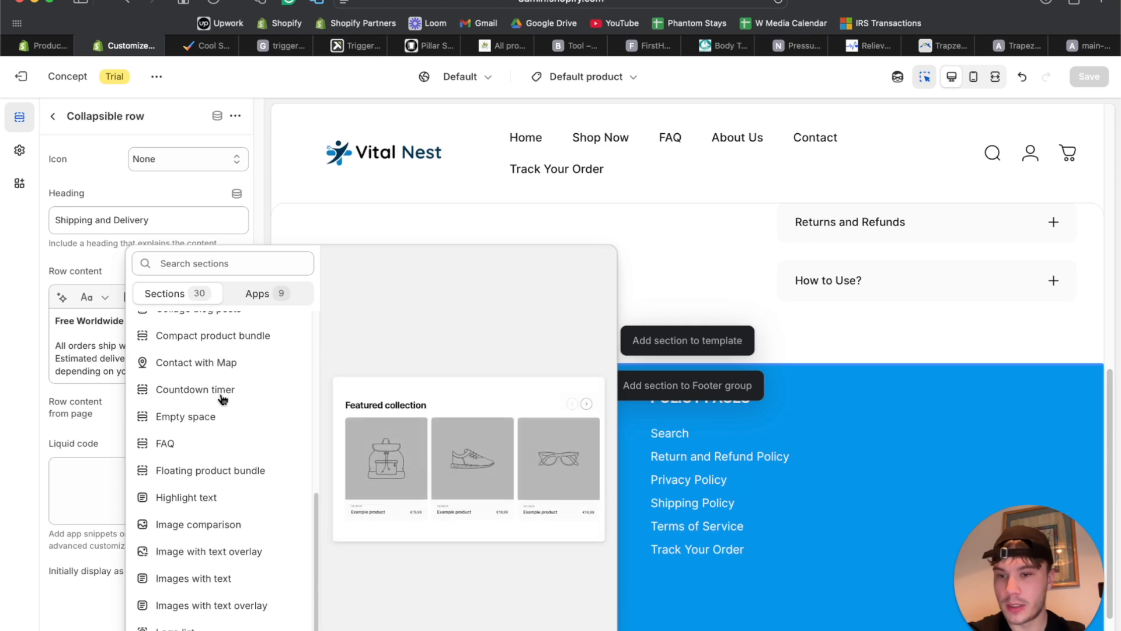
Search the sections for 'scrolling', trim the search, and browse down to Logo list.
click(201, 262)
text(scro)
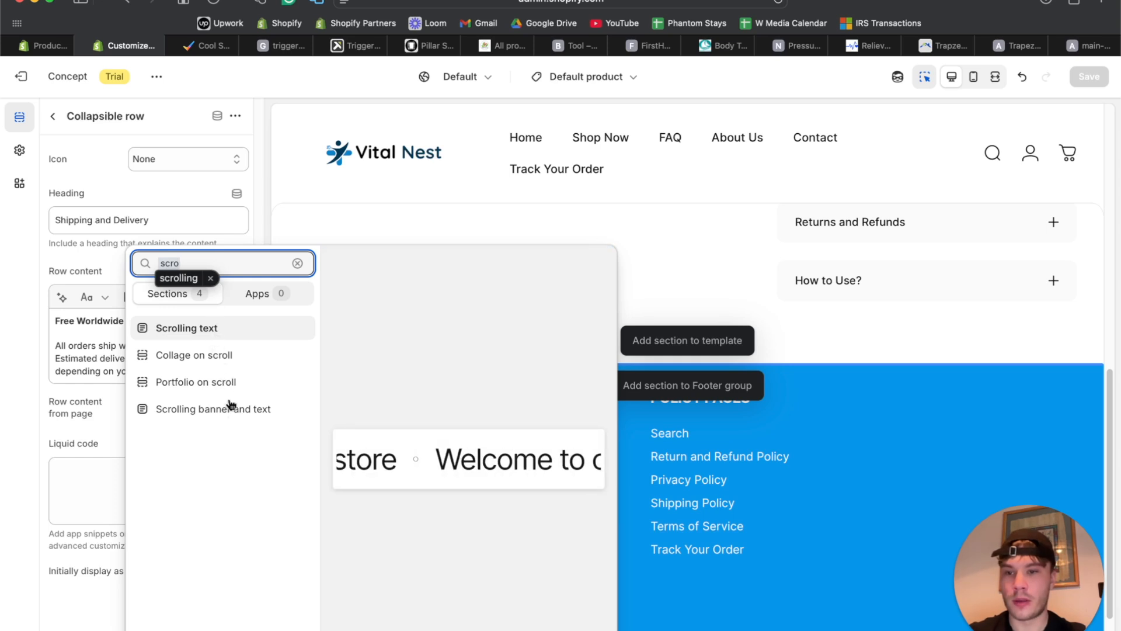
text(lling)
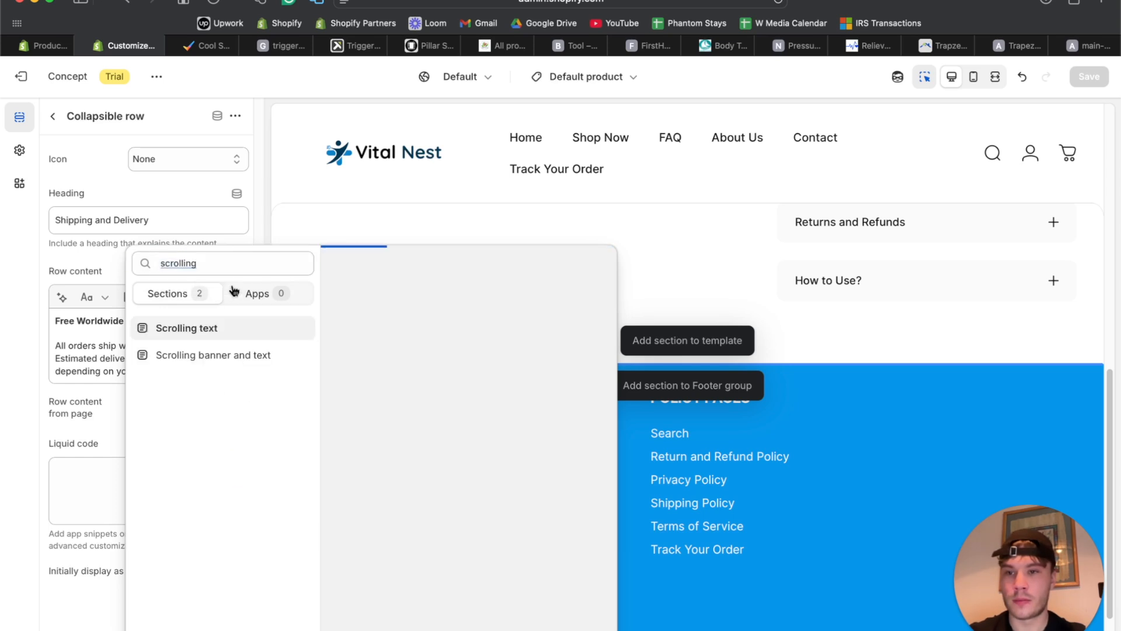
click(228, 262)
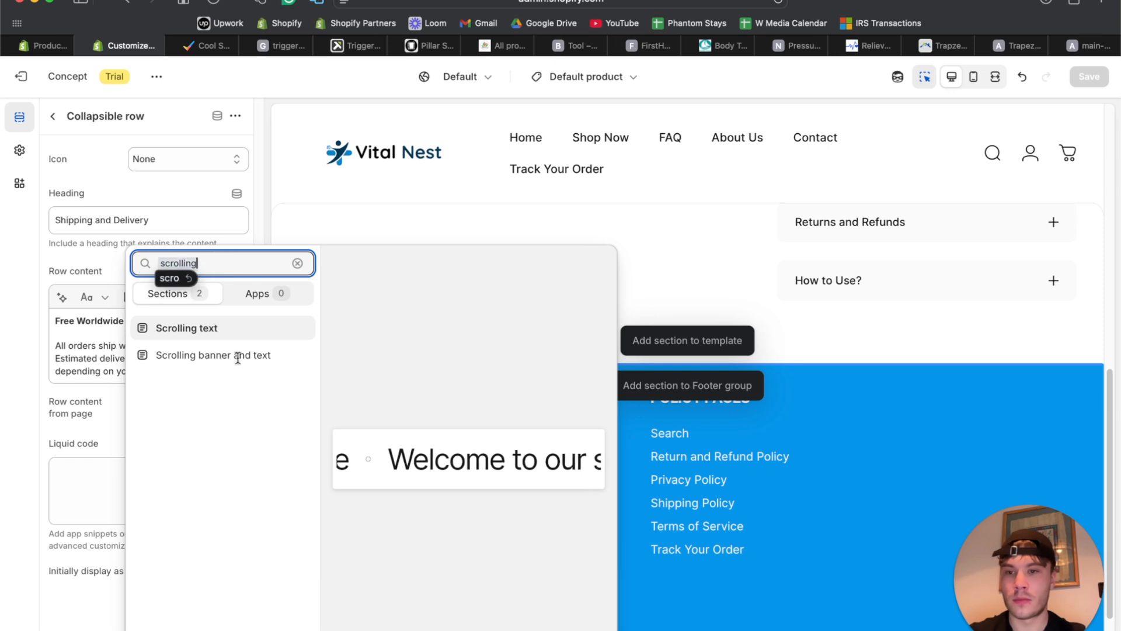
key(Right)
key(BackSpace)
key(BackSpace)
key(BackSpace)
key(BackSpace)
key(BackSpace)
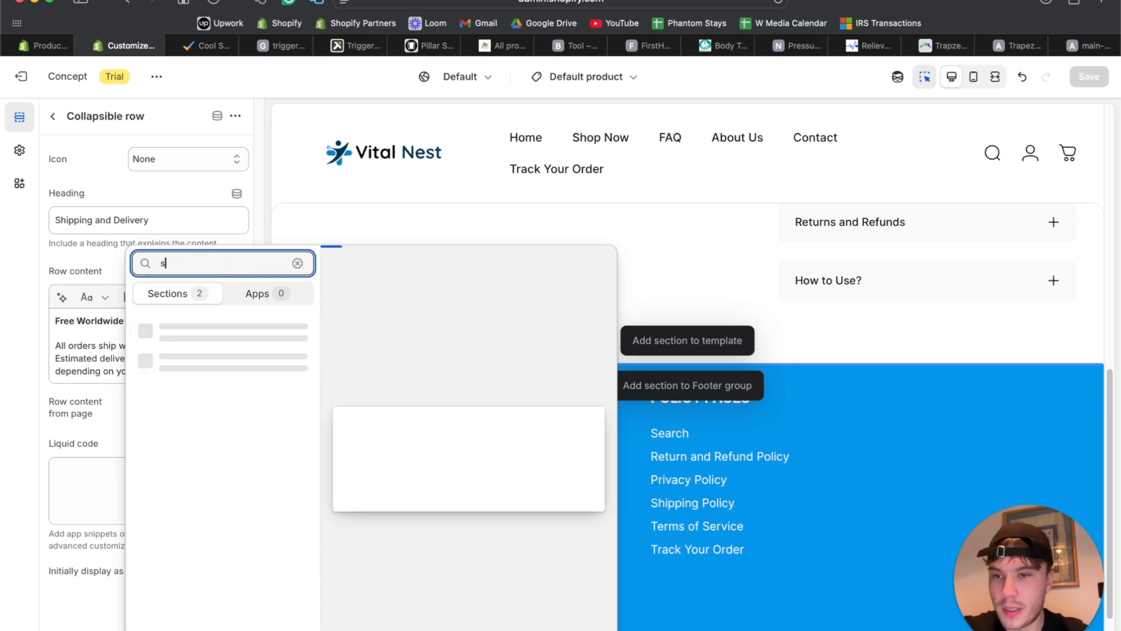
scroll(216, 458, down, 3)
scroll(216, 458, up, 3)
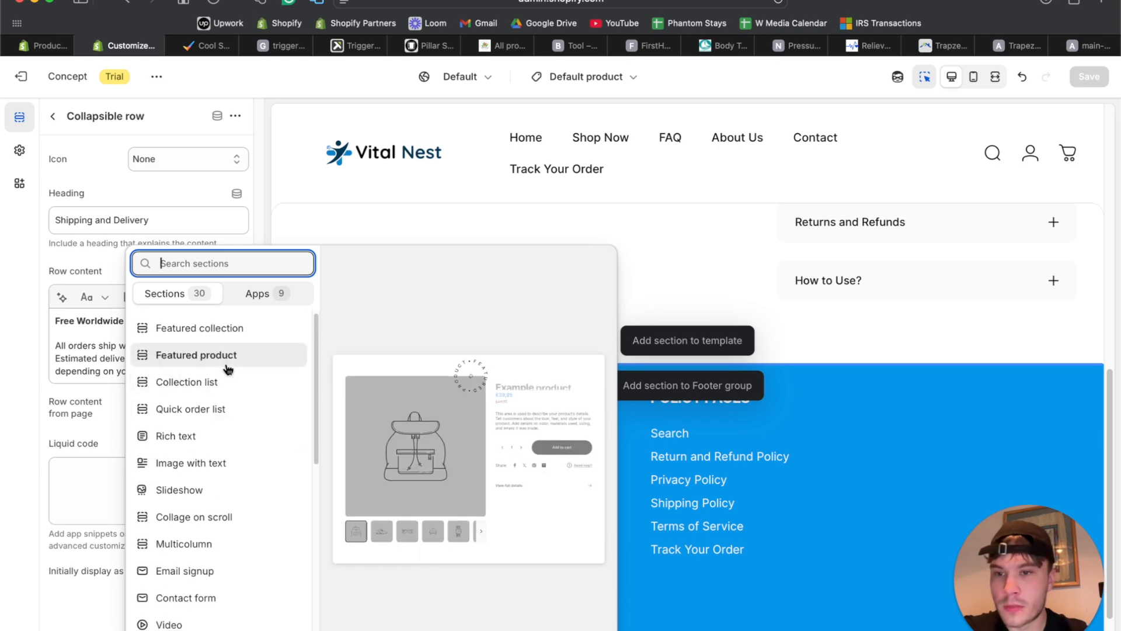
scroll(212, 493, down, 8)
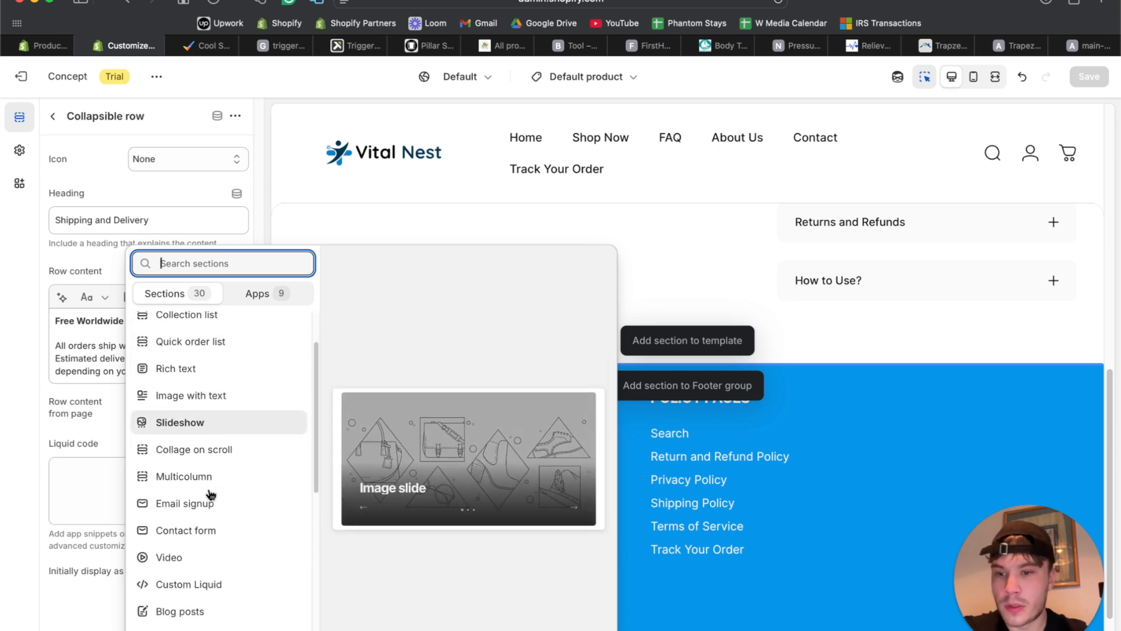
scroll(222, 467, down, 8)
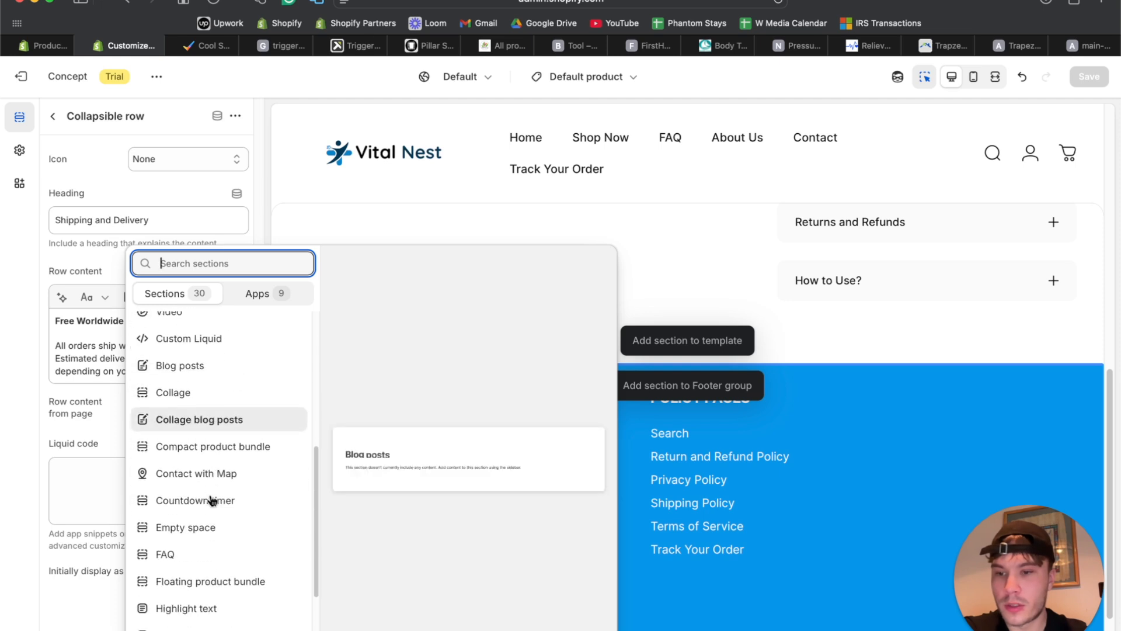
scroll(220, 497, down, 1)
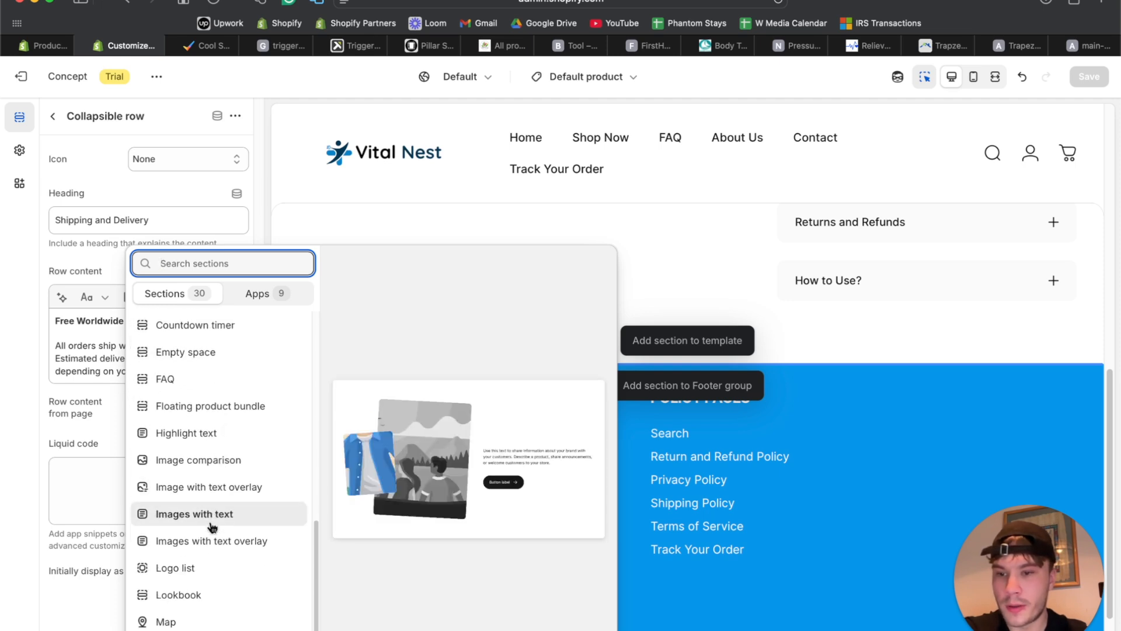
Add a Logo list section headed 'AS SOON ON' with Small heading size.
click(209, 569)
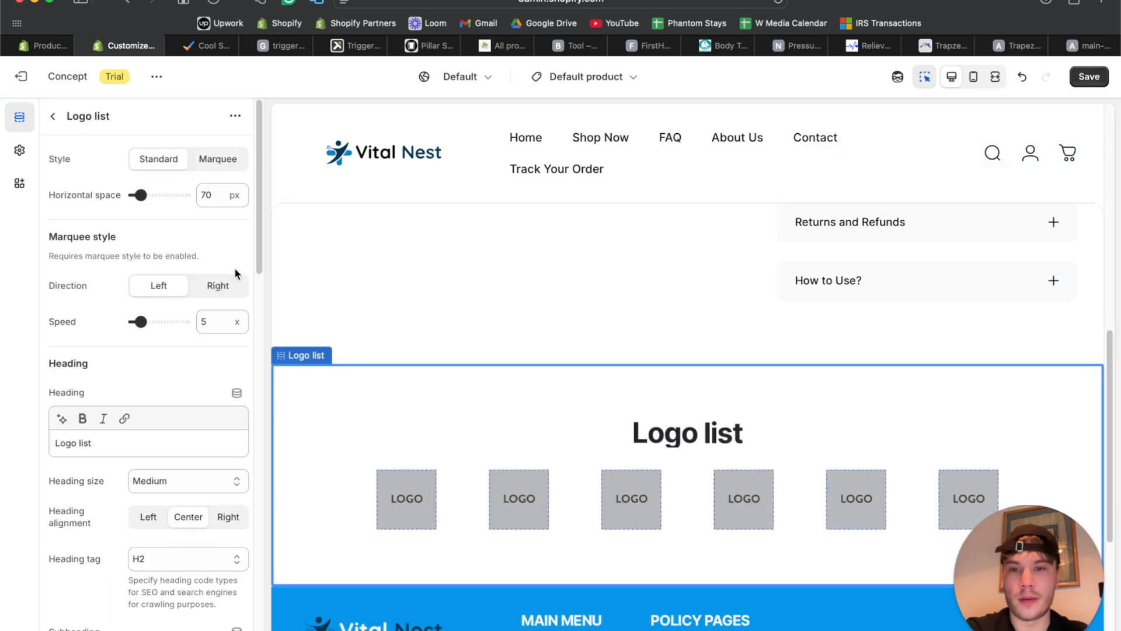
triple_click(163, 444)
text(AS SOON ON)
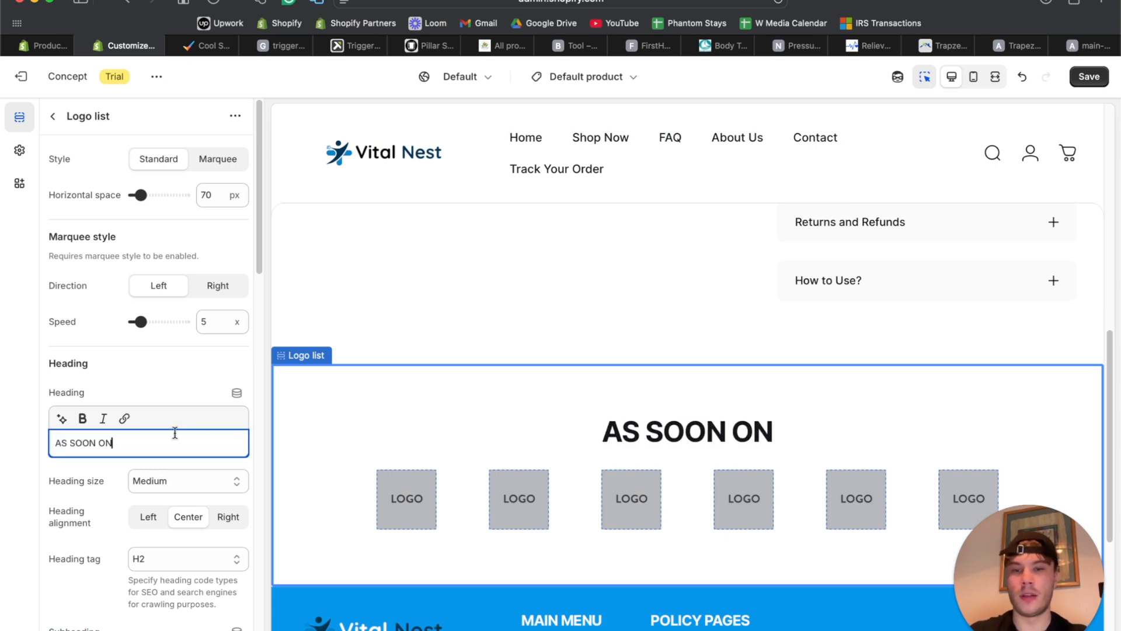
click(152, 479)
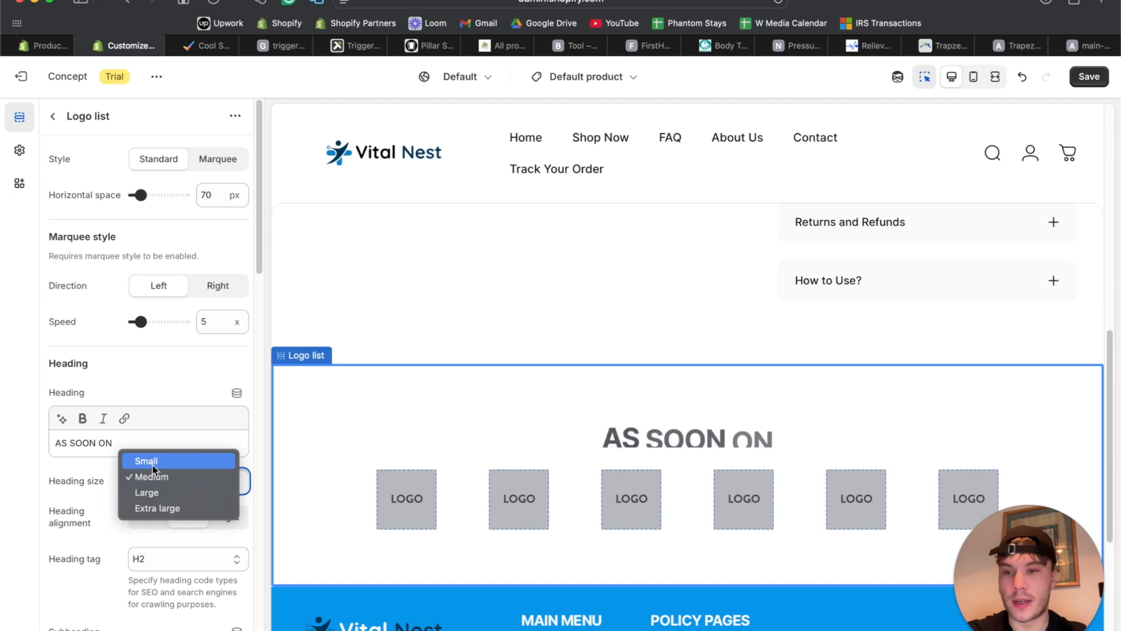
click(152, 465)
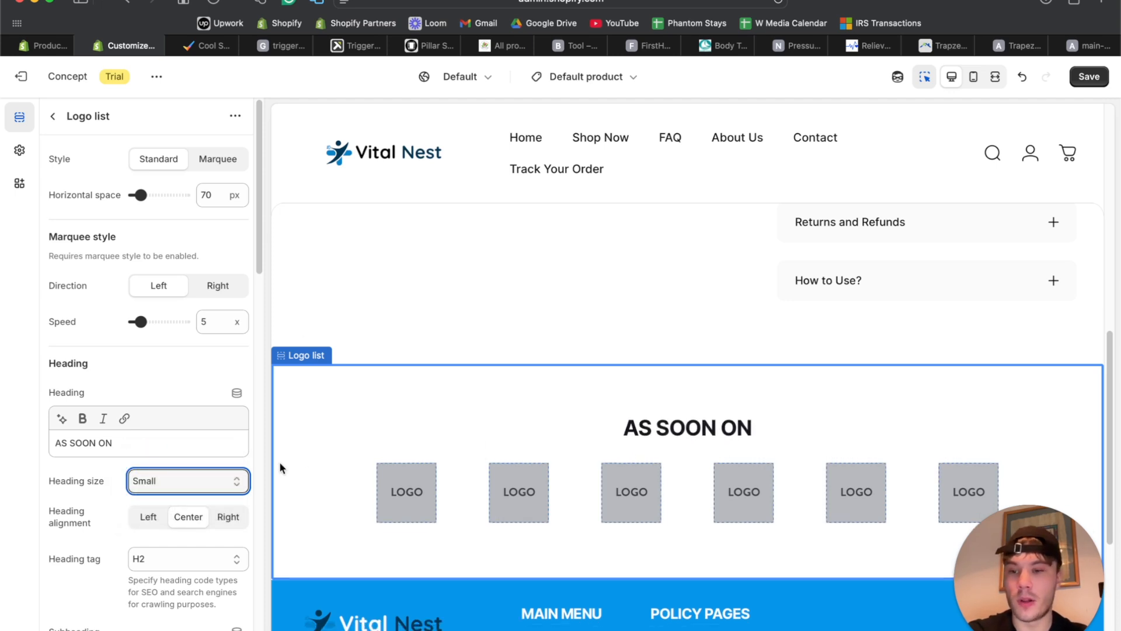
Drag the section's top padding to 0 px and check it in full-width preview.
scroll(640, 472, down, 3)
scroll(711, 375, up, 5)
scroll(711, 376, down, 4)
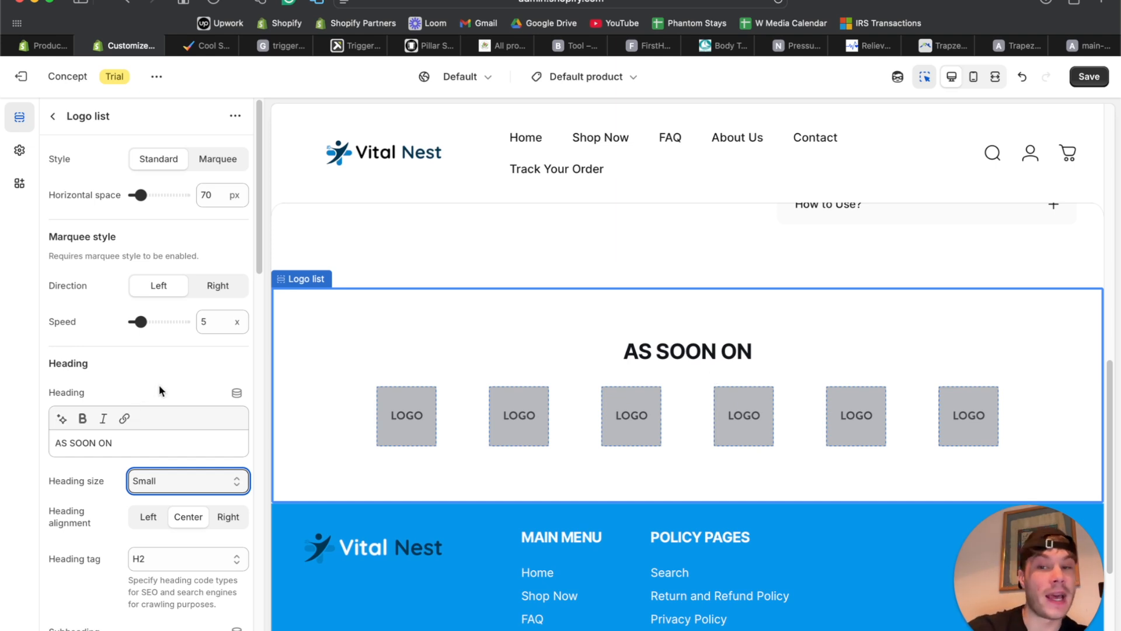
scroll(158, 384, down, 10)
scroll(159, 384, down, 5)
drag(164, 450, 124, 453)
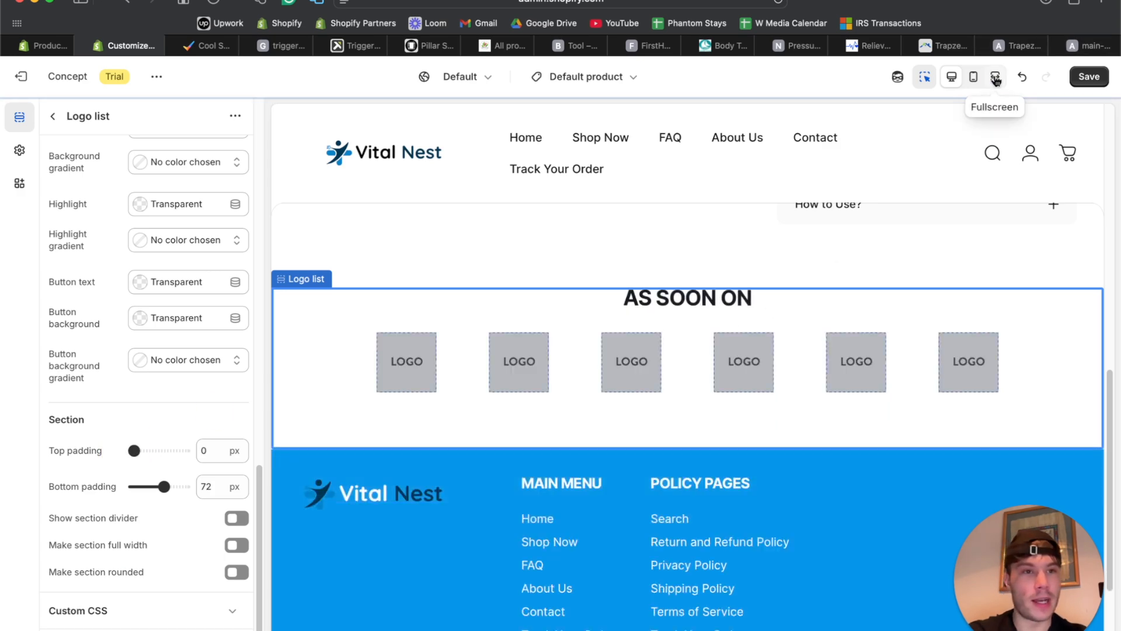
click(995, 77)
scroll(799, 262, up, 8)
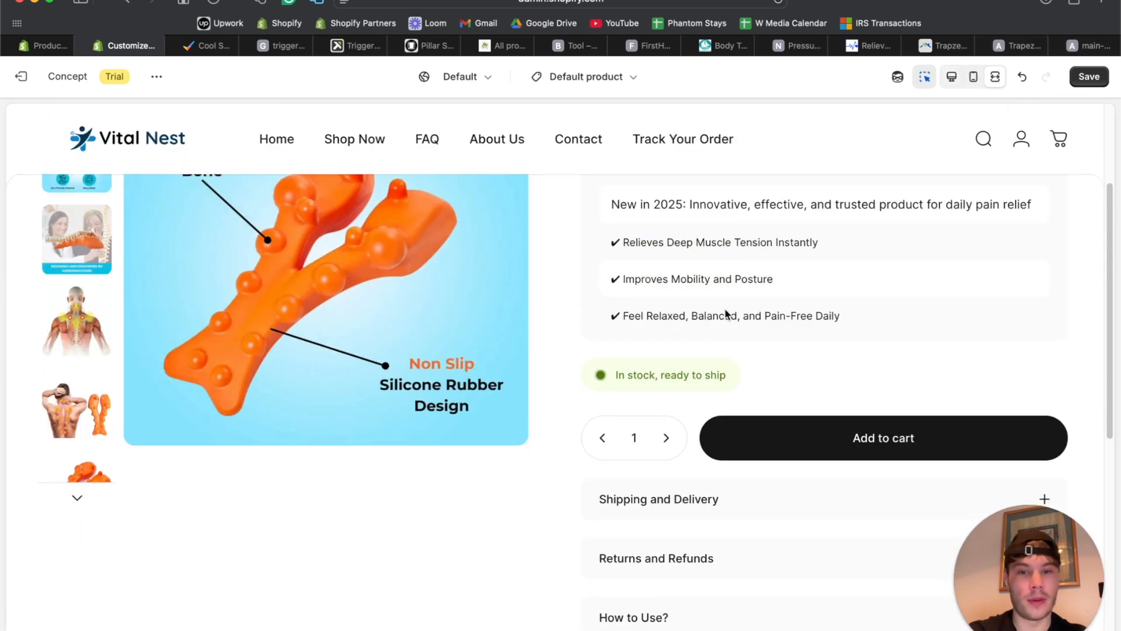
scroll(726, 313, down, 4)
click(950, 82)
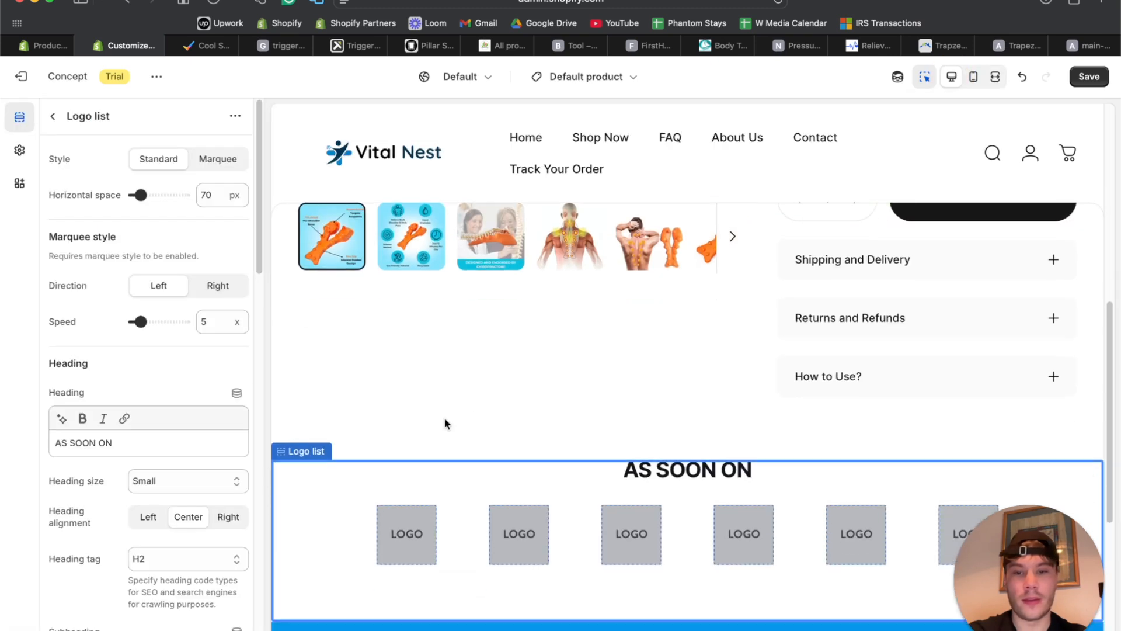
scroll(444, 422, down, 3)
click(414, 430)
Set the first logo slot to the Men's Health image and reduce its height.
click(173, 168)
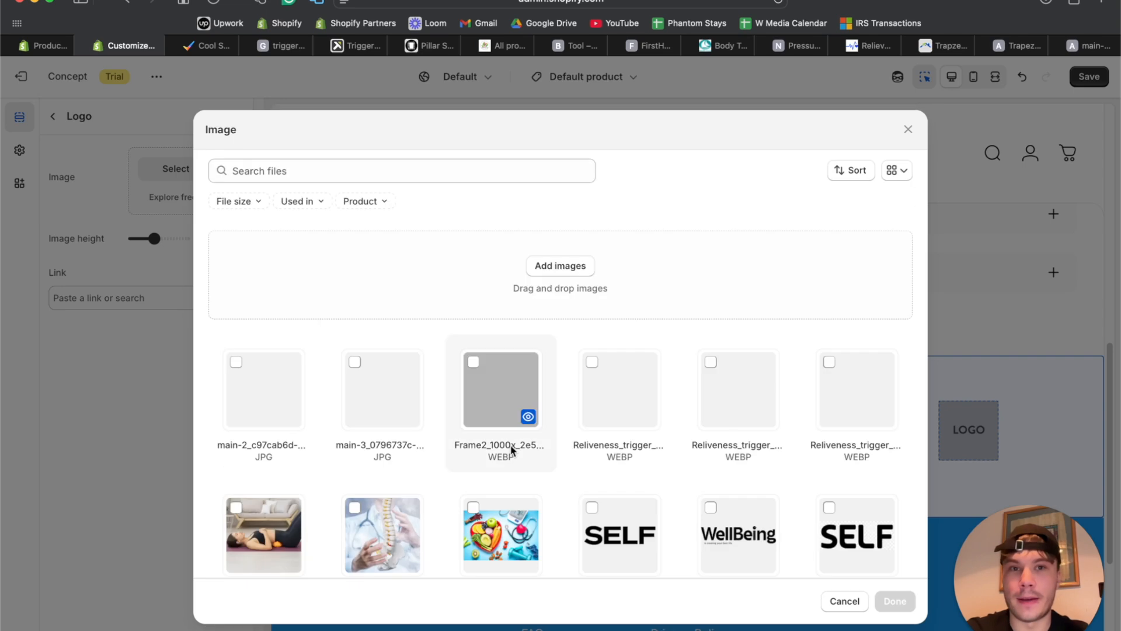
scroll(510, 449, down, 5)
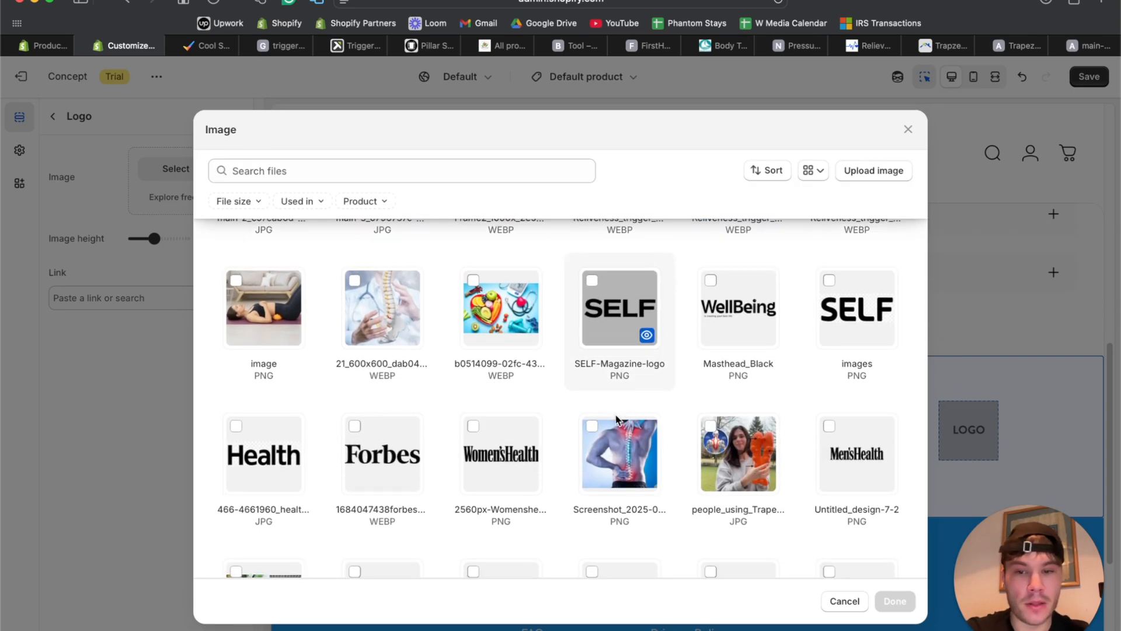
click(855, 426)
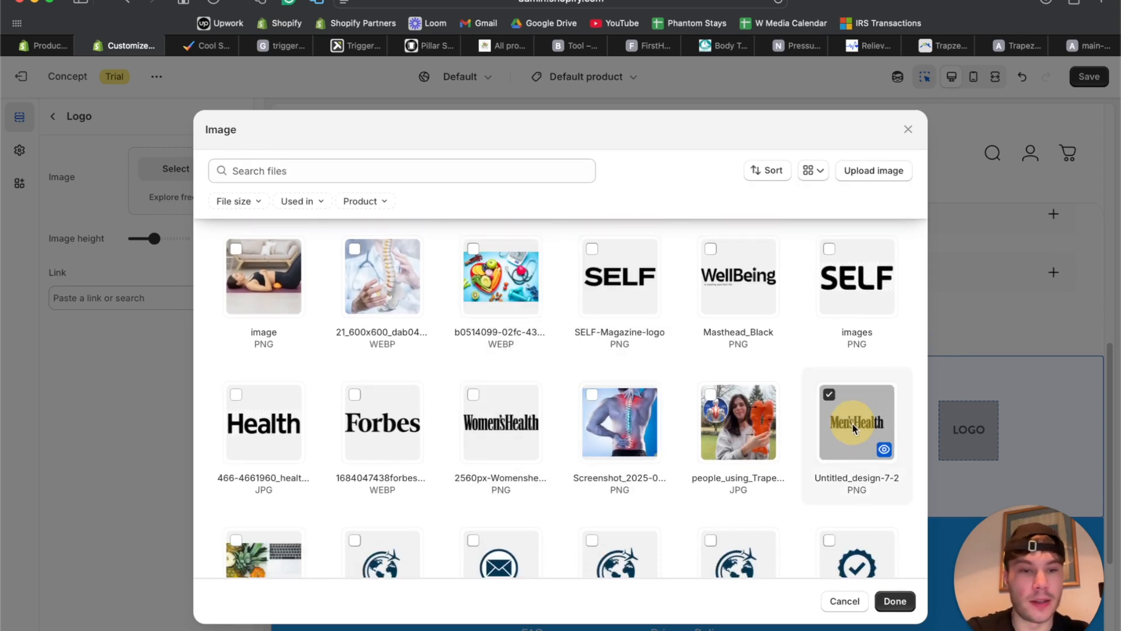
click(896, 602)
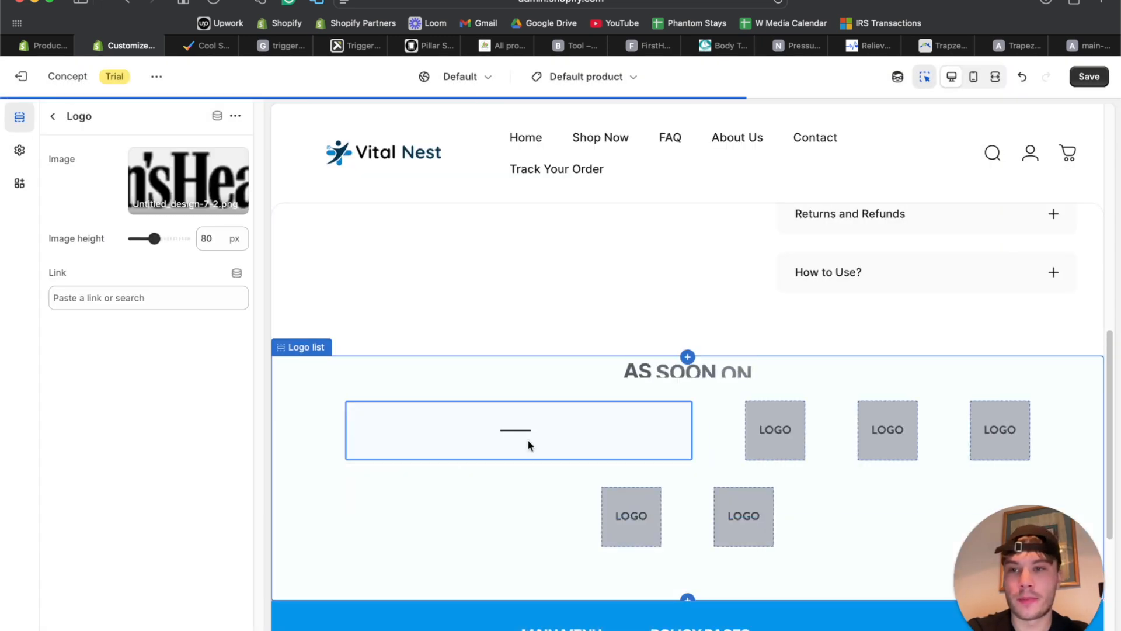
mouse_move(153, 238)
mouse_down()
mouse_move(124, 242)
mouse_move(143, 238)
mouse_up()
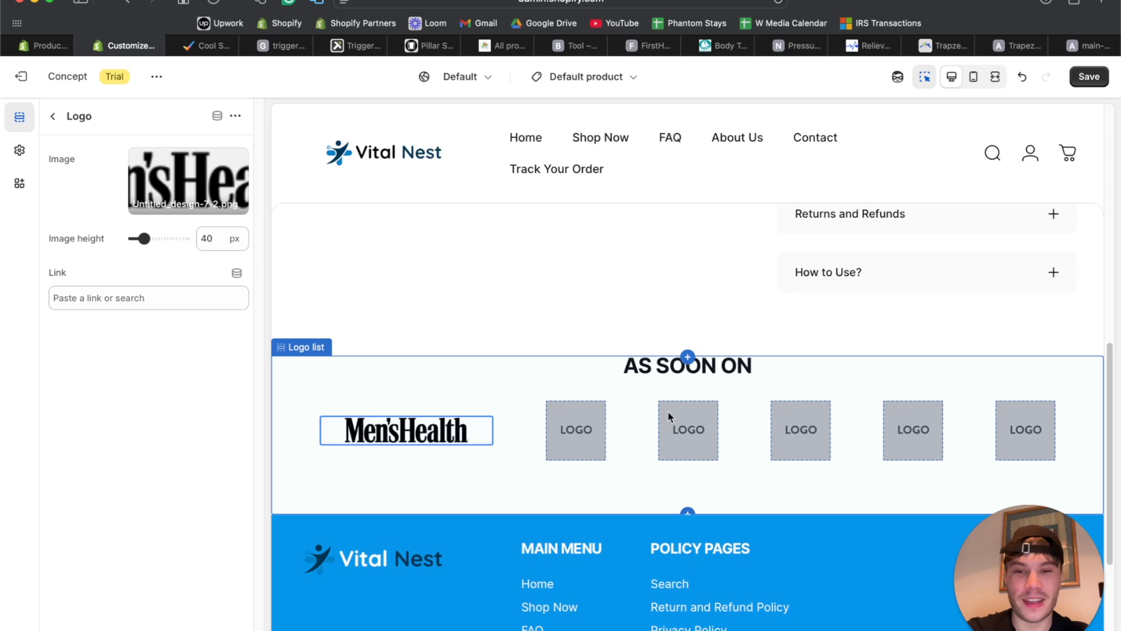
Give the second logo slot a 40 px height and the Forbes logo.
click(591, 431)
double_click(212, 235)
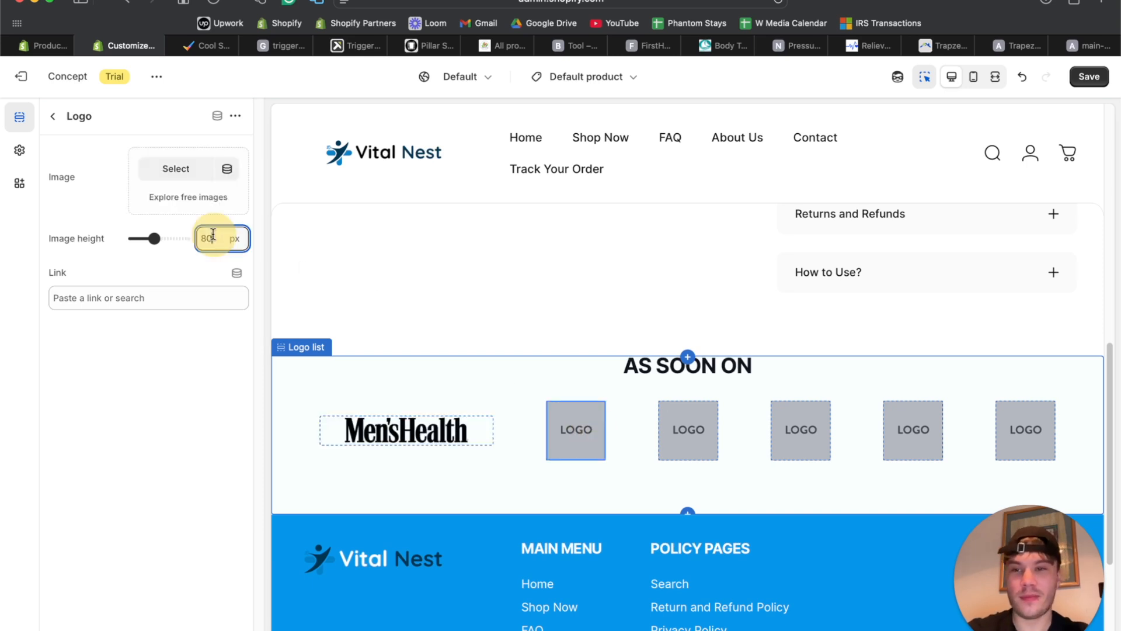
text(40)
click(161, 170)
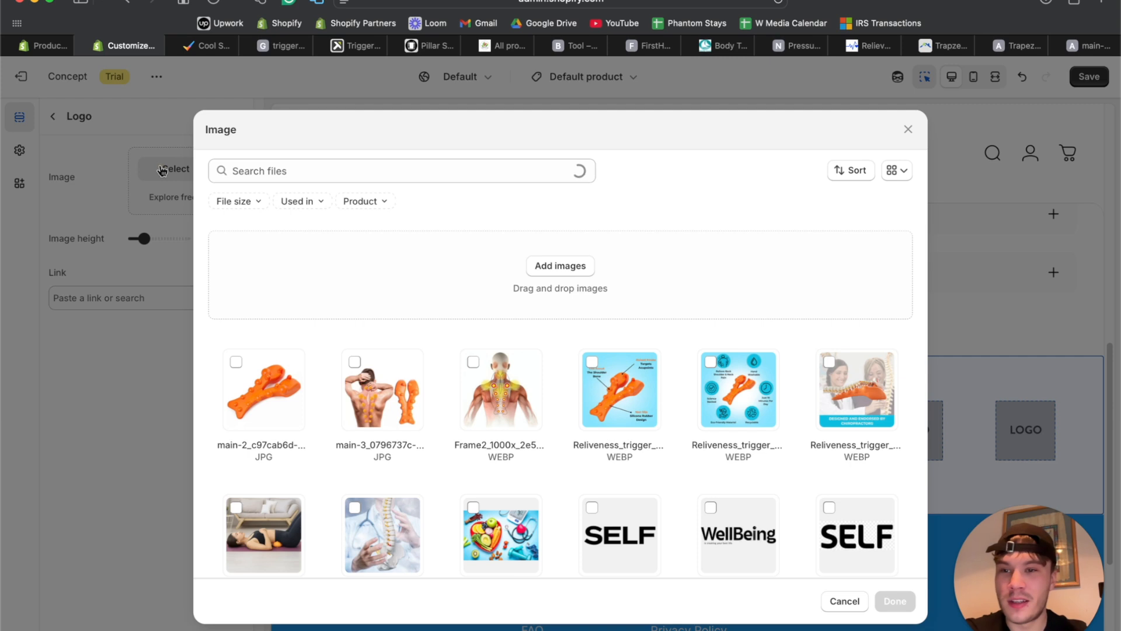
scroll(609, 425, down, 3)
scroll(609, 425, down, 2)
click(501, 391)
click(382, 391)
click(894, 601)
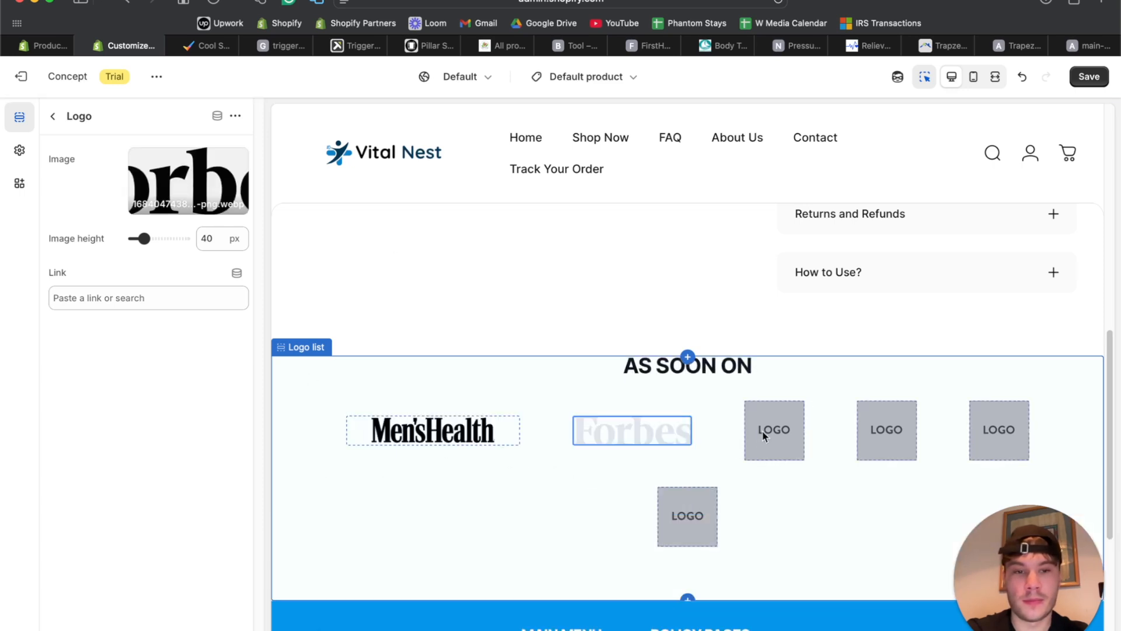
Give the third logo slot a 48 px height and the SELF magazine logo.
click(764, 432)
double_click(208, 238)
text(48)
click(166, 168)
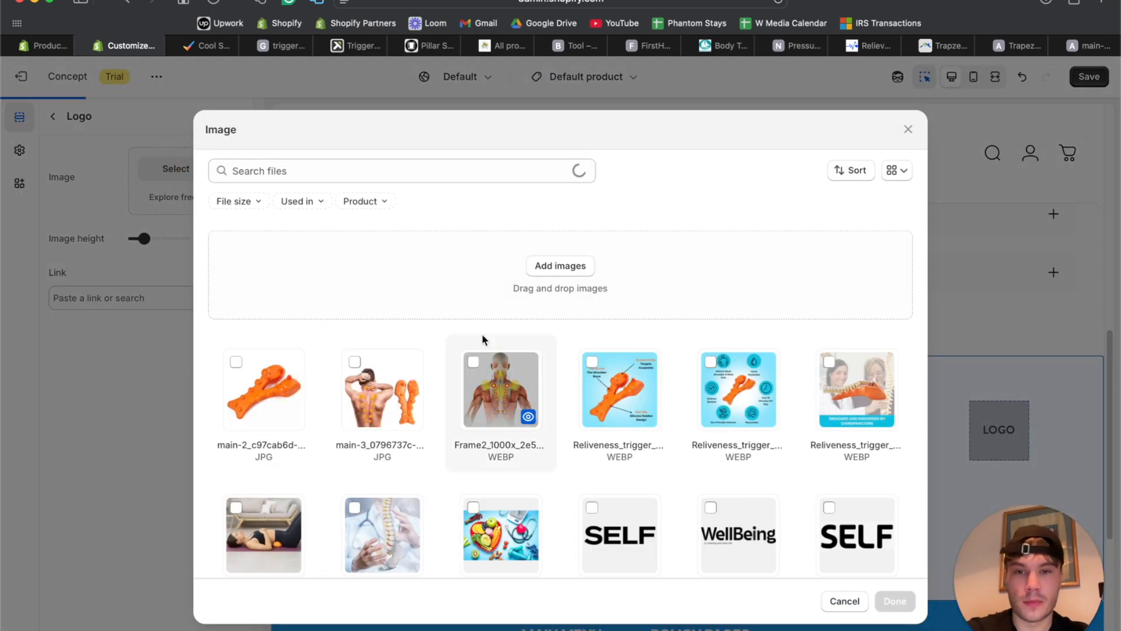
click(464, 306)
drag(951, 569, 825, 573)
click(972, 573)
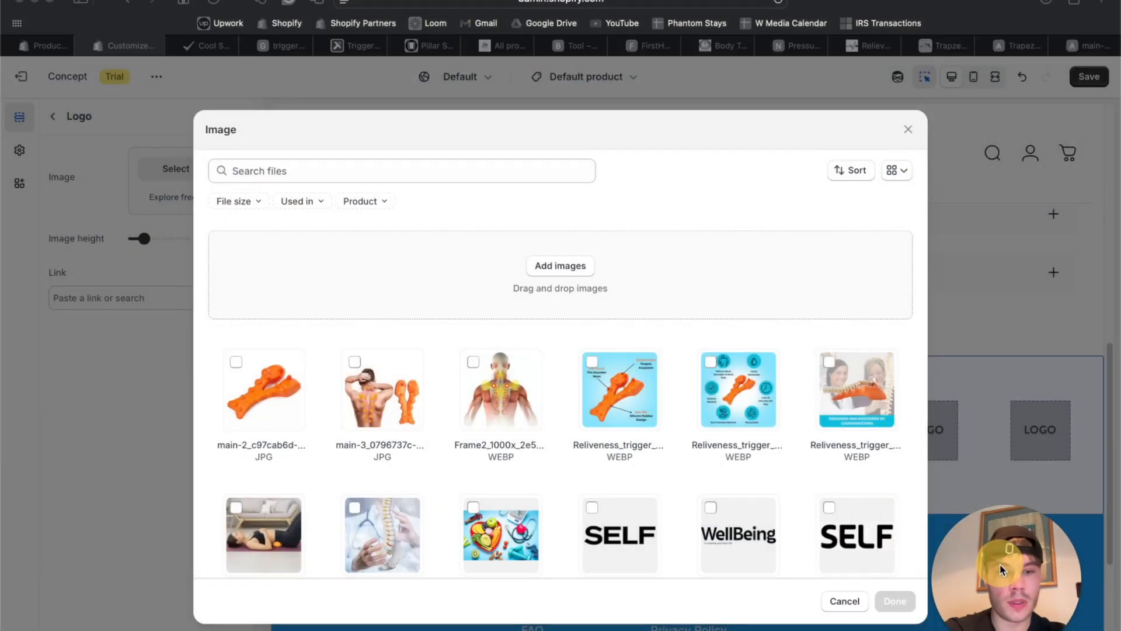
click(623, 534)
click(868, 543)
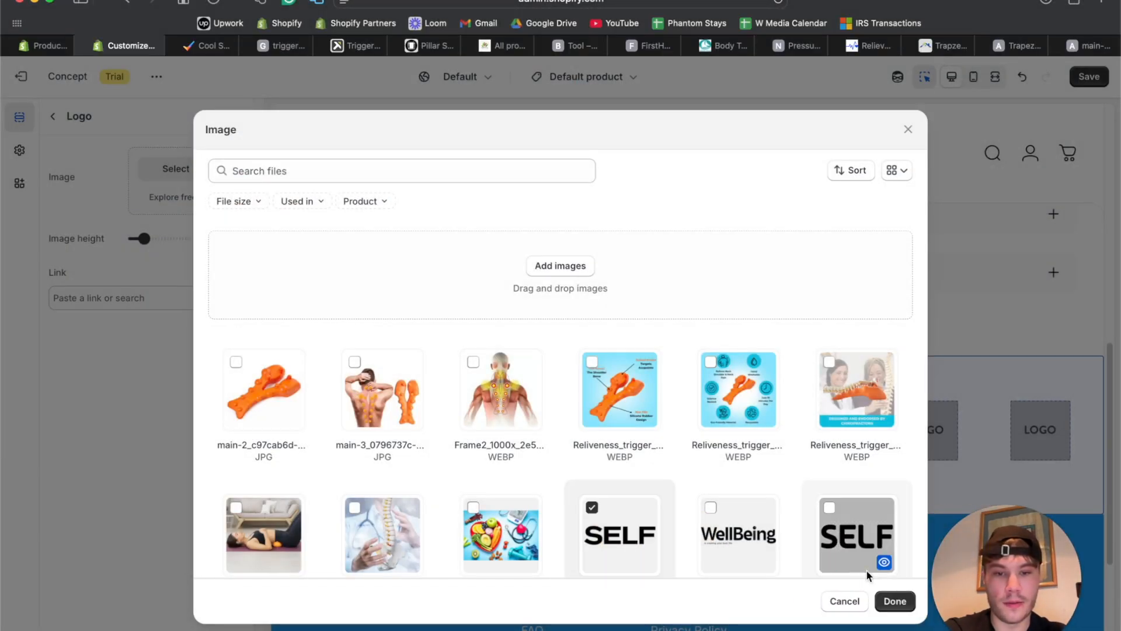
click(893, 600)
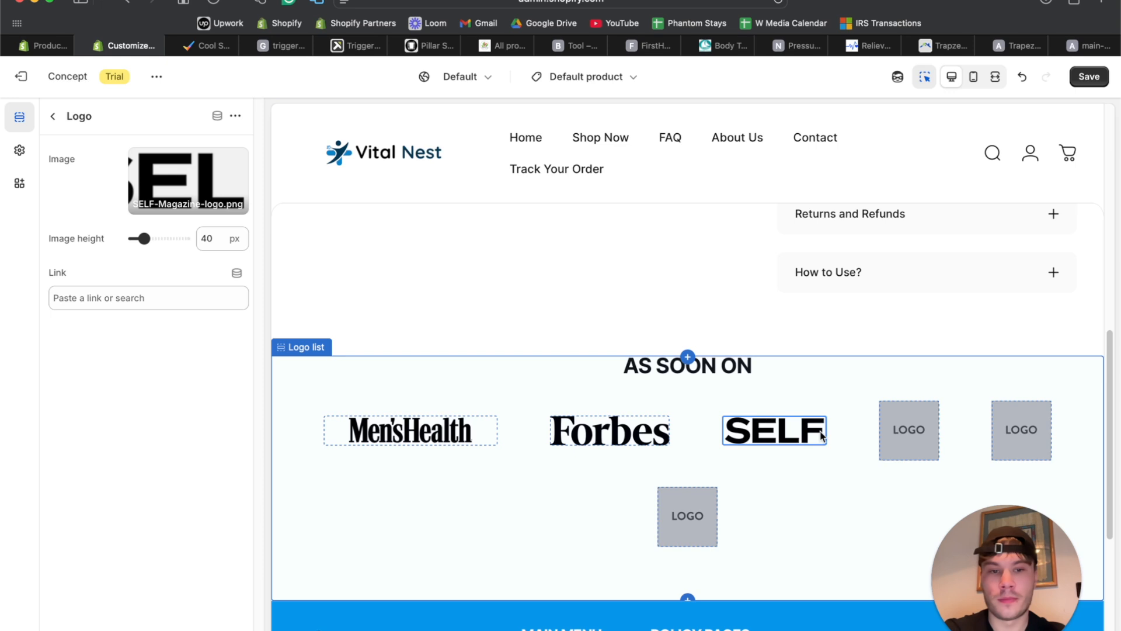
Fill the fourth logo slot with the Women's Health logo at a 40 px image height.
click(908, 425)
click(187, 175)
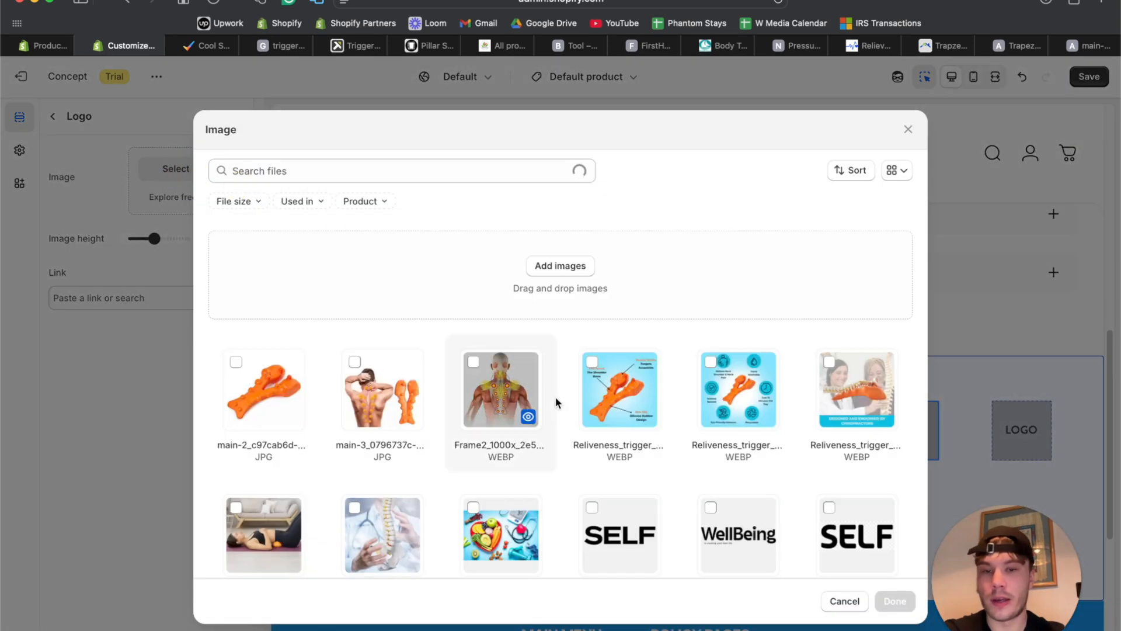
click(453, 300)
drag(985, 549, 924, 531)
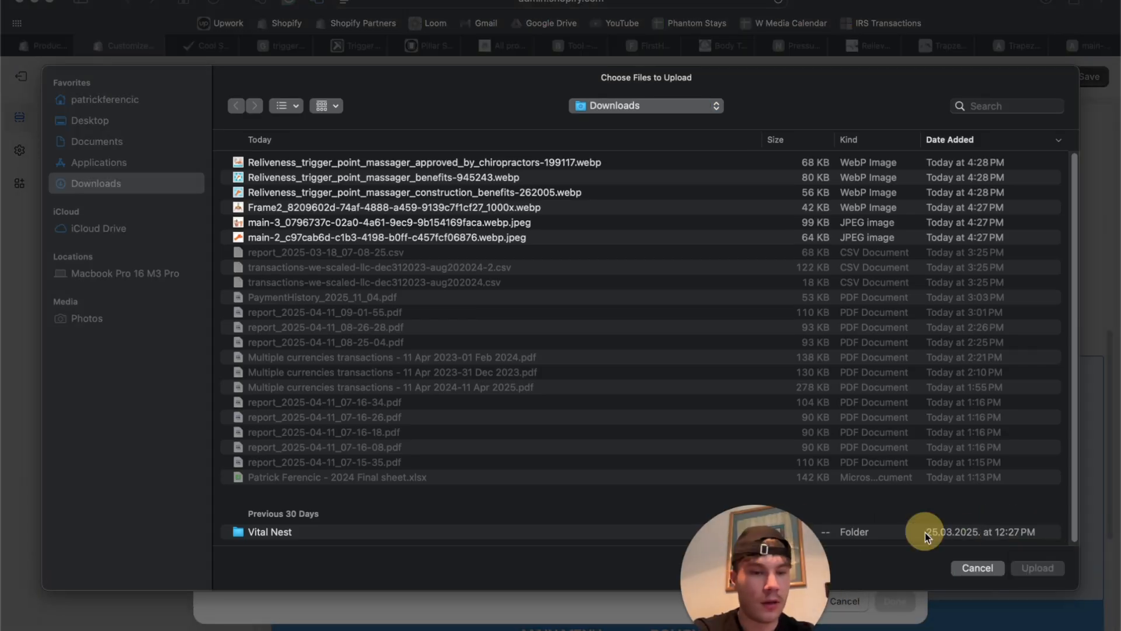
click(977, 567)
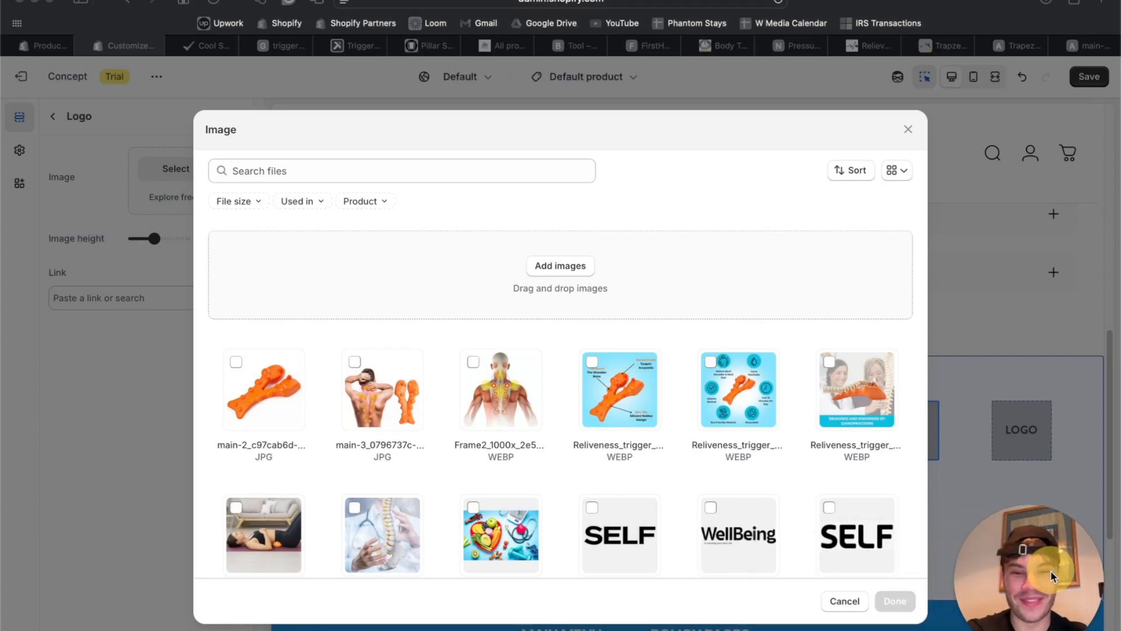
scroll(676, 432, down, 4)
click(498, 319)
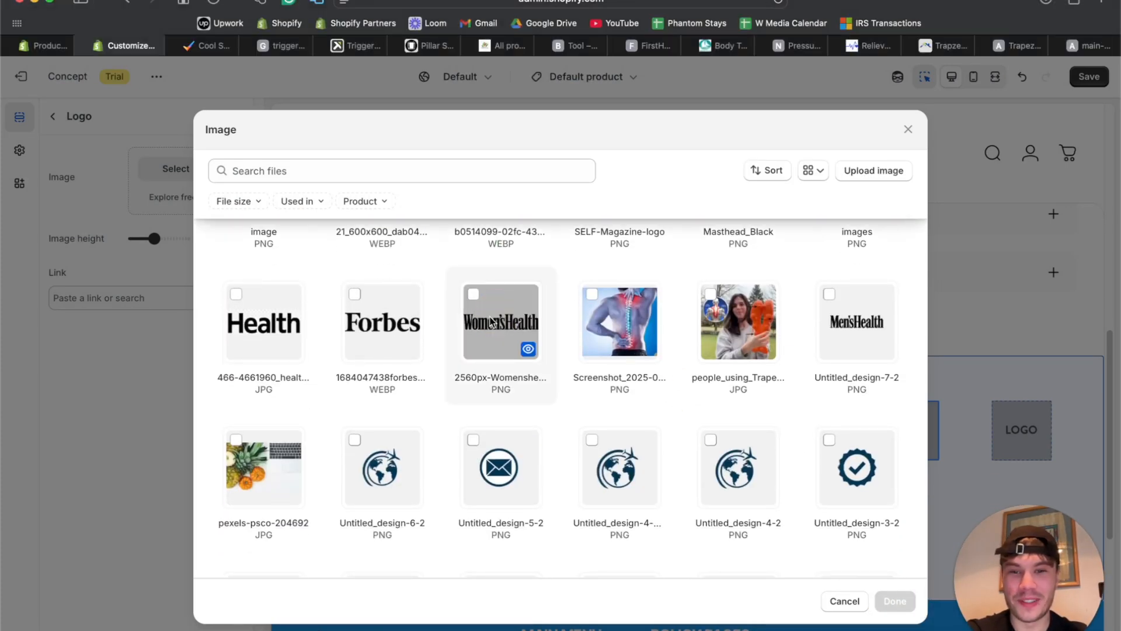
click(896, 600)
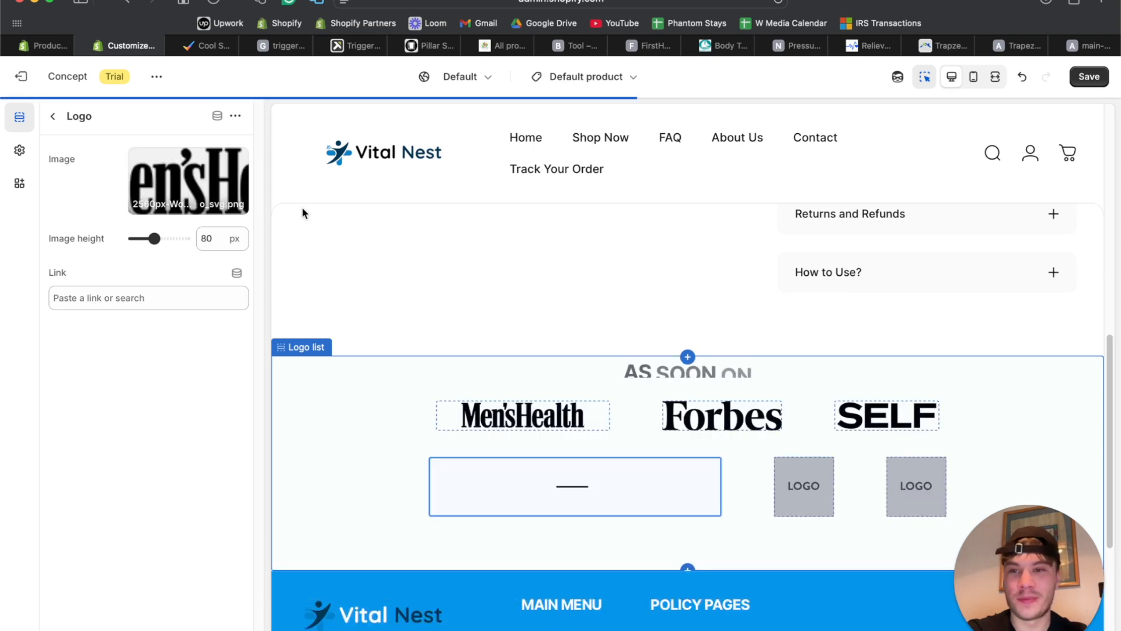
double_click(211, 234)
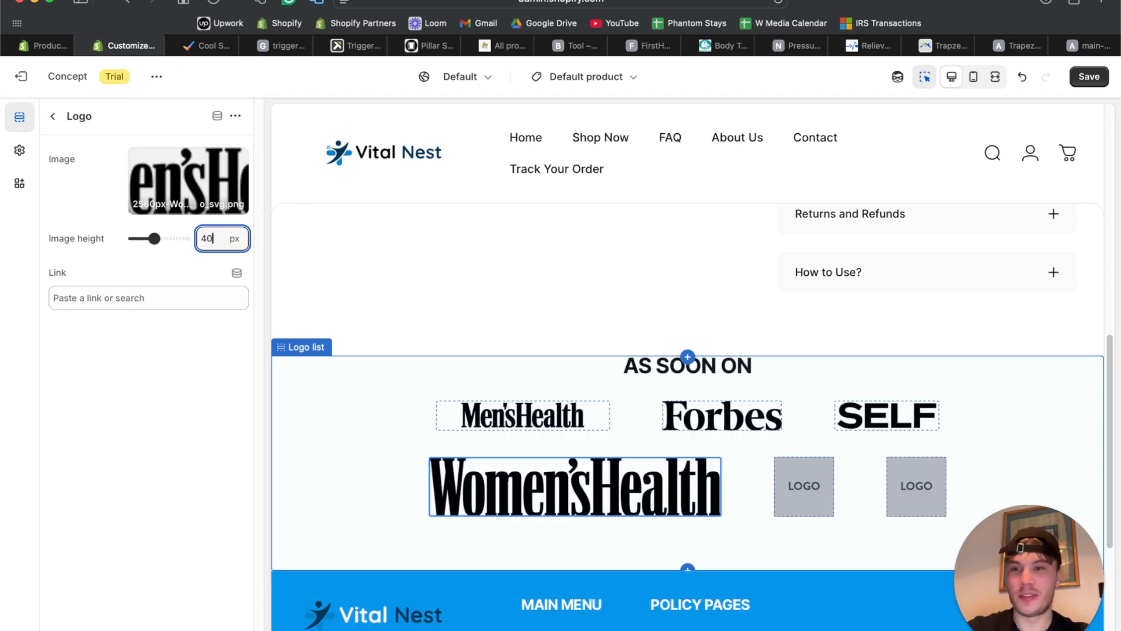
text(40)
click(194, 387)
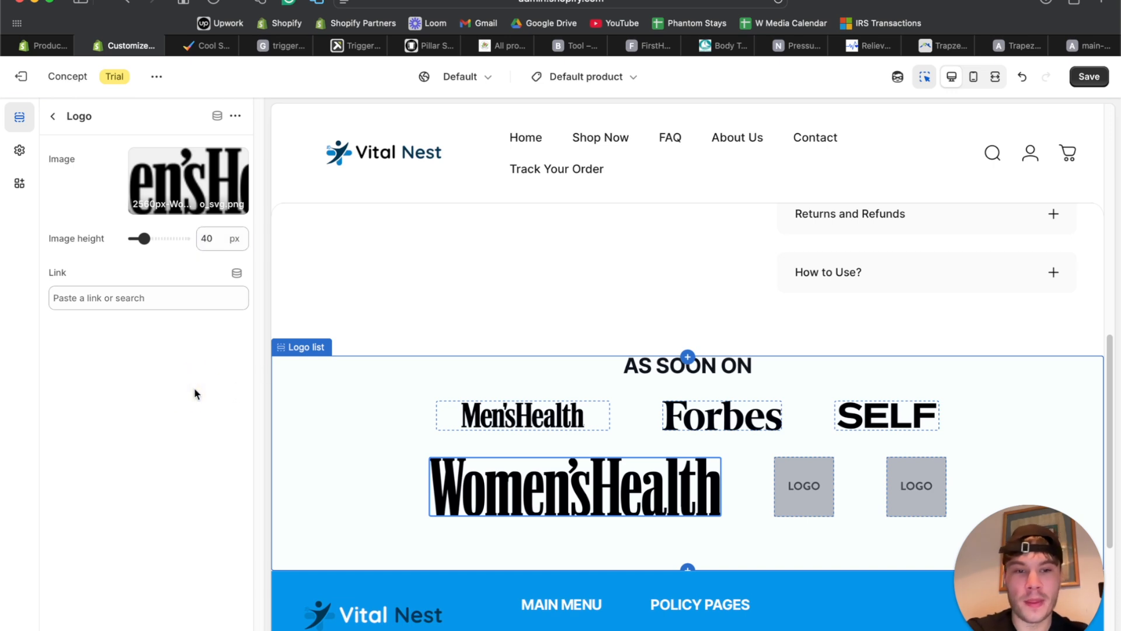
Set the fifth logo slot to the Masthead_Black WellBeing image at 40 px, then return to the sections.
click(638, 494)
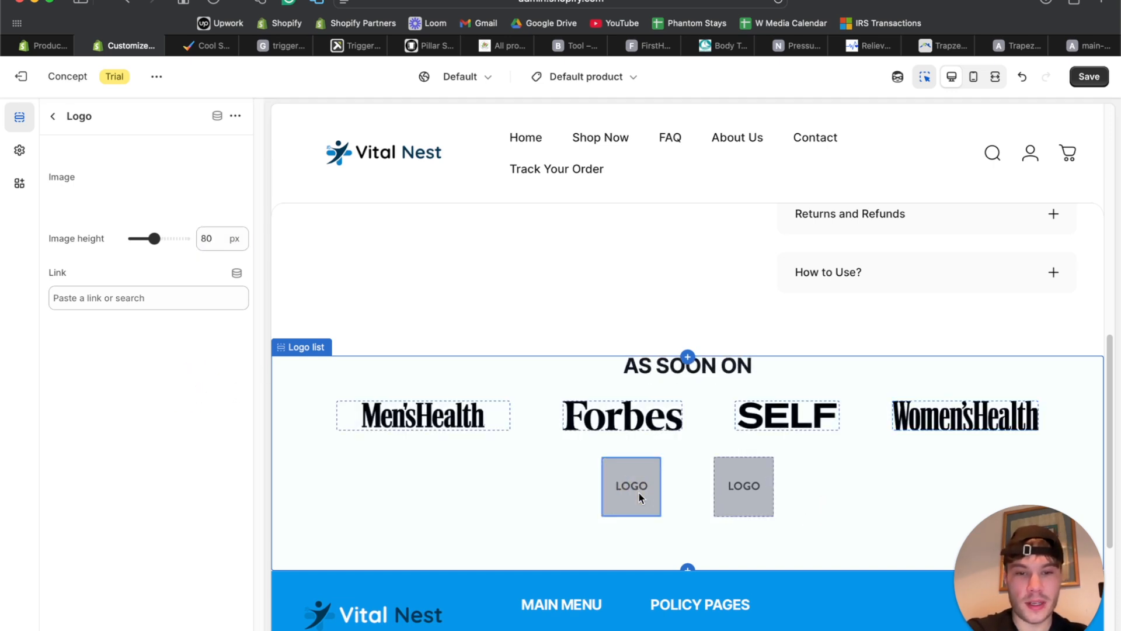
click(165, 160)
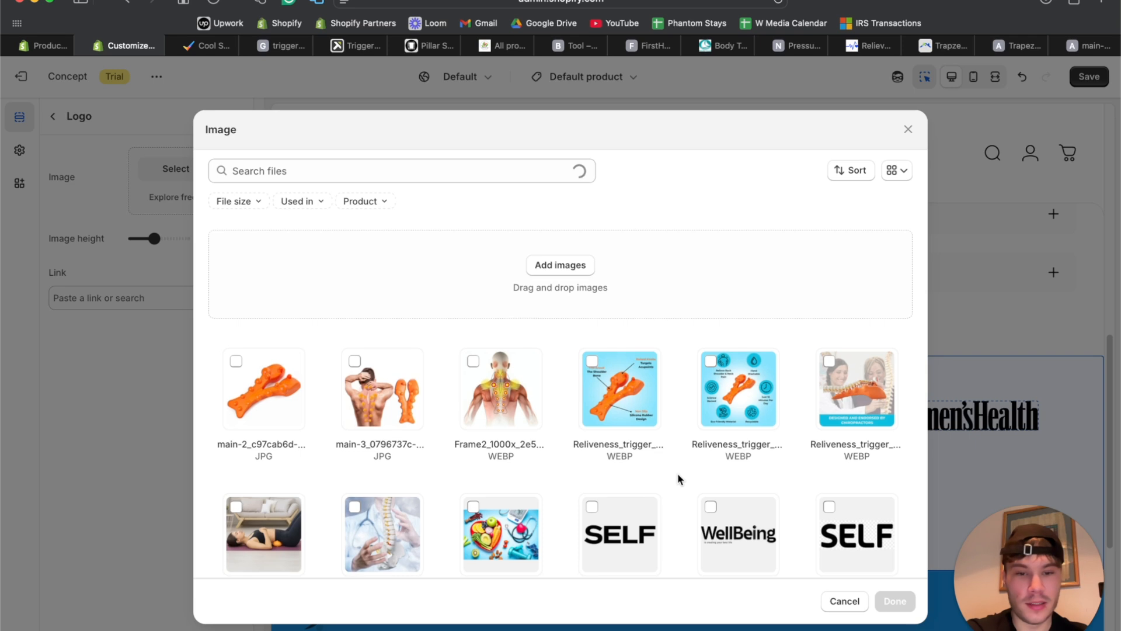
scroll(678, 473, down, 5)
click(720, 335)
click(893, 601)
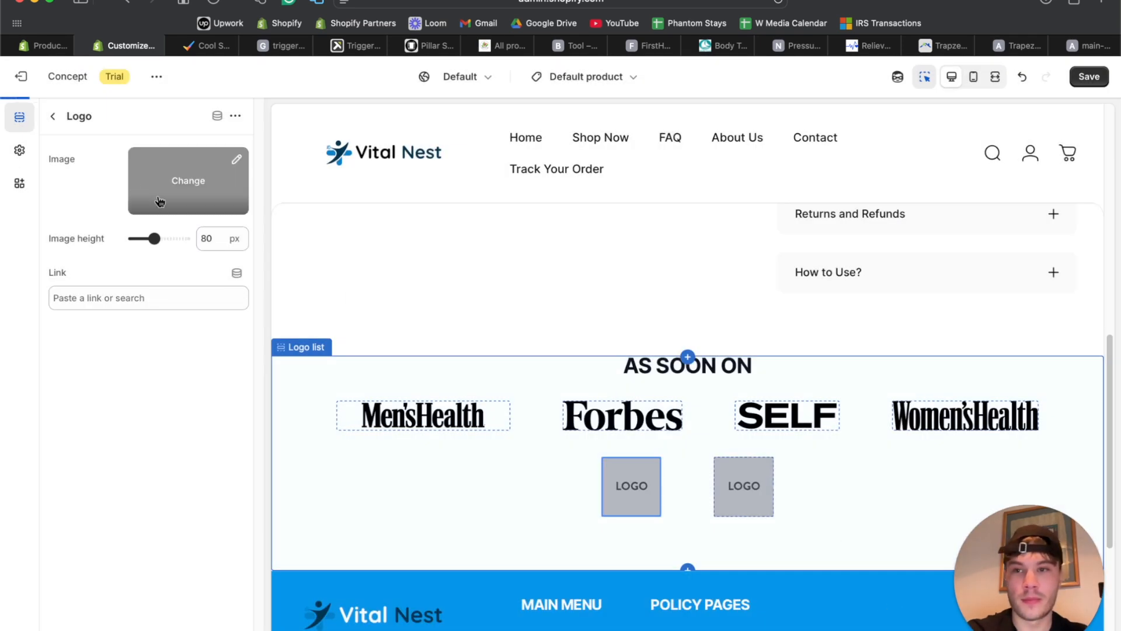
click(208, 238)
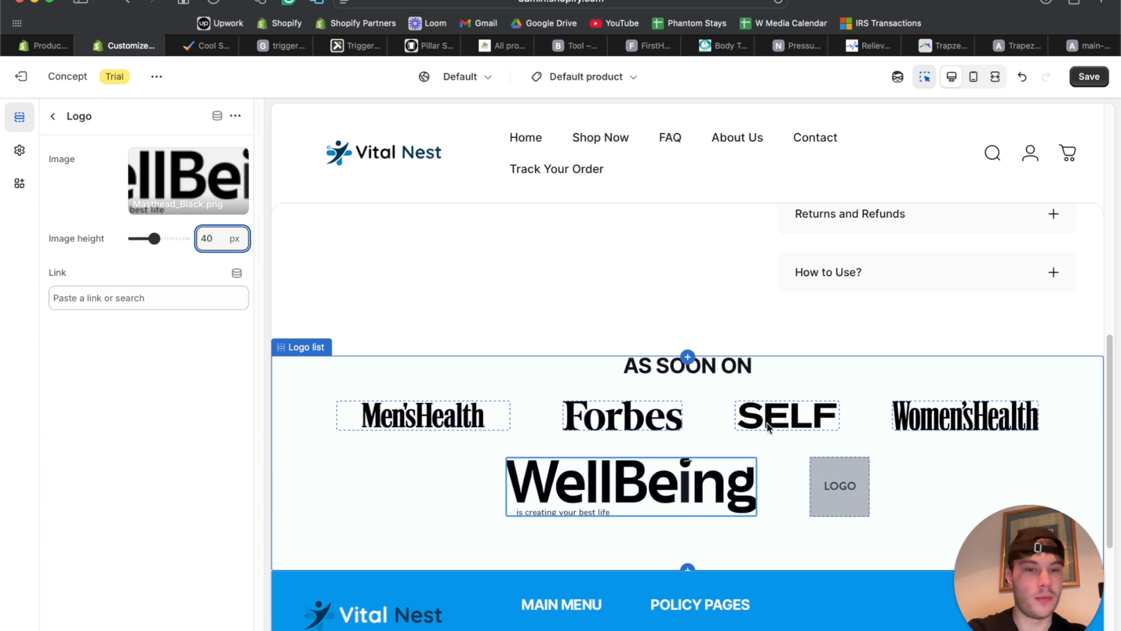
click(52, 116)
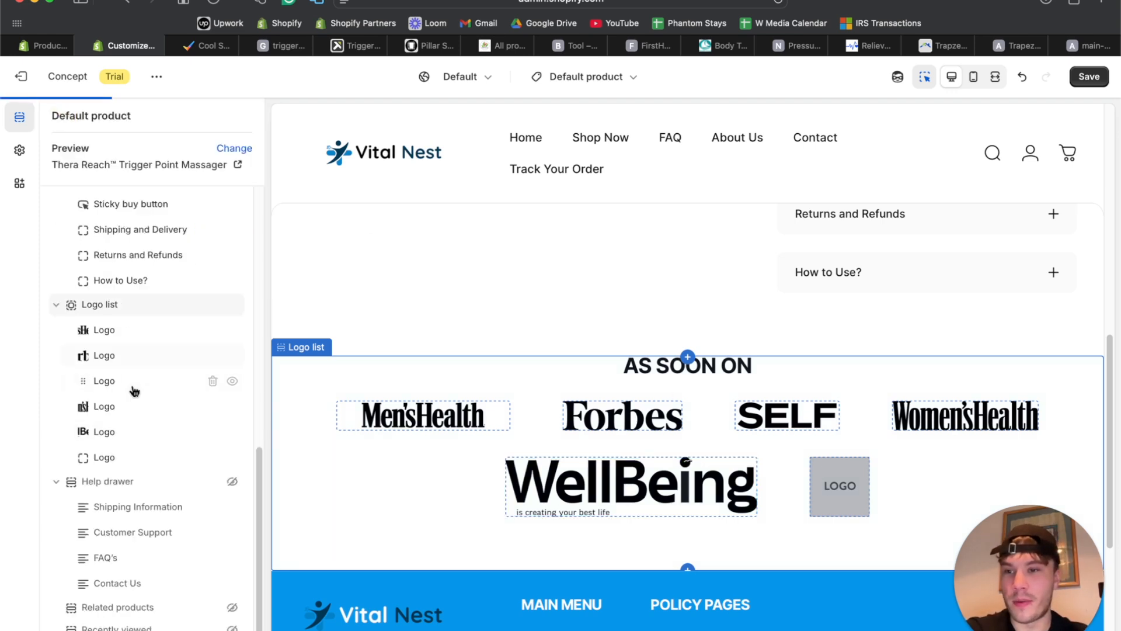
Delete the empty last logo block and set the Logo list style to Marquee.
click(213, 457)
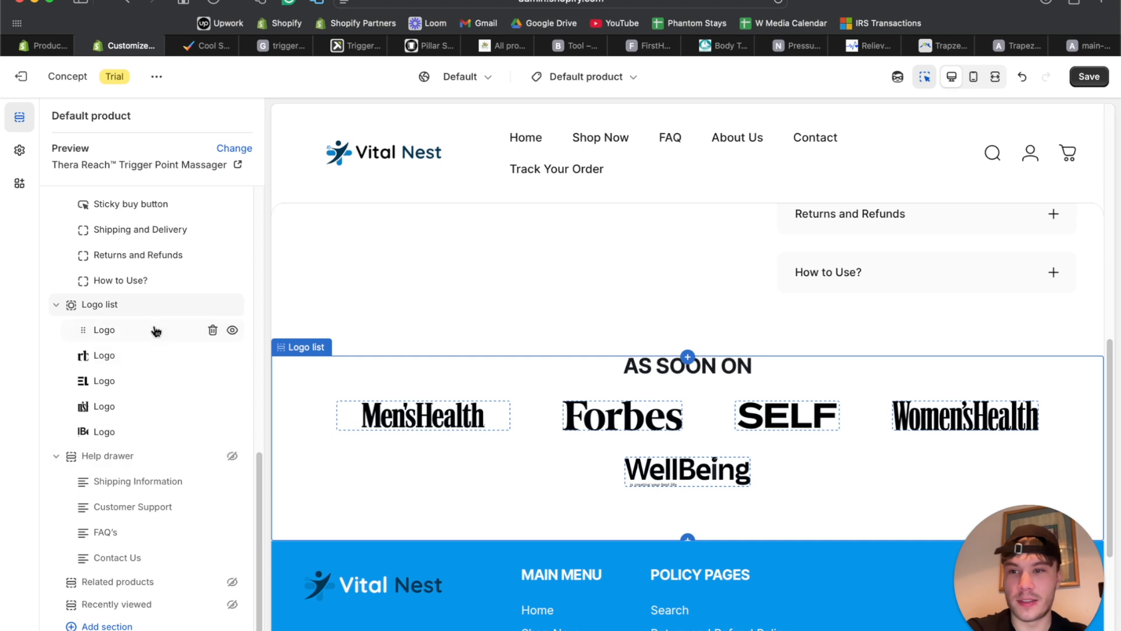
click(132, 305)
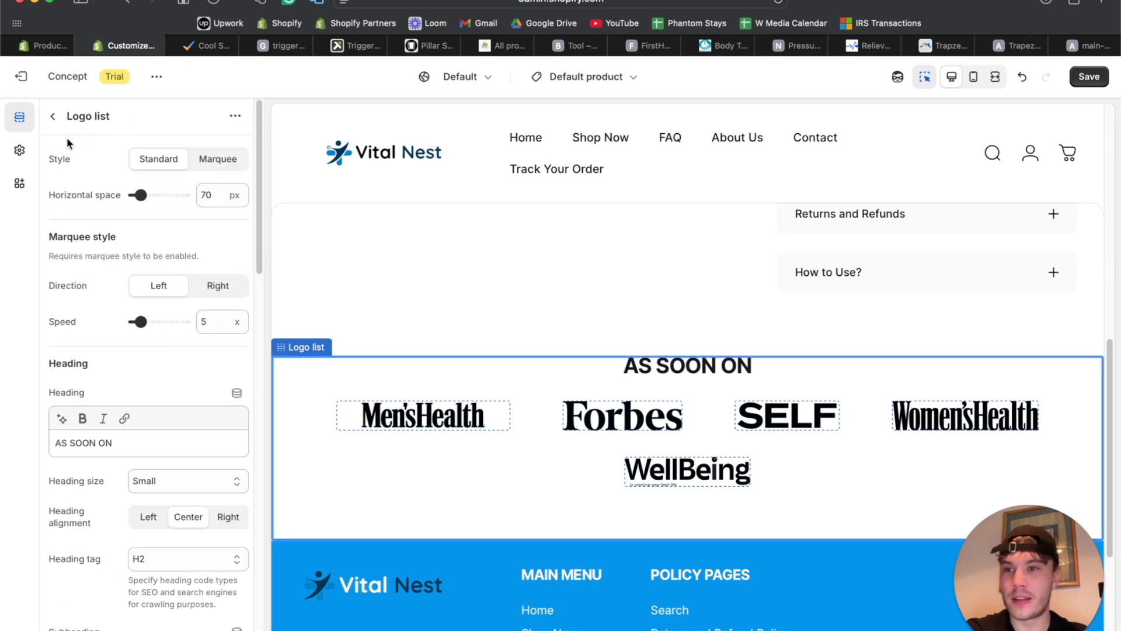
click(207, 161)
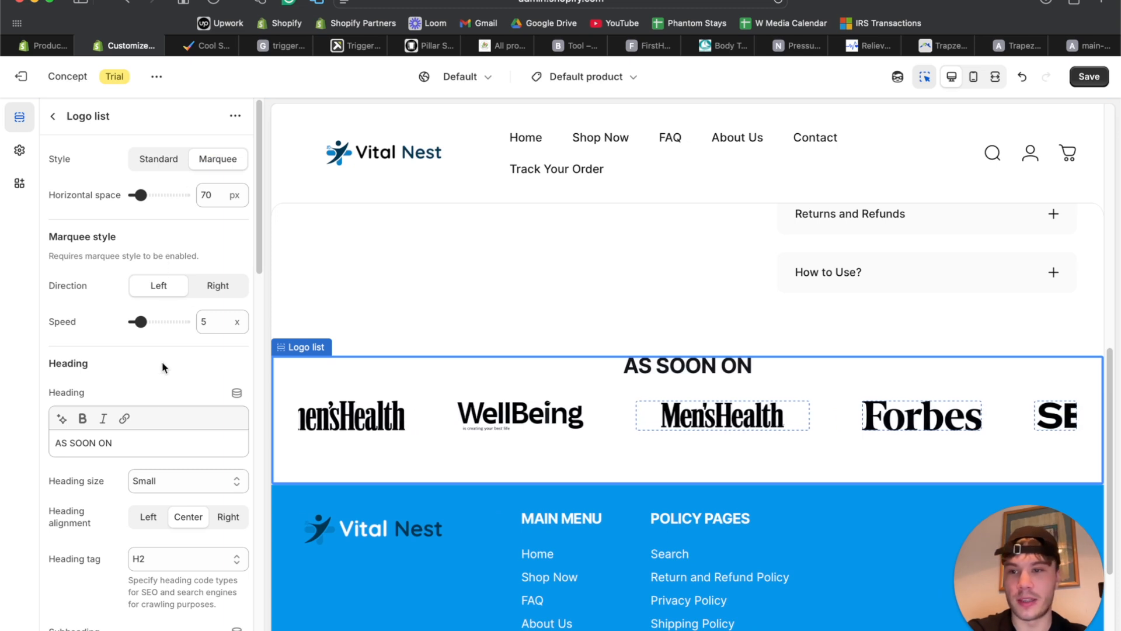
scroll(162, 397, down, 4)
scroll(172, 375, down, 5)
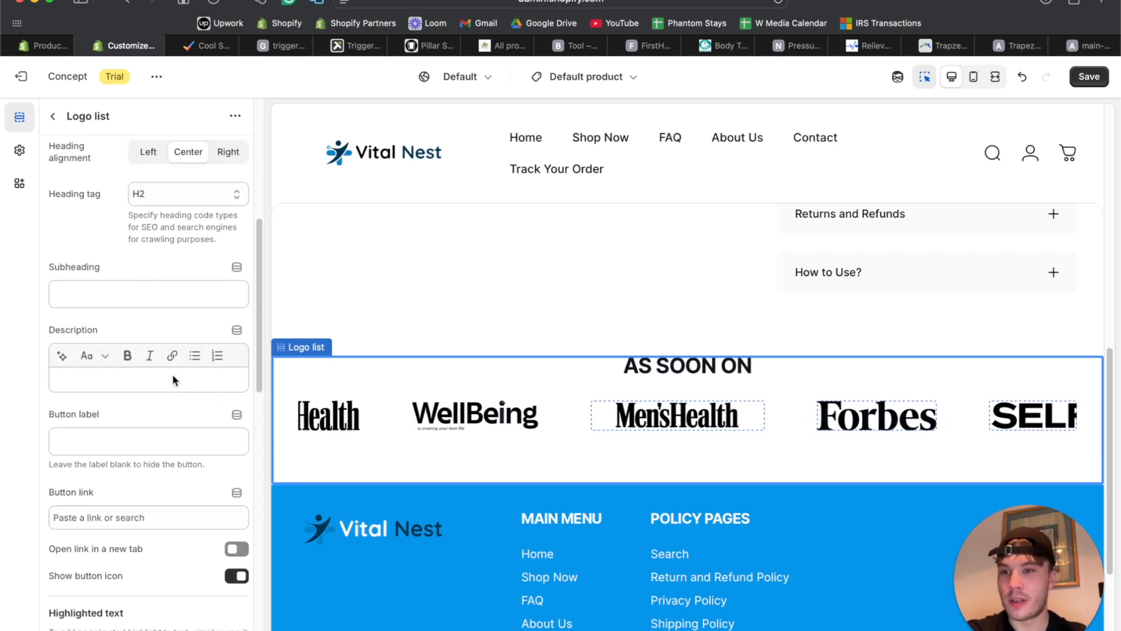
scroll(173, 376, up, 5)
Move 'AS SOON ON' from the Heading into the Subheading, leaving the Heading empty.
triple_click(133, 314)
key(ctrl+c)
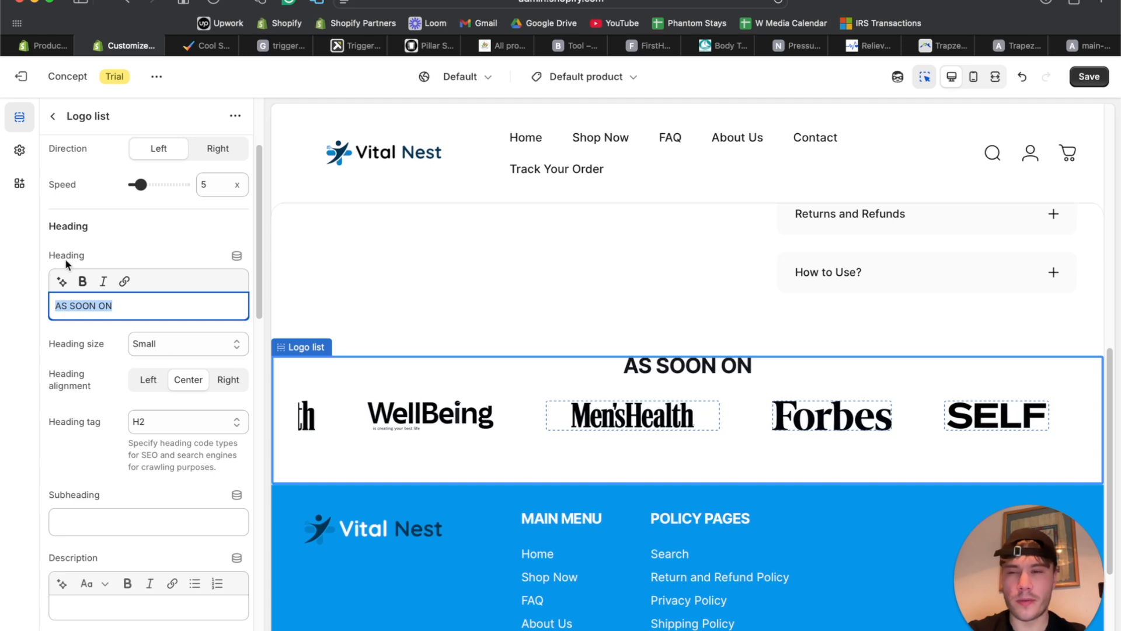
click(113, 522)
key(ctrl+v)
triple_click(112, 305)
key(BackSpace)
scroll(172, 375, down, 10)
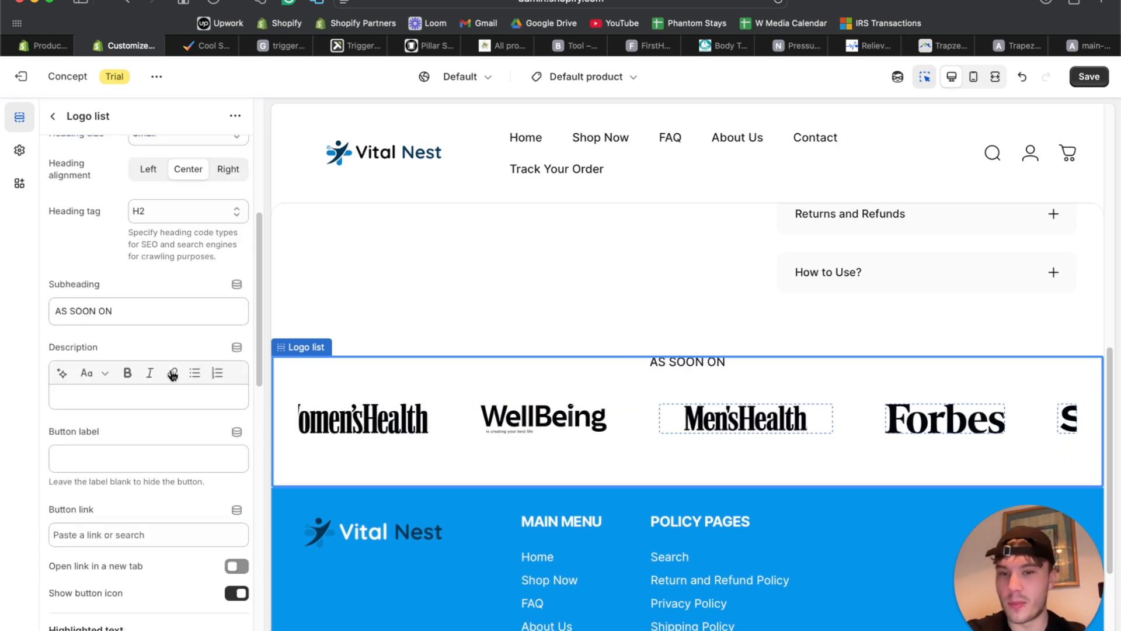
scroll(172, 374, down, 10)
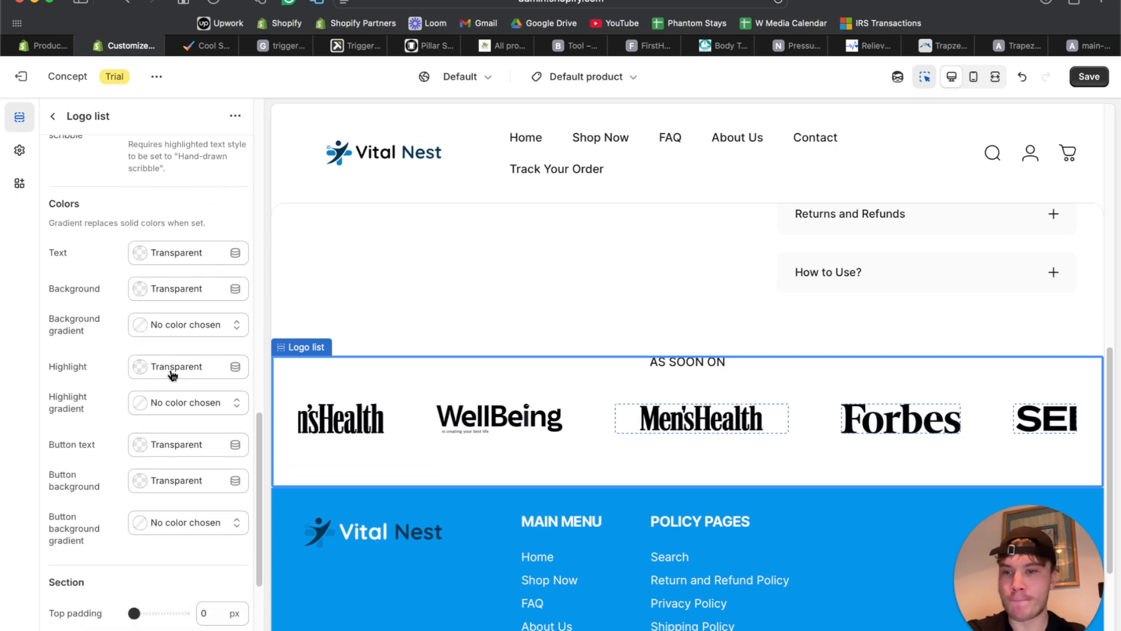
scroll(556, 298, up, 15)
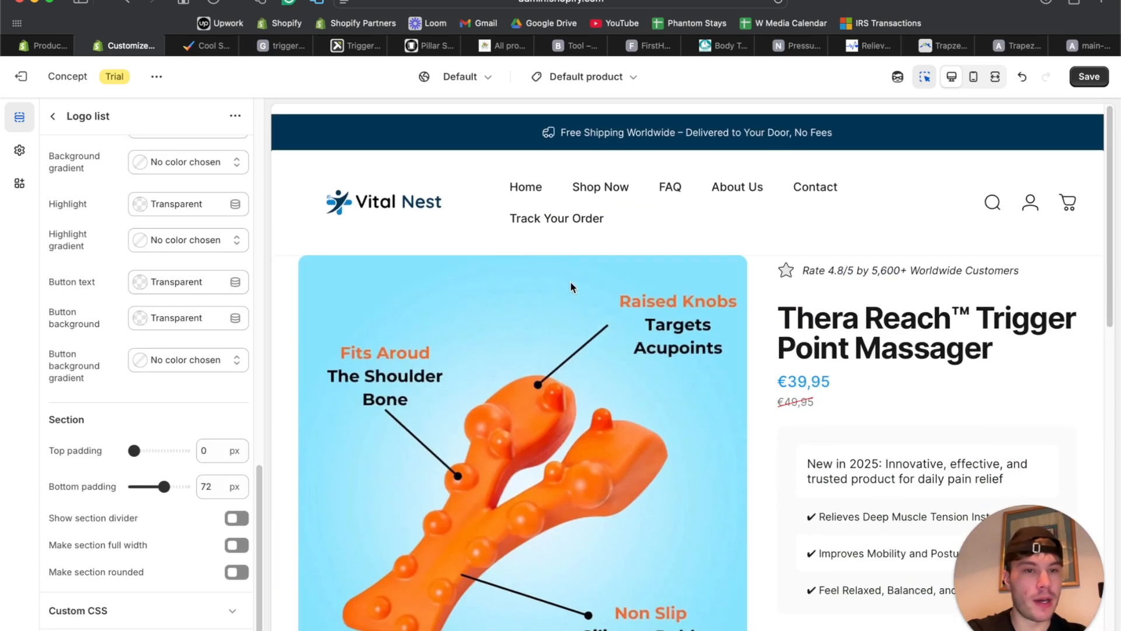
click(995, 77)
Scroll up and down the full-width product page preview to review the layout.
scroll(716, 294, down, 10)
scroll(716, 292, up, 10)
scroll(716, 292, down, 5)
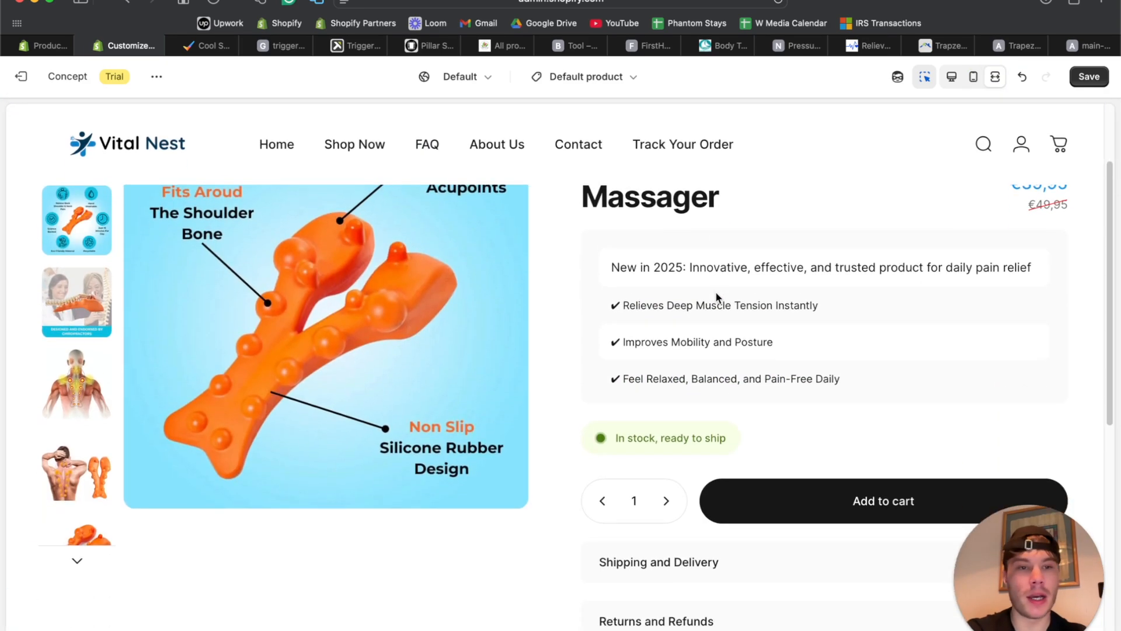
scroll(715, 292, up, 5)
scroll(522, 439, down, 10)
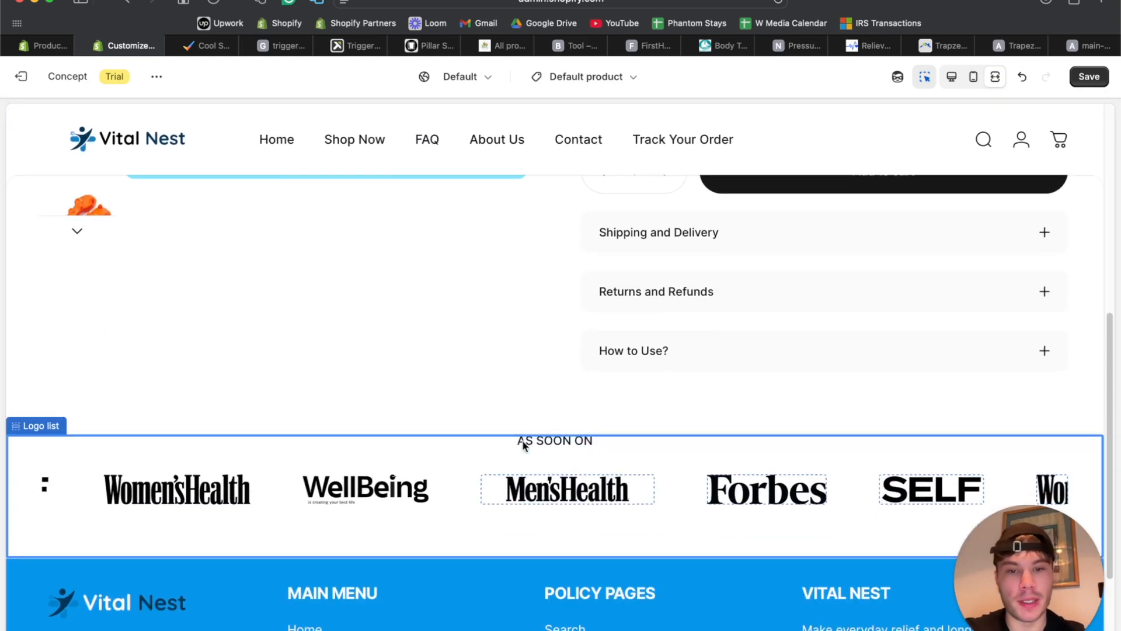
scroll(522, 439, up, 10)
scroll(522, 439, down, 5)
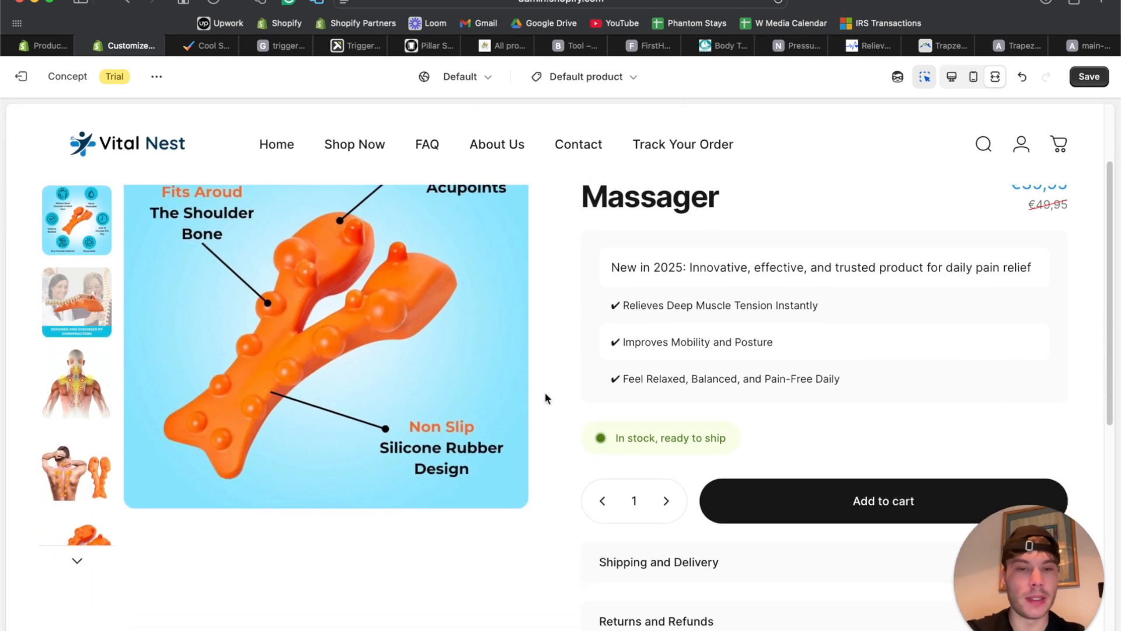
scroll(545, 397, up, 2)
scroll(545, 397, up, 4)
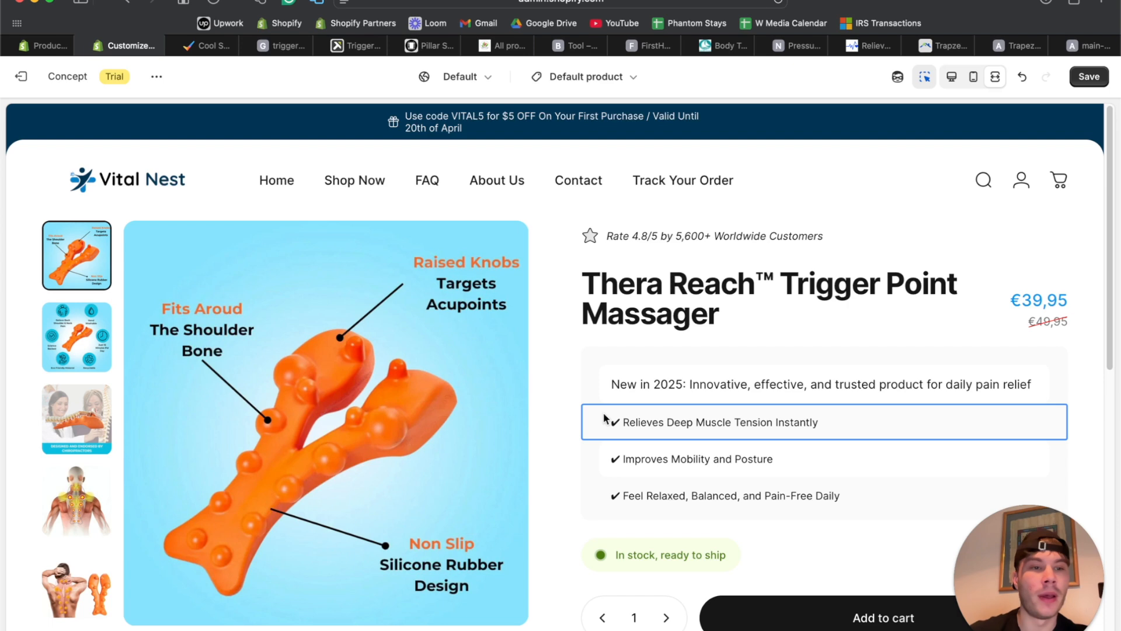
scroll(605, 418, down, 10)
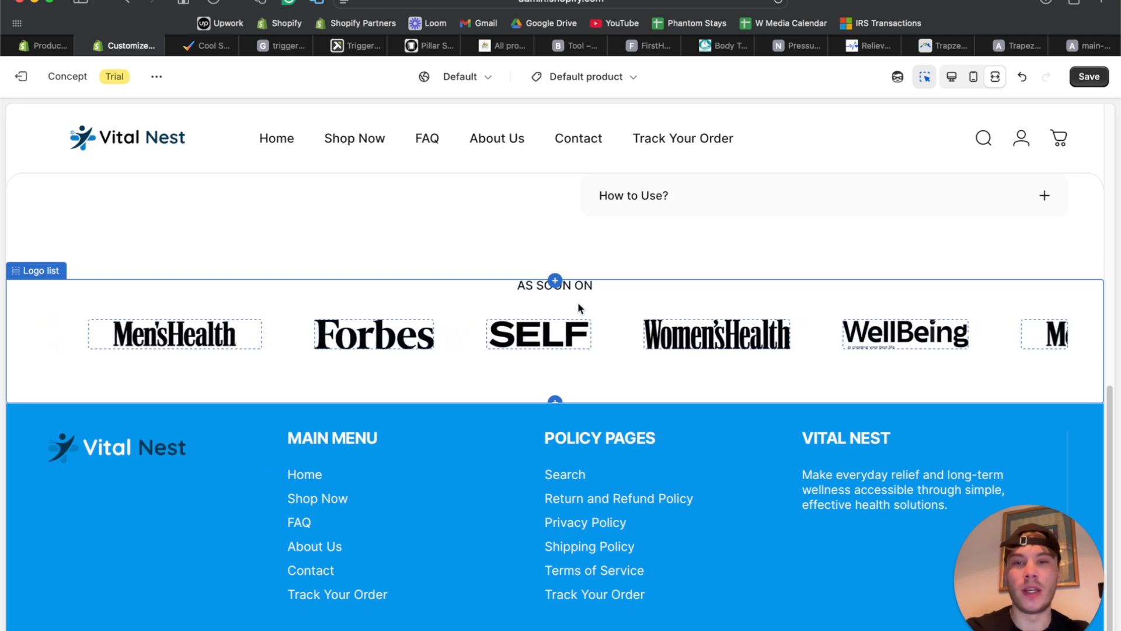
scroll(577, 302, up, 15)
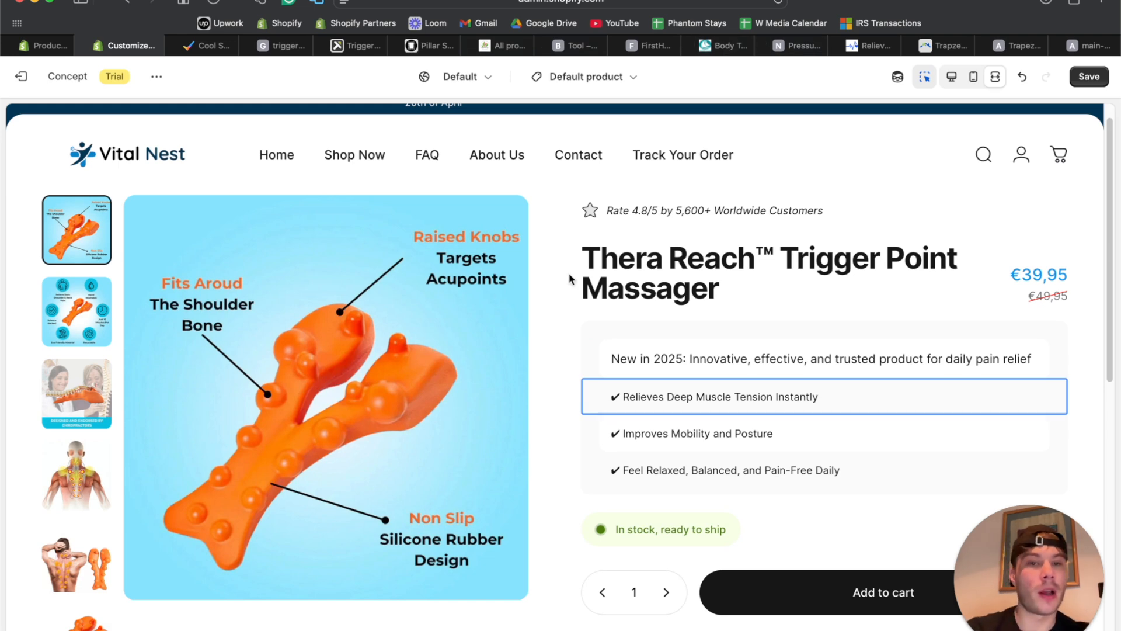
Check the product gallery by viewing the second through fifth images.
click(87, 322)
click(86, 395)
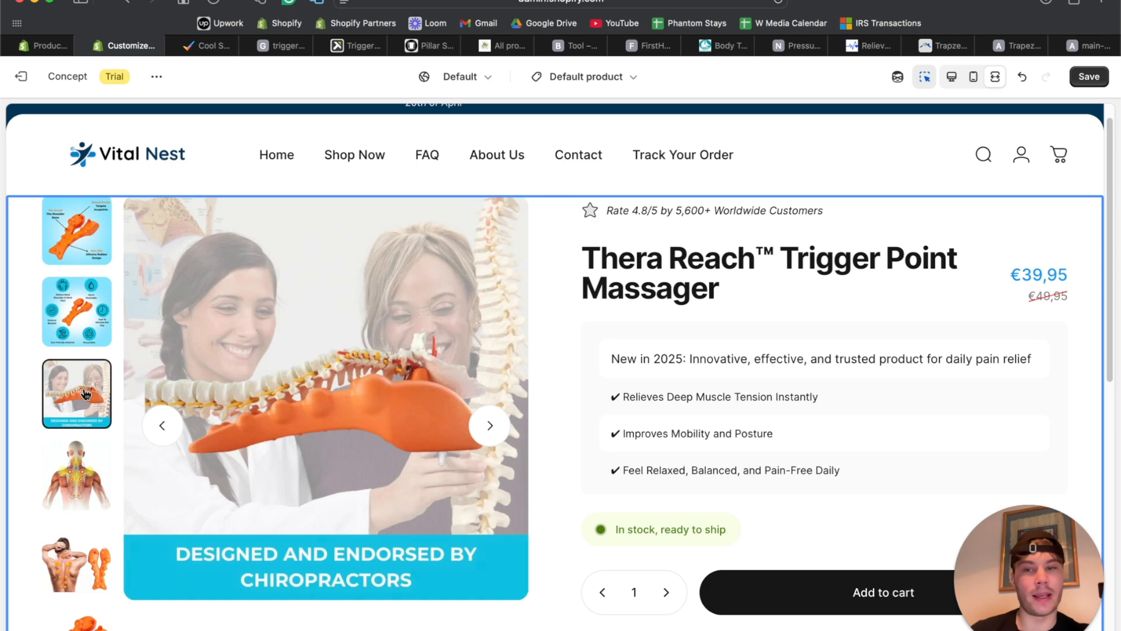
click(96, 477)
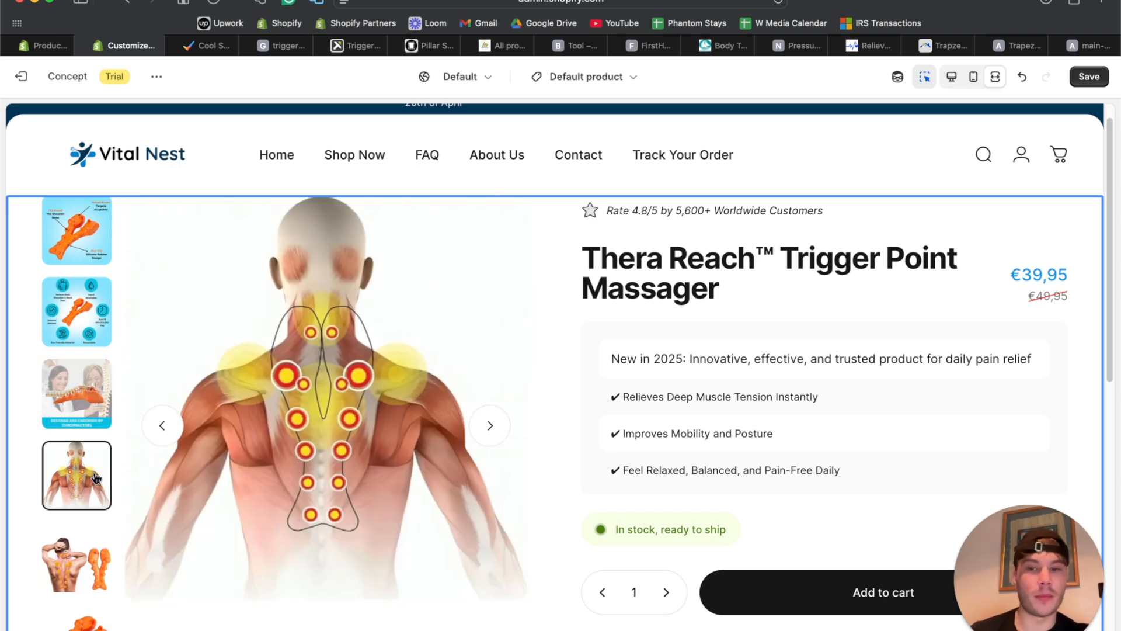
click(61, 556)
scroll(594, 477, down, 2)
scroll(594, 478, up, 3)
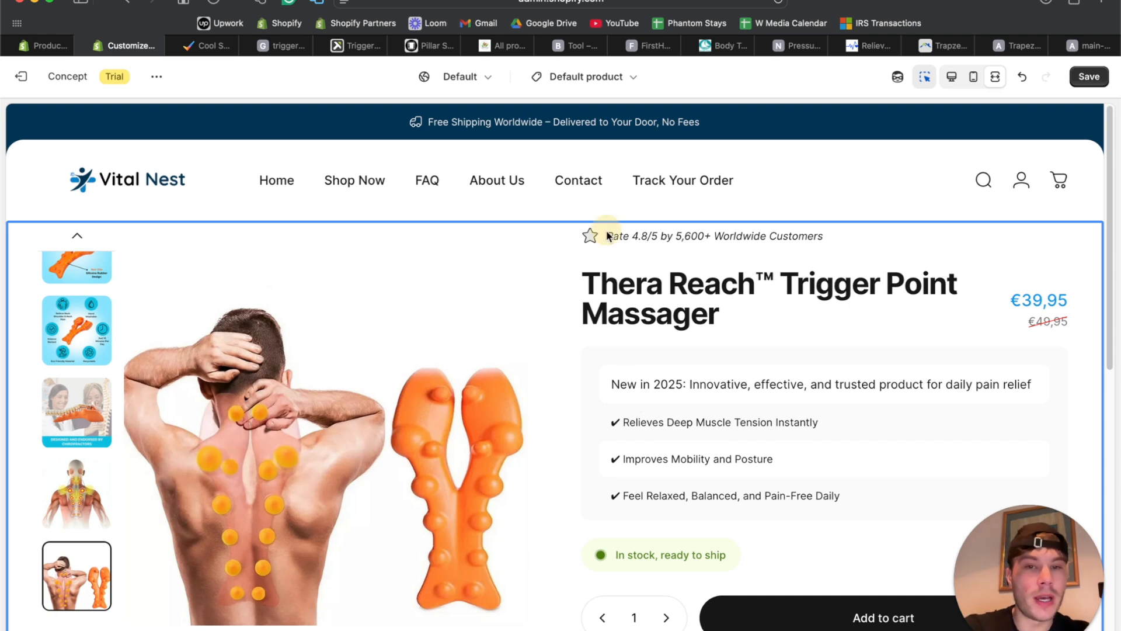
drag(754, 232, 754, 232)
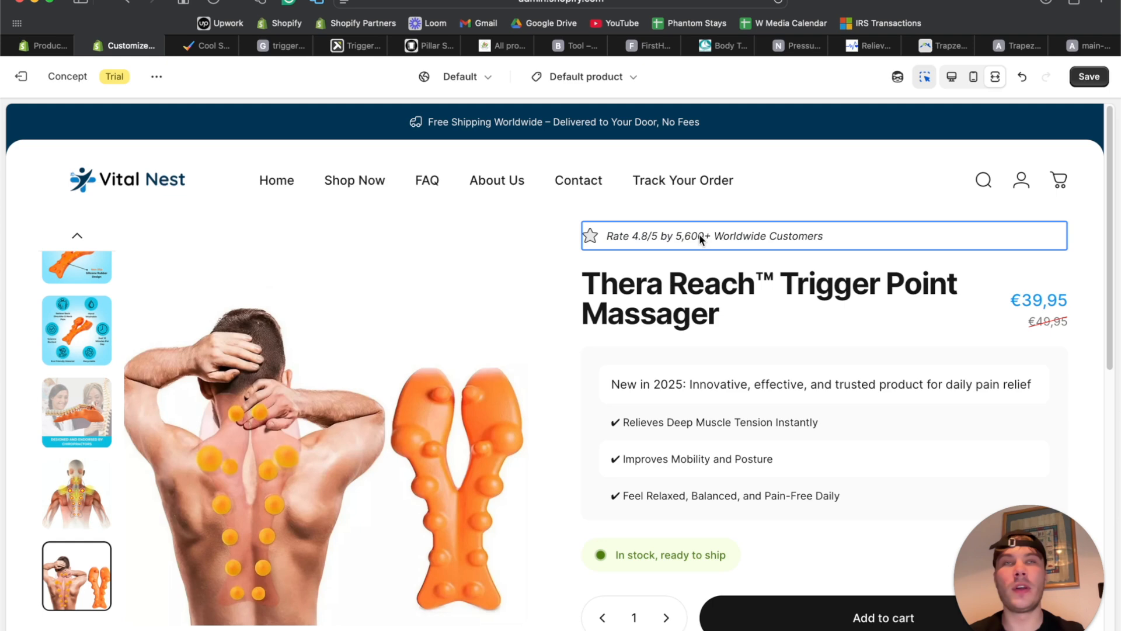
Scroll down to check the AS SOON ON logo marquee below the three collapsible rows.
scroll(700, 239, down, 10)
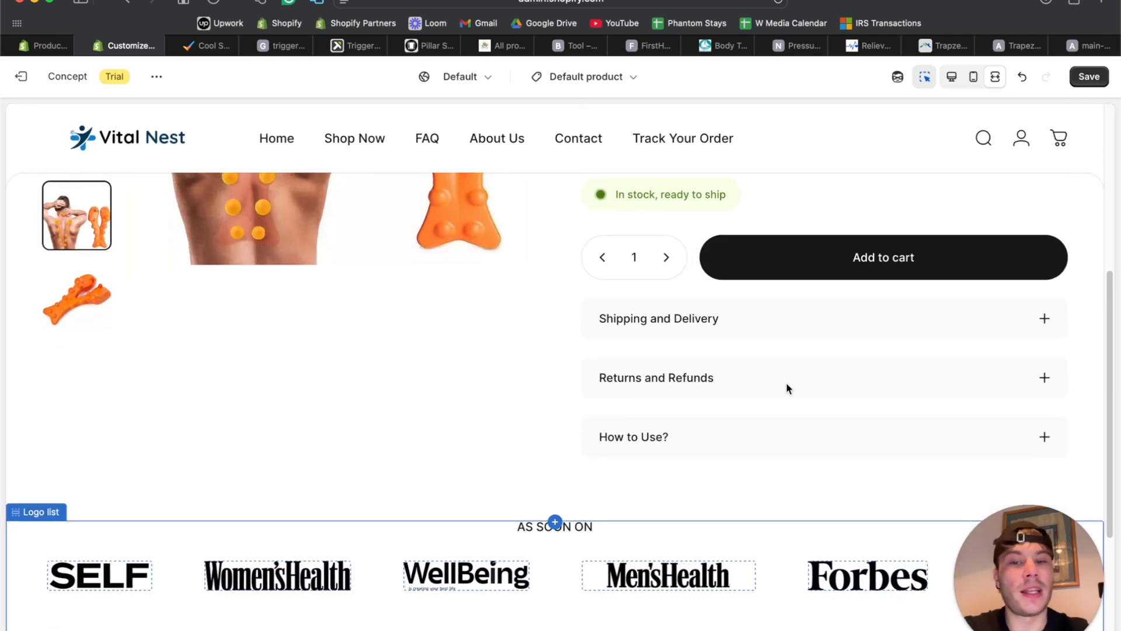
scroll(693, 388, down, 4)
scroll(692, 387, up, 4)
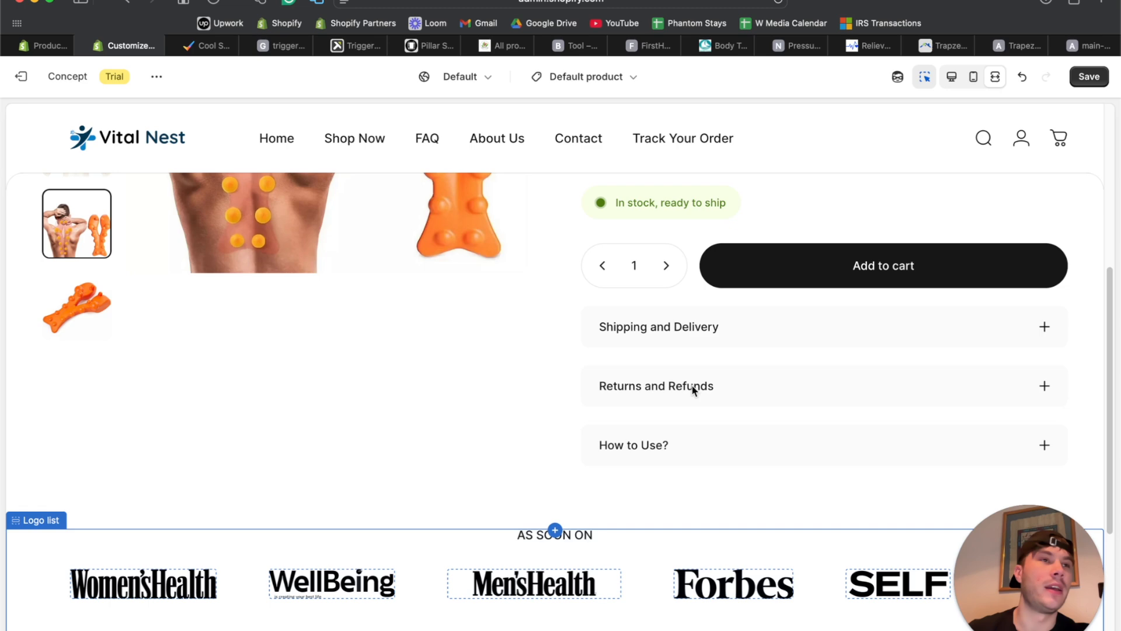
scroll(693, 390, down, 4)
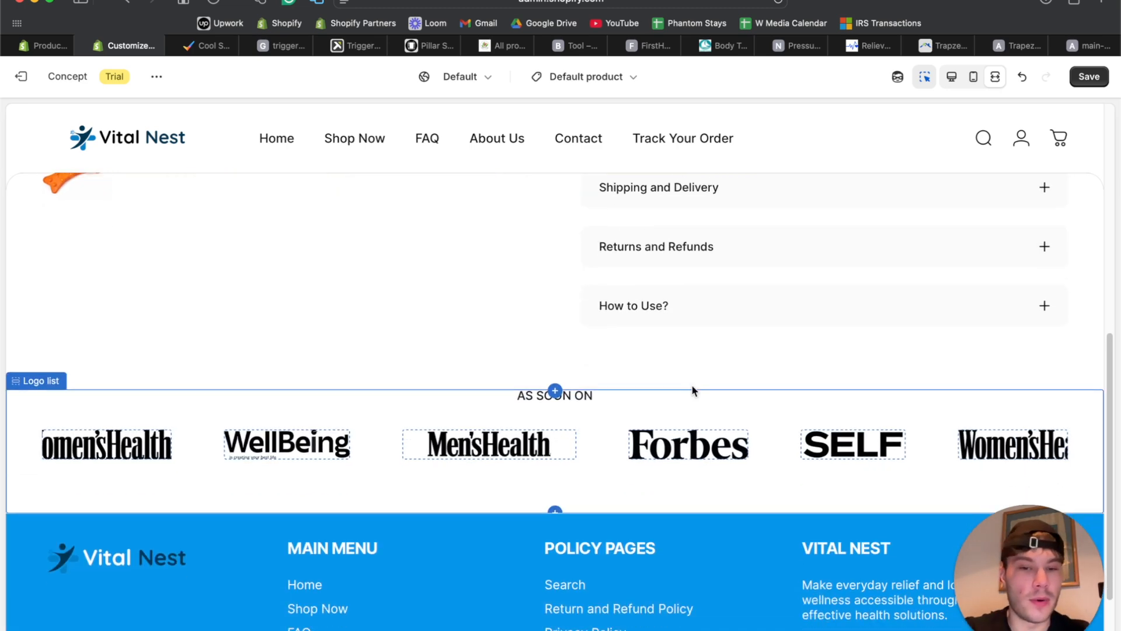
scroll(692, 390, up, 10)
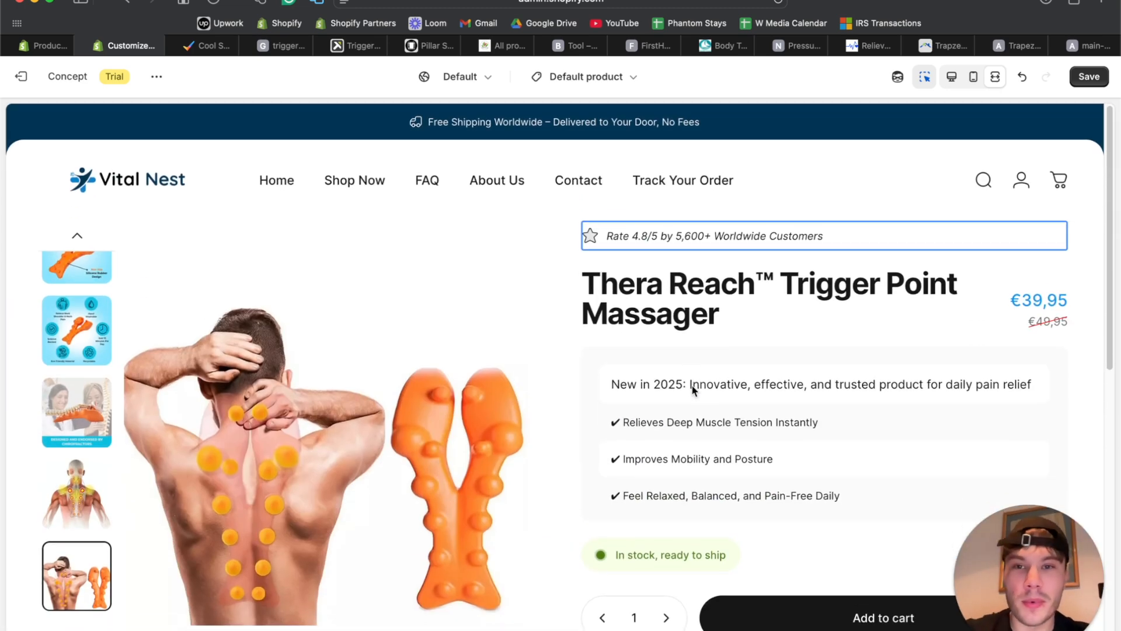